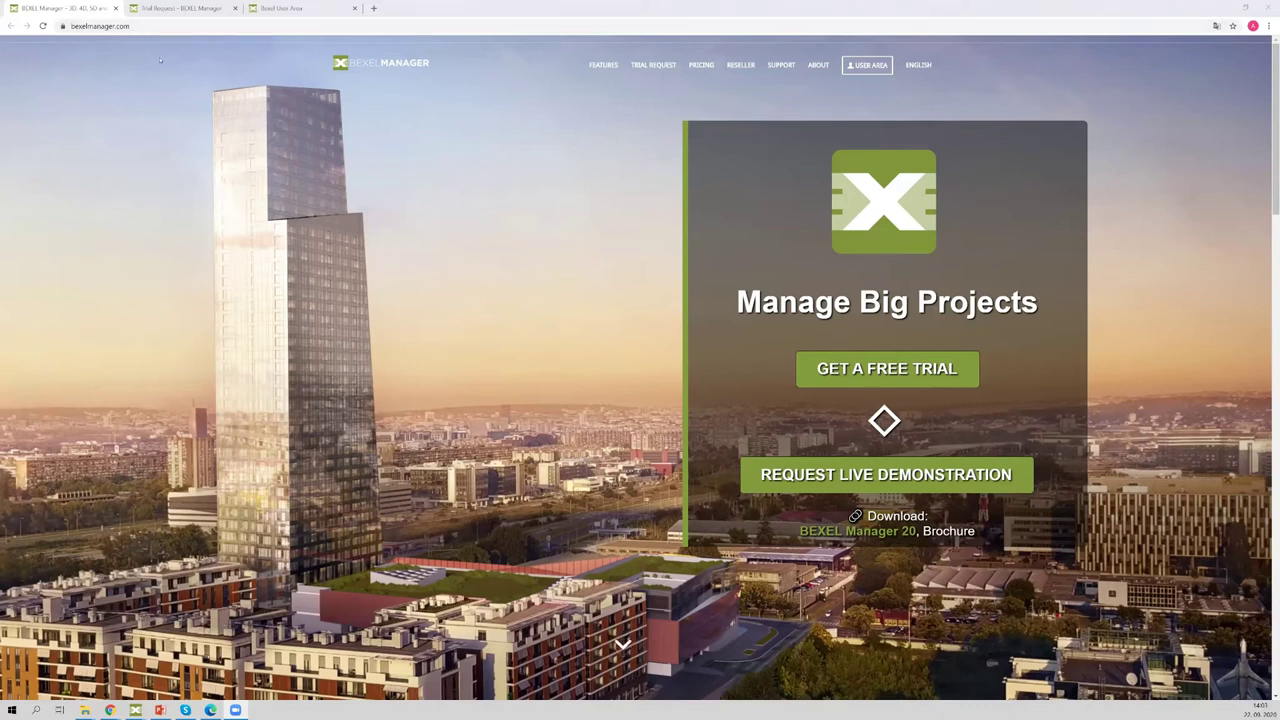
Step: Open the Standard Trial registration form from the TRIAL REQUEST menu
mouse_move(654, 70)
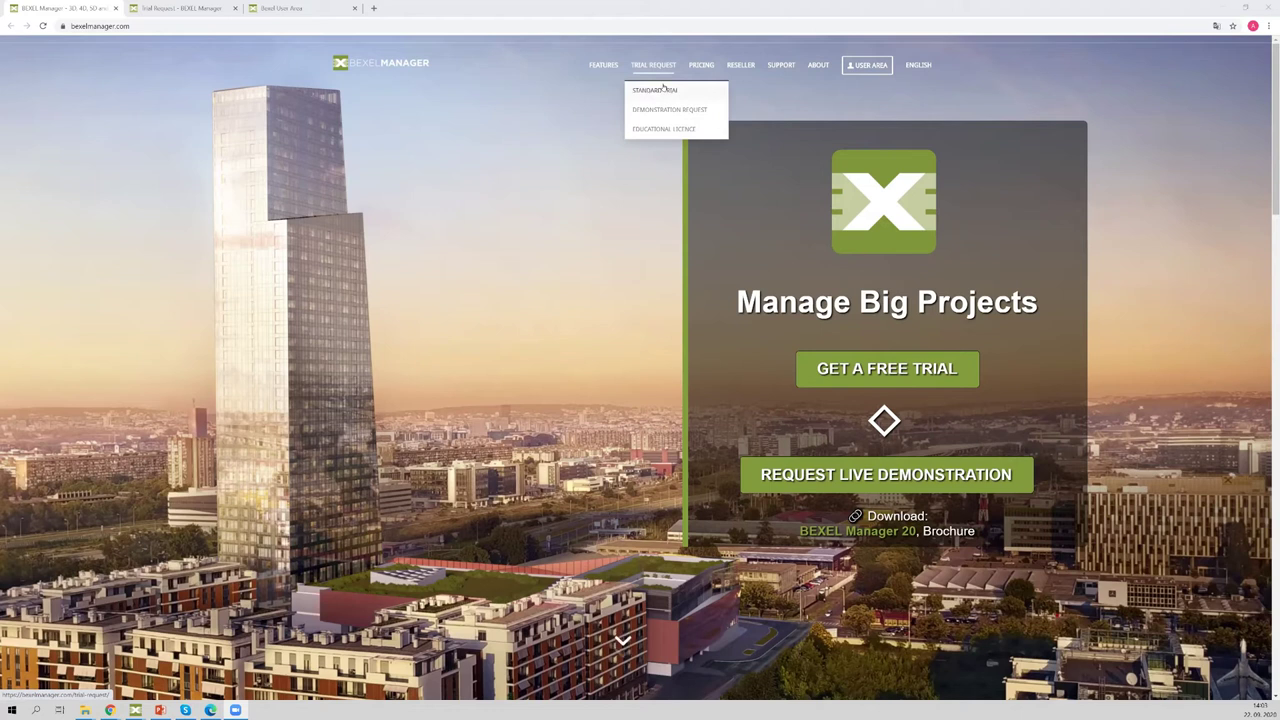
click(655, 128)
click(650, 91)
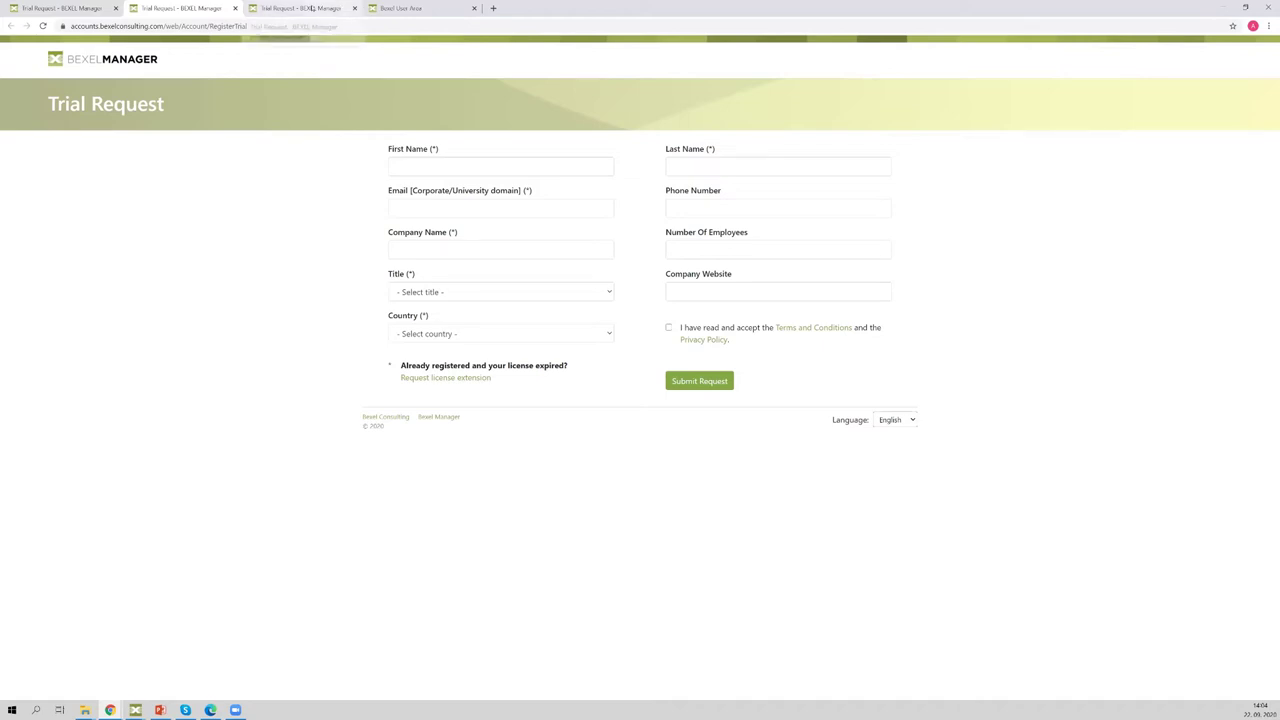
Step: View the Educational Licence request page, then switch to the Bexel User Area tab
click(60, 9)
mouse_move(642, 70)
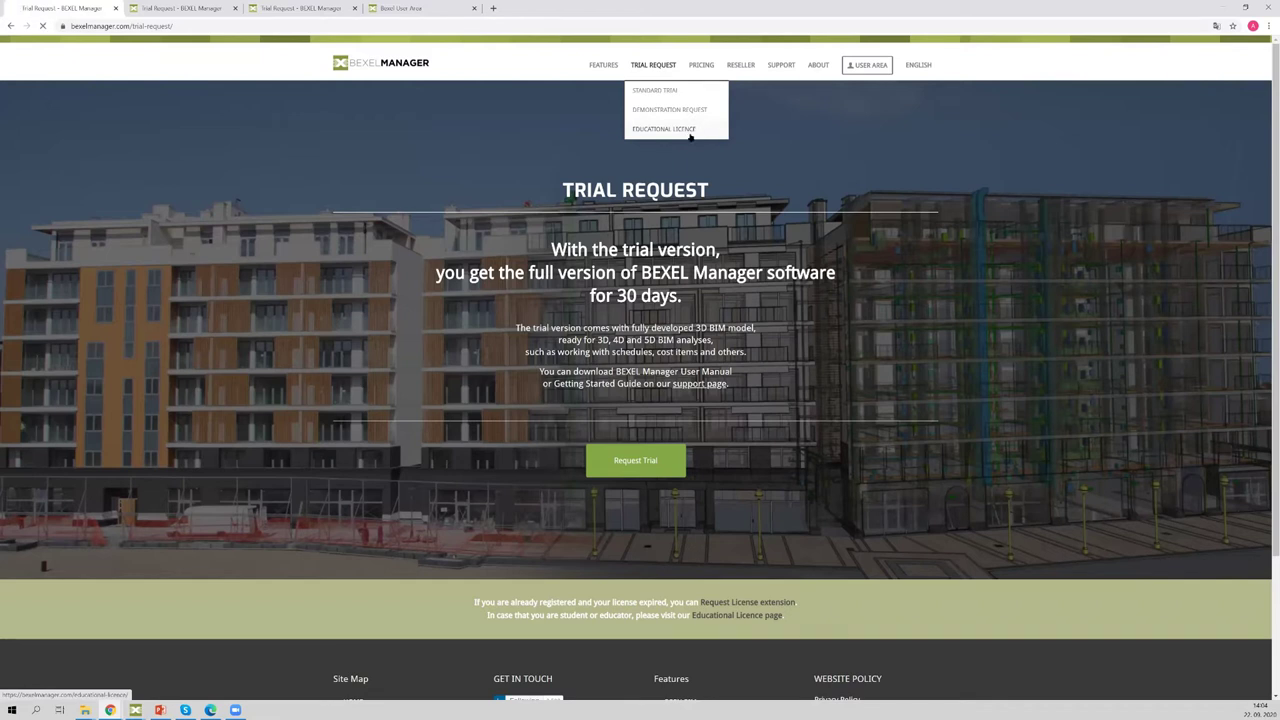
click(701, 129)
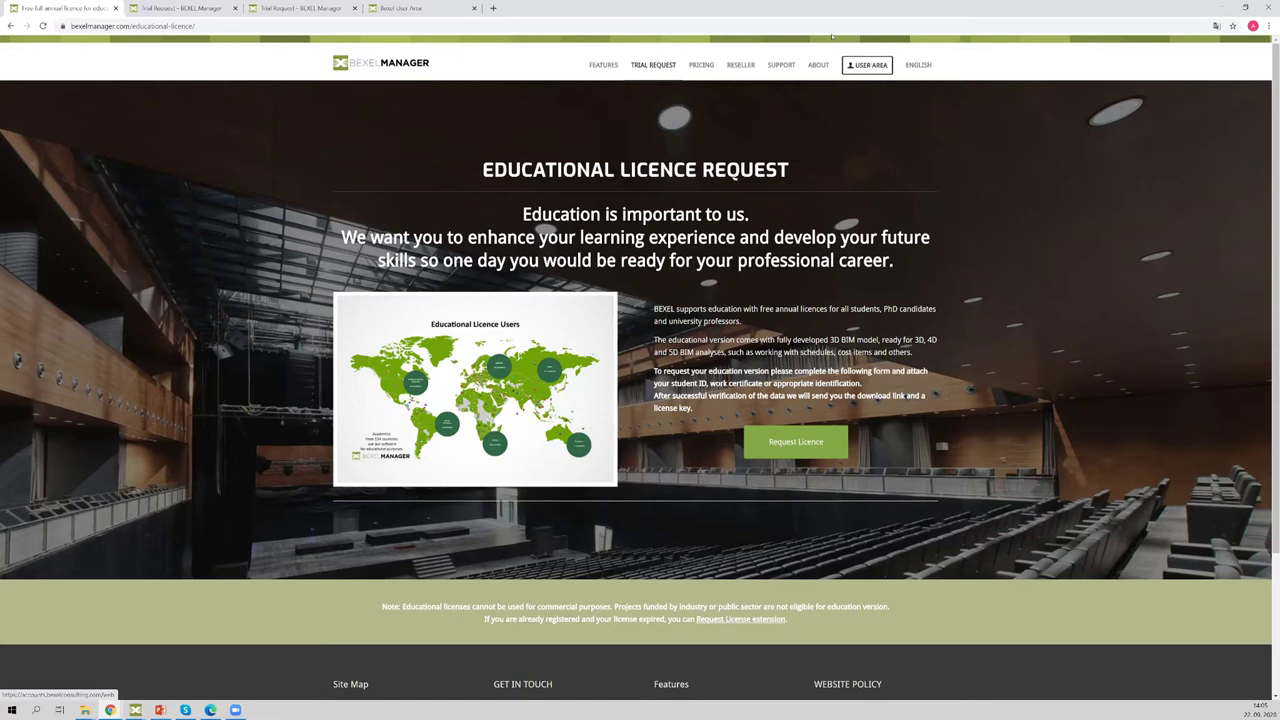
click(386, 7)
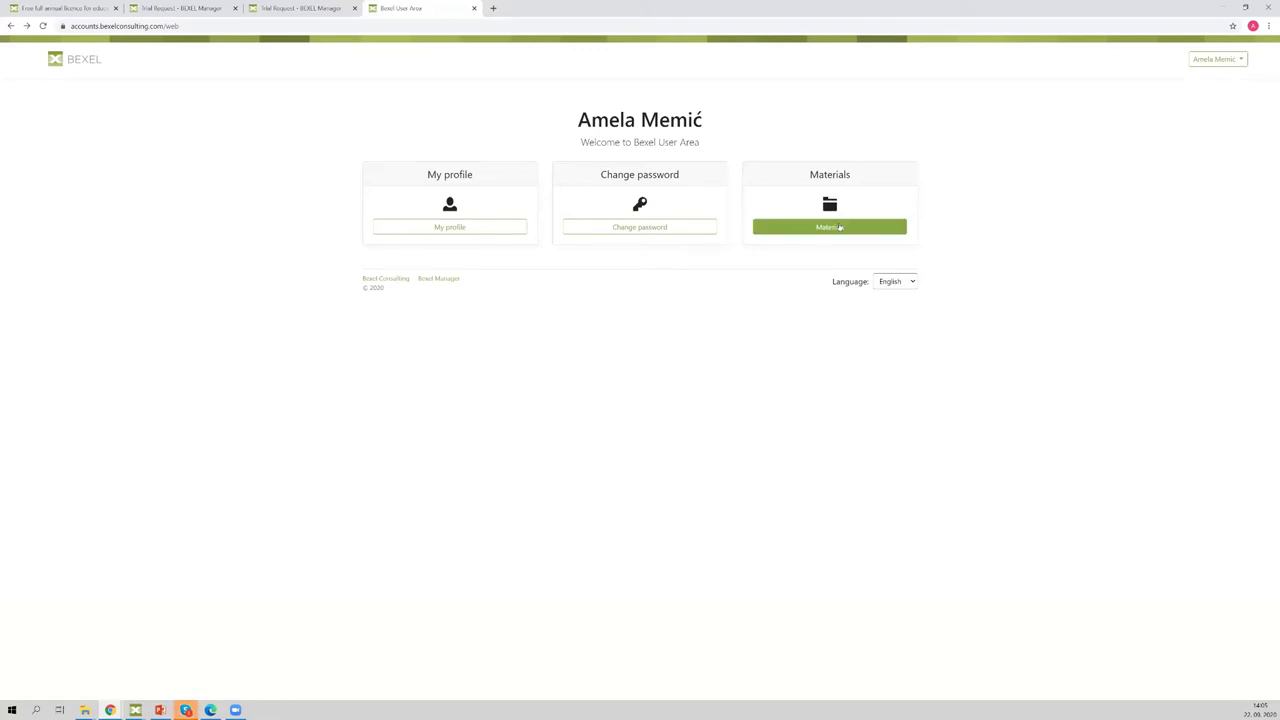
Step: Open Materials from the User Area welcome page and expand the Manuals list
click(805, 229)
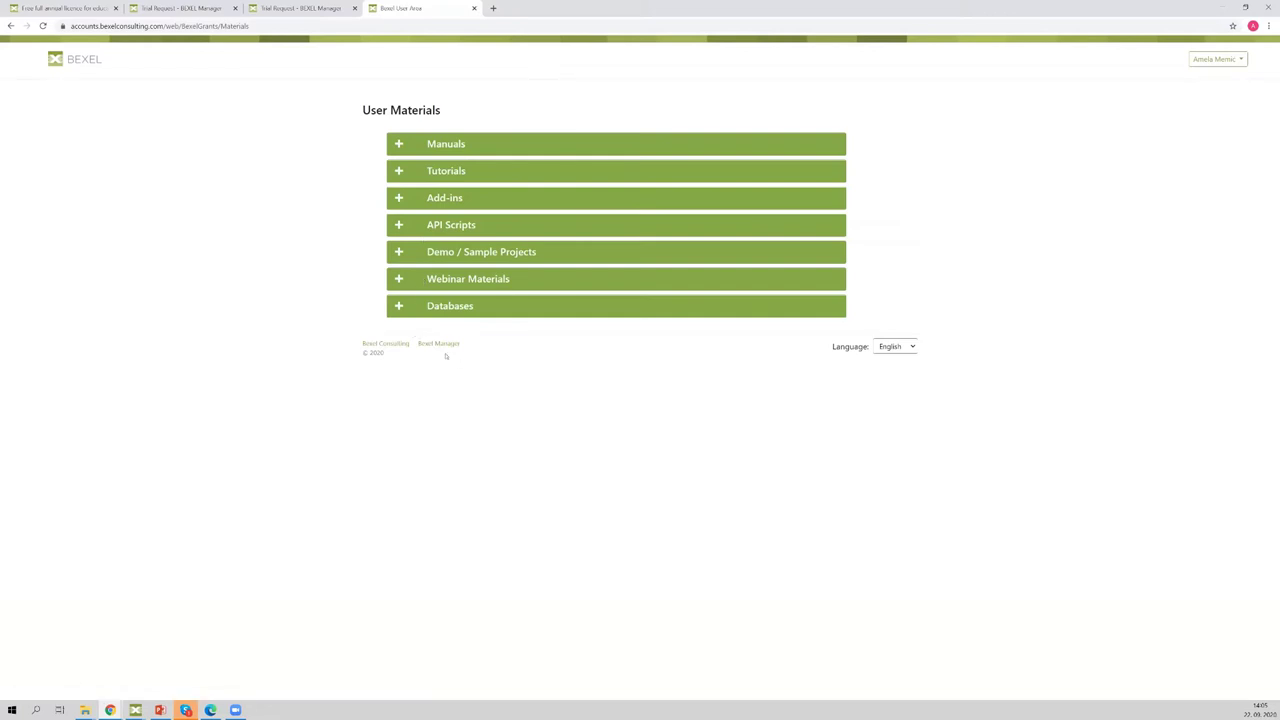
click(399, 144)
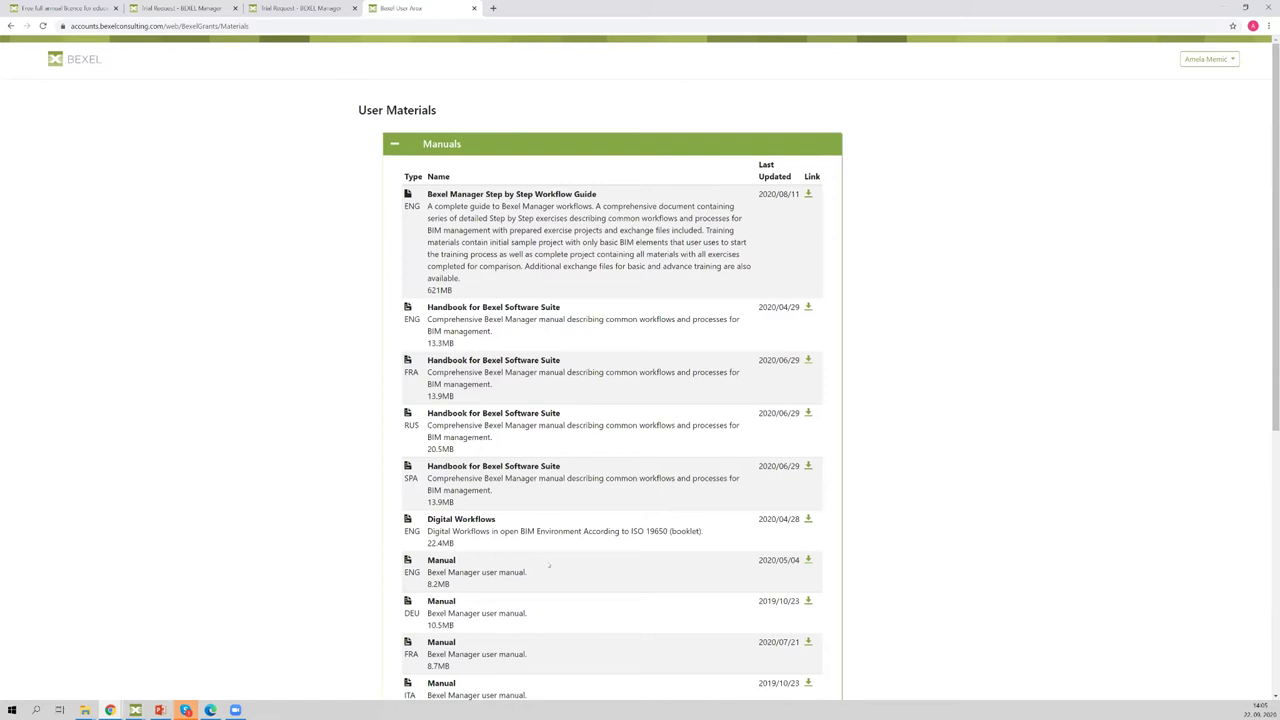
Step: Scroll through the manuals and expand the Tutorials section
scroll(549, 565, down, 2)
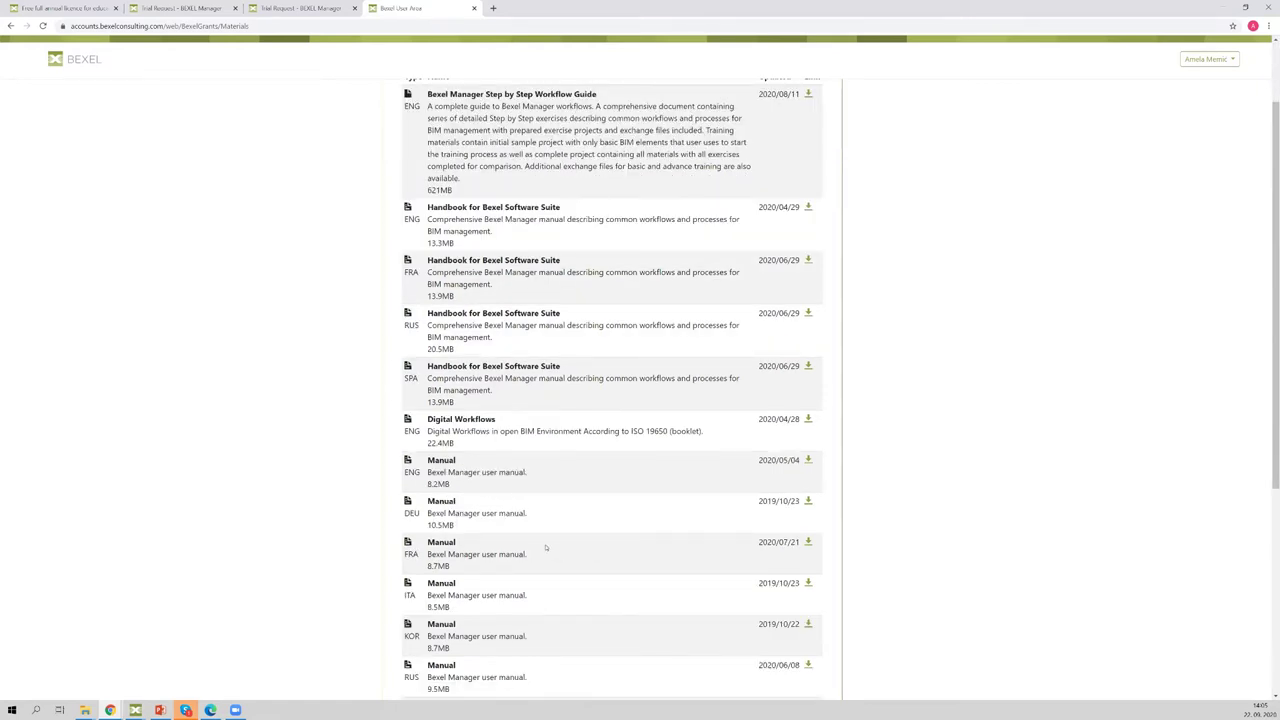
scroll(546, 548, down, 2)
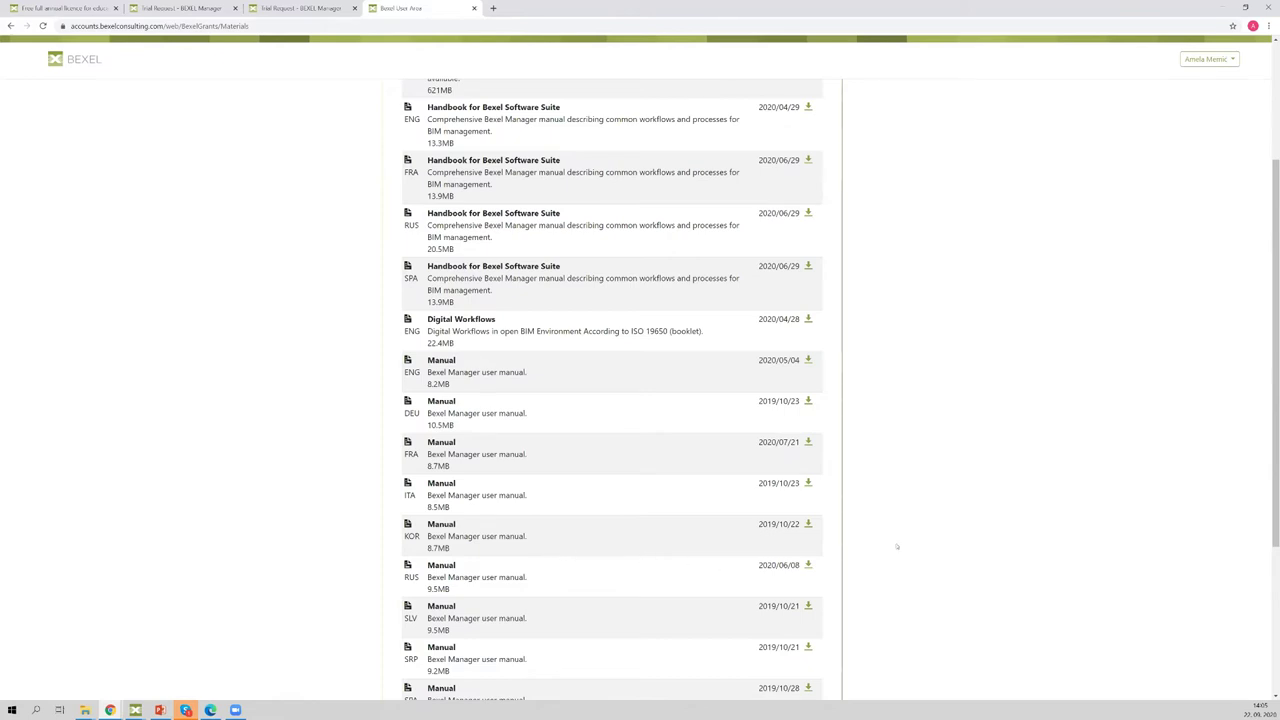
scroll(910, 535, up, 2)
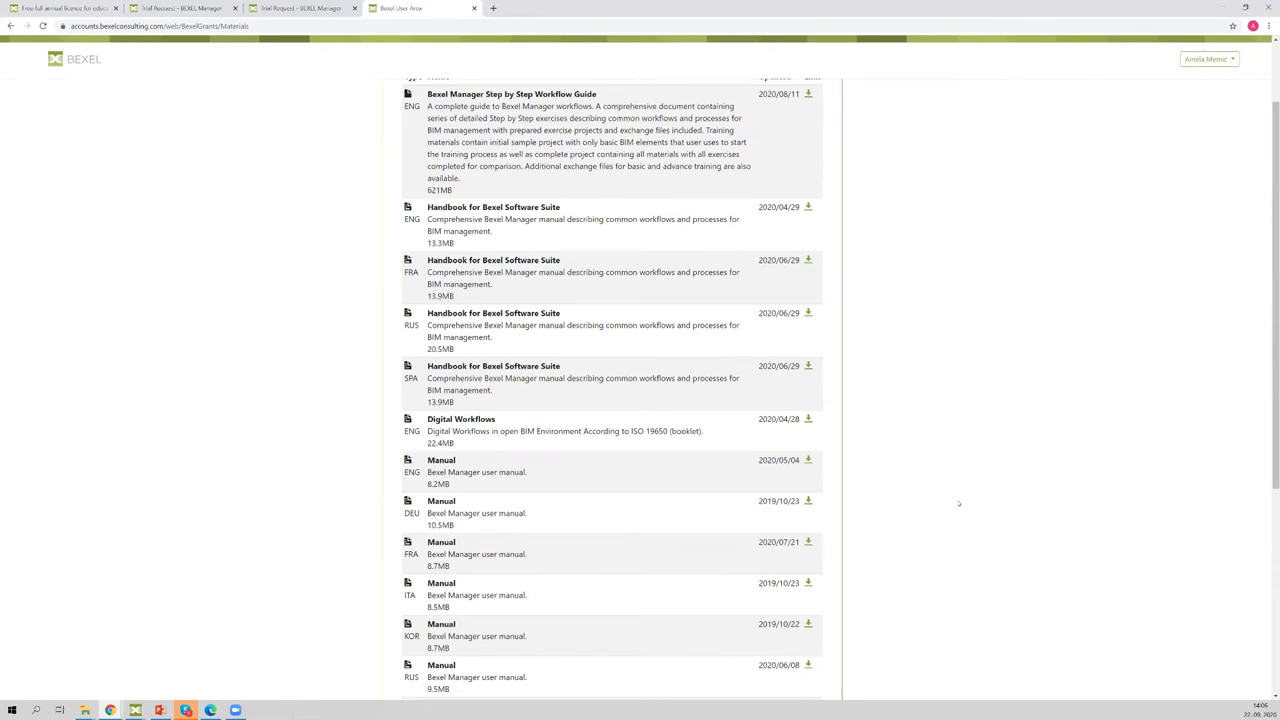
scroll(956, 503, down, 2)
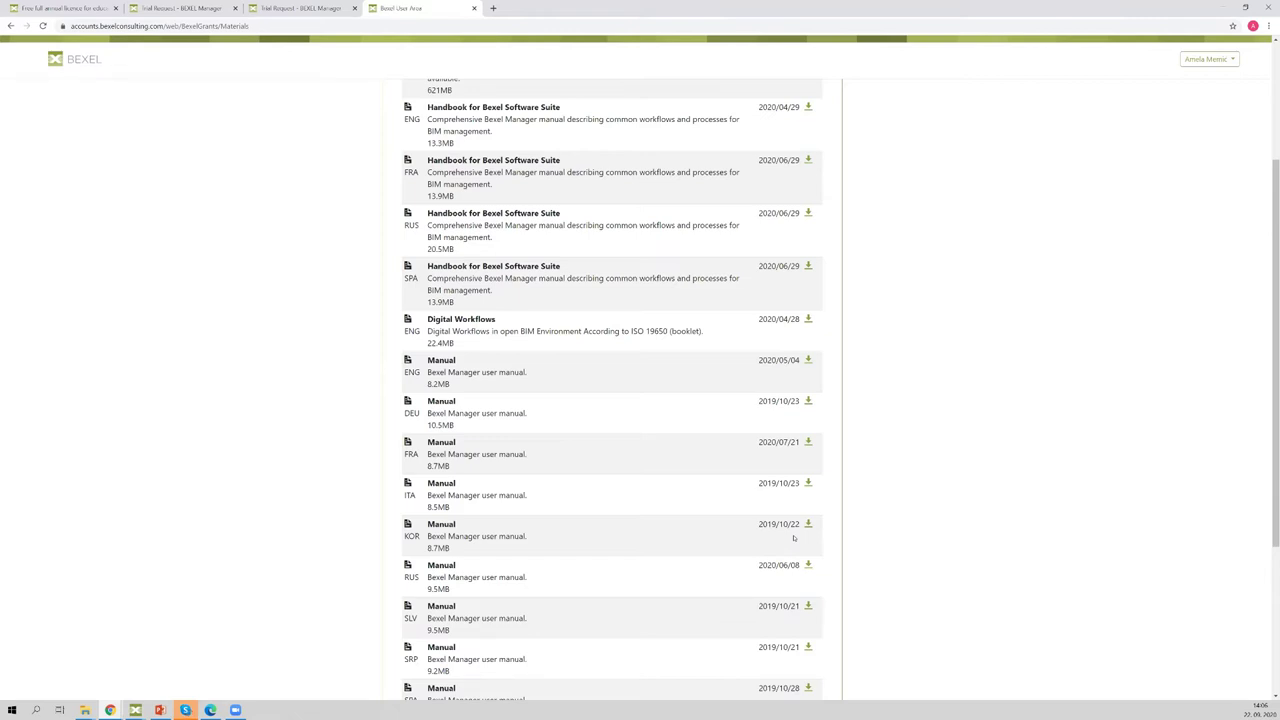
scroll(971, 460, down, 3)
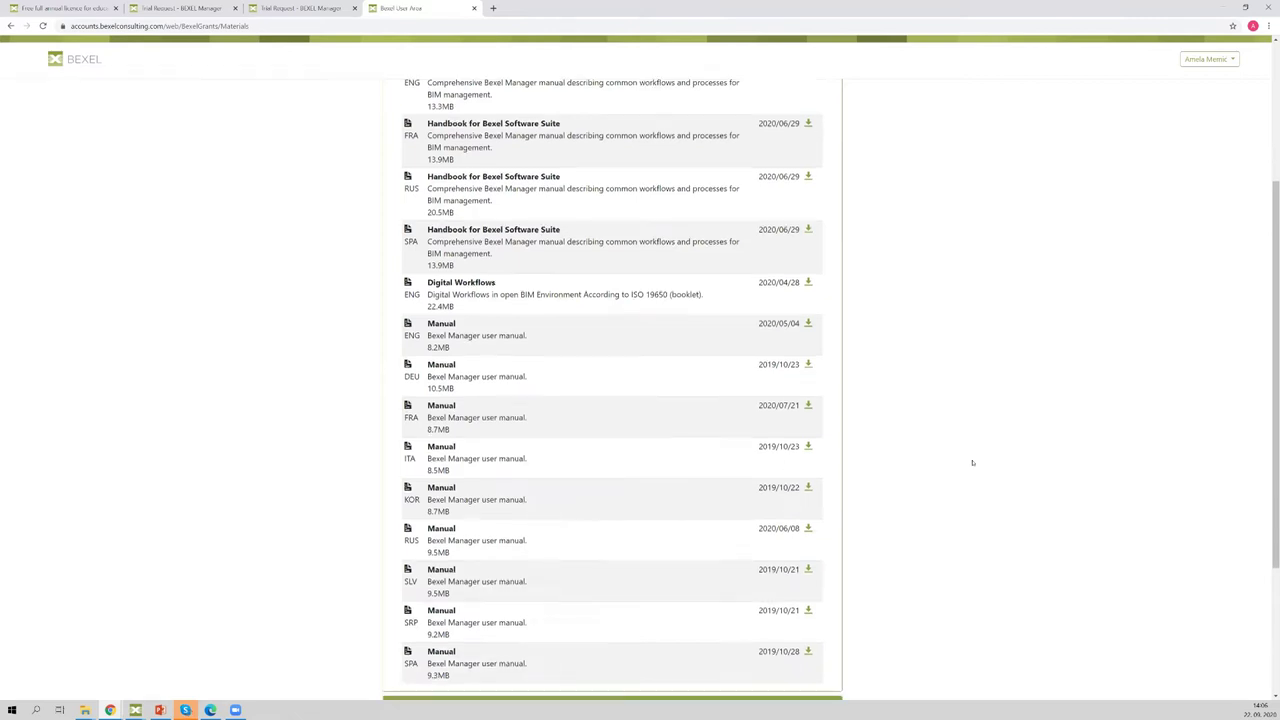
scroll(973, 464, up, 3)
scroll(973, 464, down, 2)
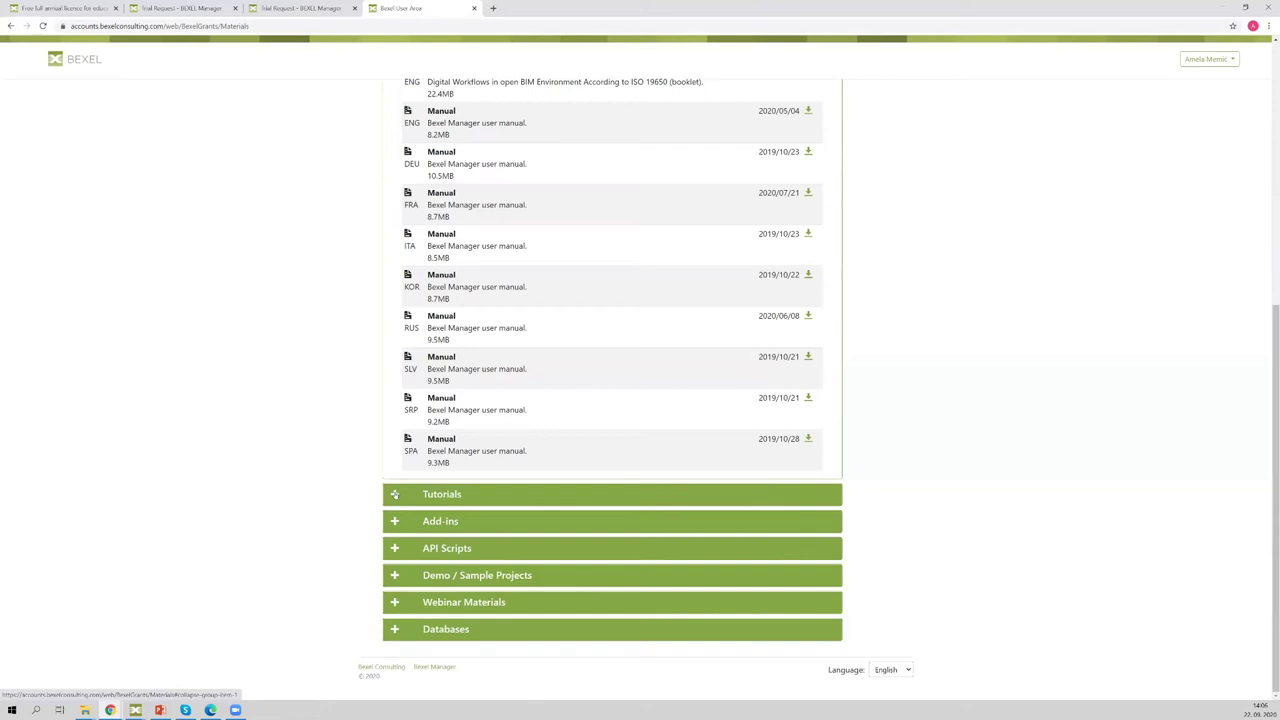
click(394, 494)
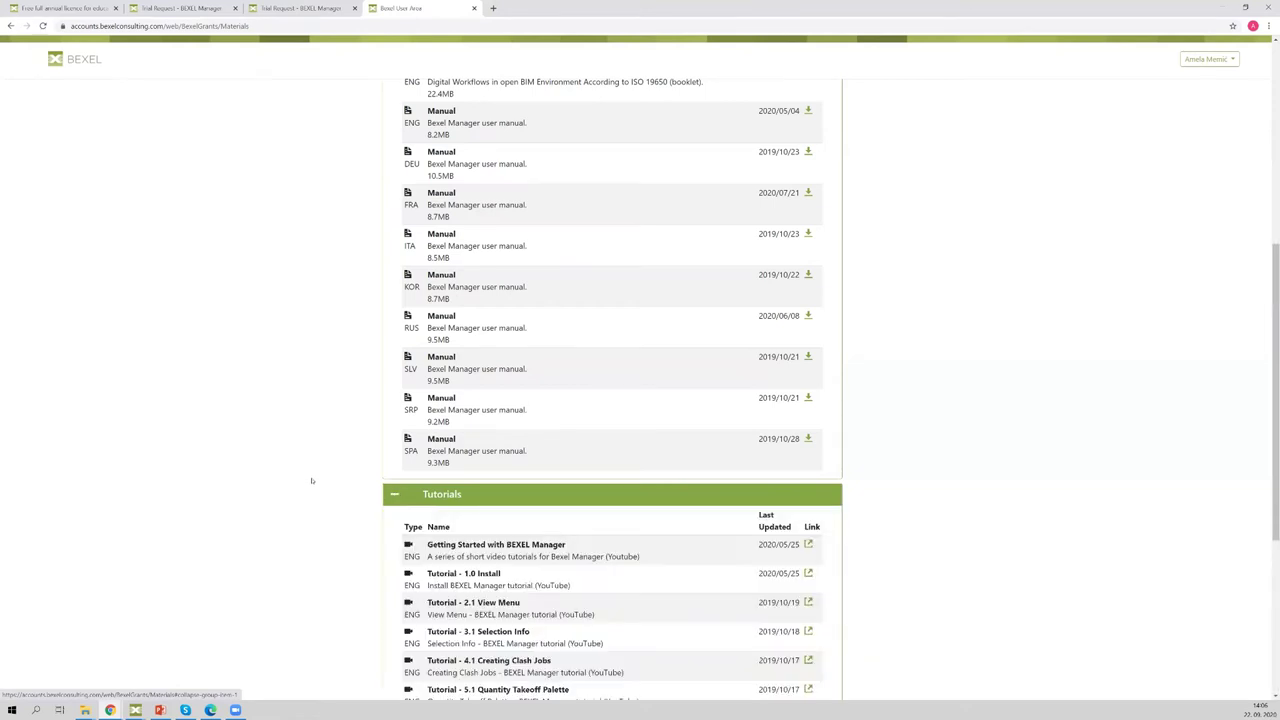
Step: Expand the Add-ins, API Scripts and Demo / Sample Projects sections of User Materials
scroll(314, 477, down, 3)
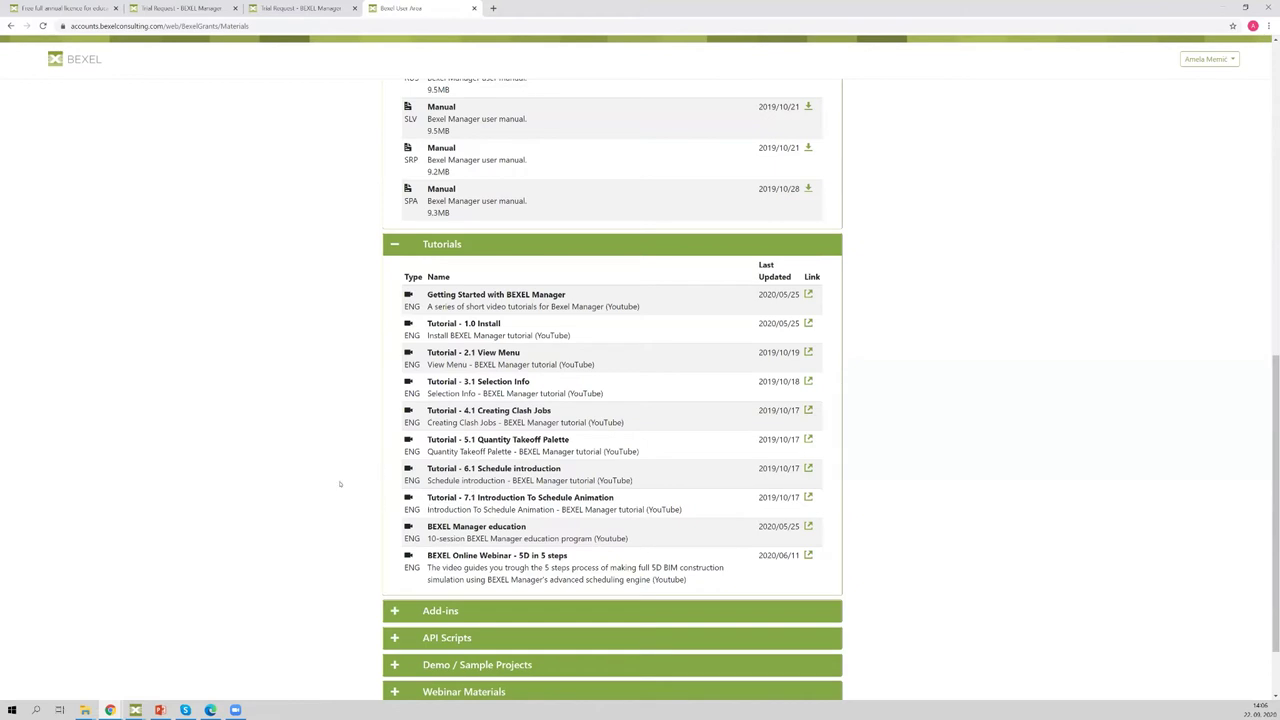
scroll(319, 498, down, 1)
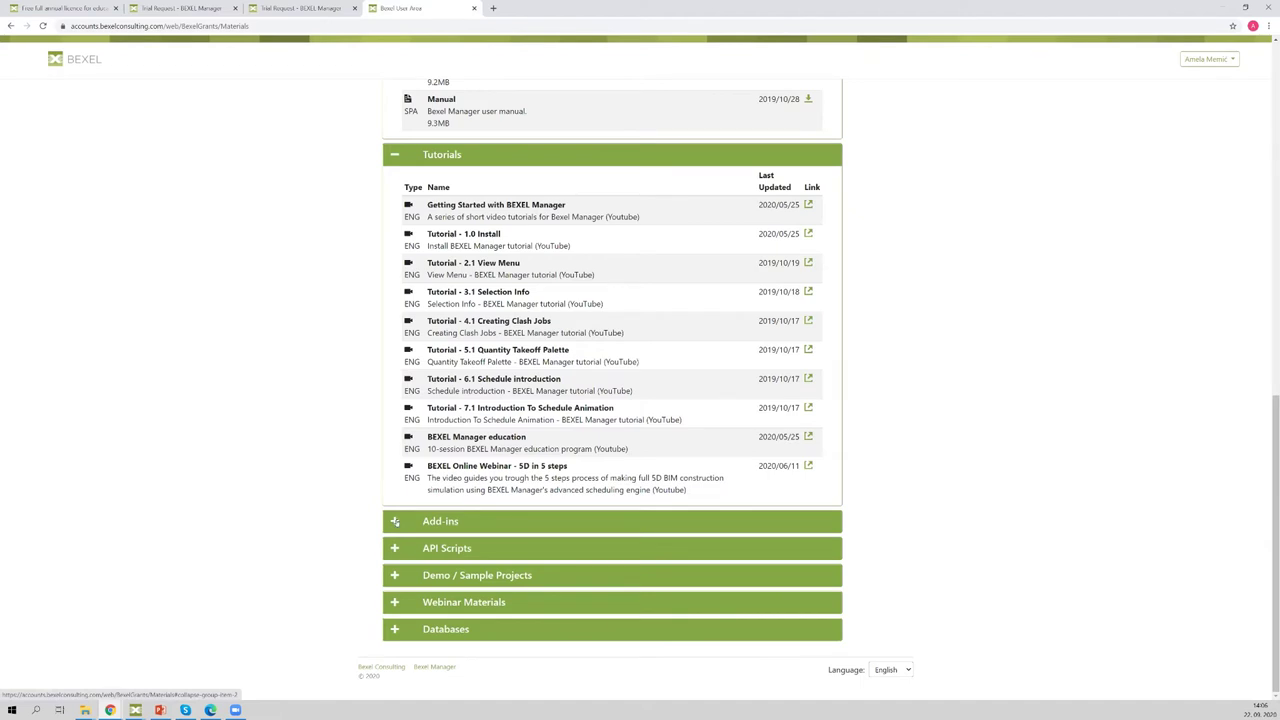
click(395, 521)
scroll(309, 524, down, 3)
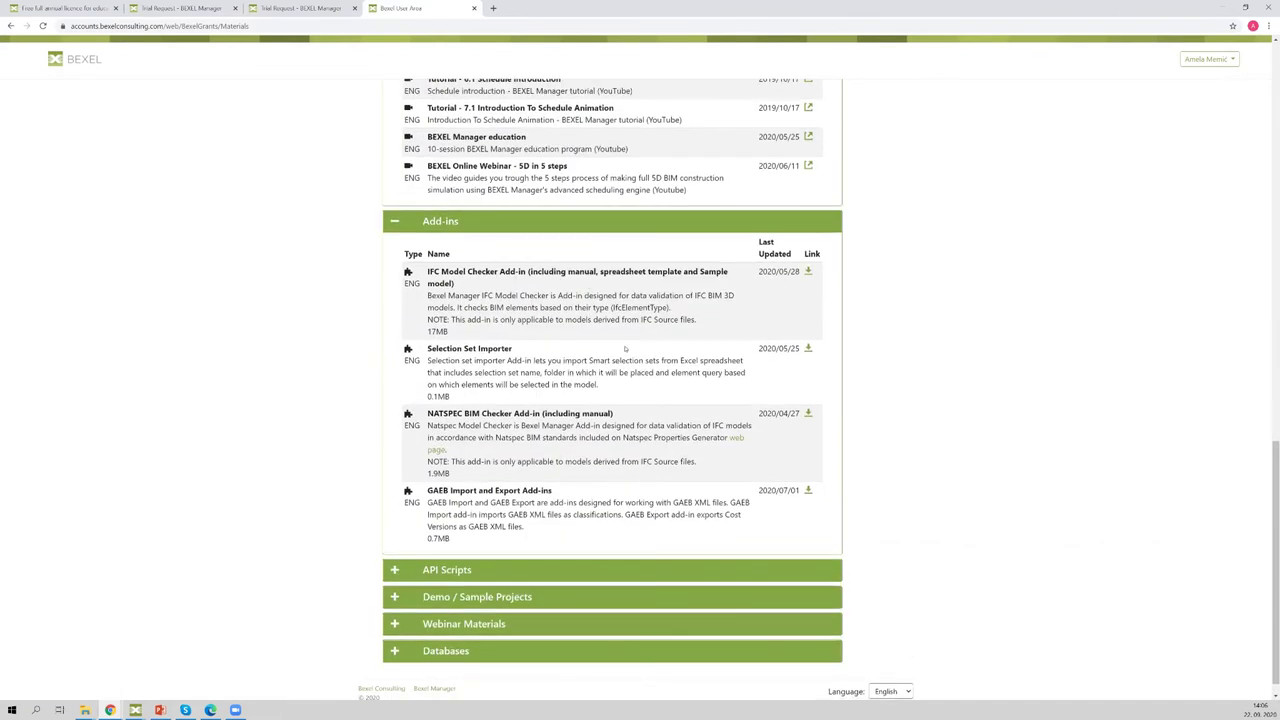
scroll(379, 528, down, 1)
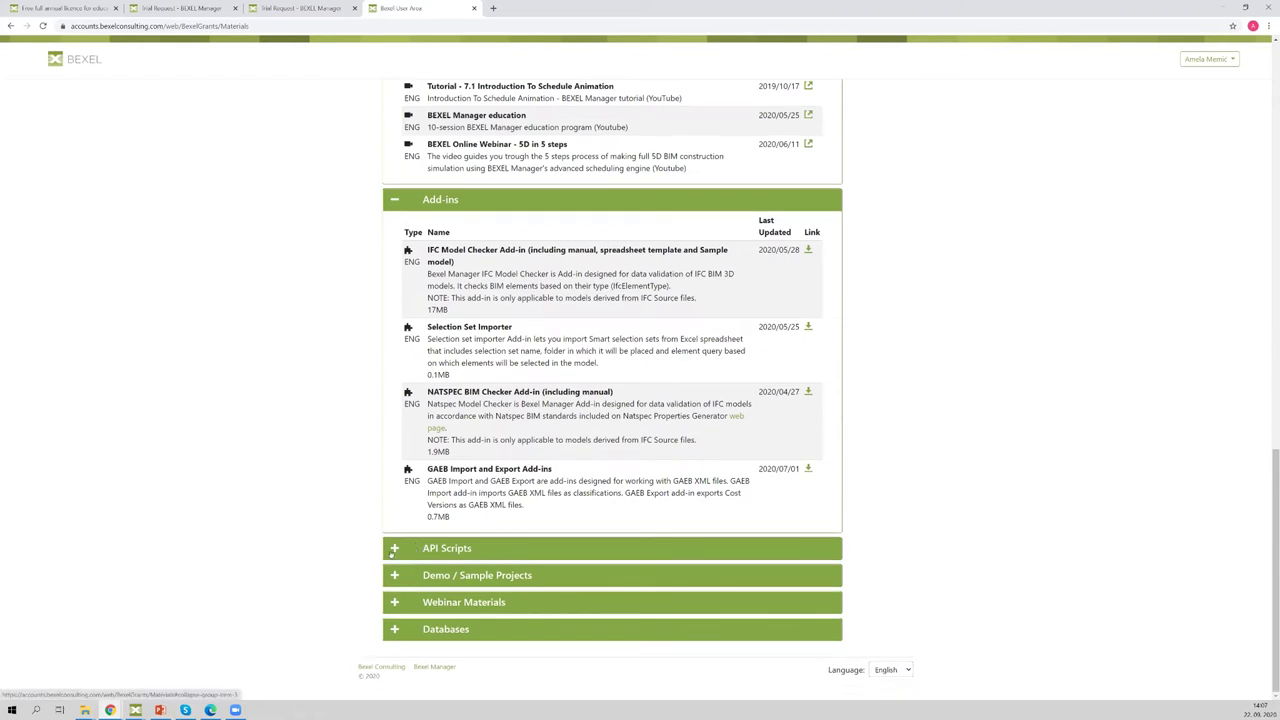
click(395, 550)
scroll(530, 328, down, 2)
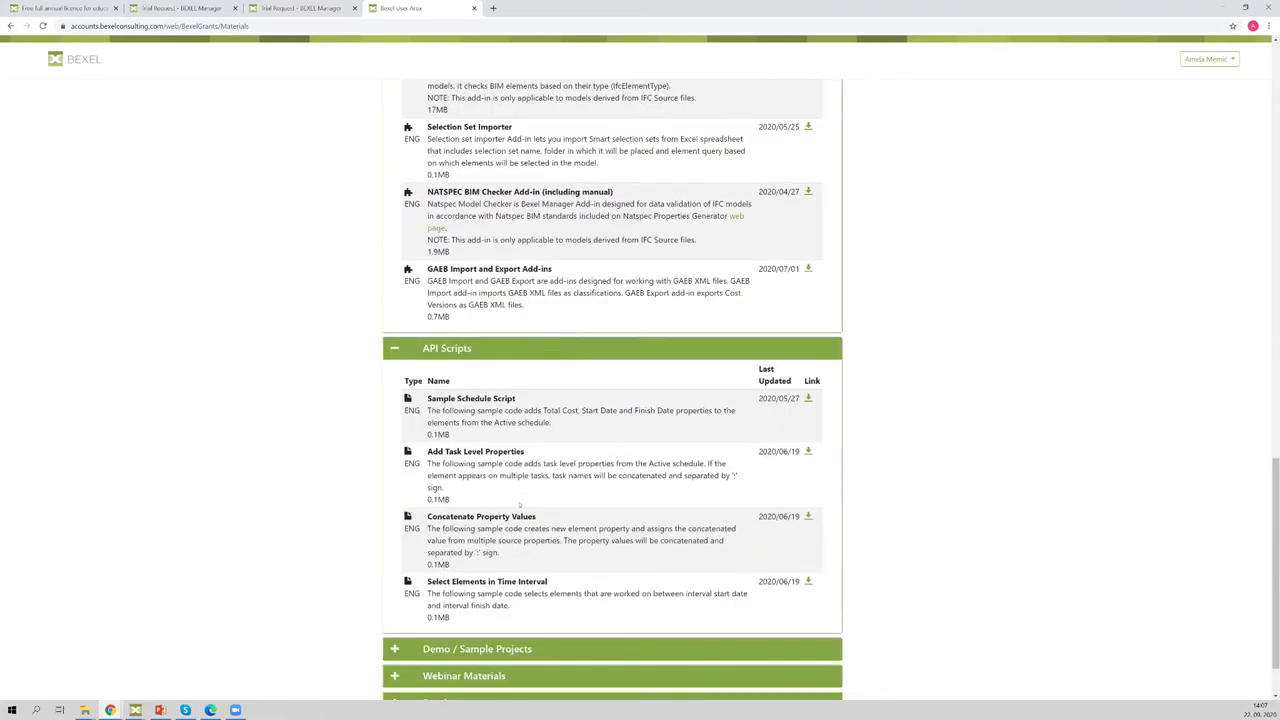
scroll(536, 178, up, 2)
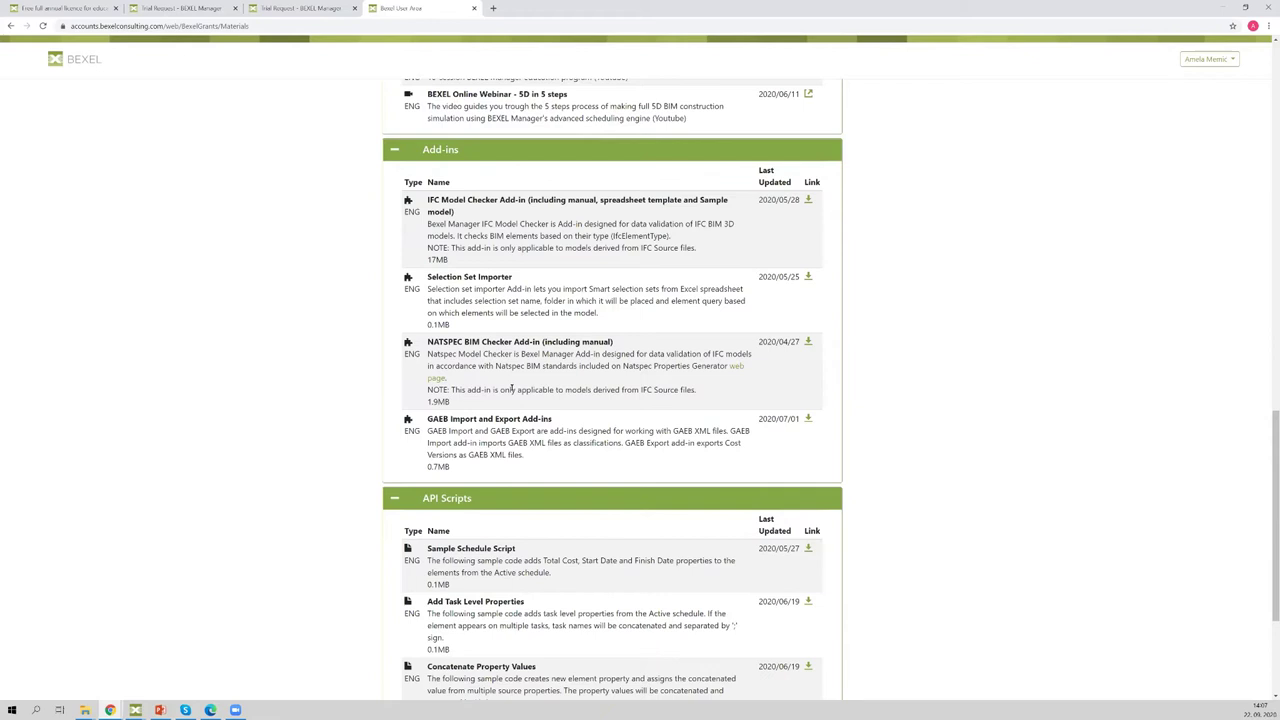
scroll(310, 374, down, 2)
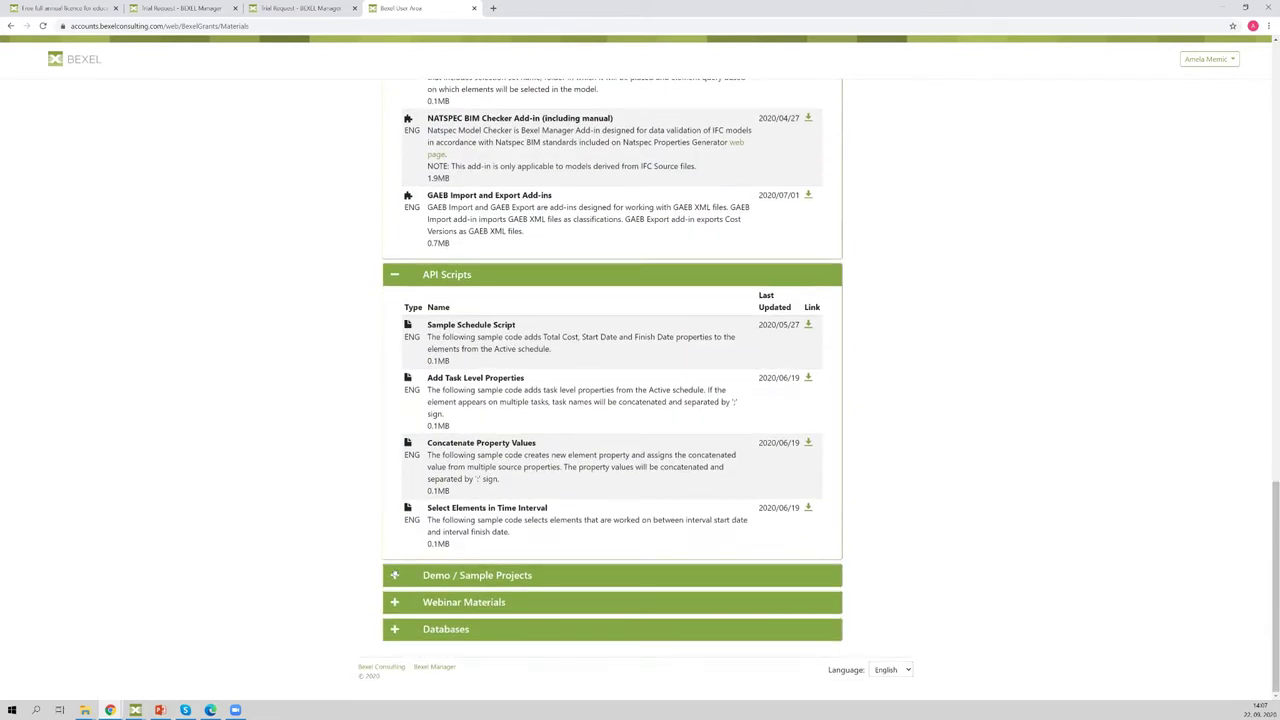
click(394, 575)
scroll(310, 537, down, 2)
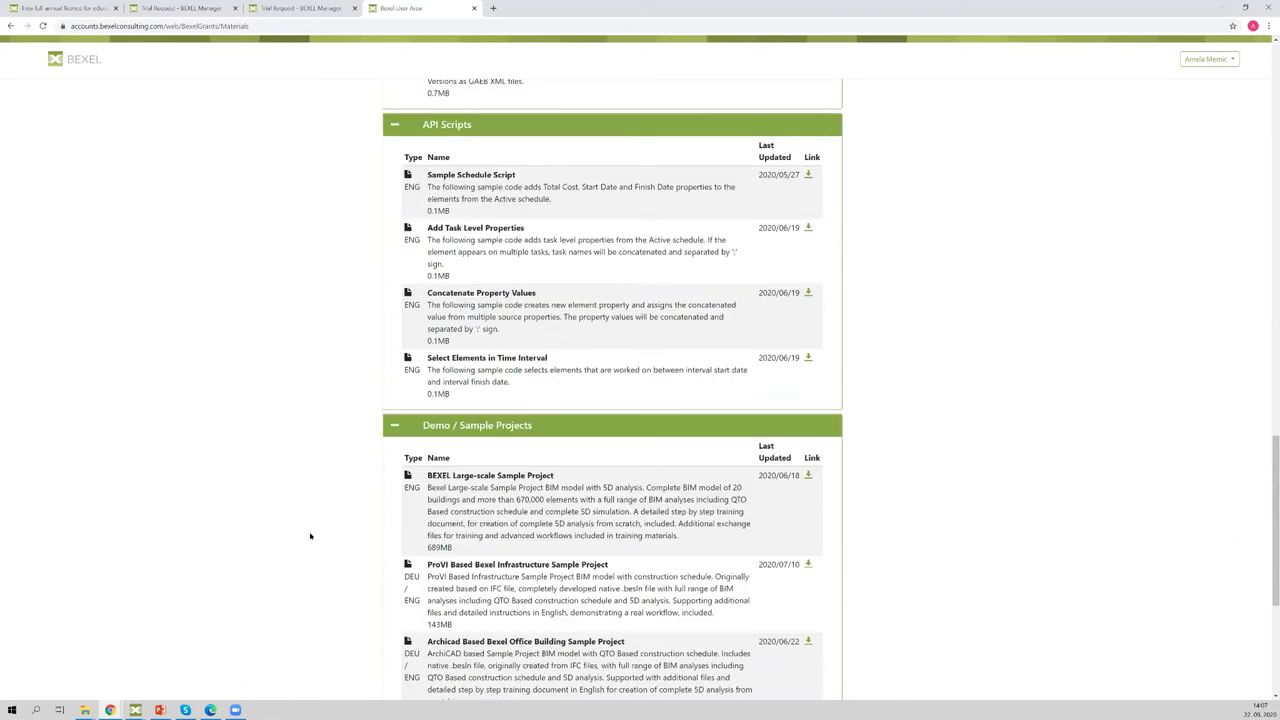
scroll(310, 536, down, 2)
scroll(291, 502, down, 1)
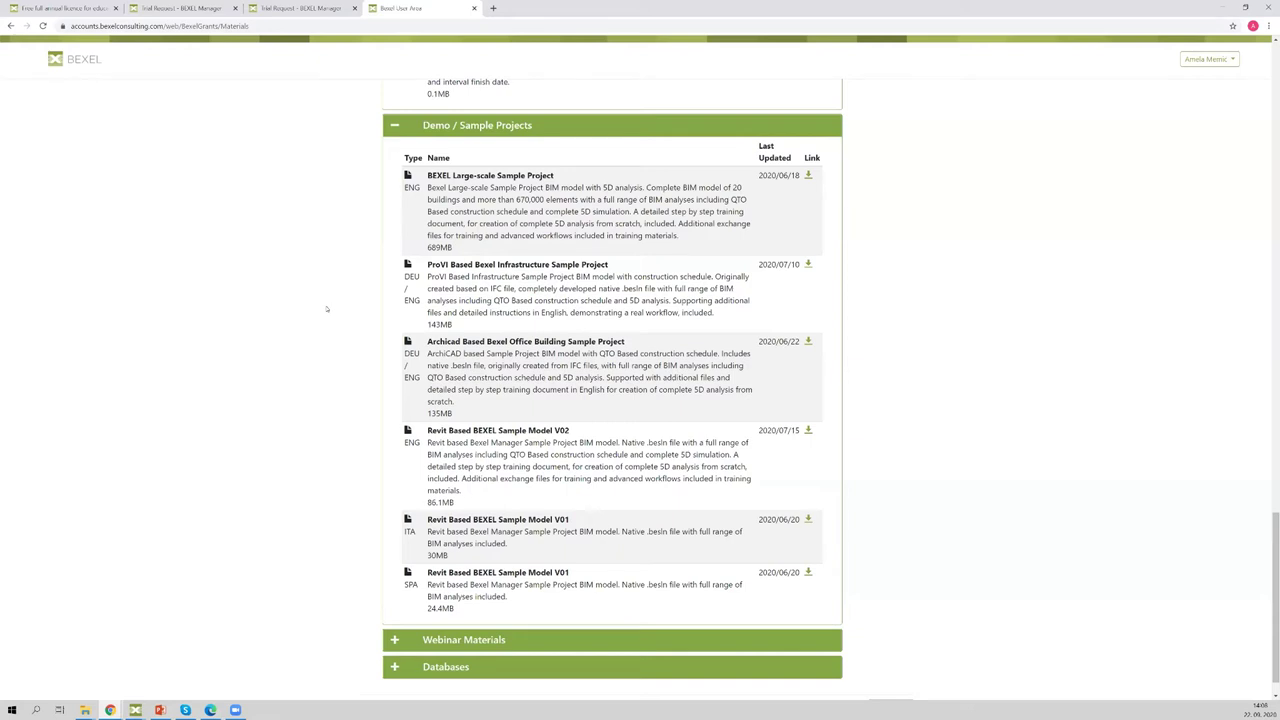
scroll(327, 310, down, 1)
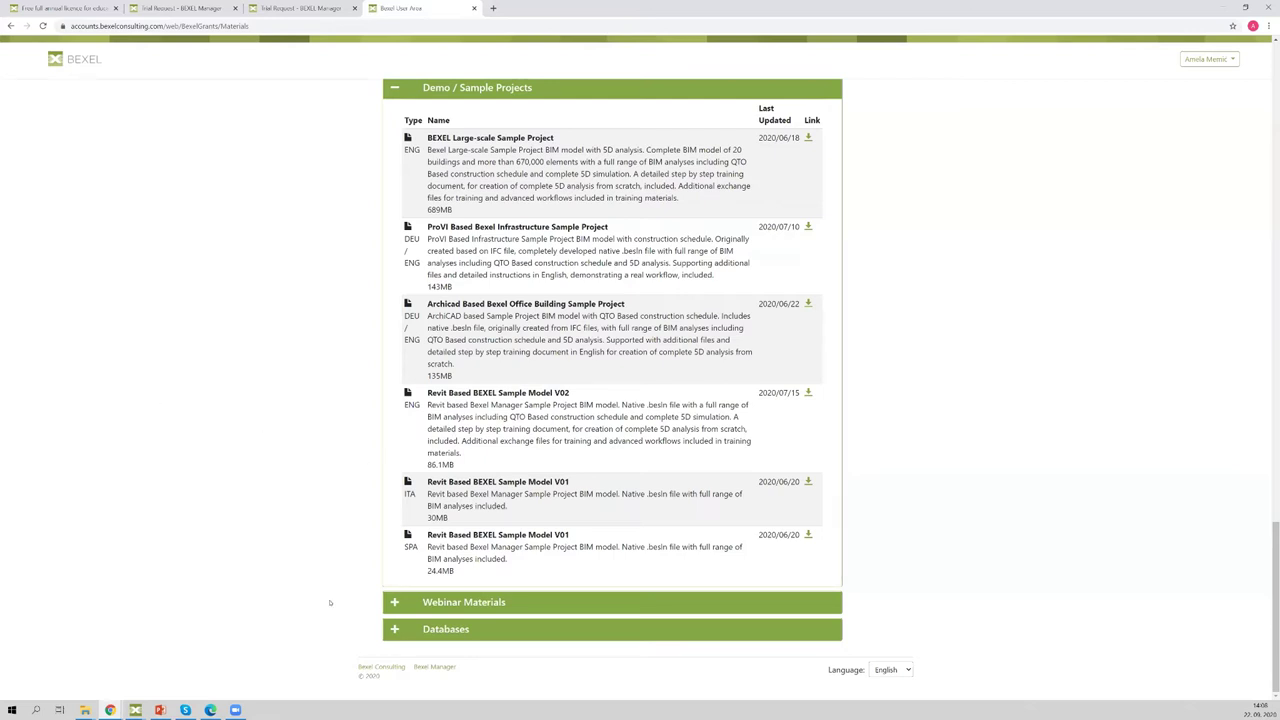
Step: Expand the Webinar Materials section and browse its files
click(384, 603)
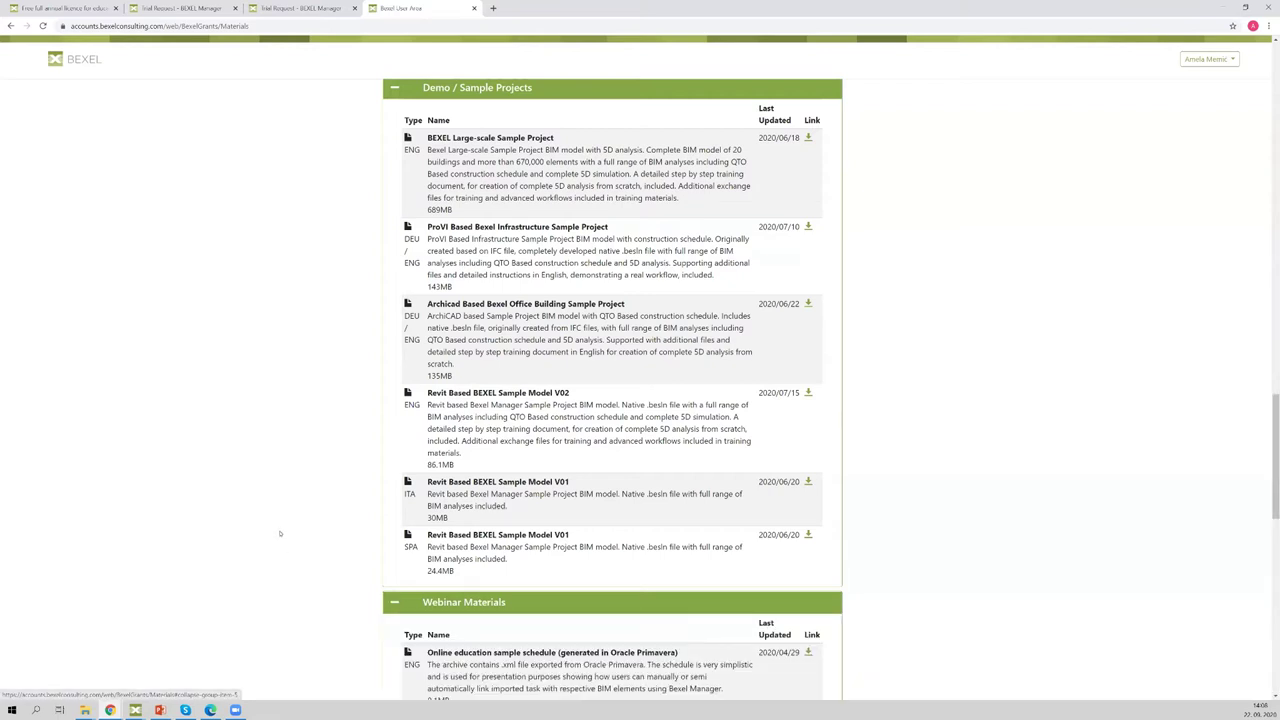
scroll(280, 533, down, 2)
scroll(280, 533, down, 3)
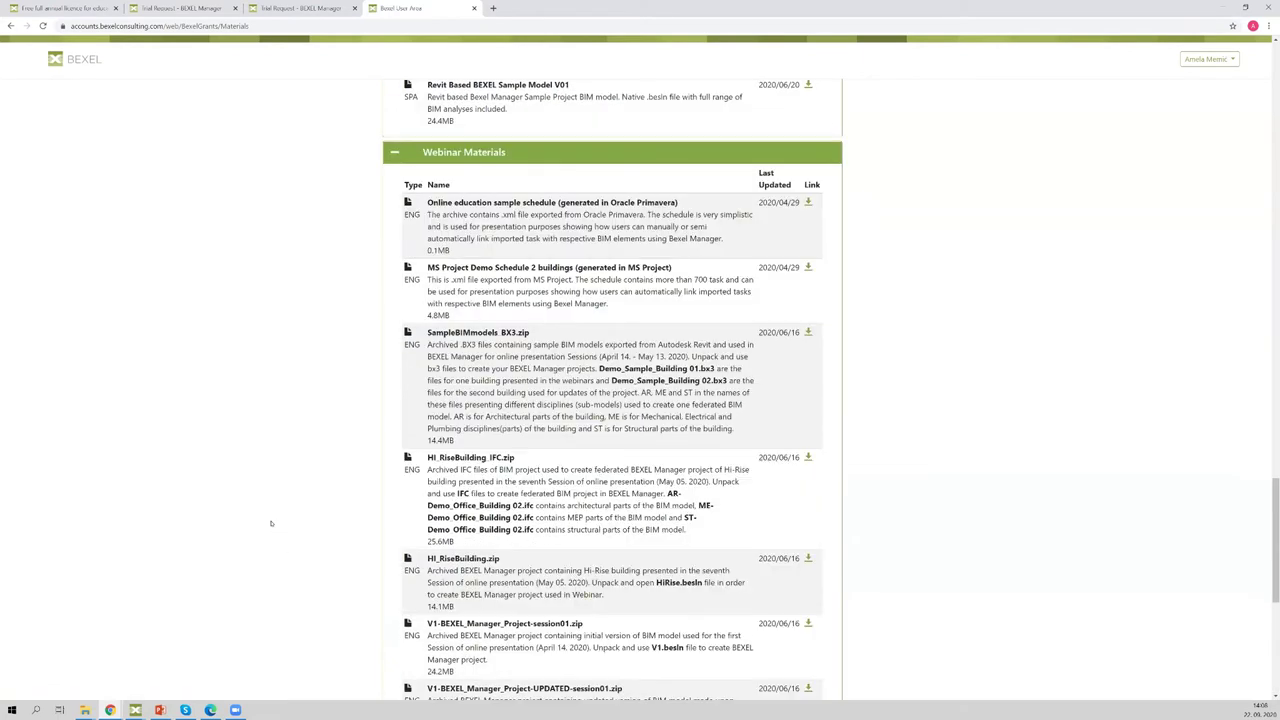
scroll(262, 511, down, 2)
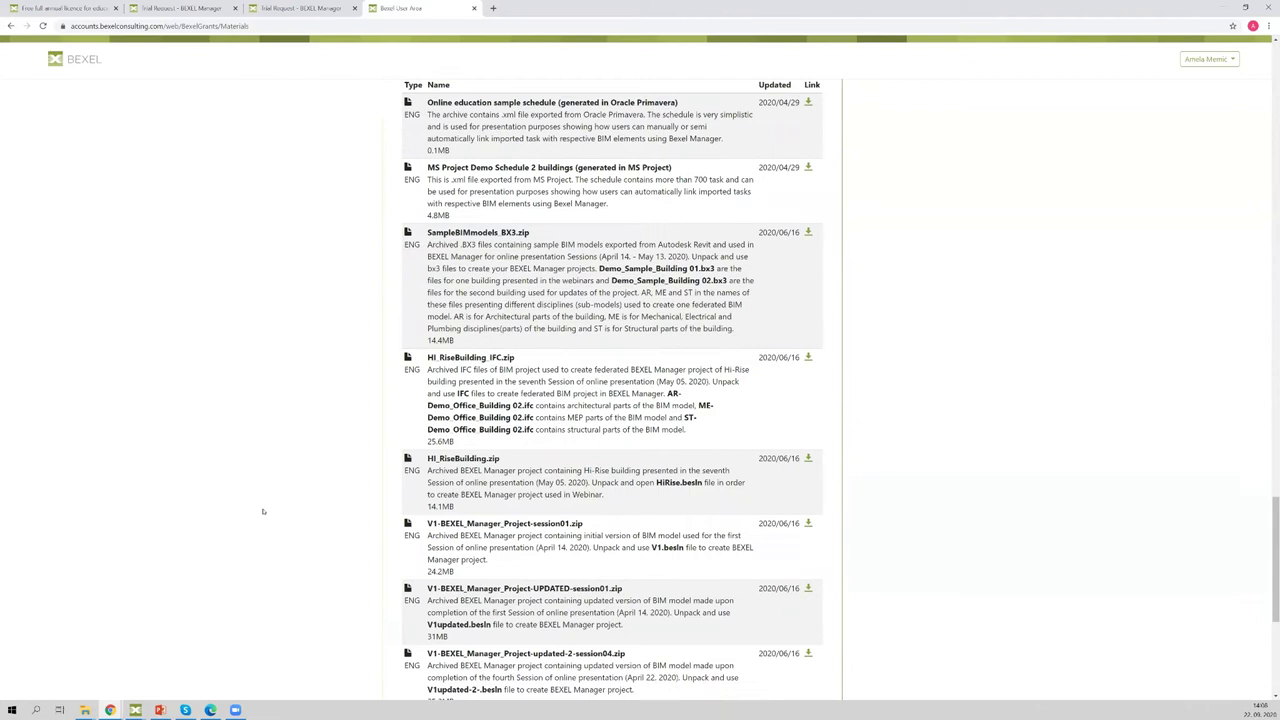
scroll(263, 511, up, 1)
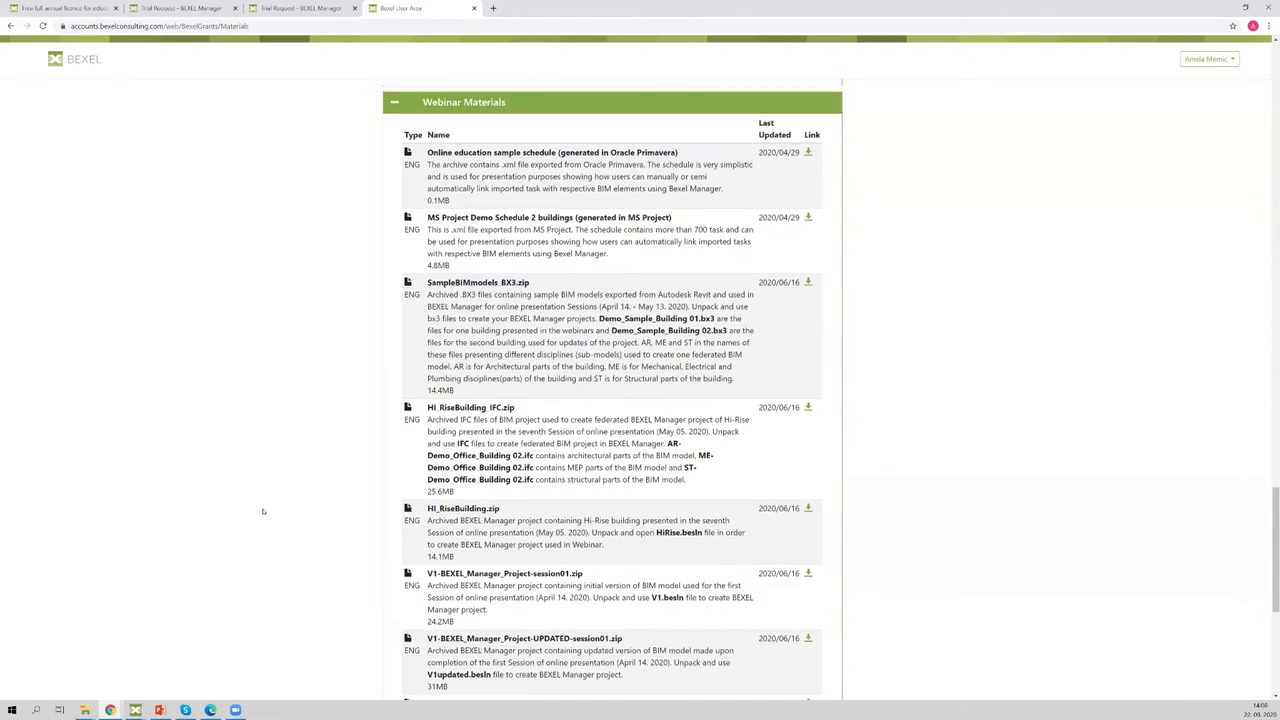
scroll(263, 511, down, 1)
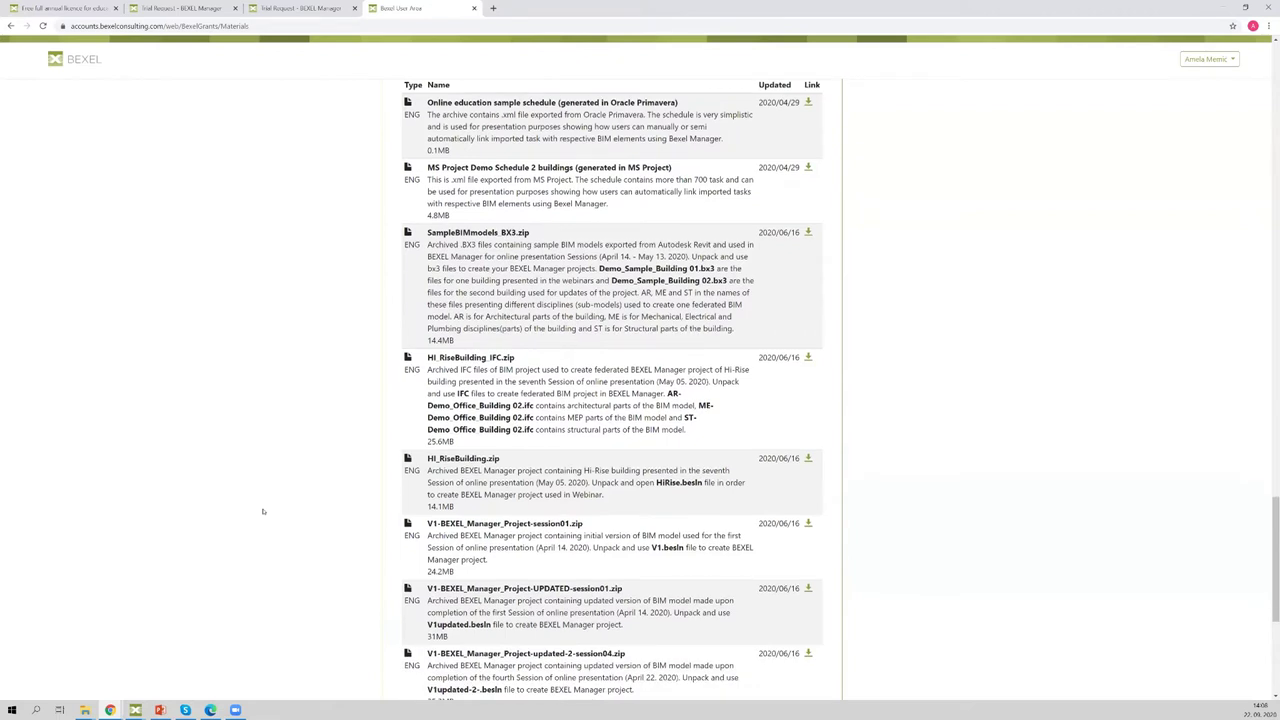
scroll(237, 489, up, 1)
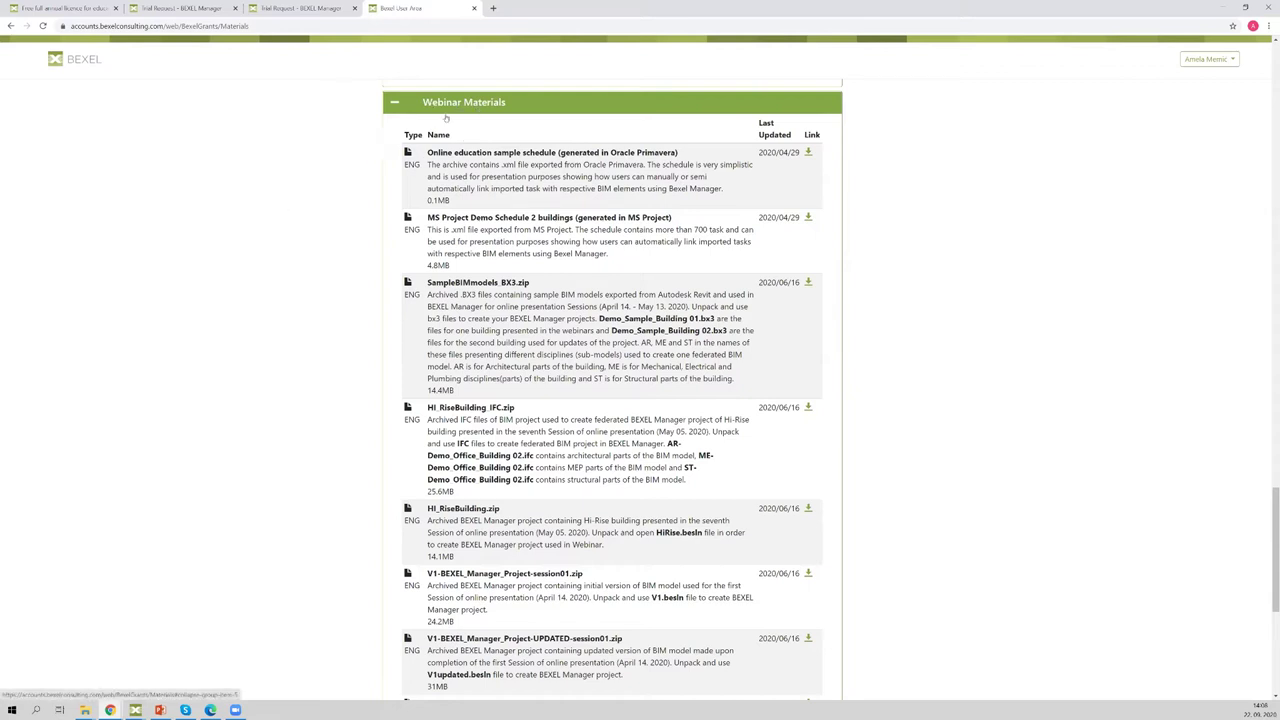
scroll(310, 302, down, 3)
scroll(310, 302, down, 3)
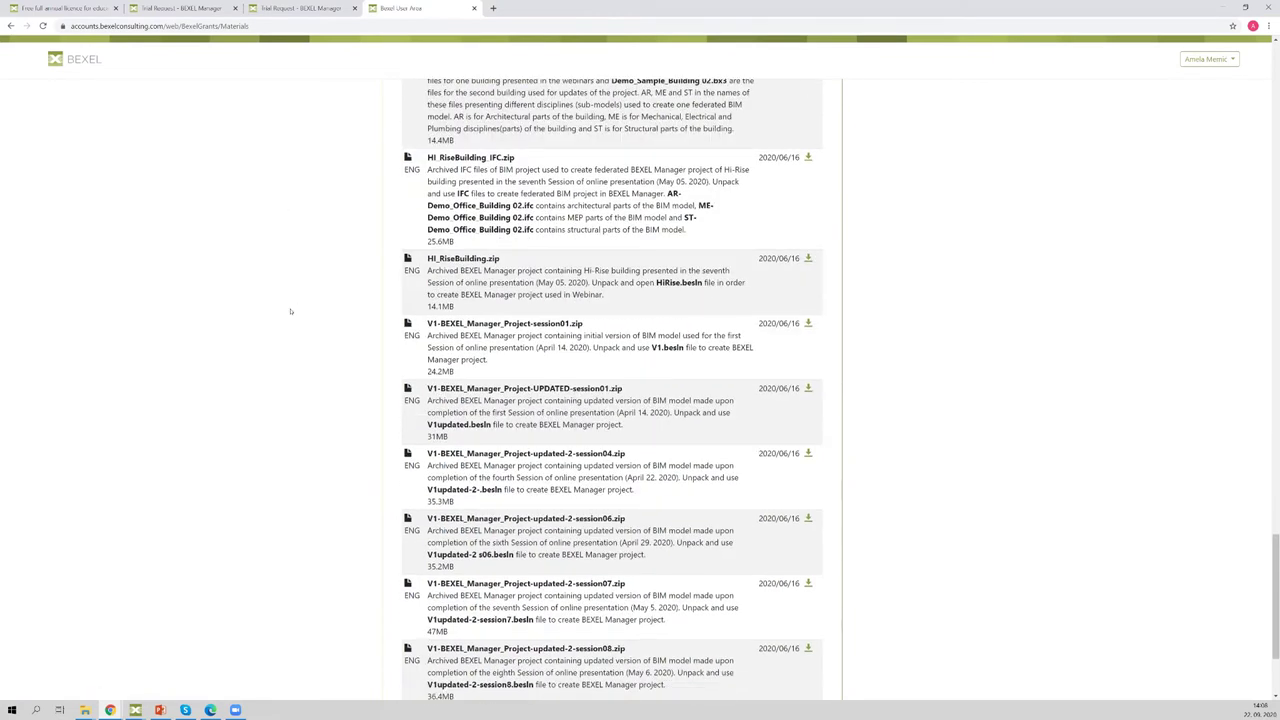
Step: Expand the Databases section, scroll back to the top, and bring up File Explorer
click(445, 629)
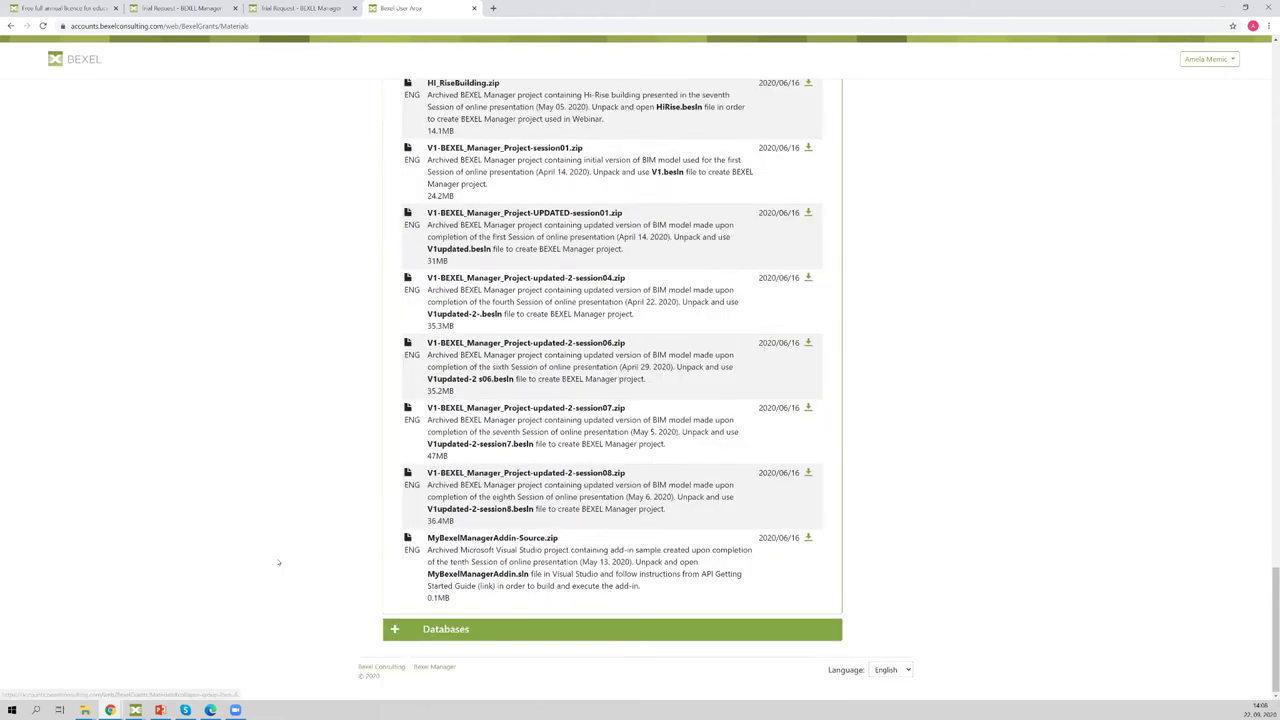
scroll(280, 565, down, 3)
scroll(280, 570, down, 4)
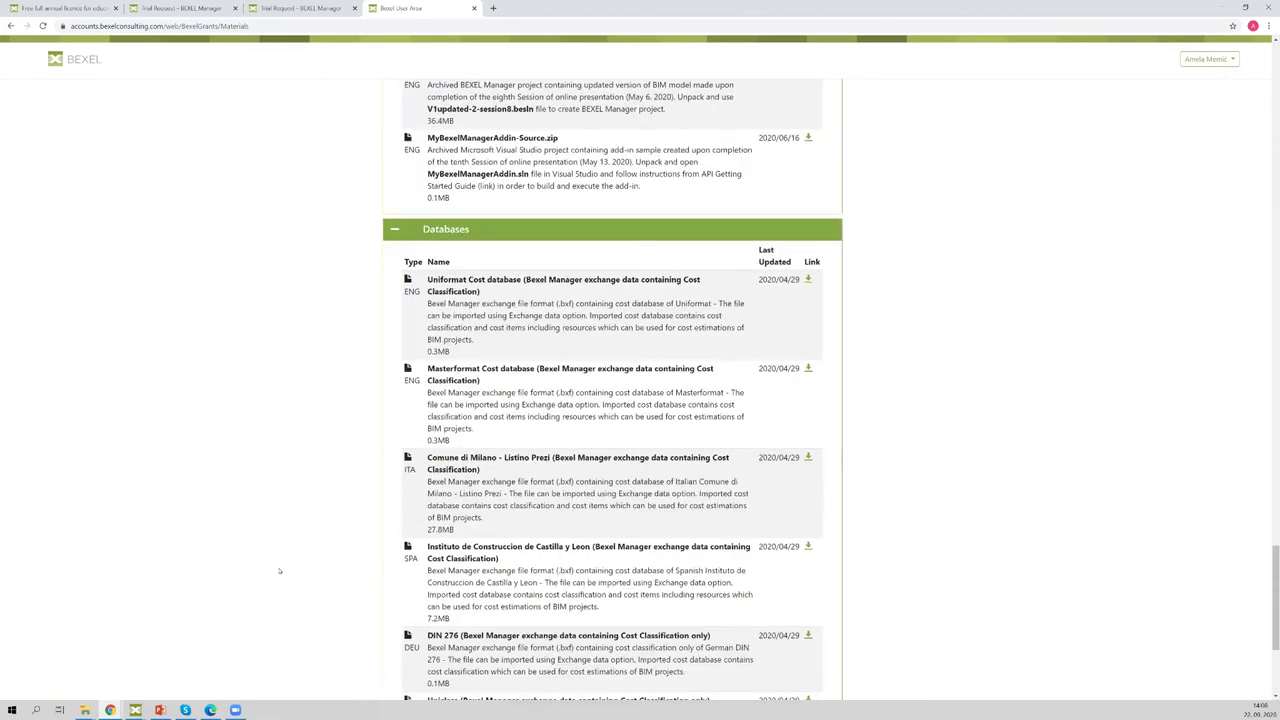
scroll(262, 474, up, 1)
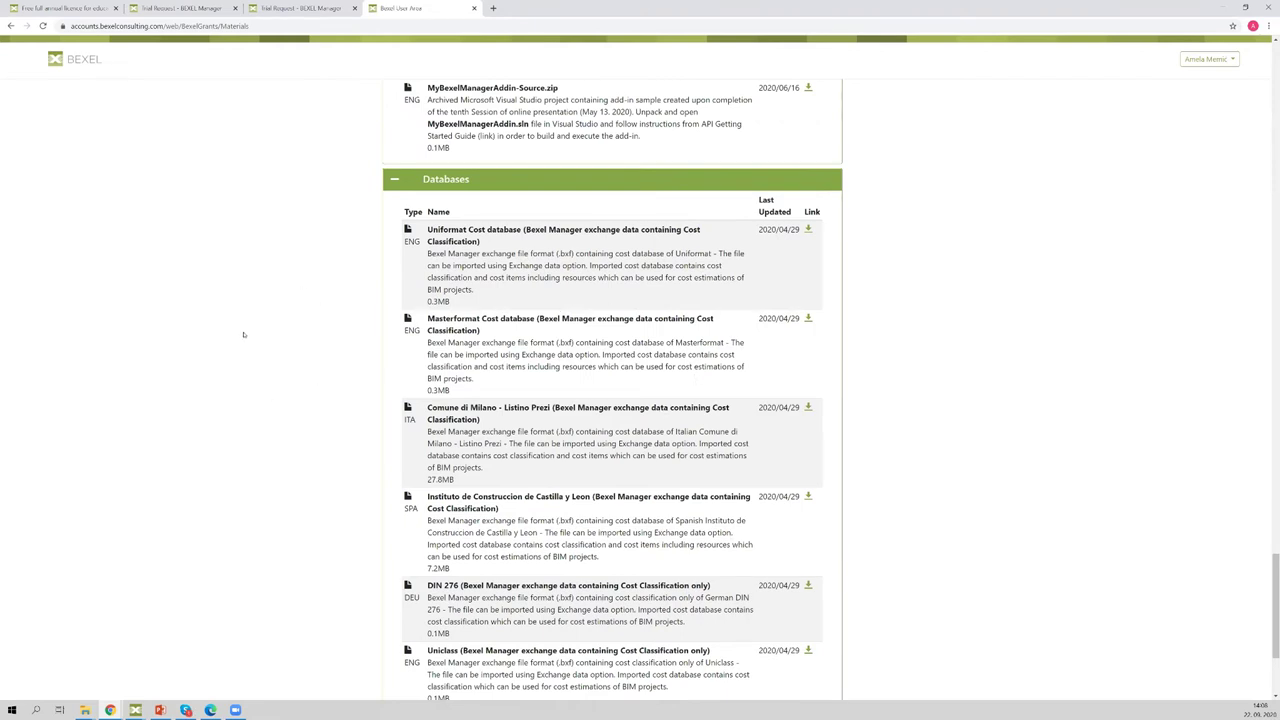
scroll(245, 340, up, 5)
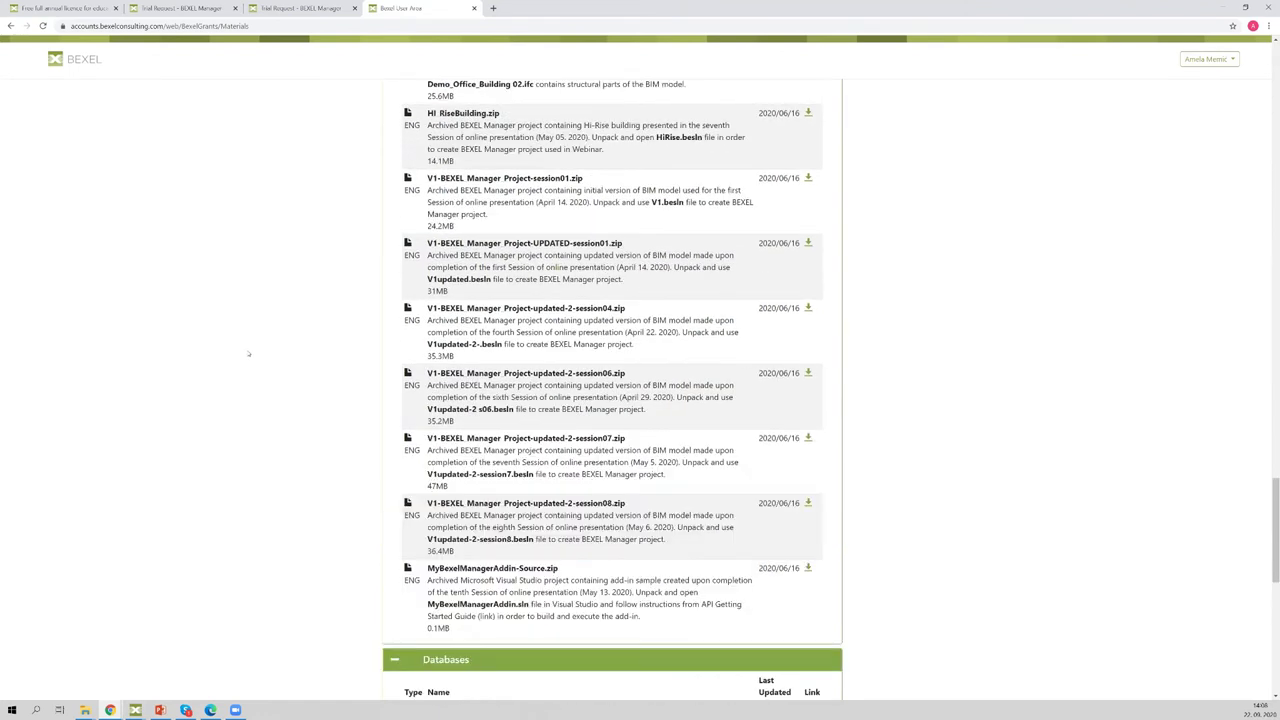
scroll(249, 353, up, 8)
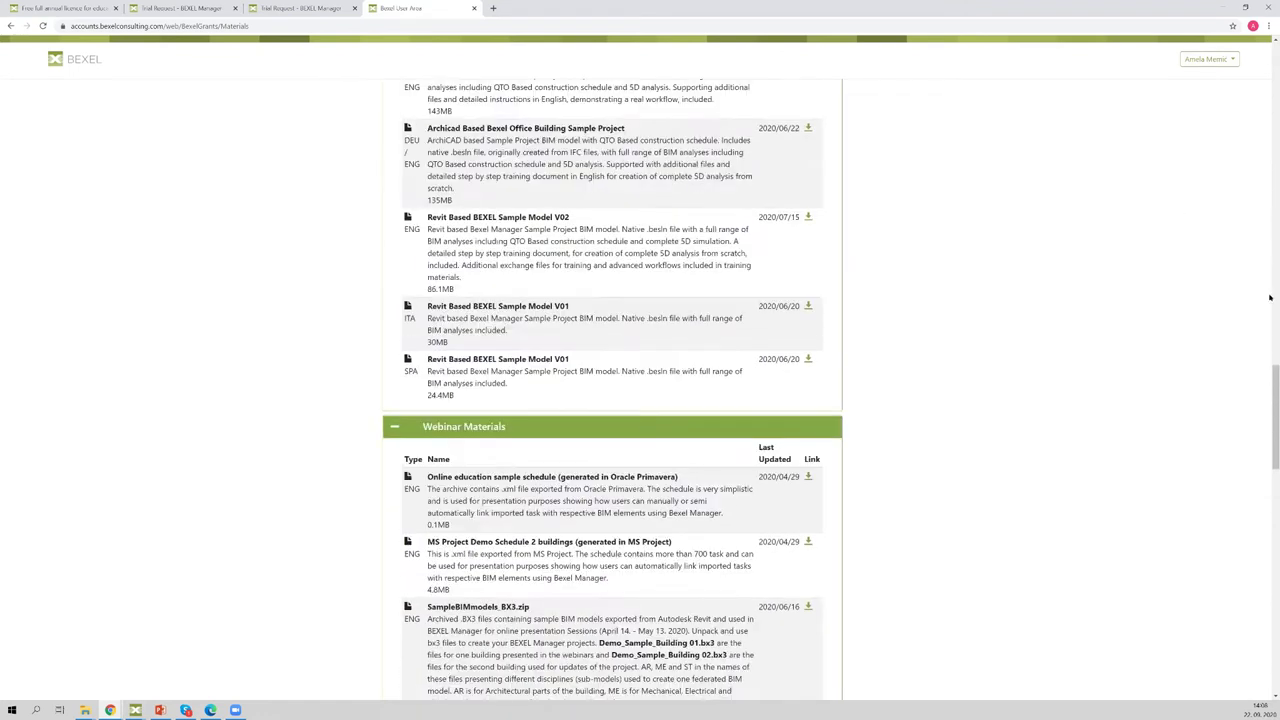
scroll(1270, 297, up, 10)
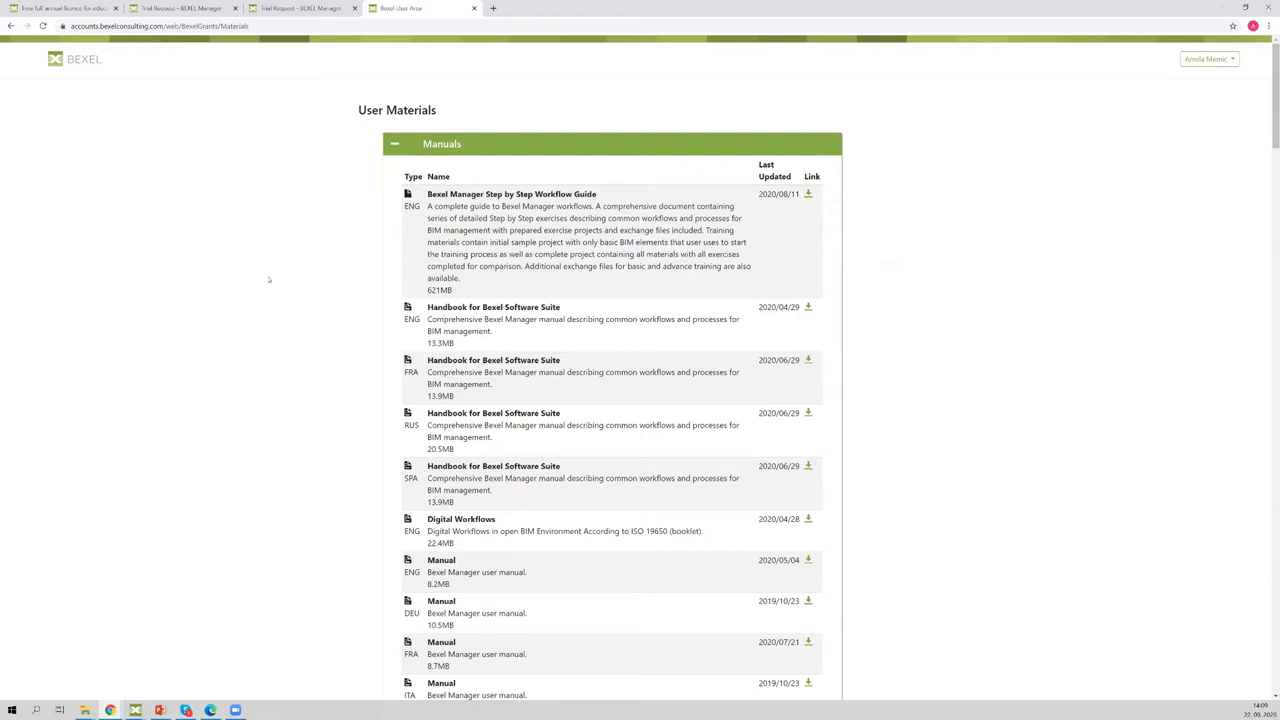
click(86, 709)
Step: Navigate from the Exchange folder to User manual and open the Step by Step Workflow Guide PDF
click(137, 677)
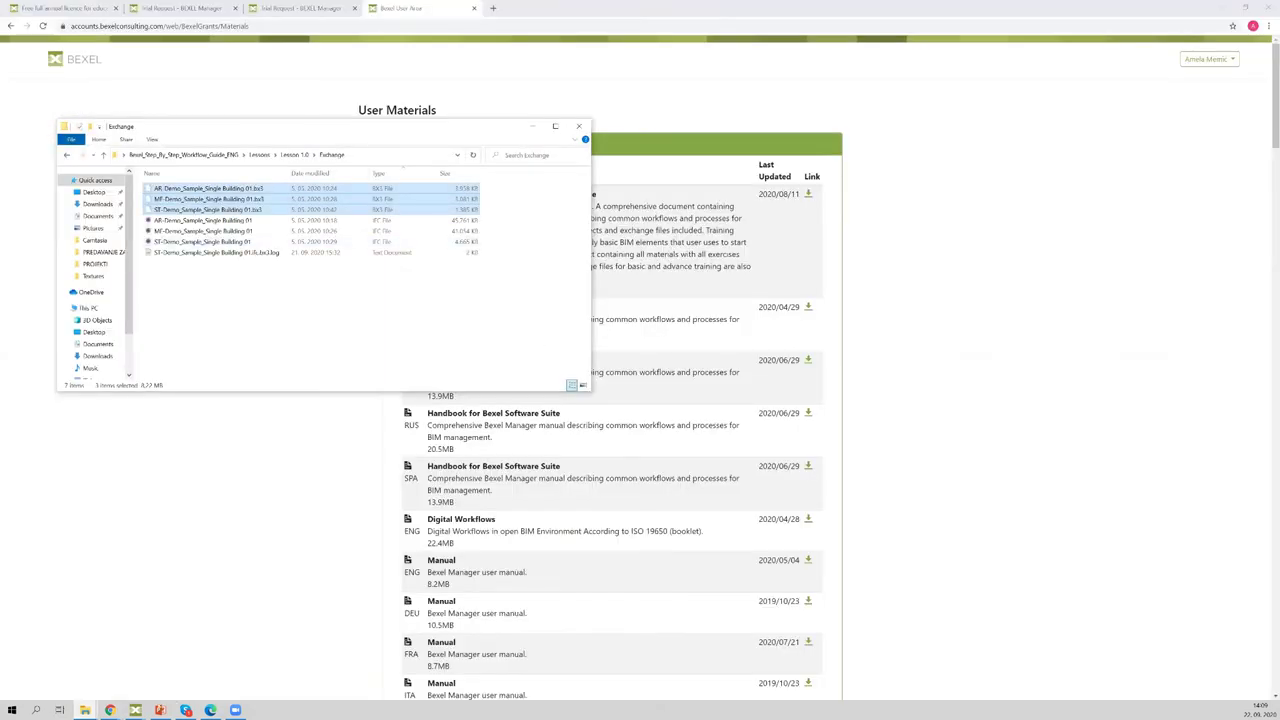
click(184, 155)
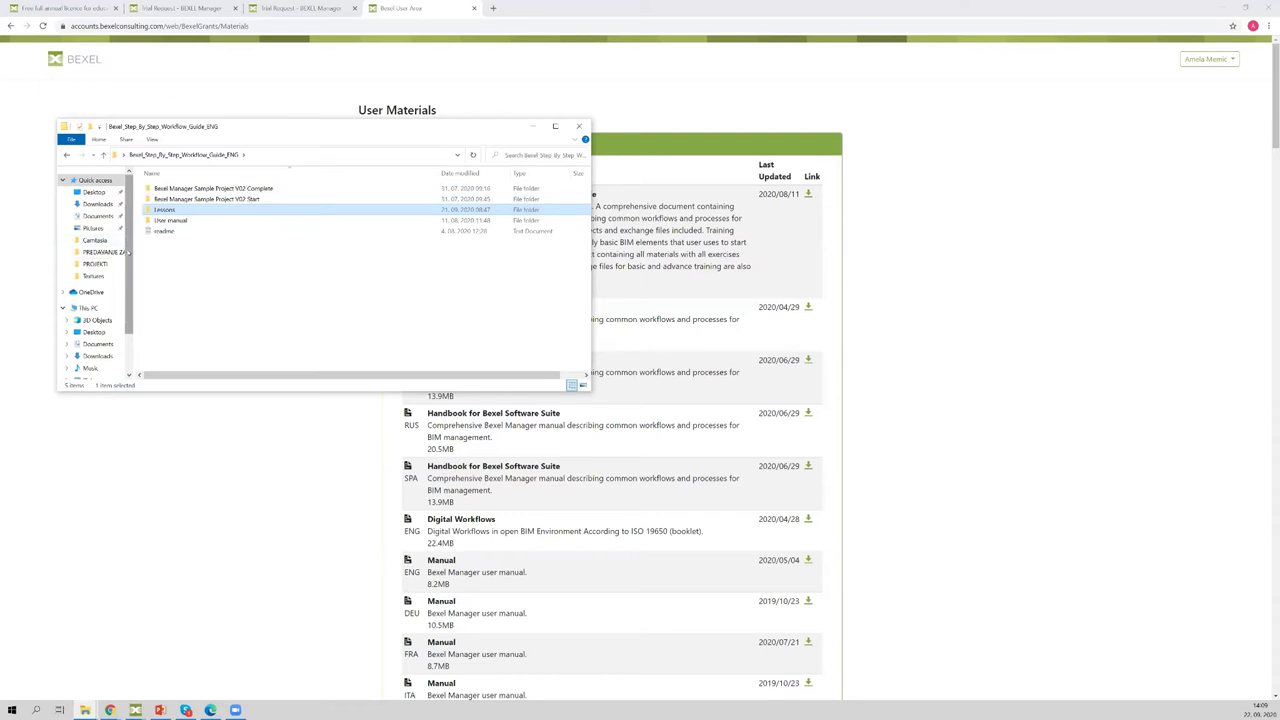
drag(128, 252, 84, 252)
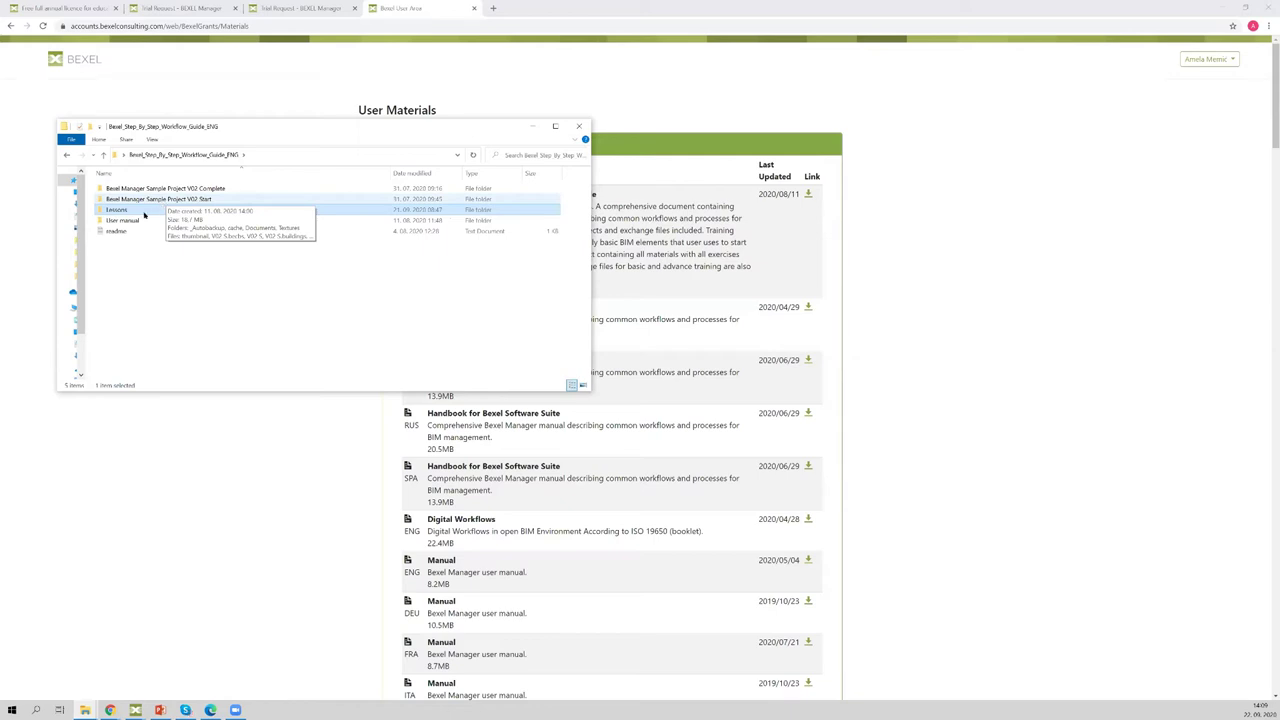
double_click(121, 211)
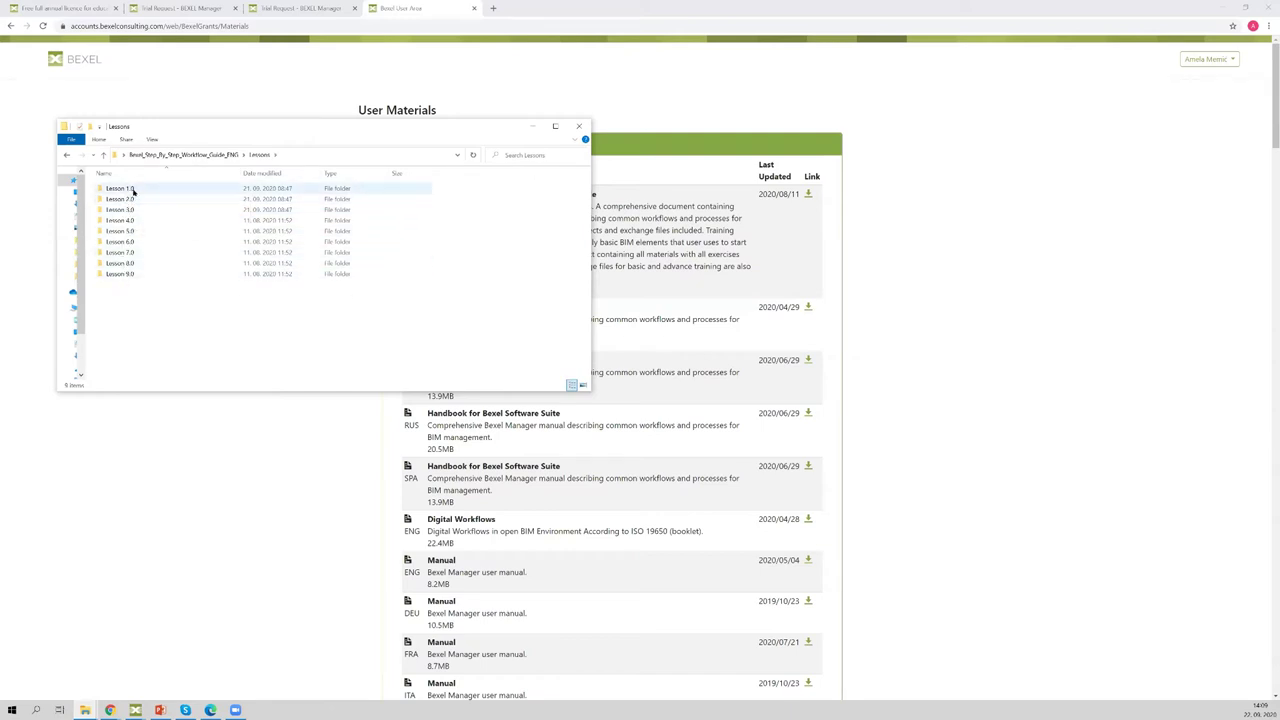
click(66, 154)
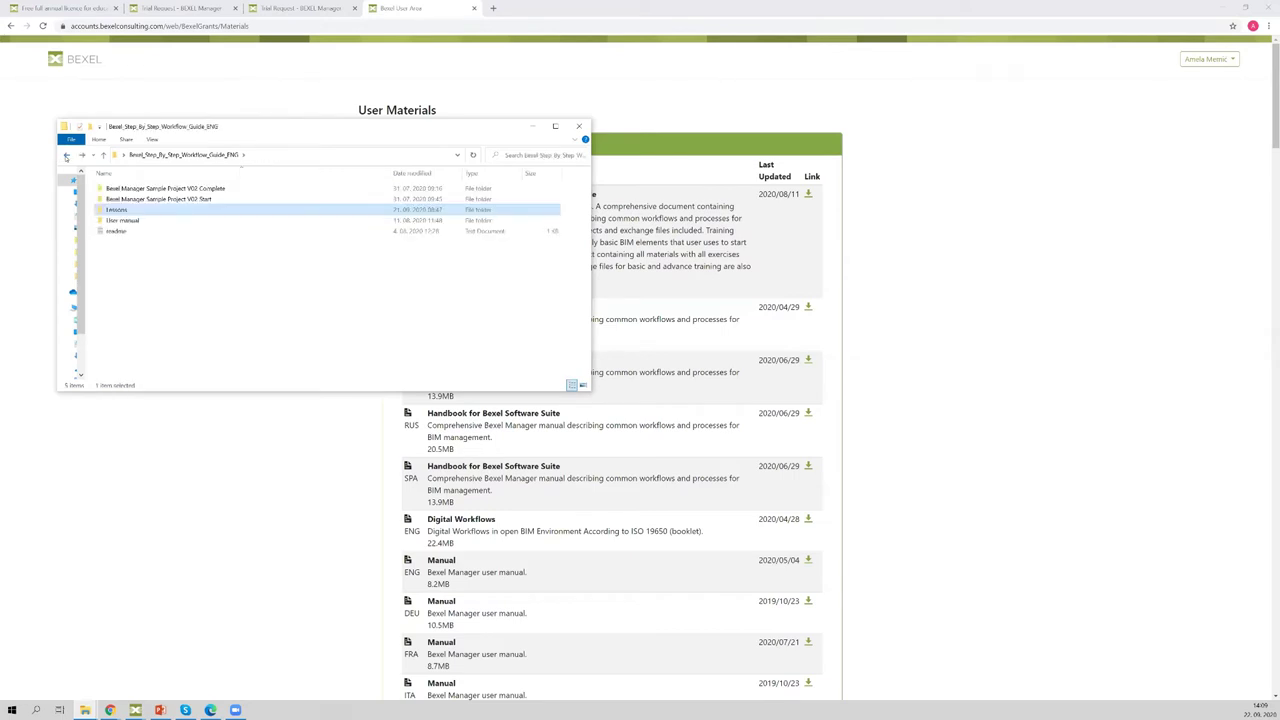
double_click(130, 222)
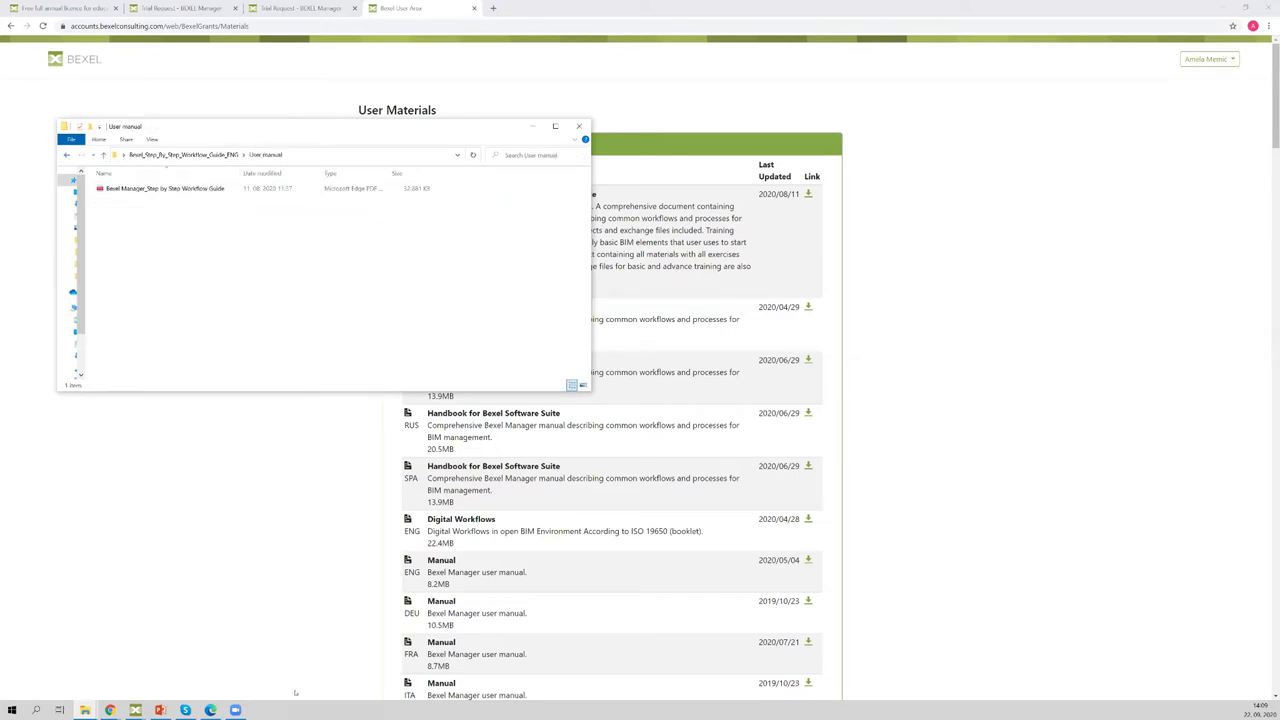
click(210, 710)
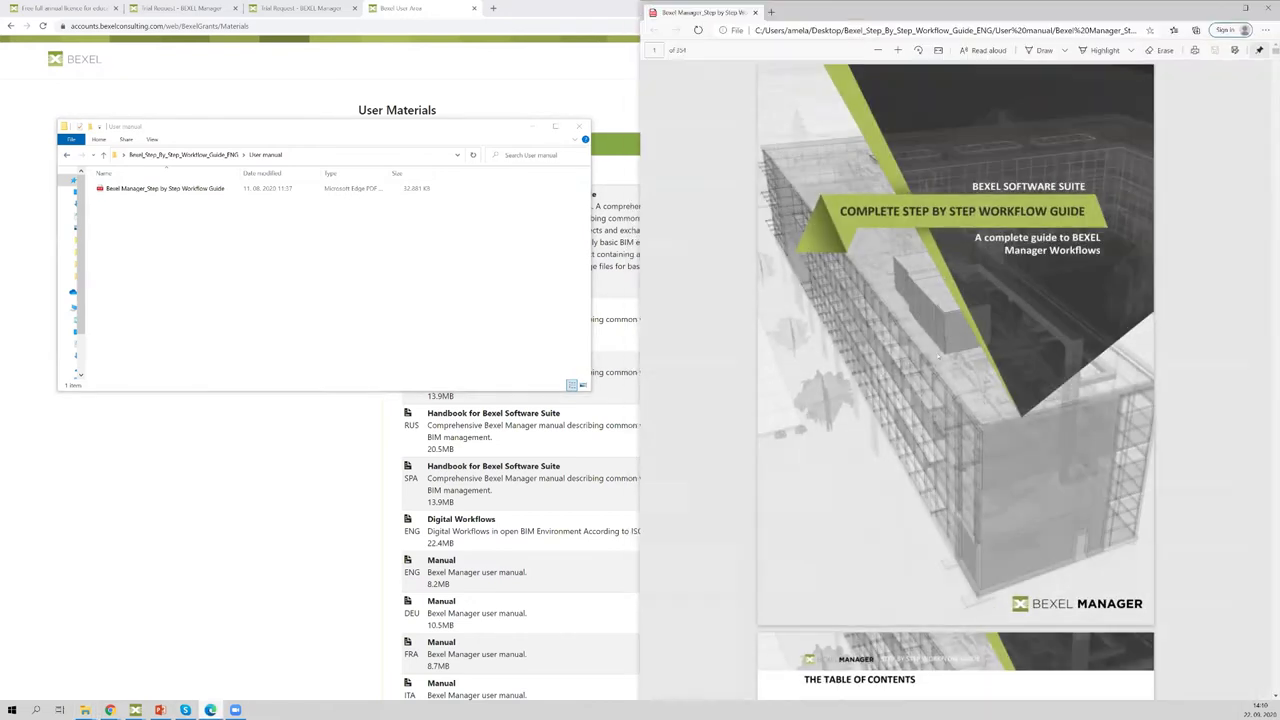
Step: Jump to the quantity takeoff chapter on page 115, skim it, then minimize Edge
scroll(930, 370, down, 3)
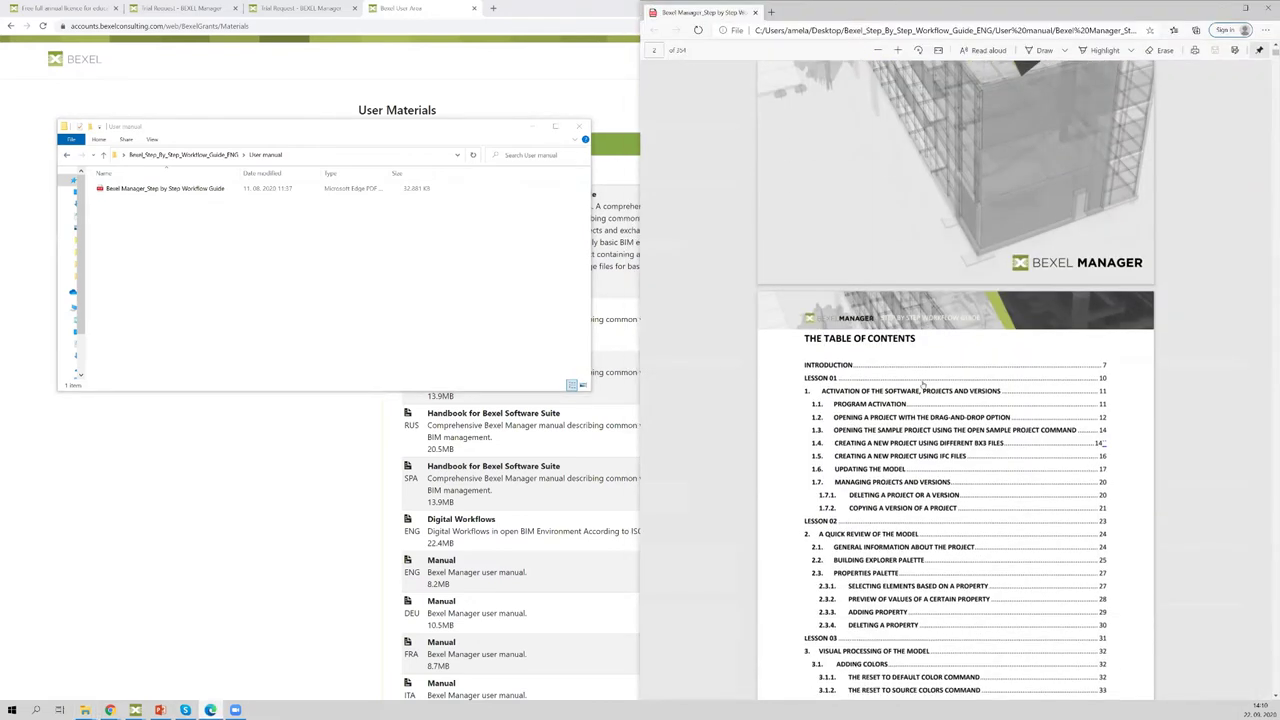
scroll(922, 385, down, 10)
scroll(1270, 70, down, 10)
click(1270, 260)
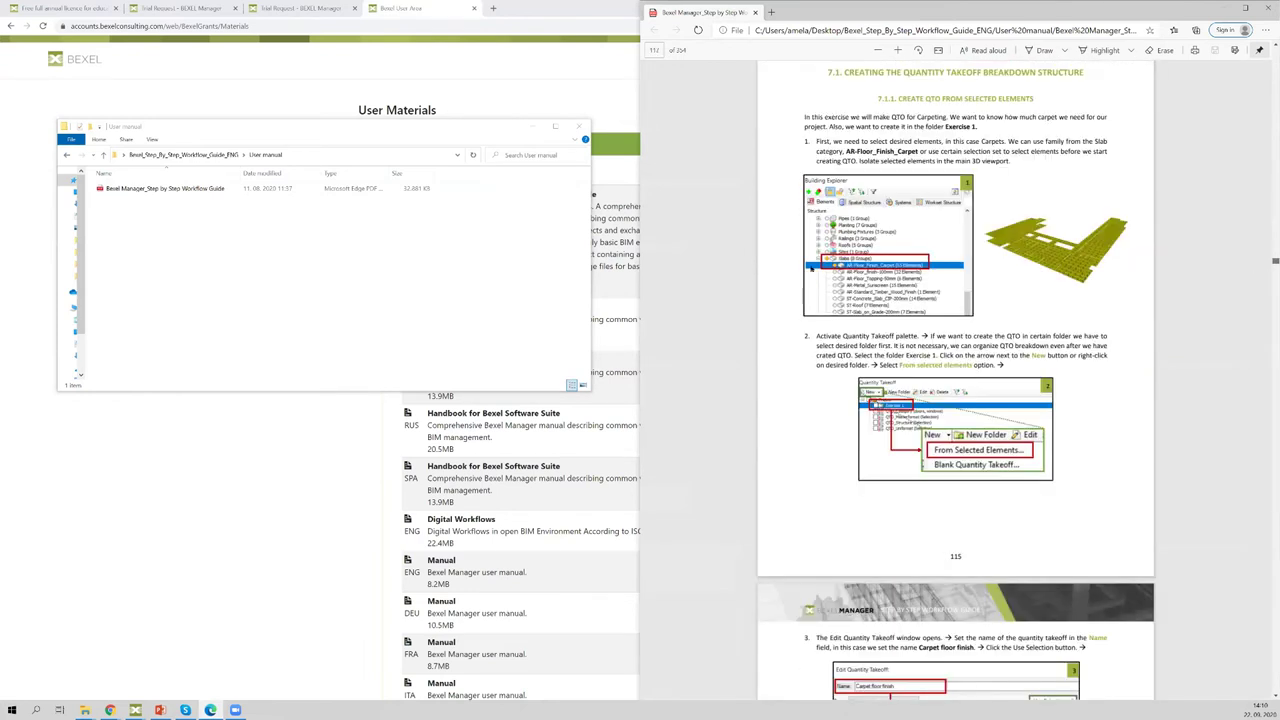
scroll(811, 266, down, 5)
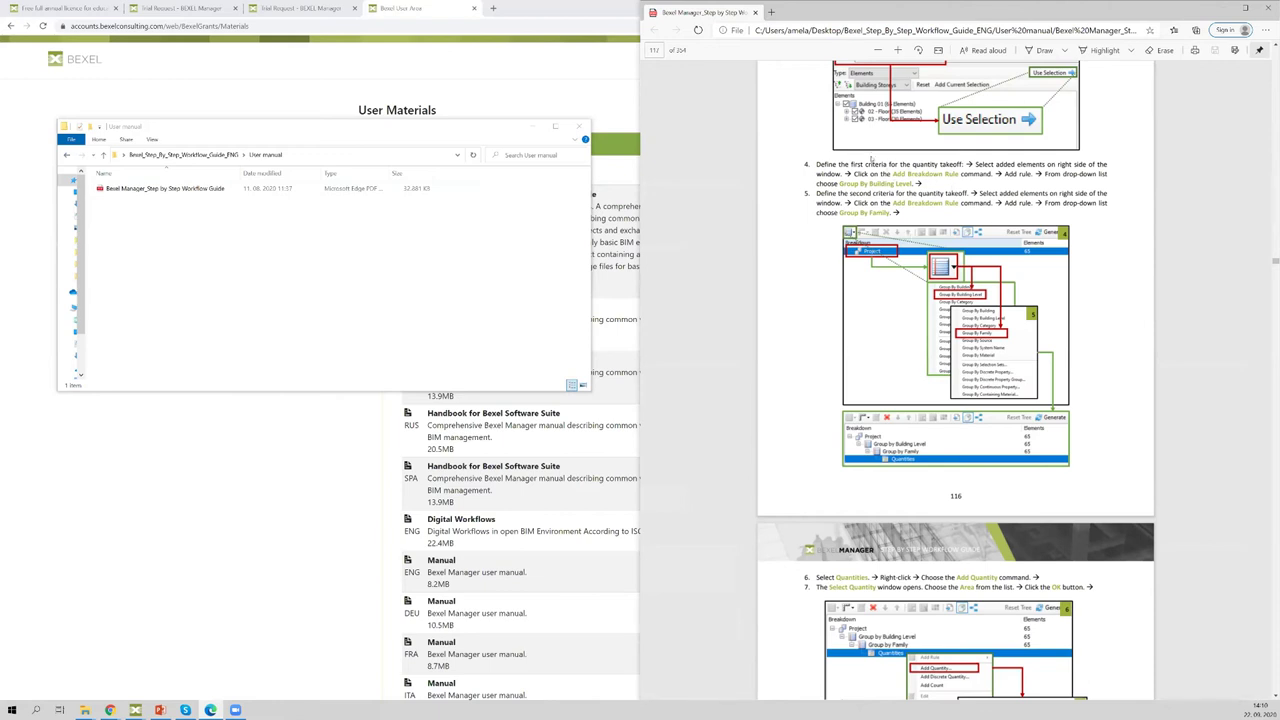
scroll(831, 183, up, 4)
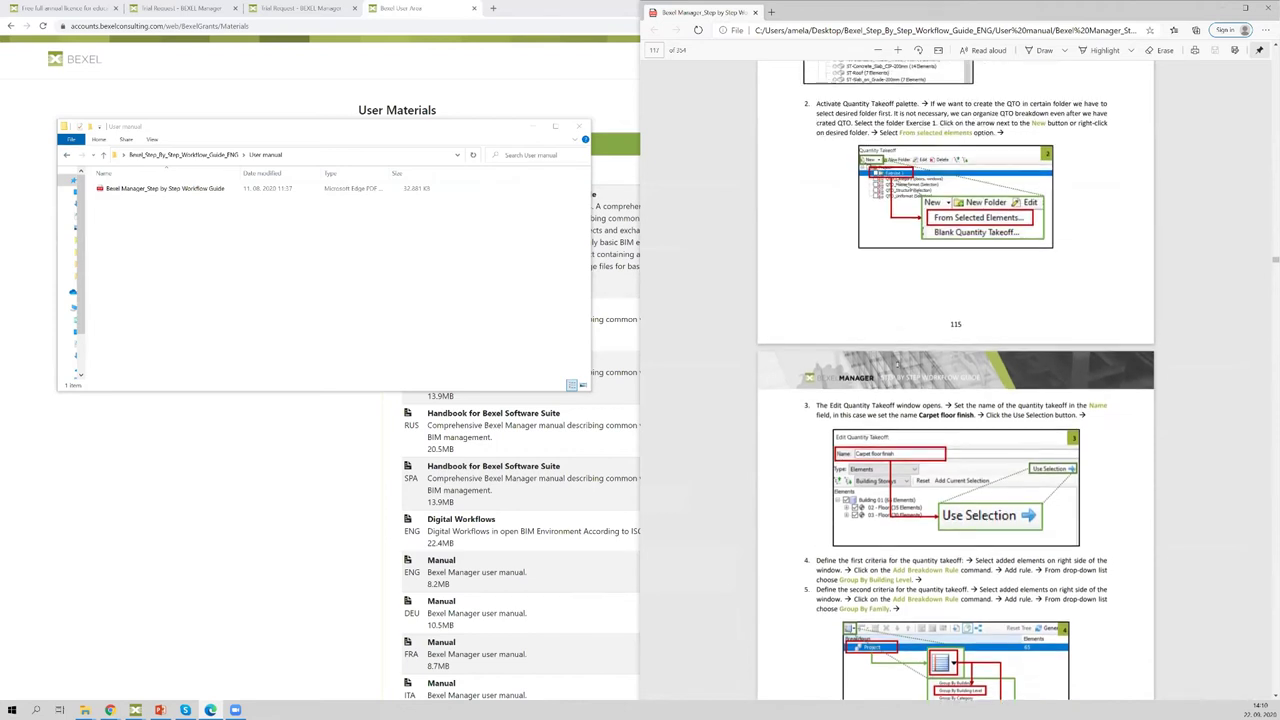
scroll(942, 357, down, 2)
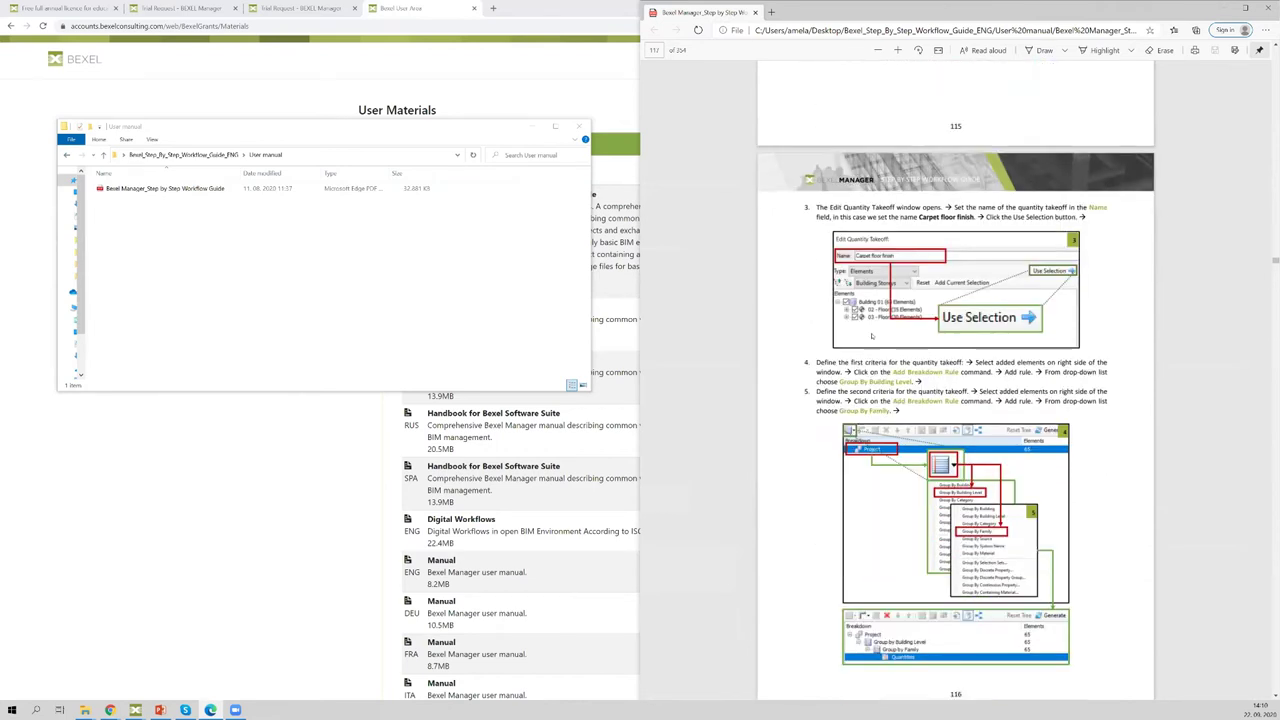
scroll(942, 357, up, 3)
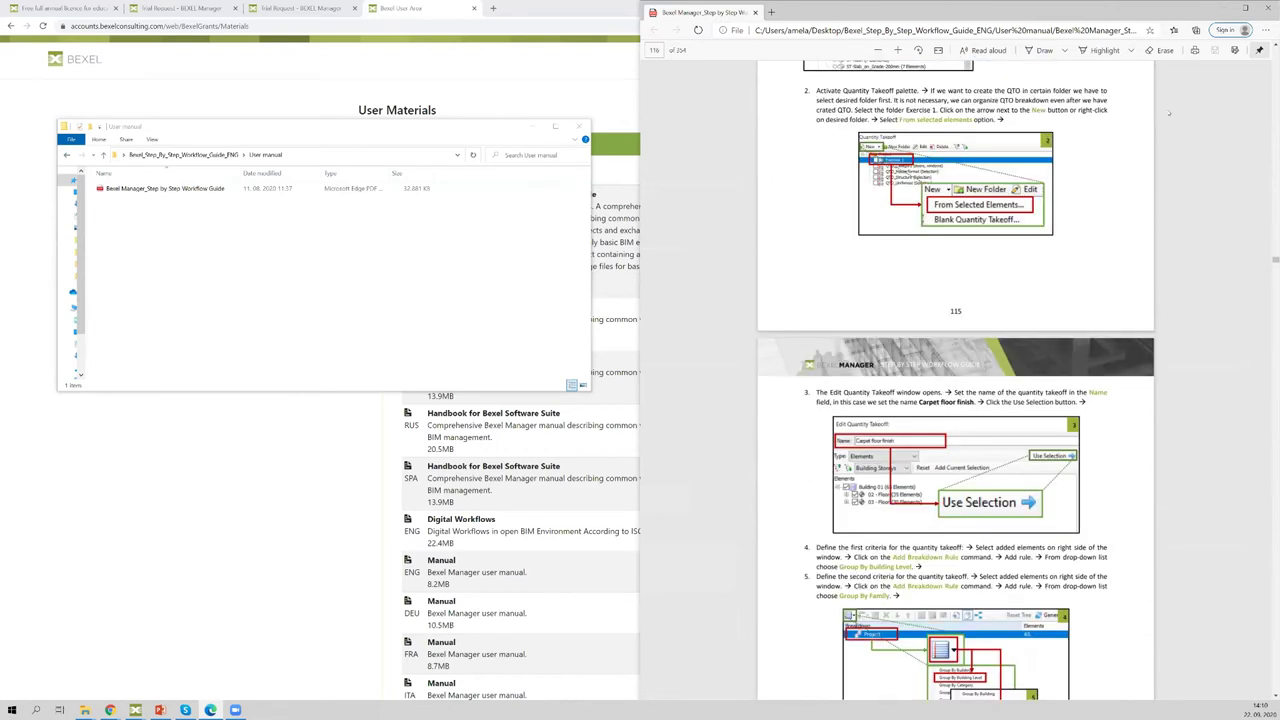
click(1232, 9)
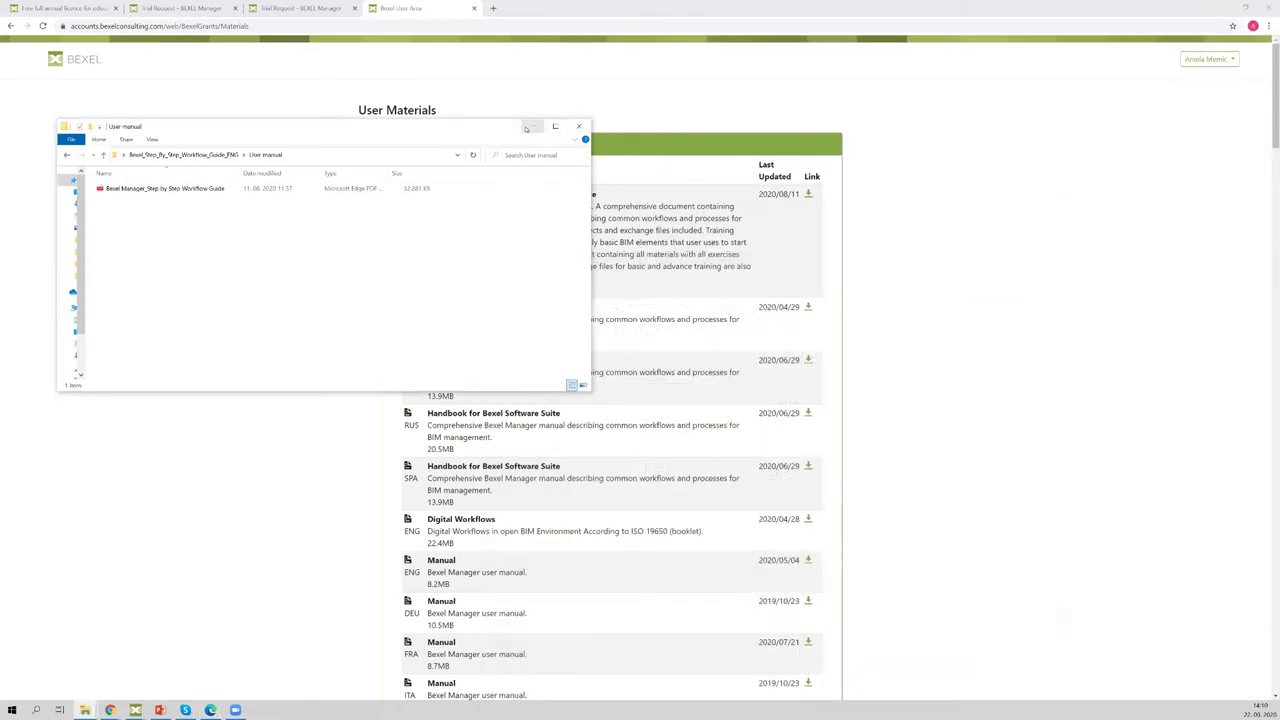
Step: Minimize the User manual folder window and scroll down the User Materials page
click(534, 127)
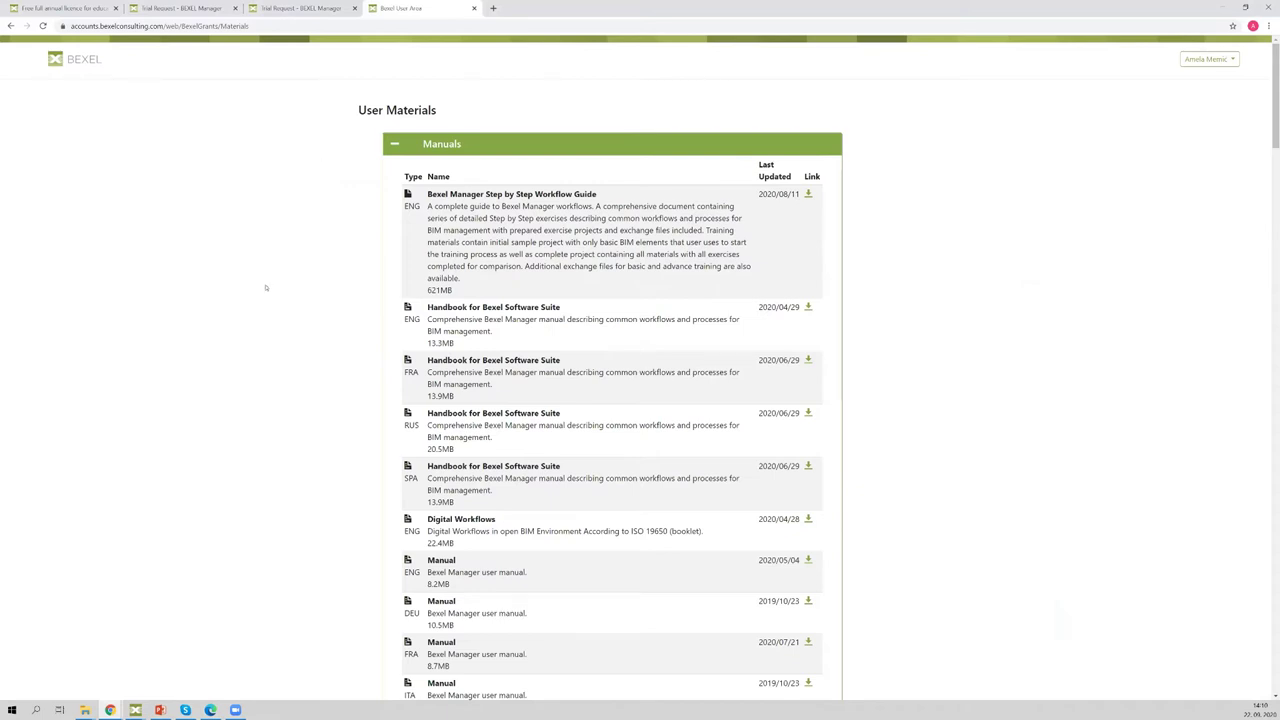
scroll(299, 372, down, 5)
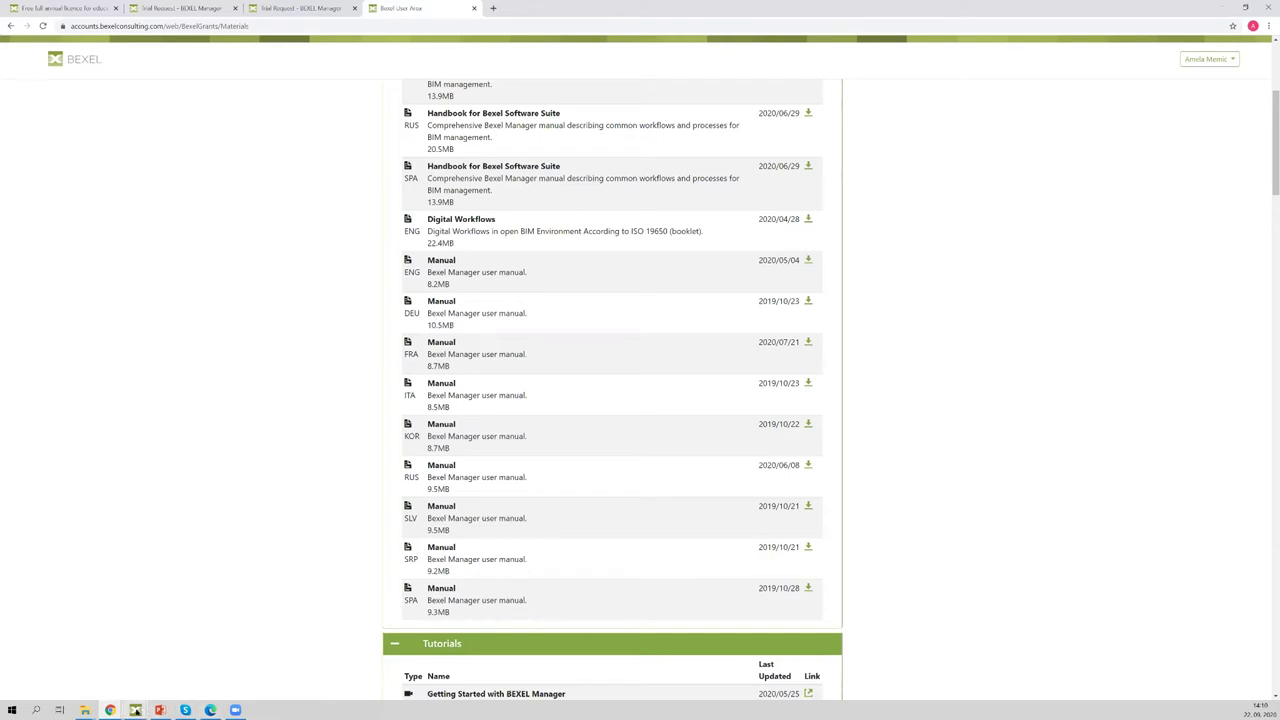
Step: Switch to the Bexel Manager application, then minimize its window
mouse_move(135, 710)
click(160, 672)
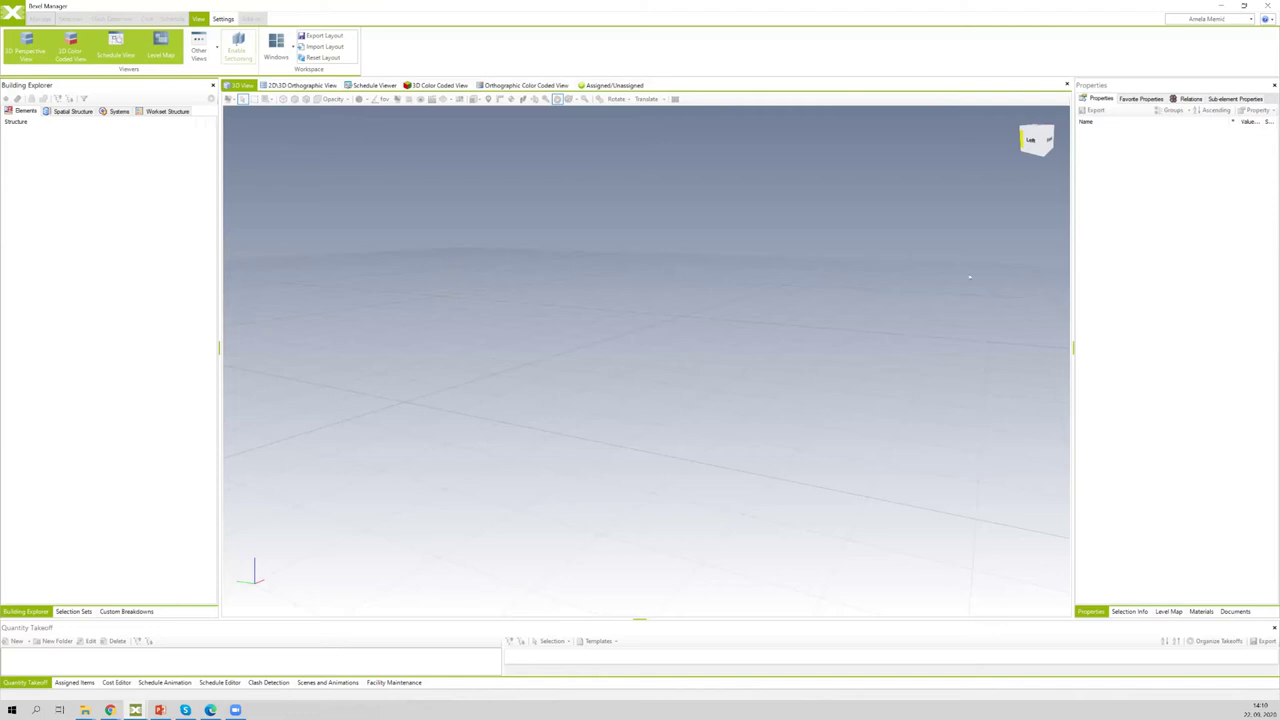
click(1219, 6)
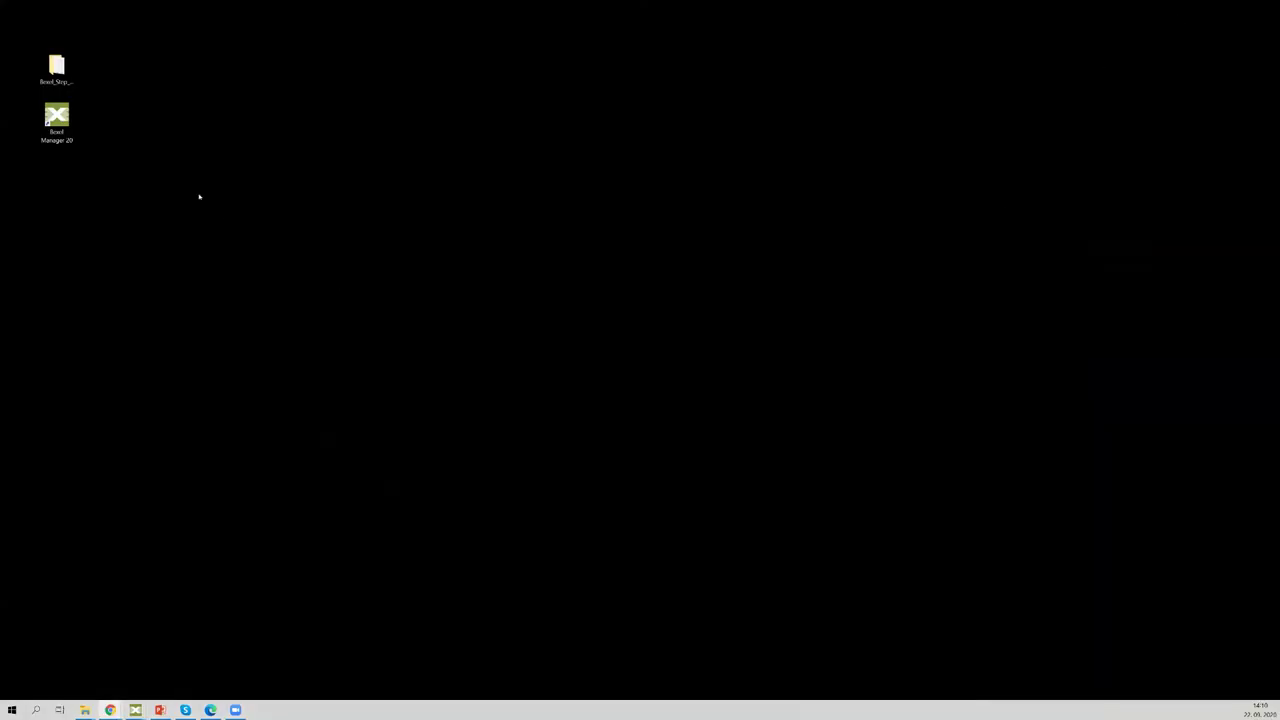
Step: Open Properties for the Bexel Manager 20 desktop shortcut to view its Target path
click(62, 118)
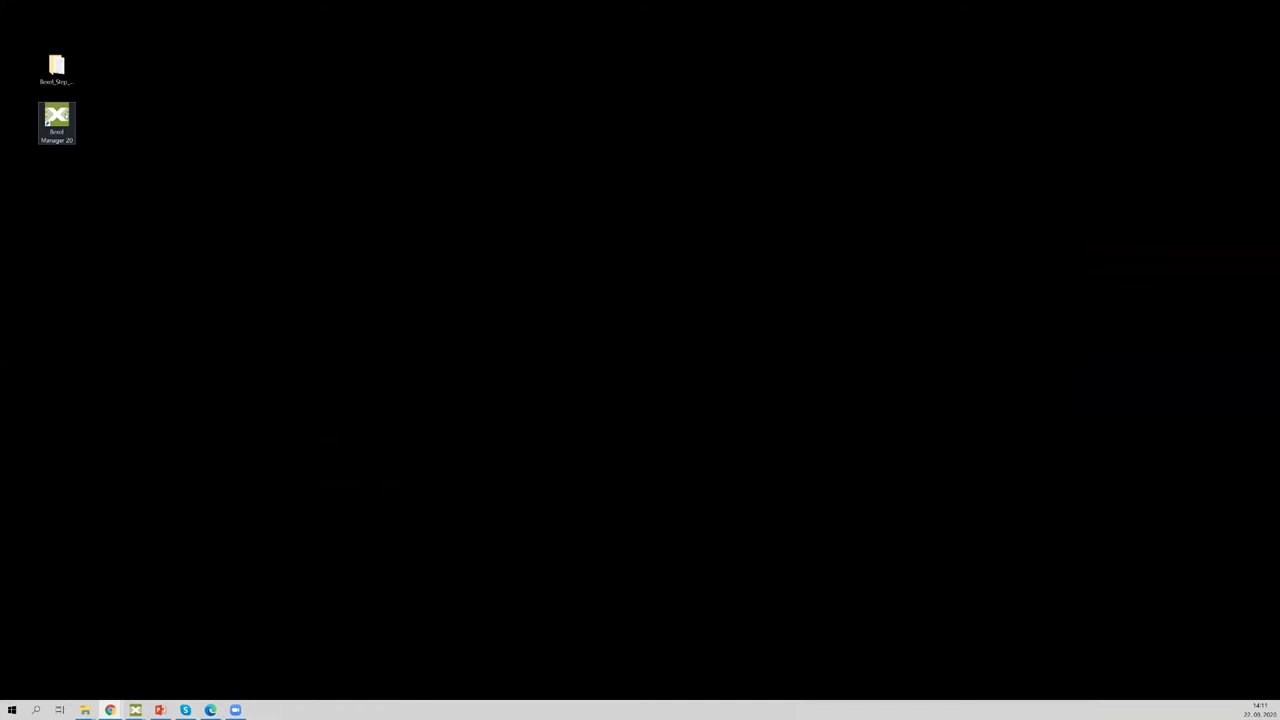
right_click(66, 114)
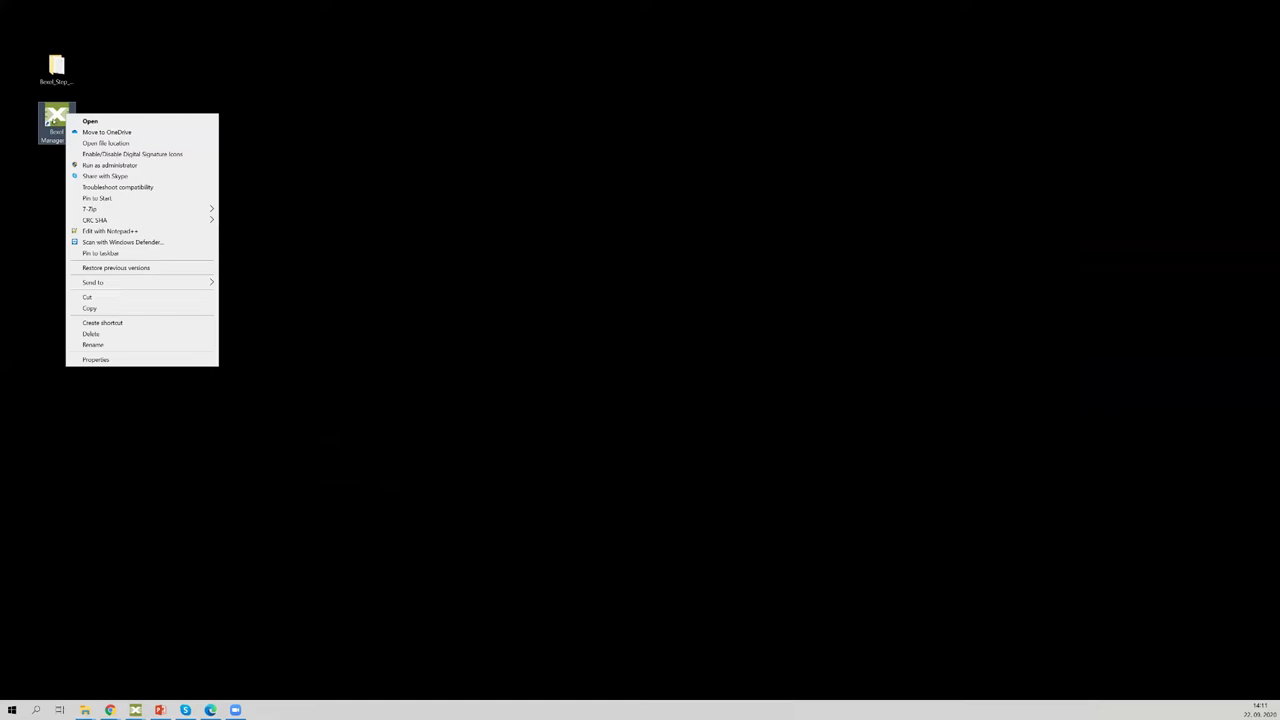
click(96, 359)
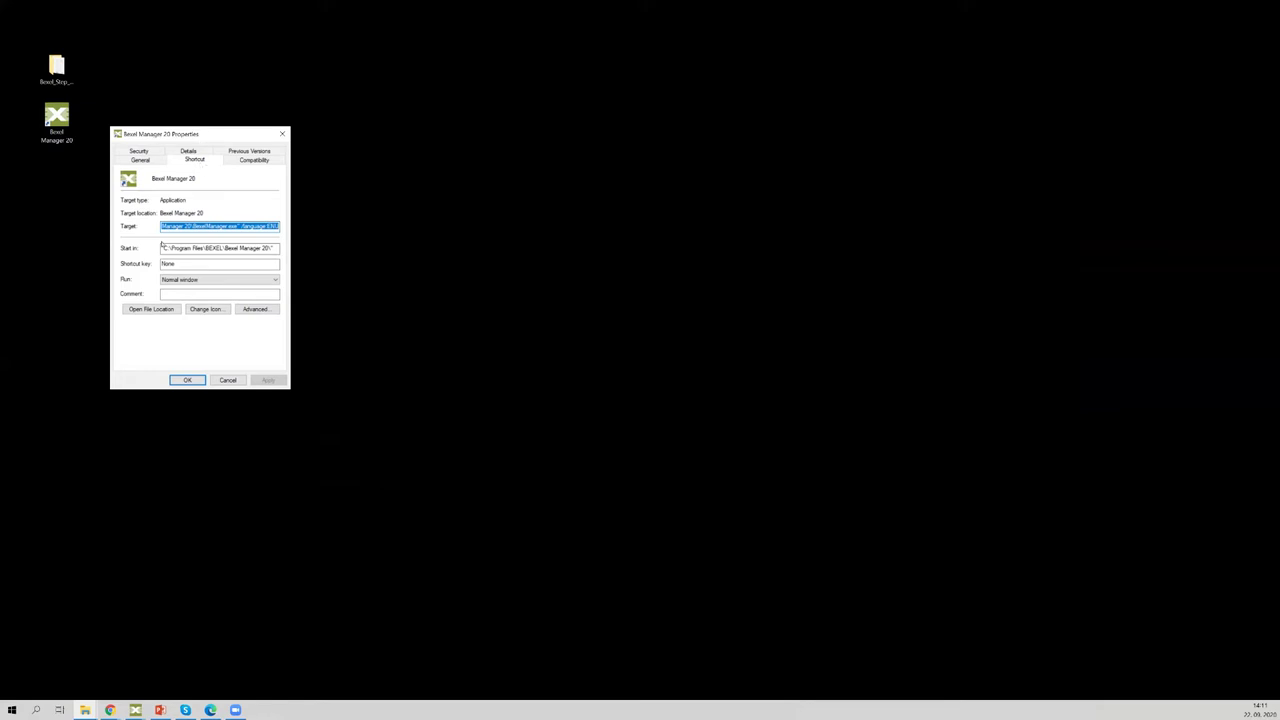
Step: Close the Bexel Manager 20 shortcut properties, keeping its language ENG target
click(268, 226)
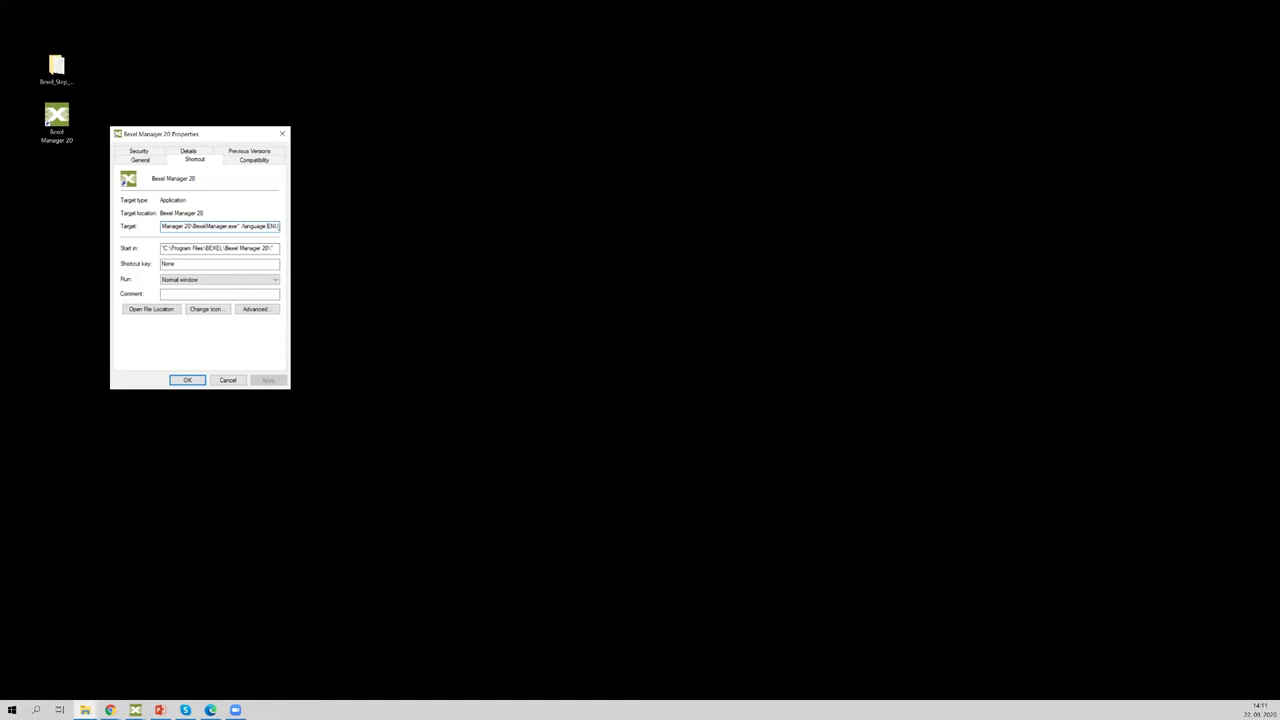
click(187, 381)
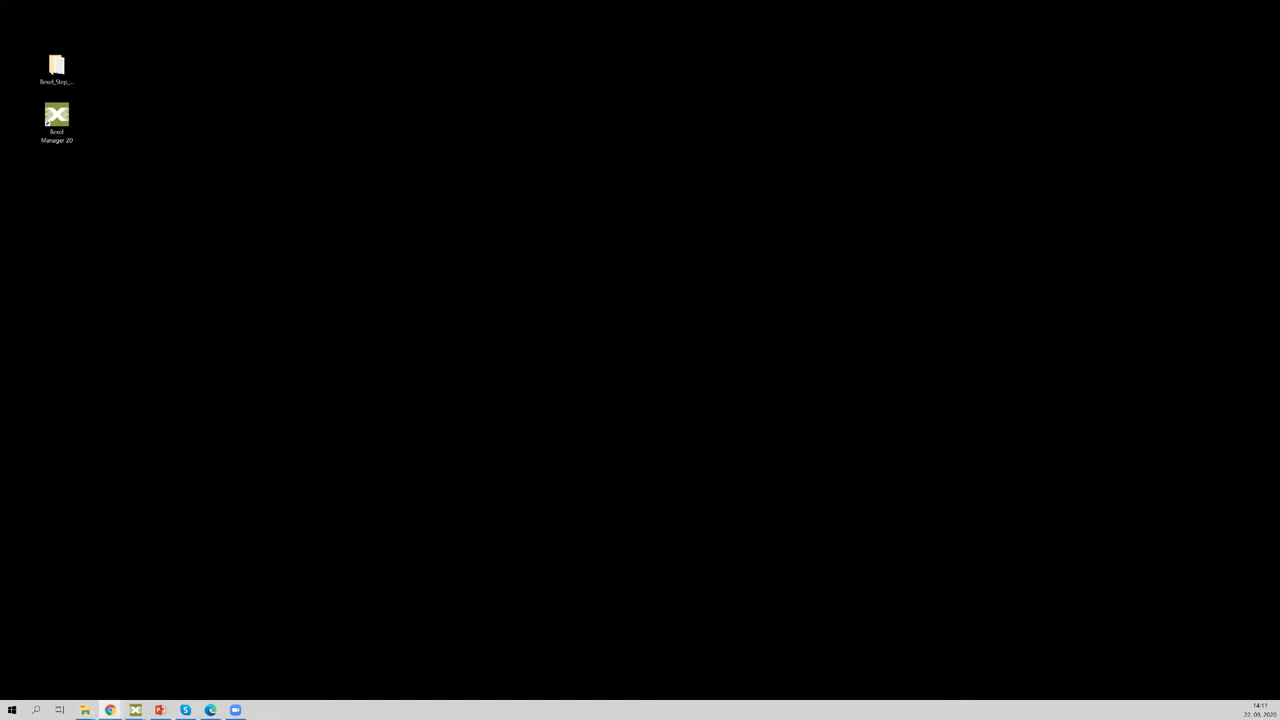
Step: Restore BEXEL Manager and show its Open page listing recent projects
click(135, 710)
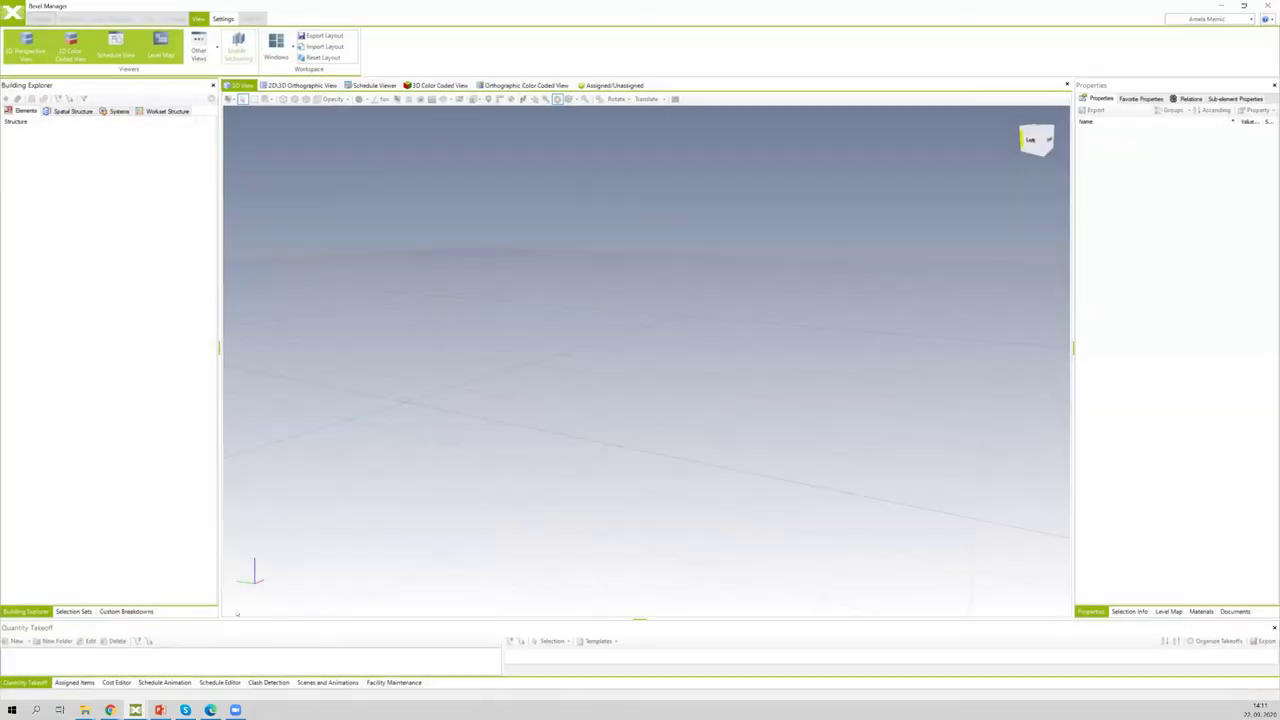
click(14, 12)
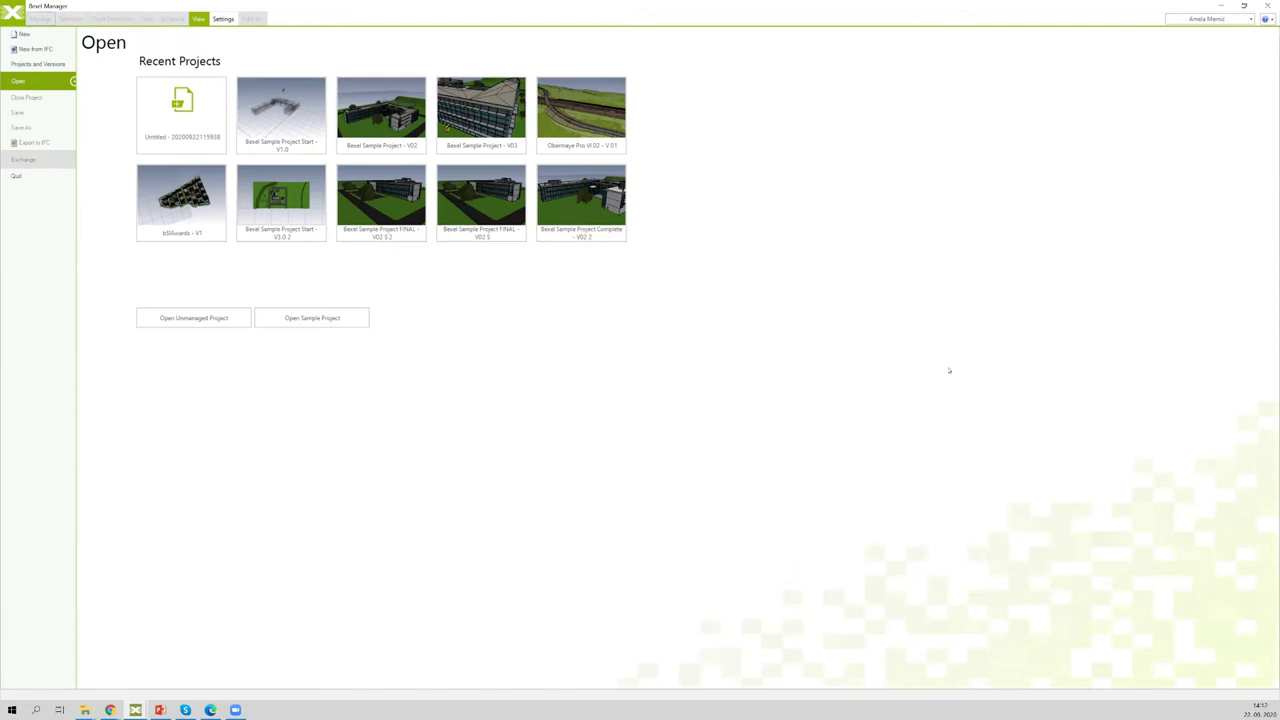
Step: Bring up the User manual folder, go up to Bexel_Step_By_Step_Workflow_Guide_ENG, and place the window lower right
mouse_move(85, 710)
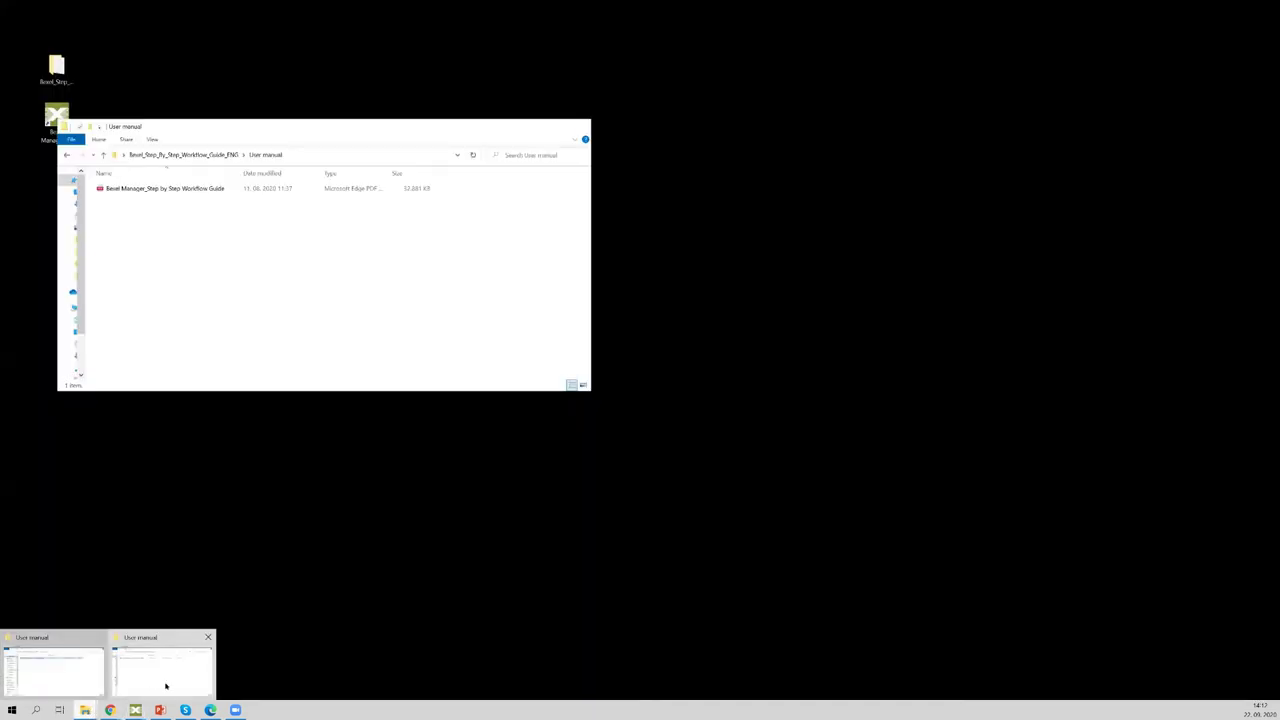
click(160, 686)
click(184, 156)
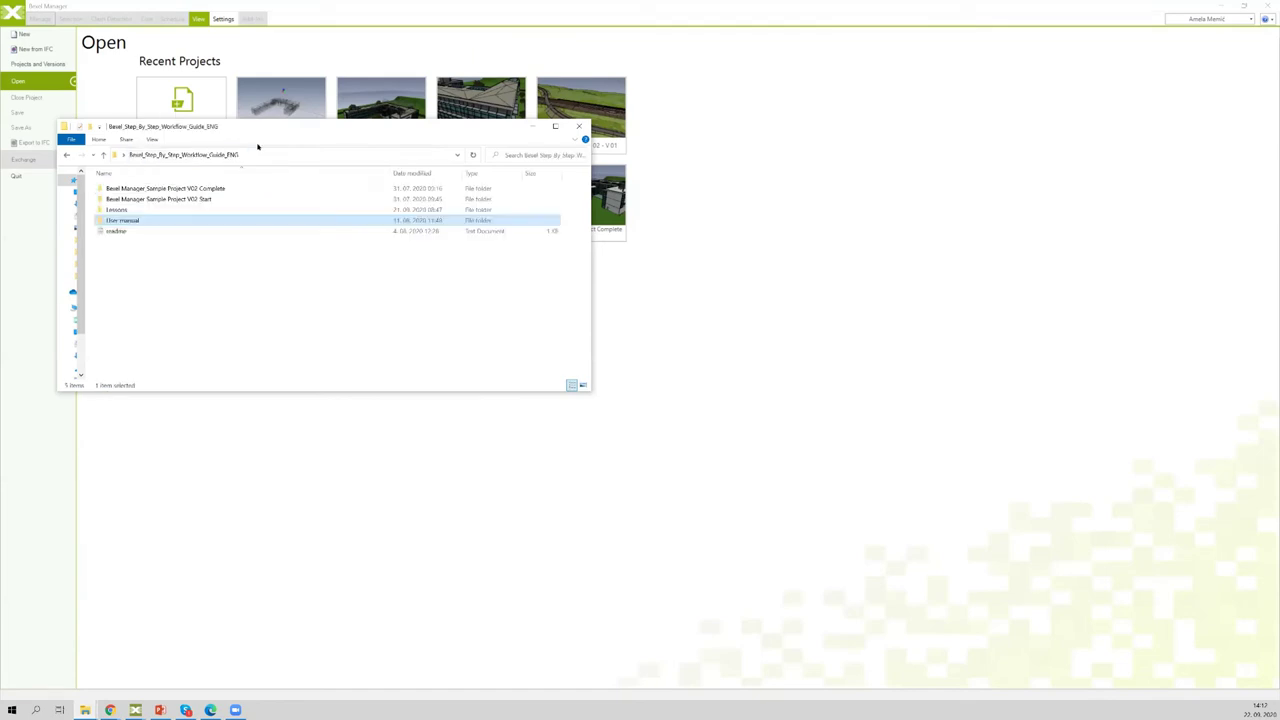
drag(272, 131, 803, 353)
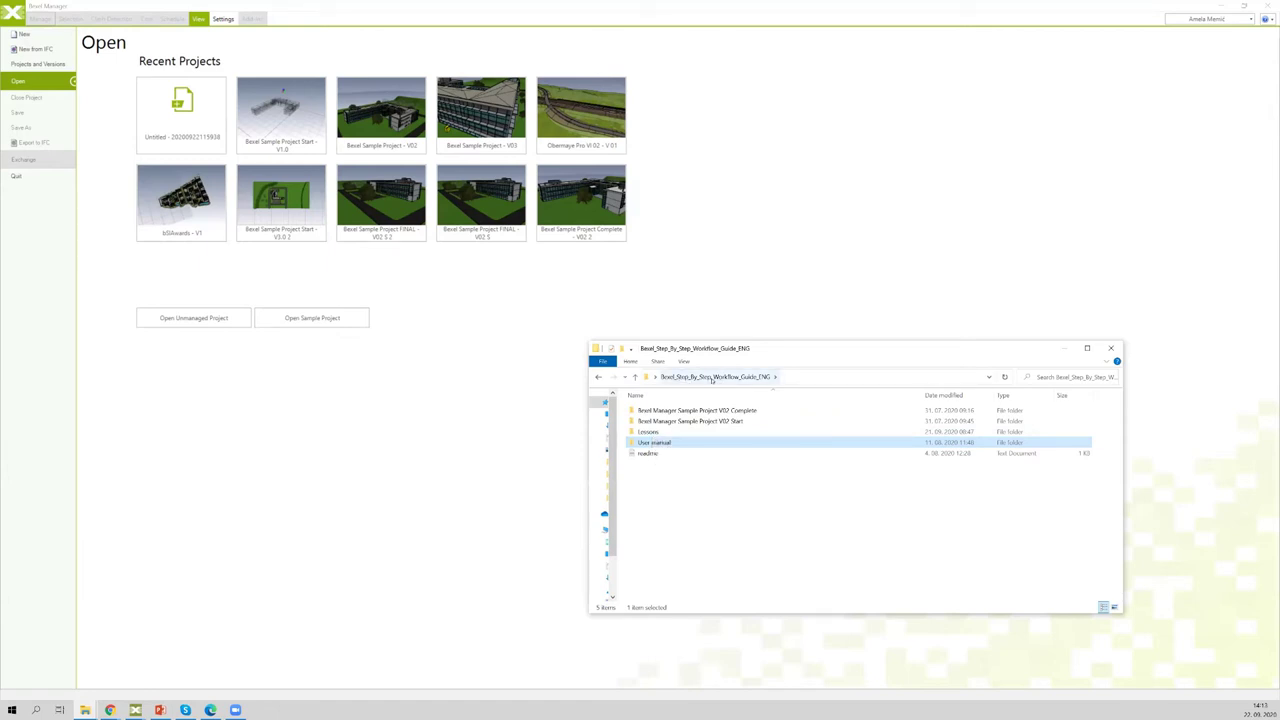
Step: Browse into the Lessons > Lesson 1.0 > Exchange folder
double_click(652, 431)
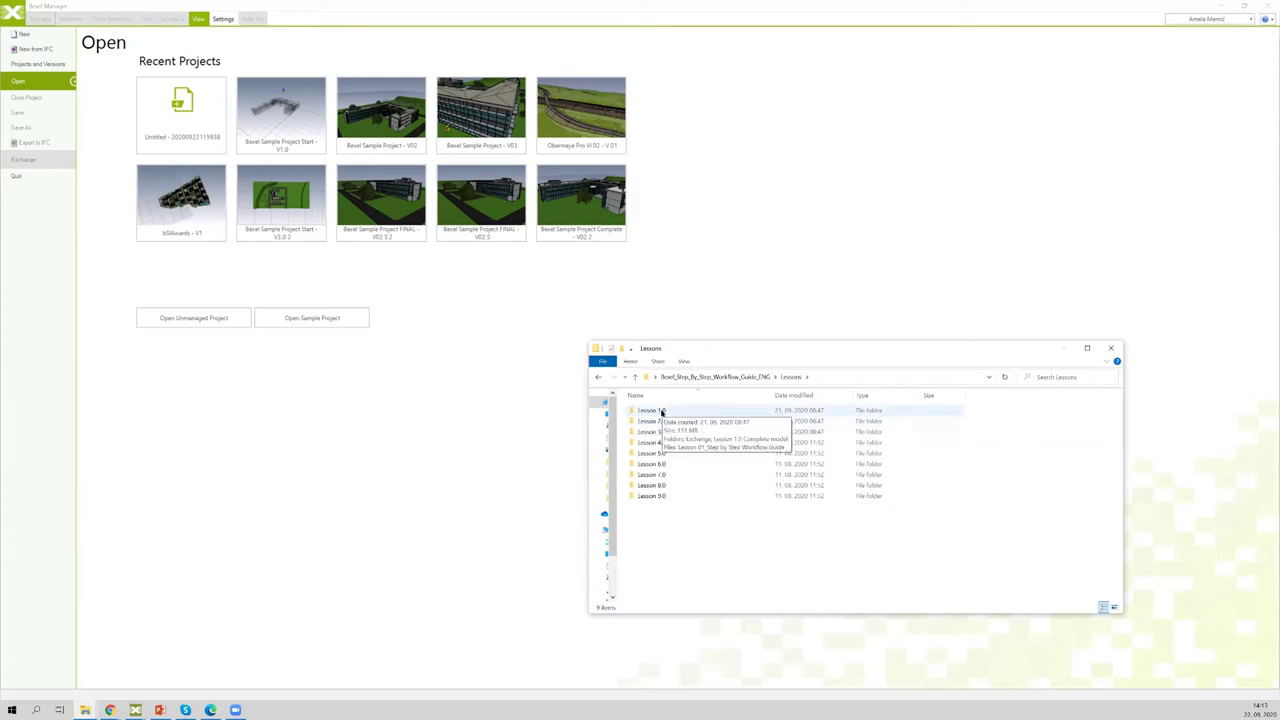
click(653, 412)
double_click(654, 412)
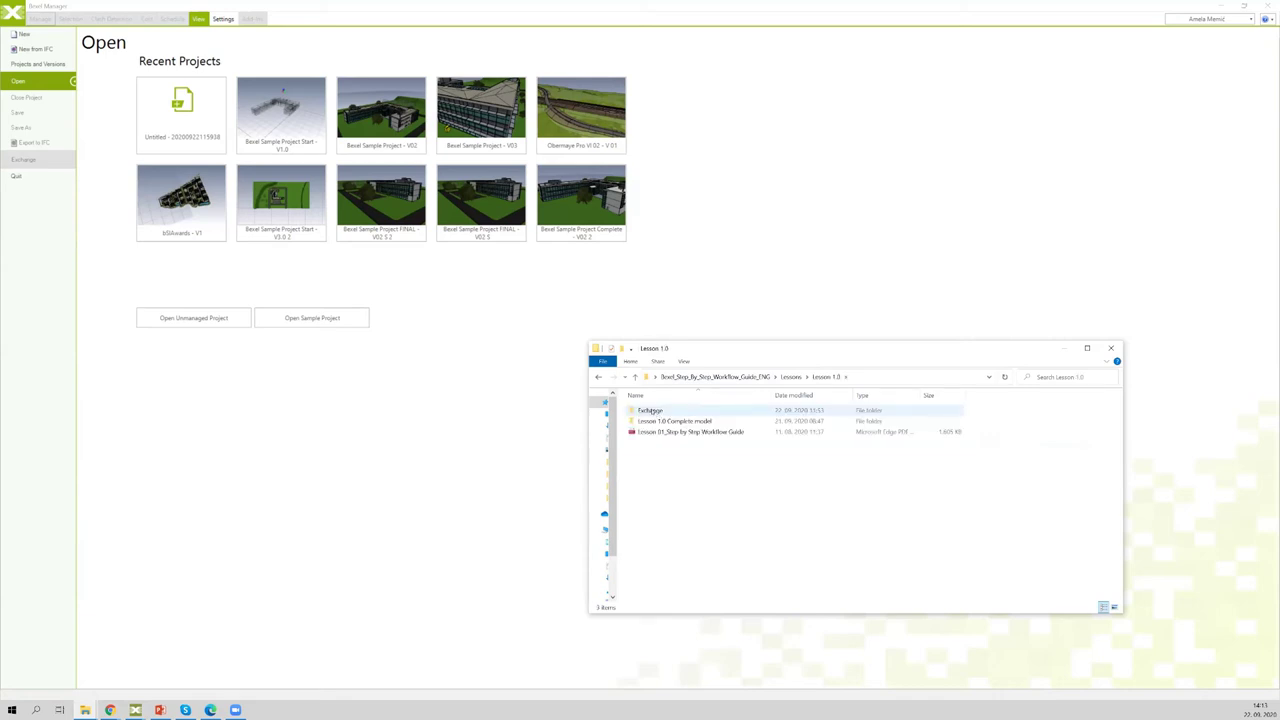
double_click(664, 414)
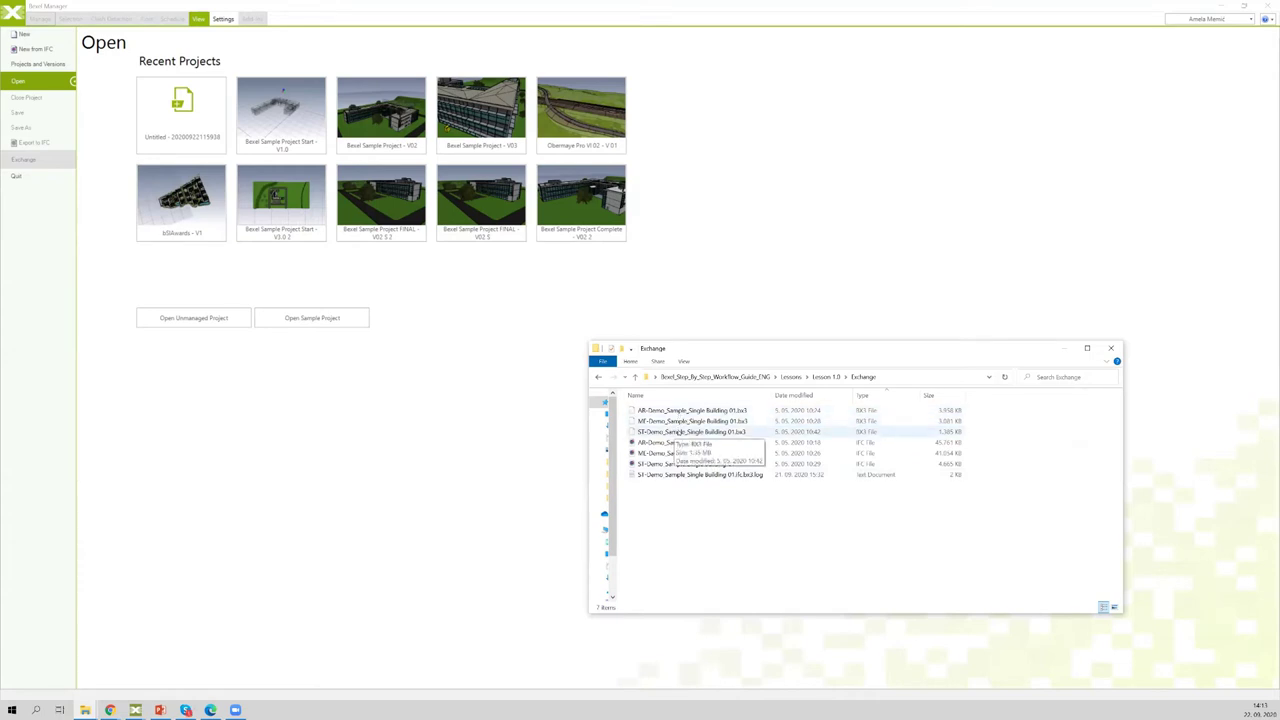
Step: Drag the AR-Demo, MF-Demo and ST-Demo .bx3 files into BEXEL to create a project
click(682, 432)
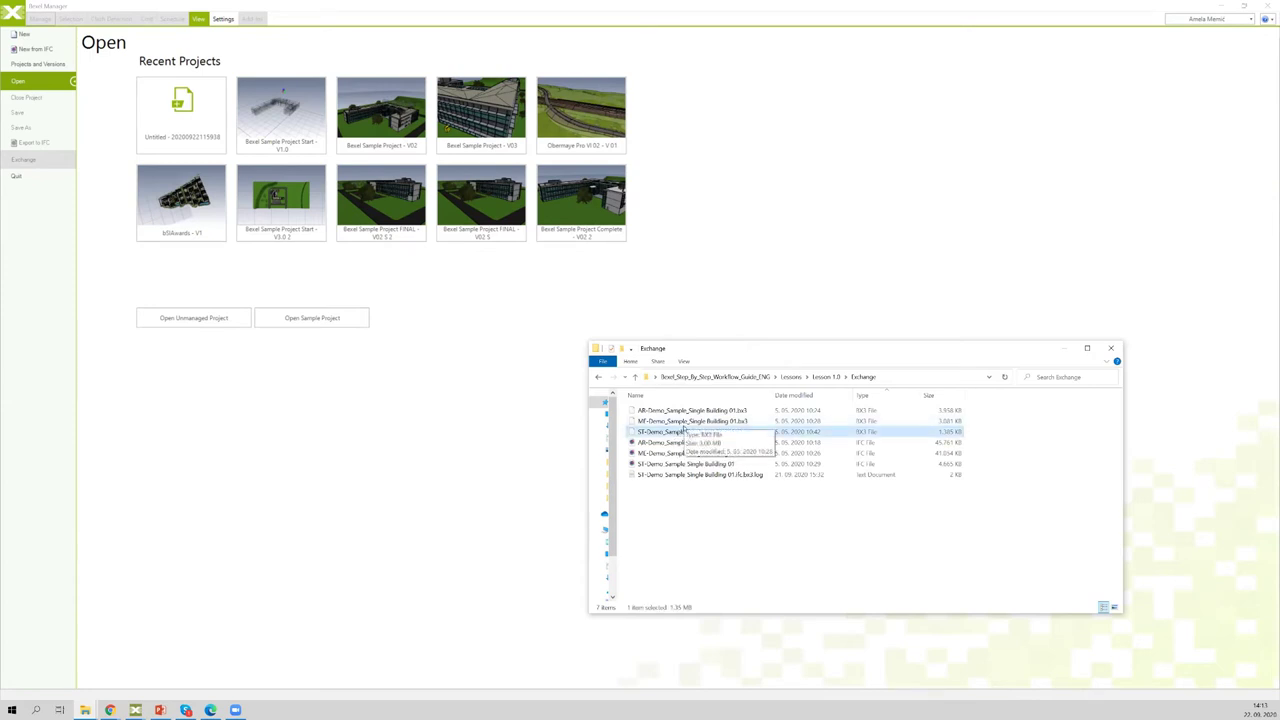
click(691, 411)
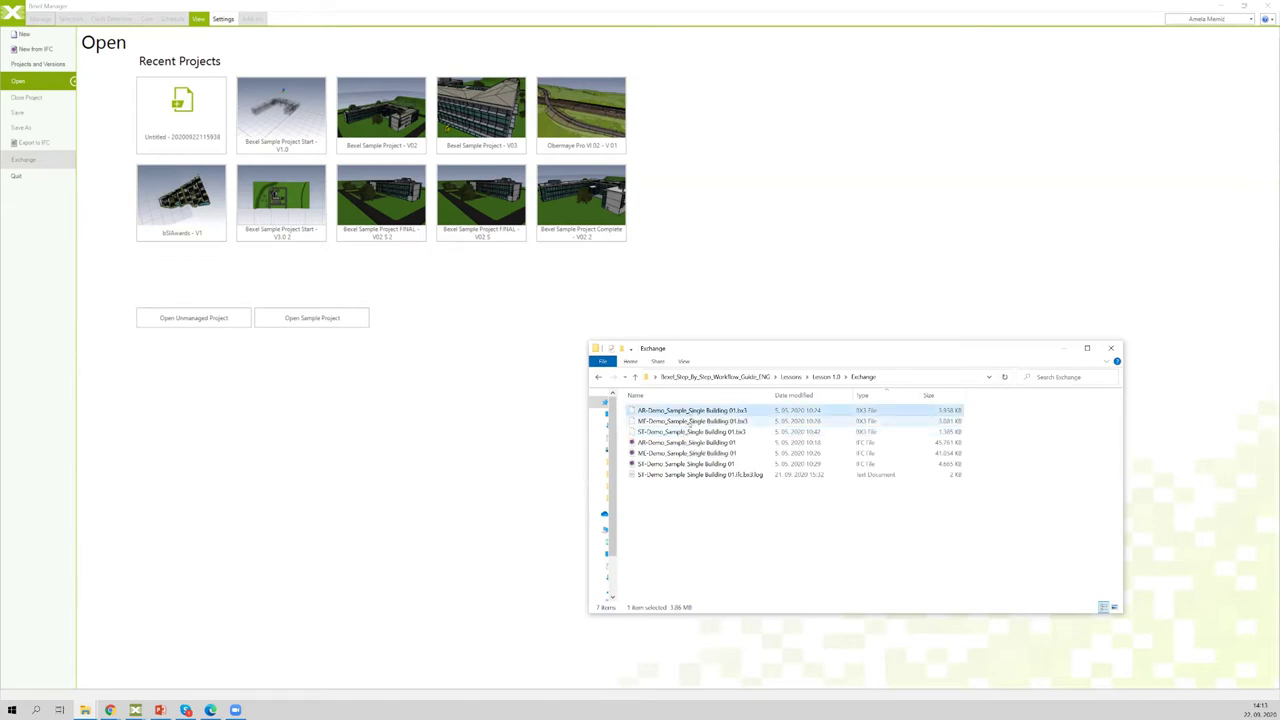
click(688, 421)
shift+click(686, 431)
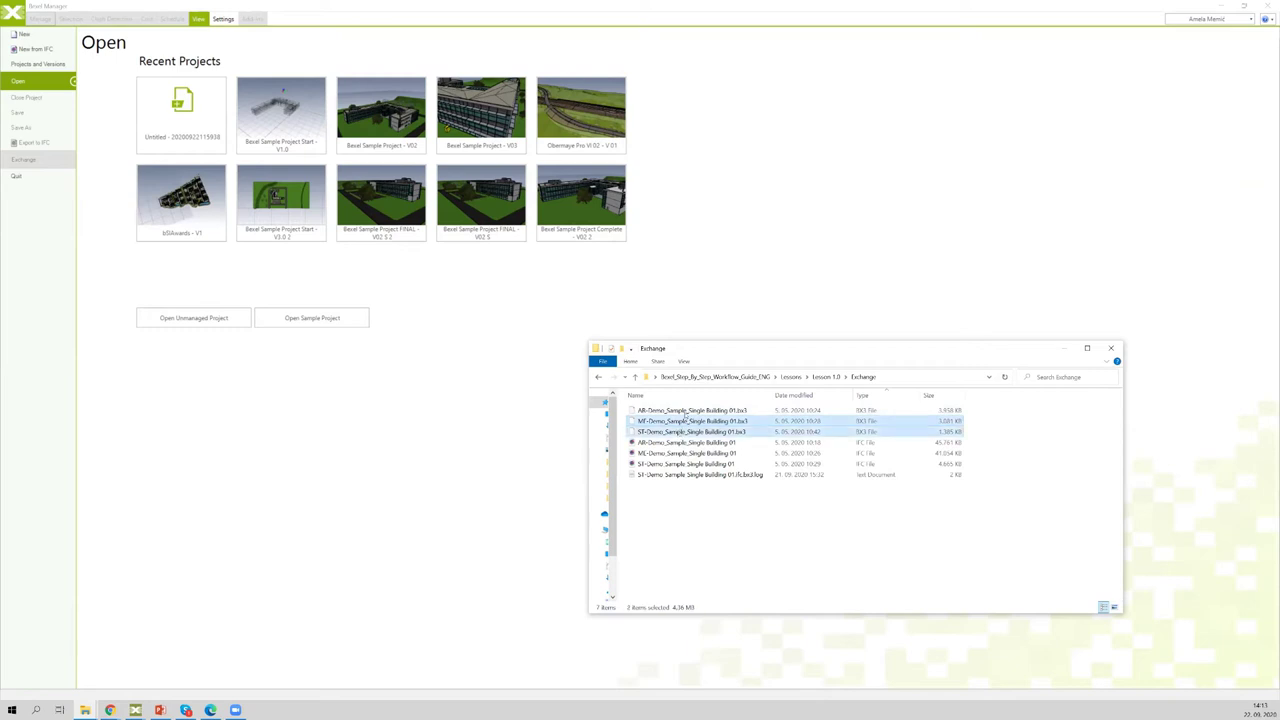
shift+click(687, 411)
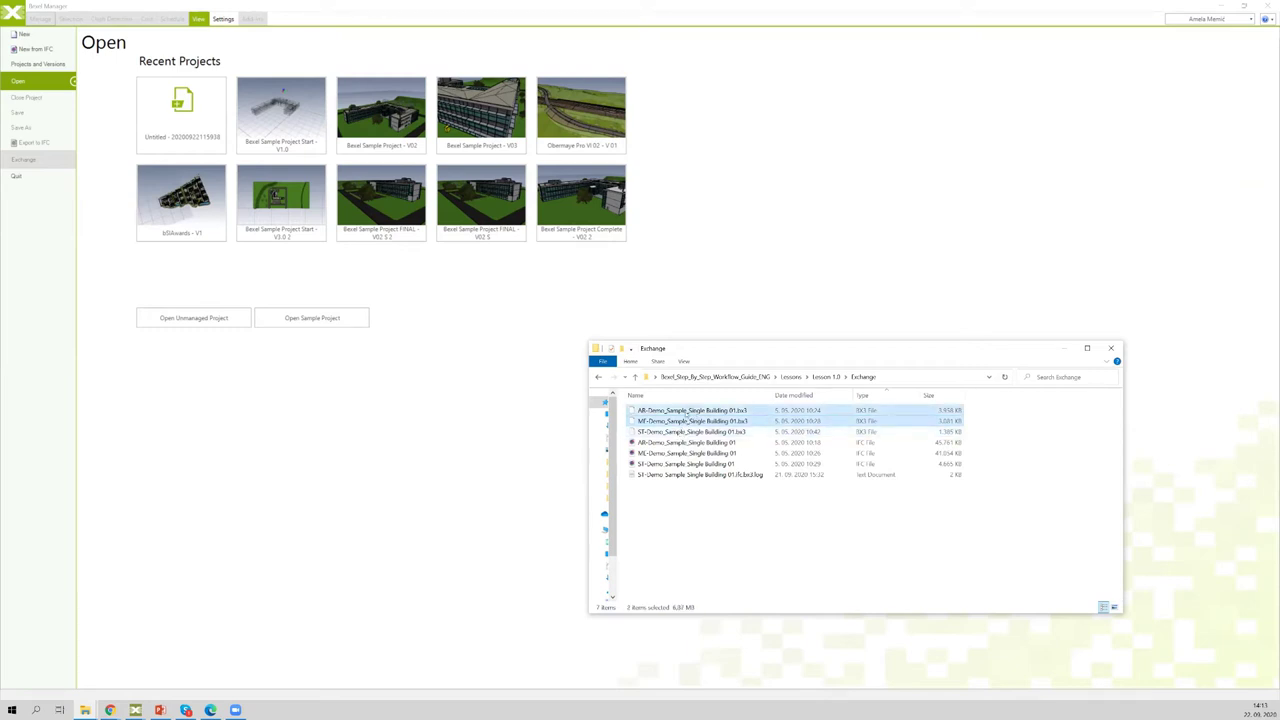
click(688, 431)
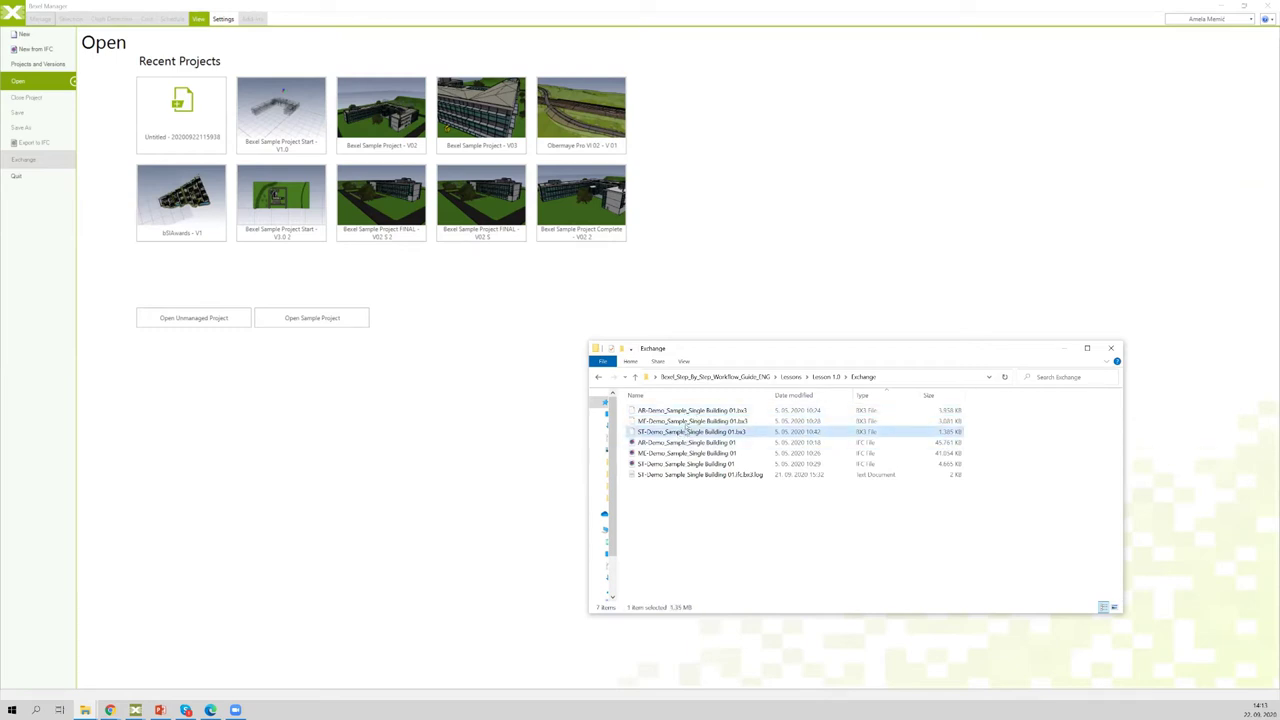
shift+click(688, 411)
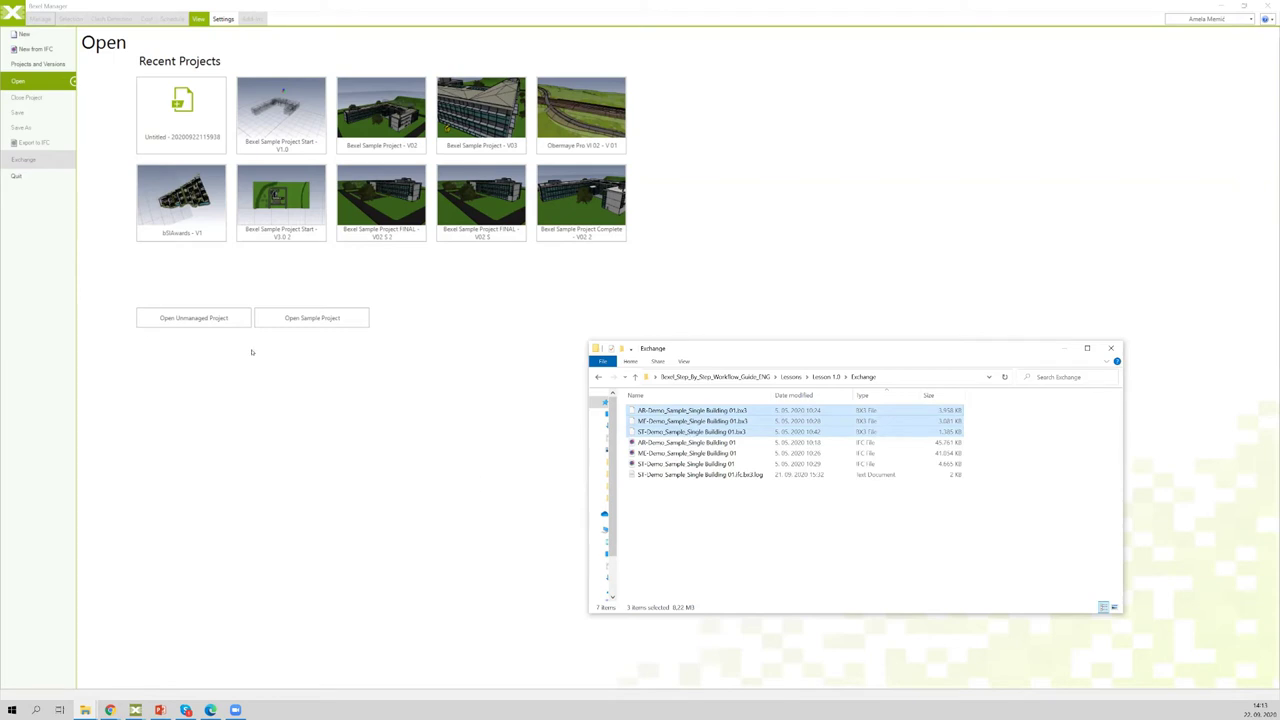
drag(309, 403, 313, 442)
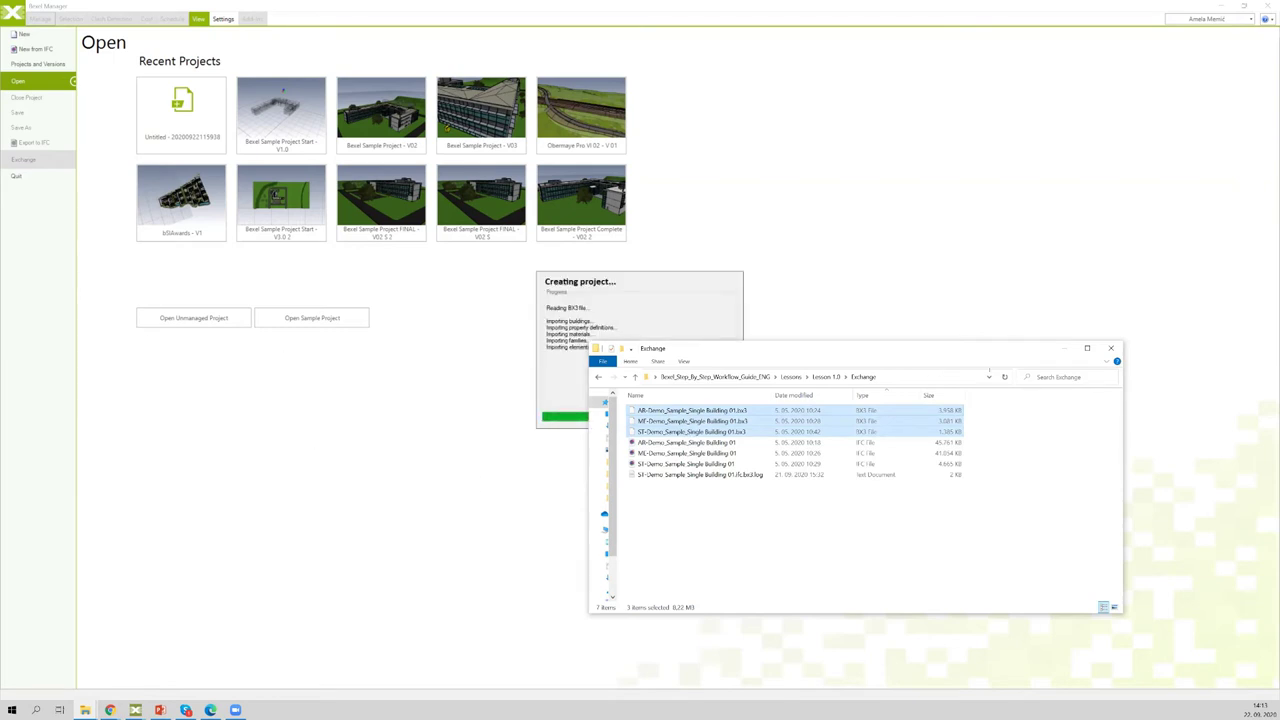
click(1066, 348)
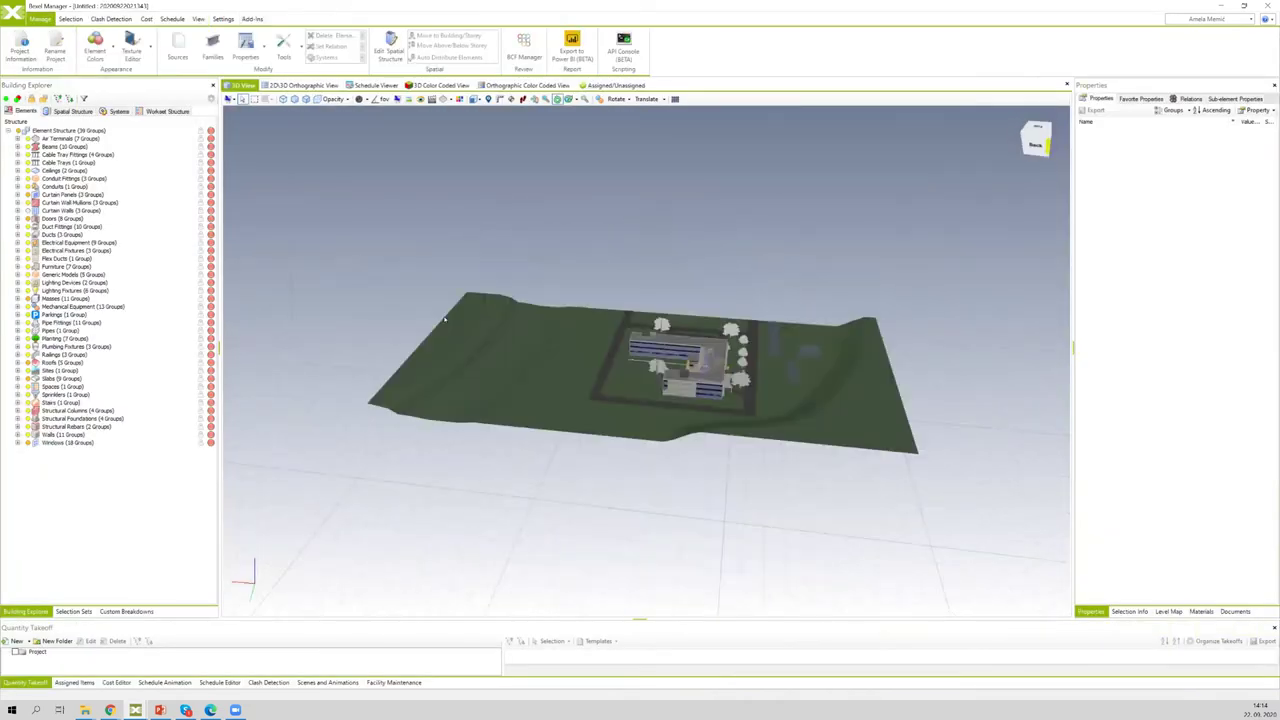
Step: Zoom in on the loaded L-shaped building model and its site
scroll(650, 365, up, 3)
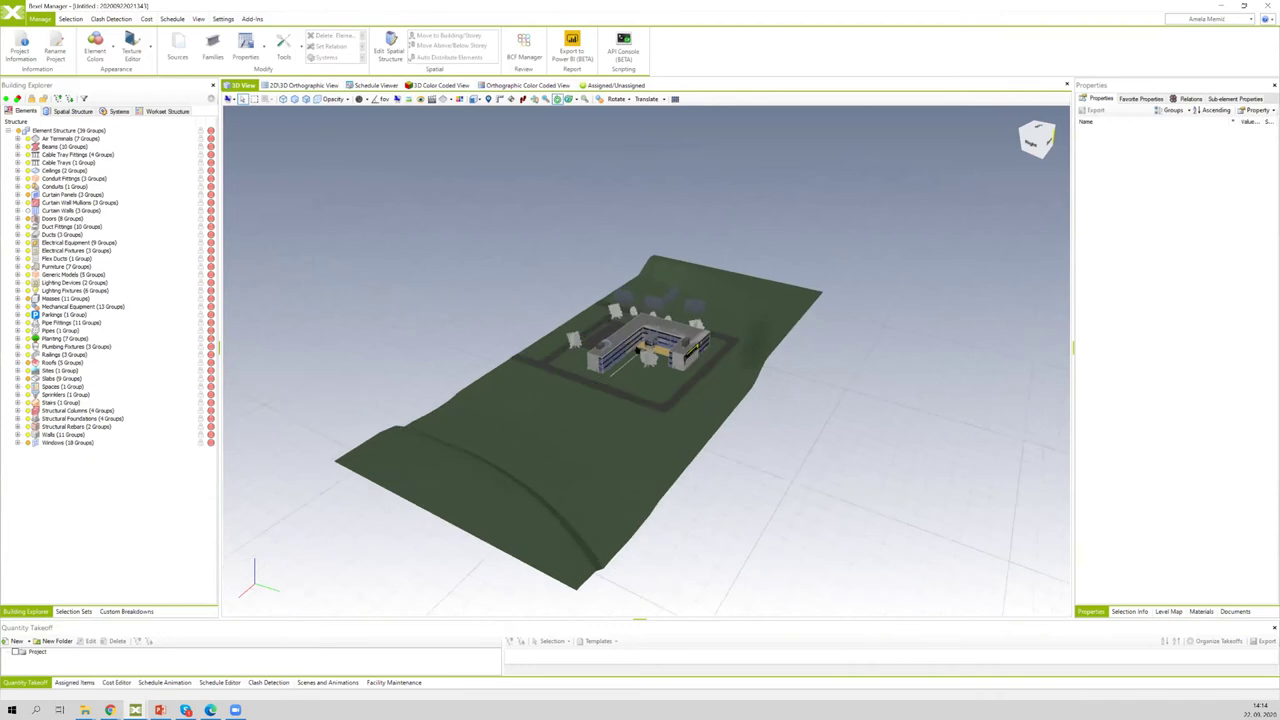
scroll(650, 365, up, 5)
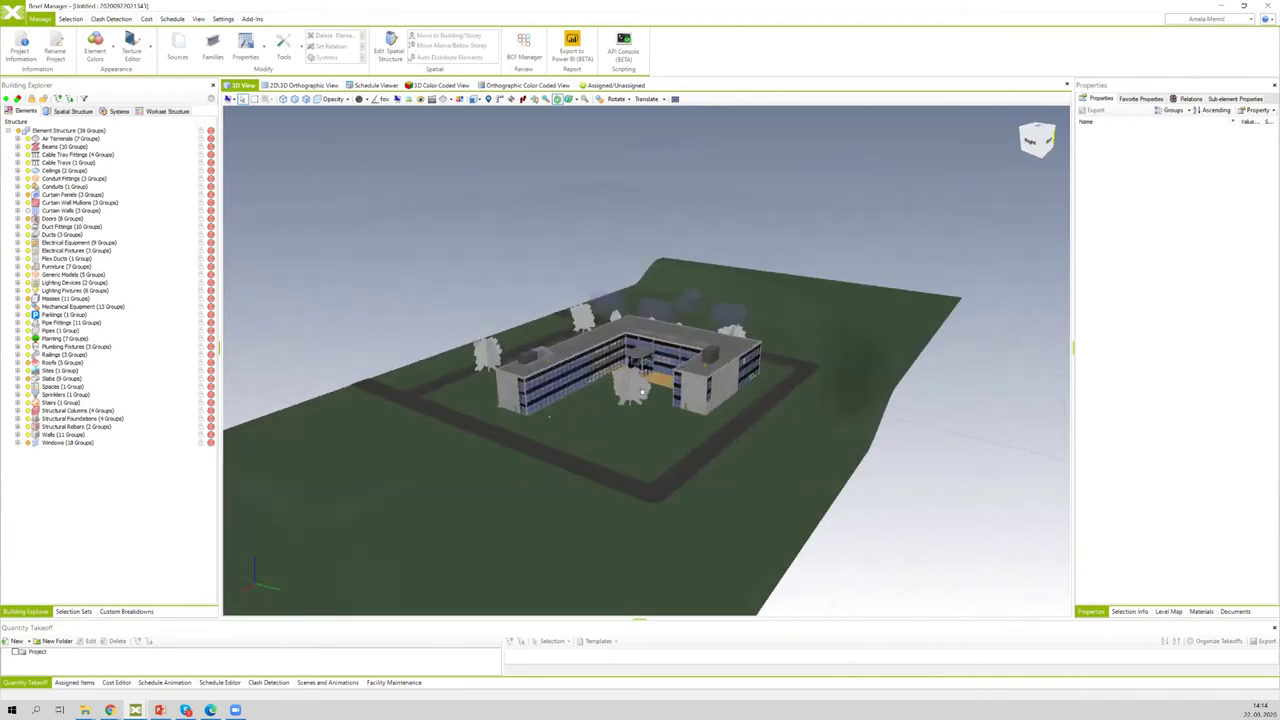
scroll(444, 252, up, 2)
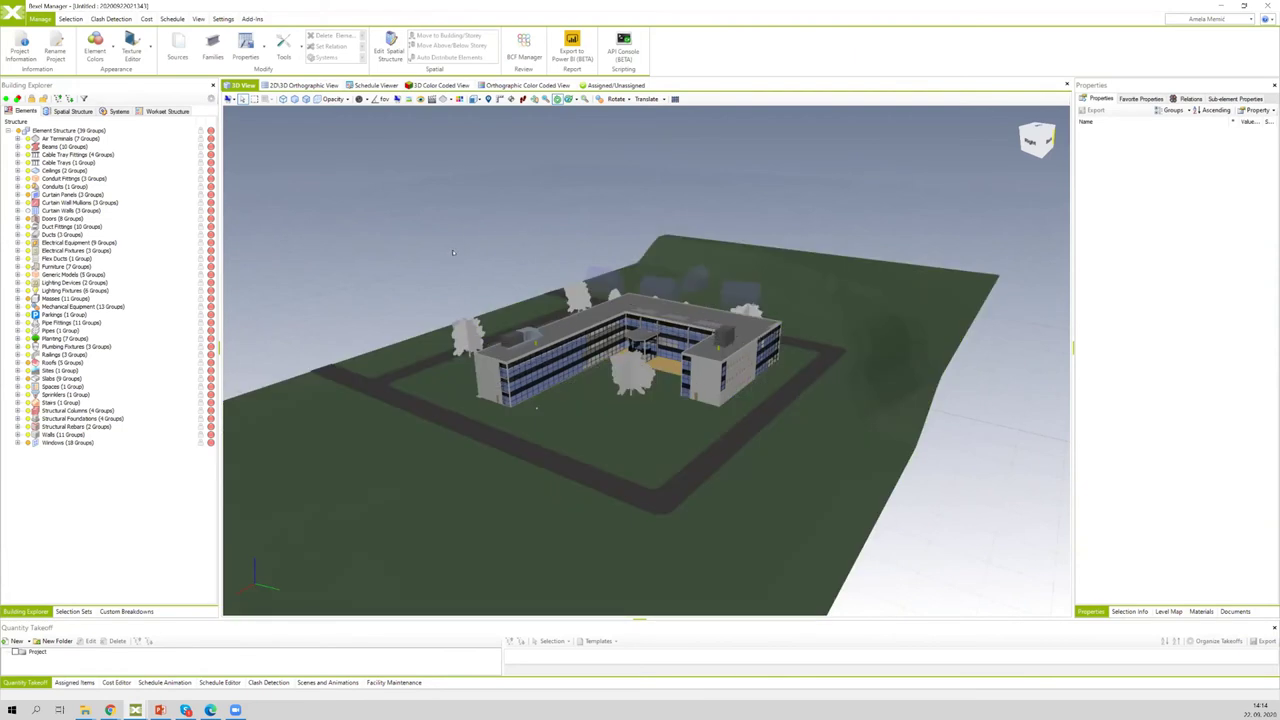
Step: Orbit the building to a lower side view, then return to the Open page
drag(453, 252, 458, 247)
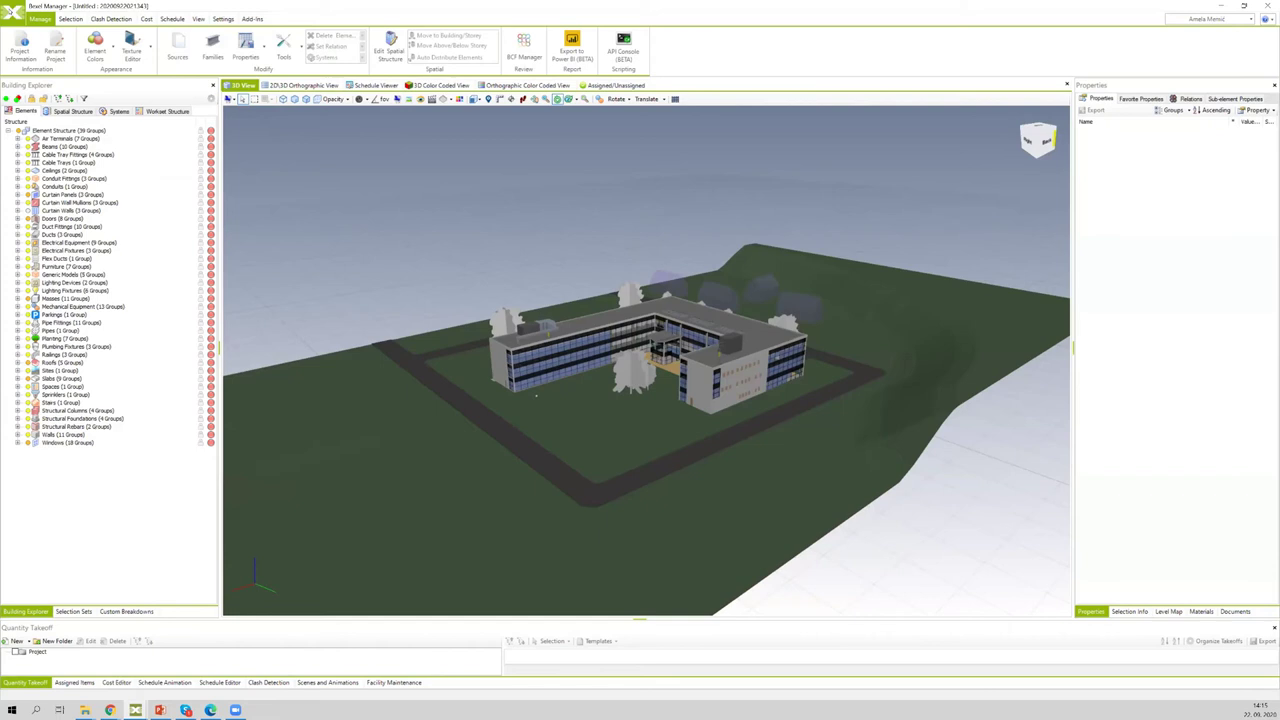
click(14, 10)
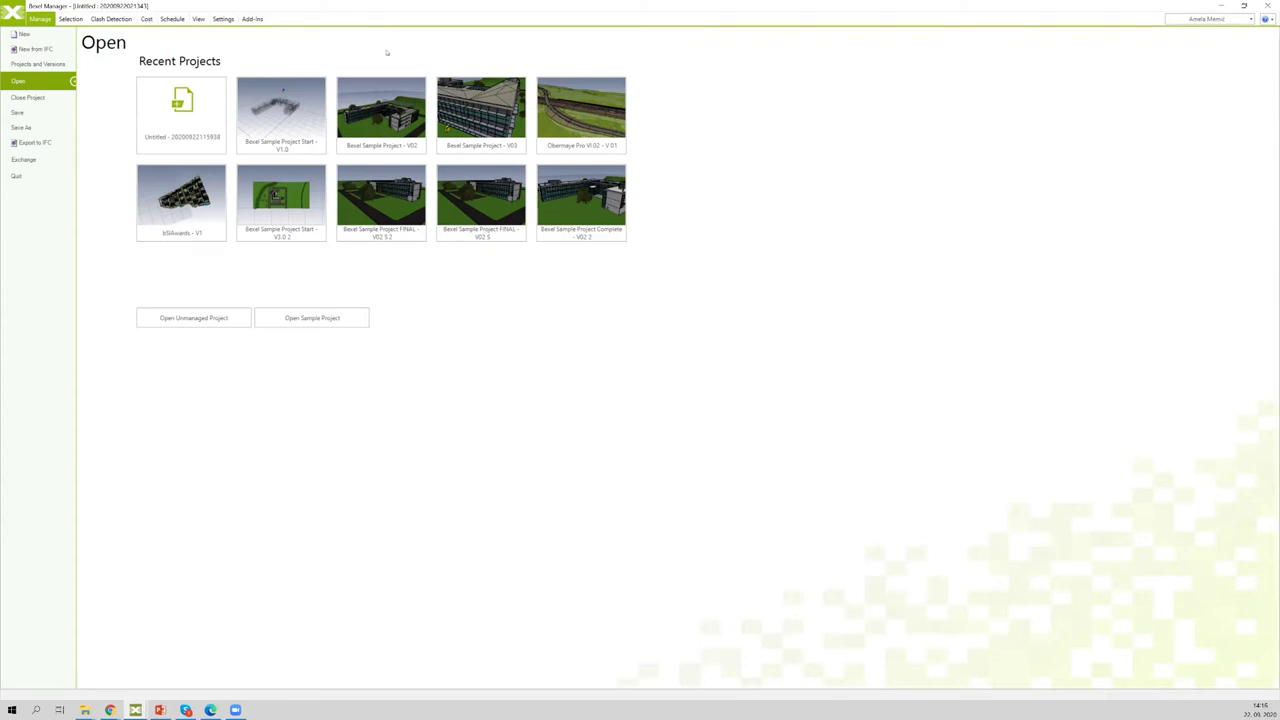
Step: Start a new project from the sample, prefilled as Bexel Sample Project, version V02
click(306, 320)
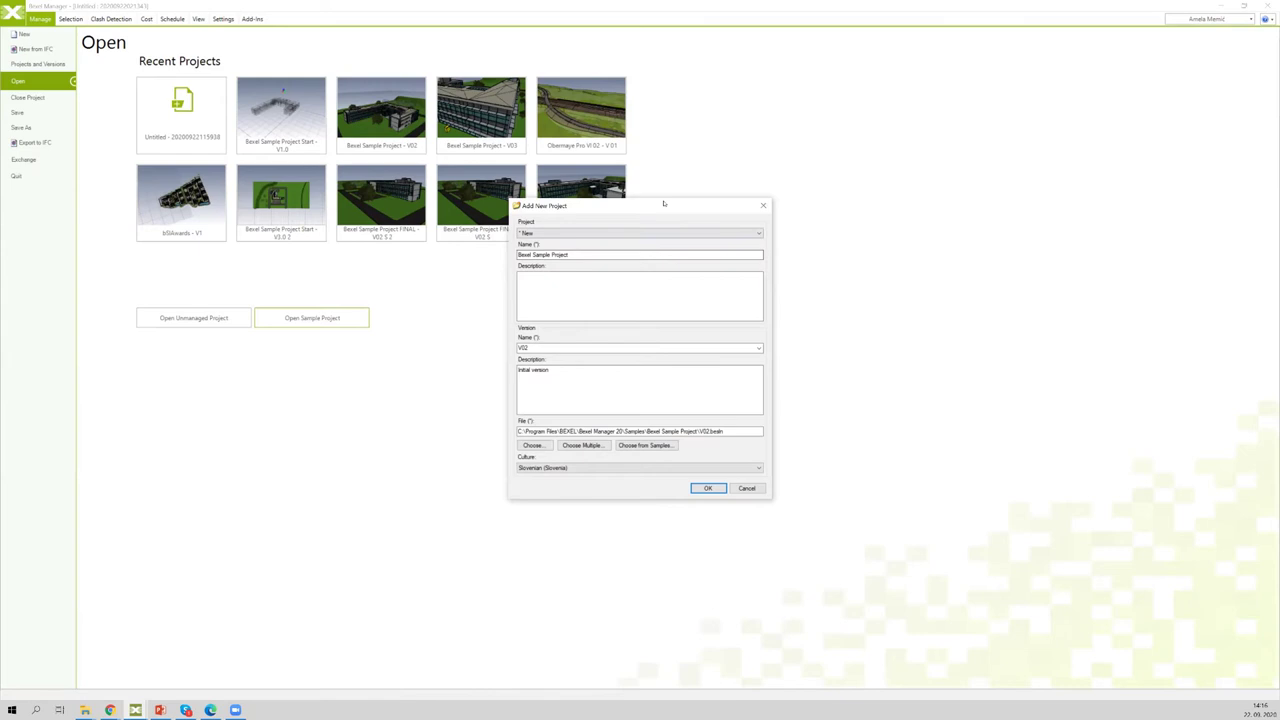
drag(663, 204, 683, 73)
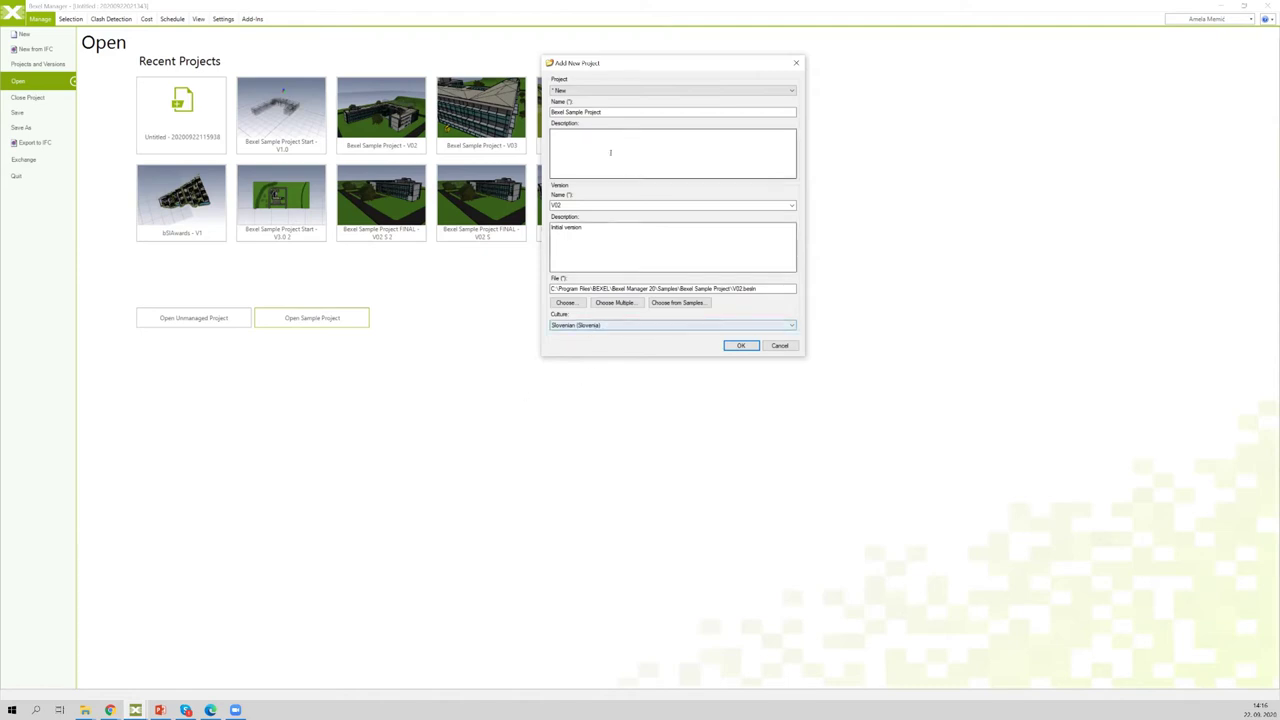
double_click(621, 111)
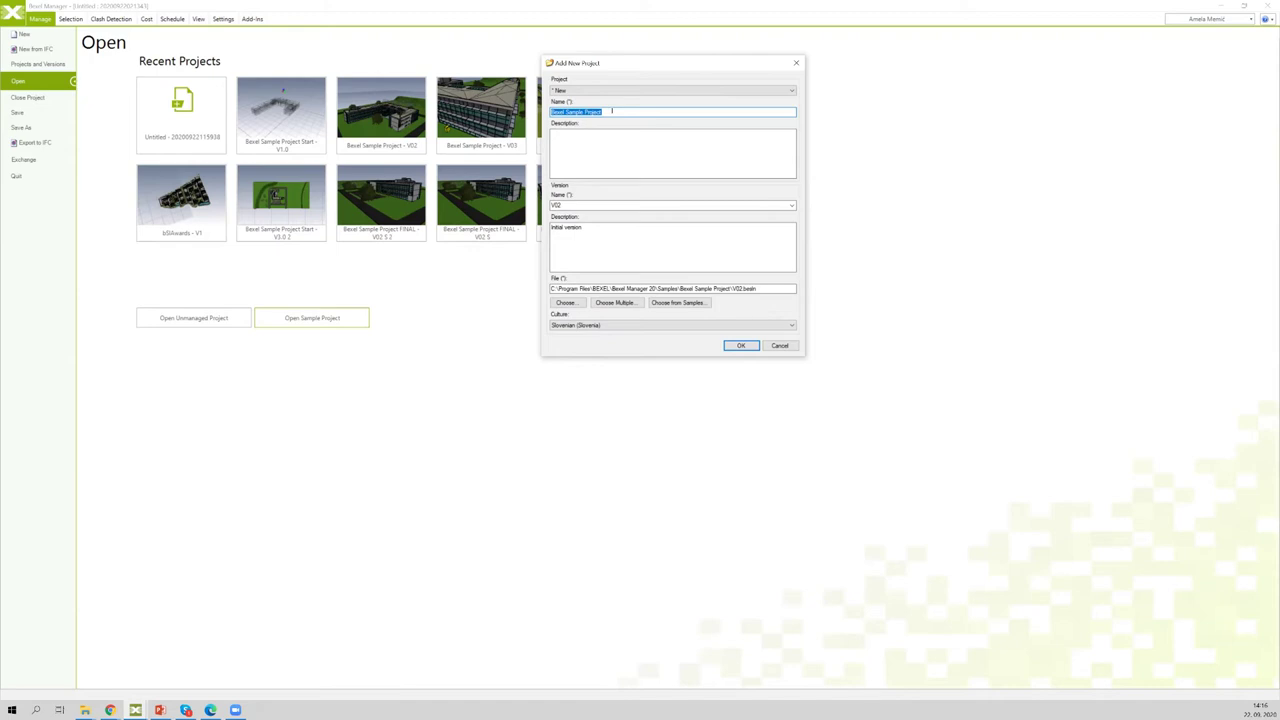
double_click(593, 204)
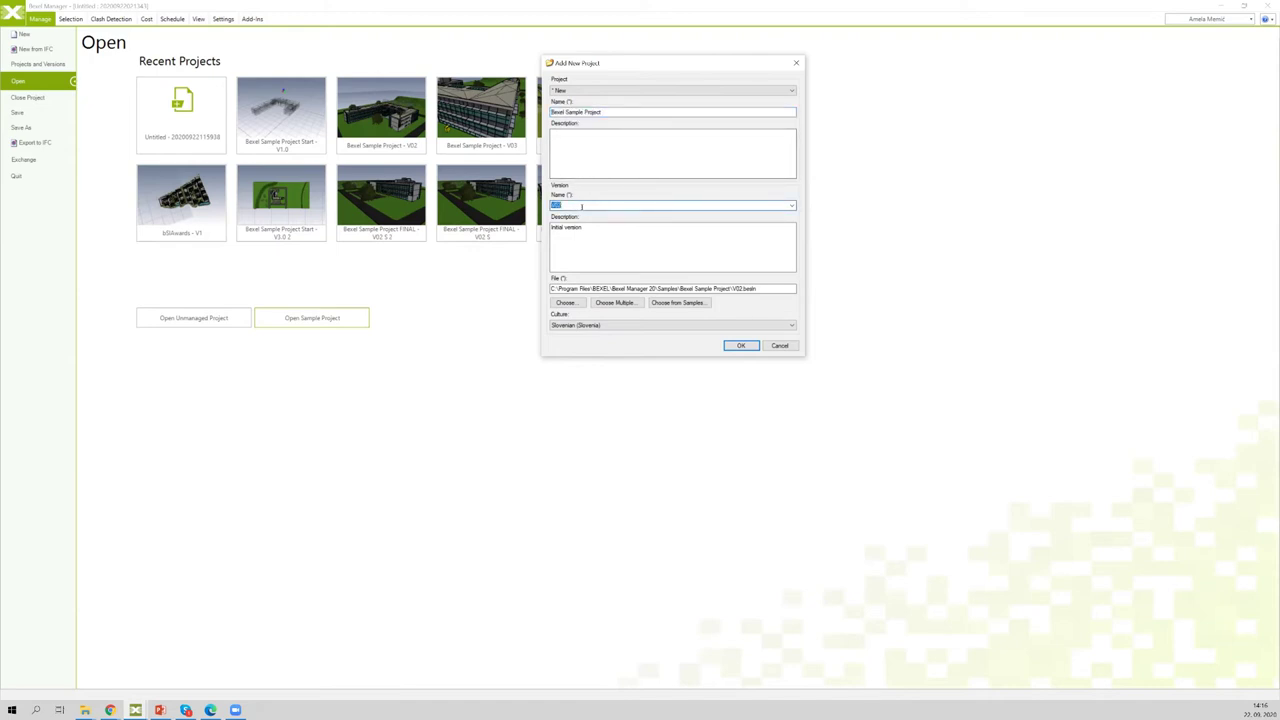
Step: Switch the culture to English (United States), then cancel creating the sample project
click(603, 326)
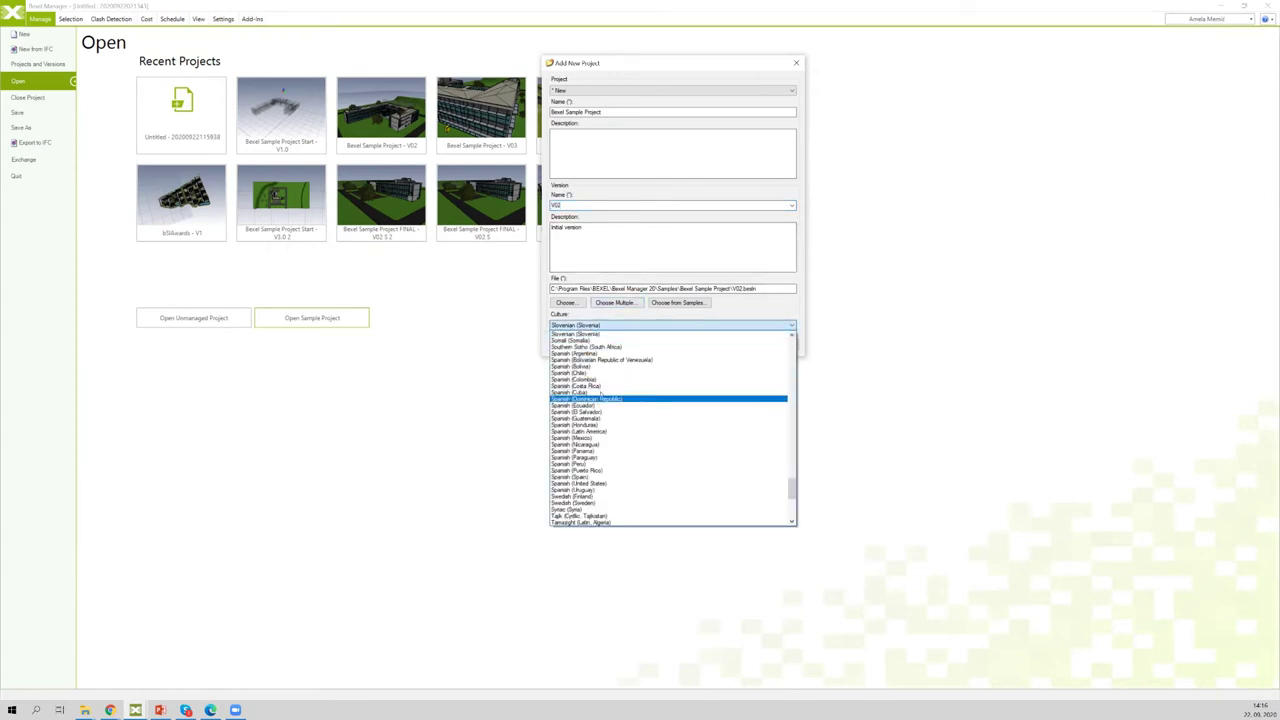
scroll(599, 403, down, 1)
scroll(610, 405, up, 5)
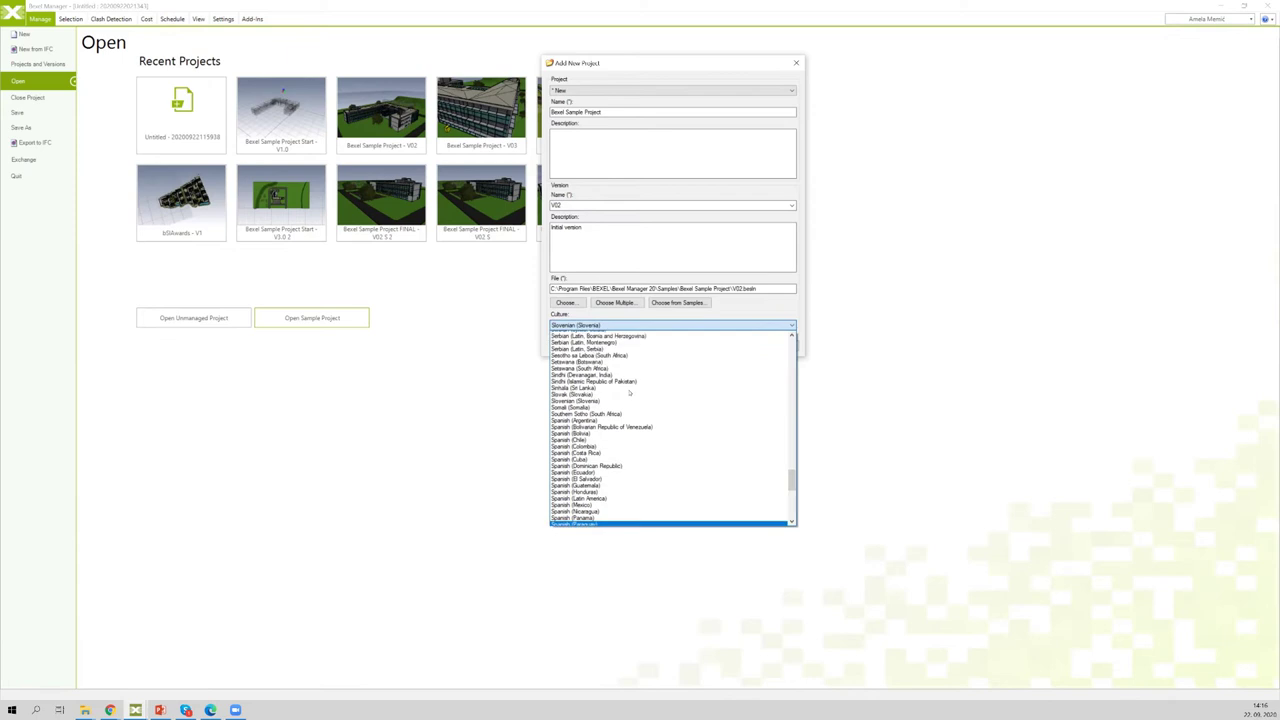
scroll(621, 407, up, 4)
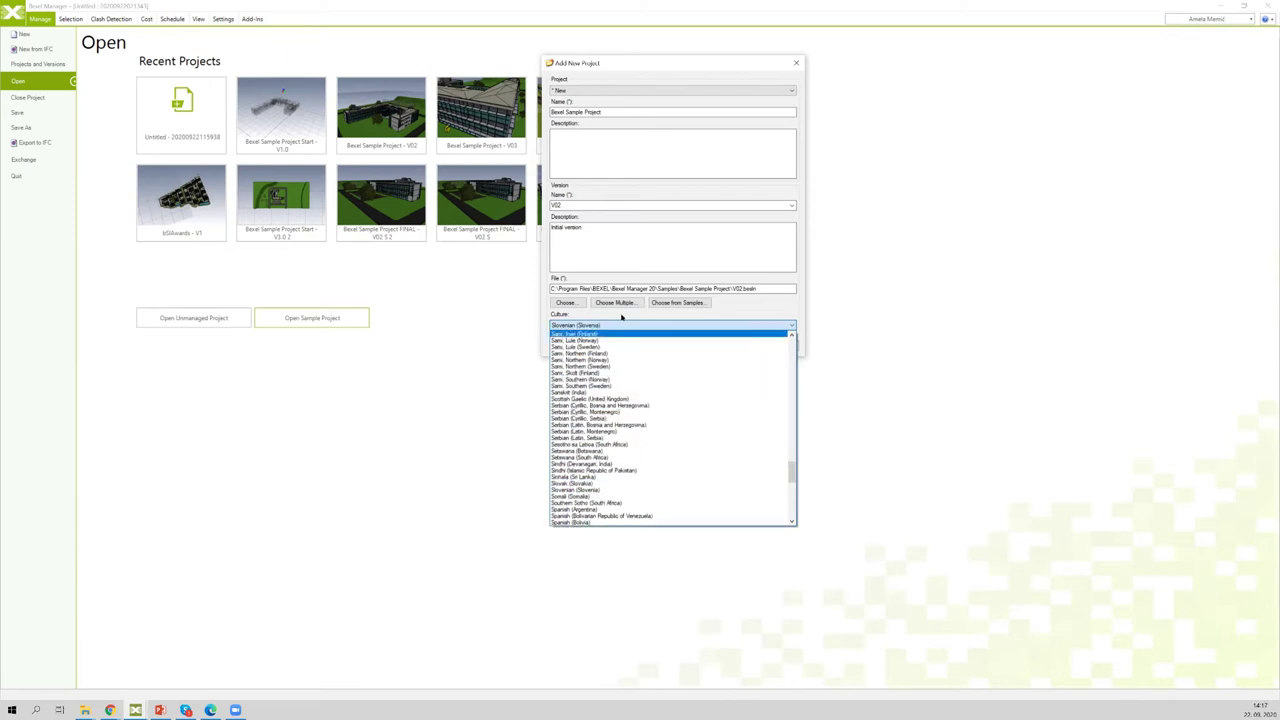
scroll(634, 383, up, 7)
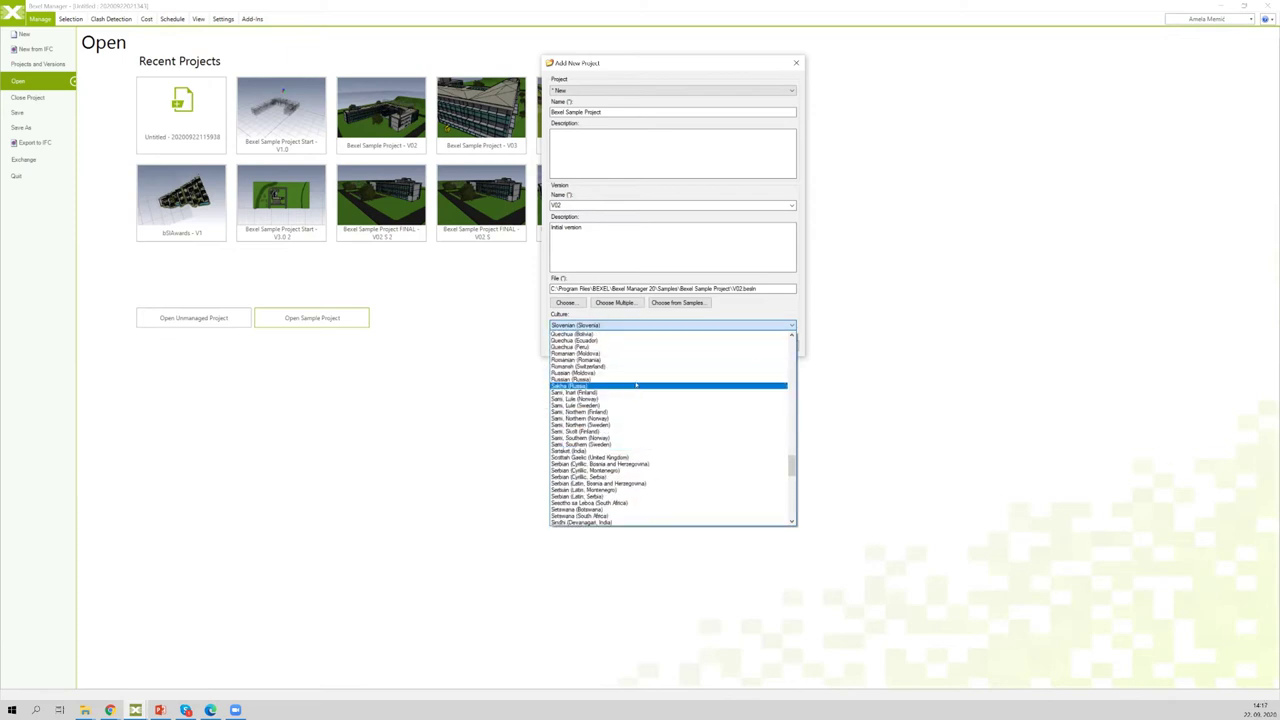
drag(793, 458, 786, 386)
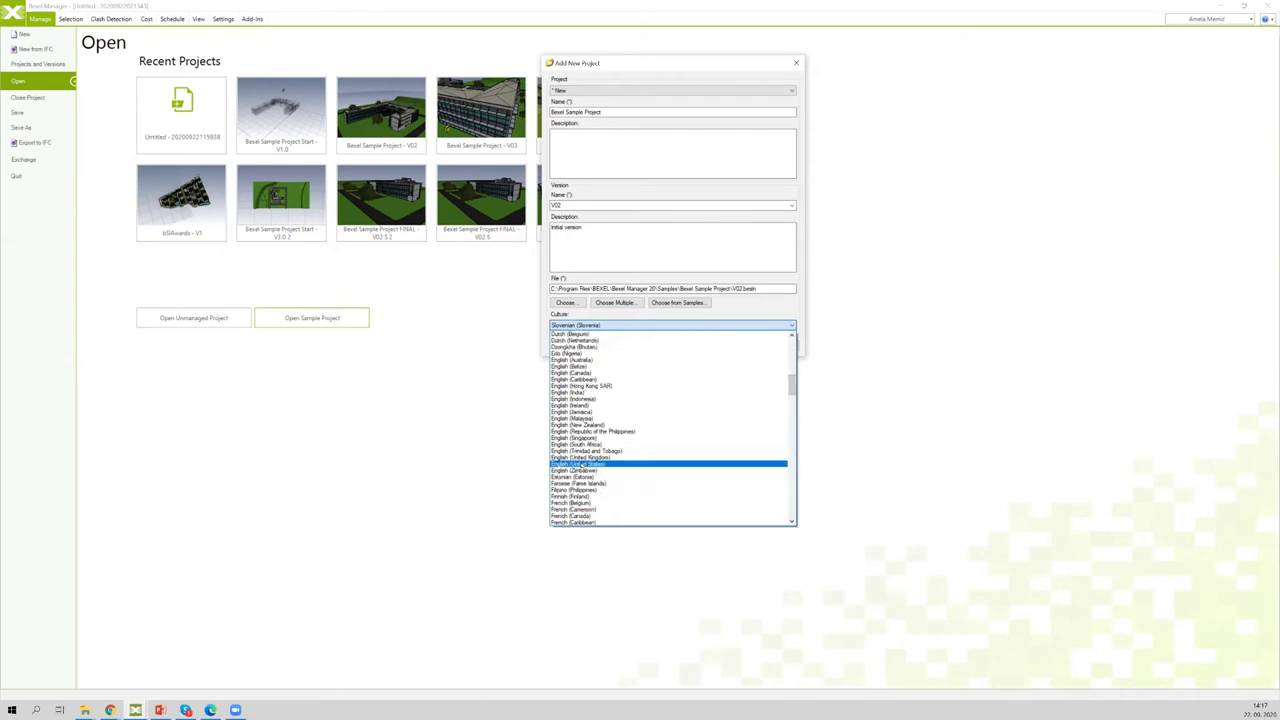
click(578, 465)
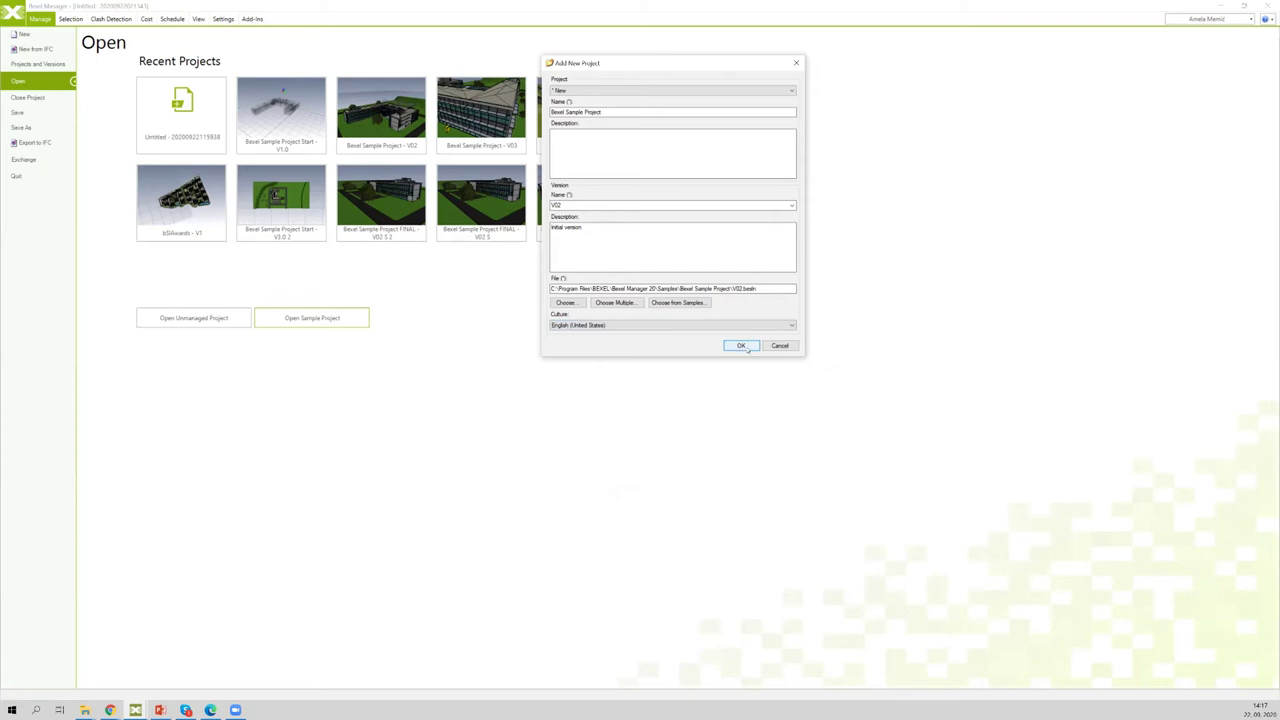
click(780, 346)
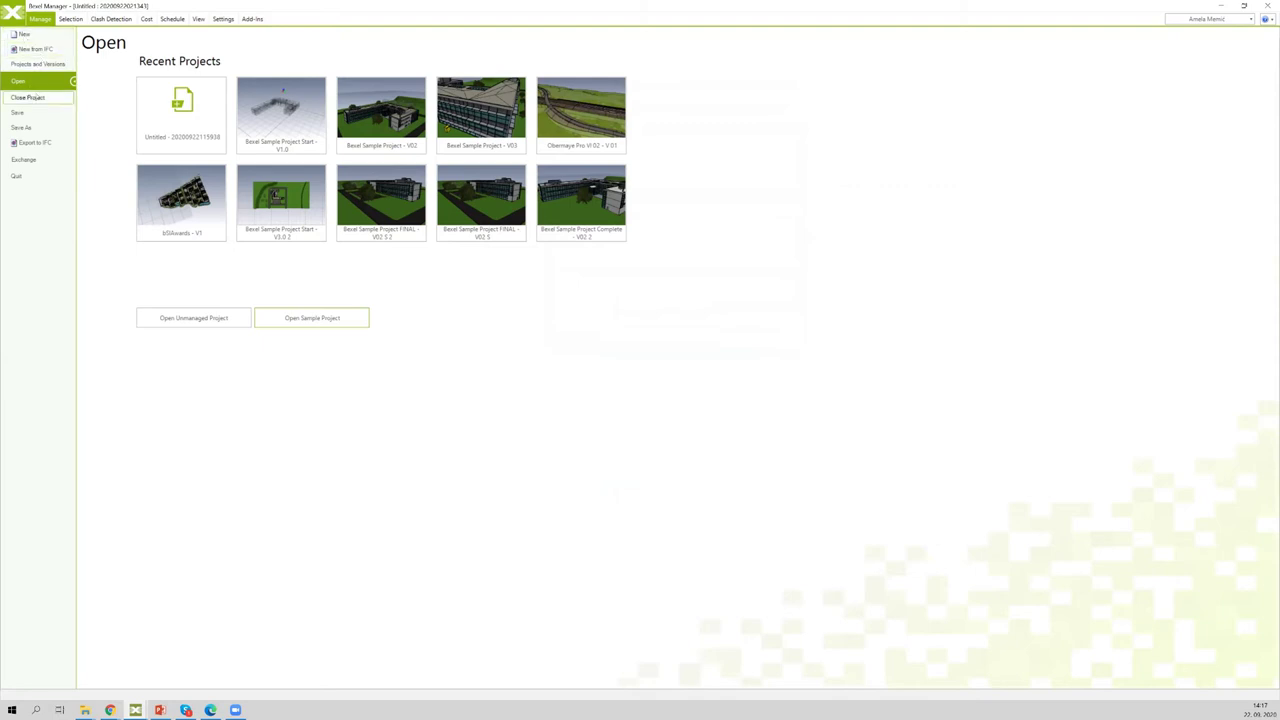
Step: Close the current project and start a blank new project from the application menu
click(37, 98)
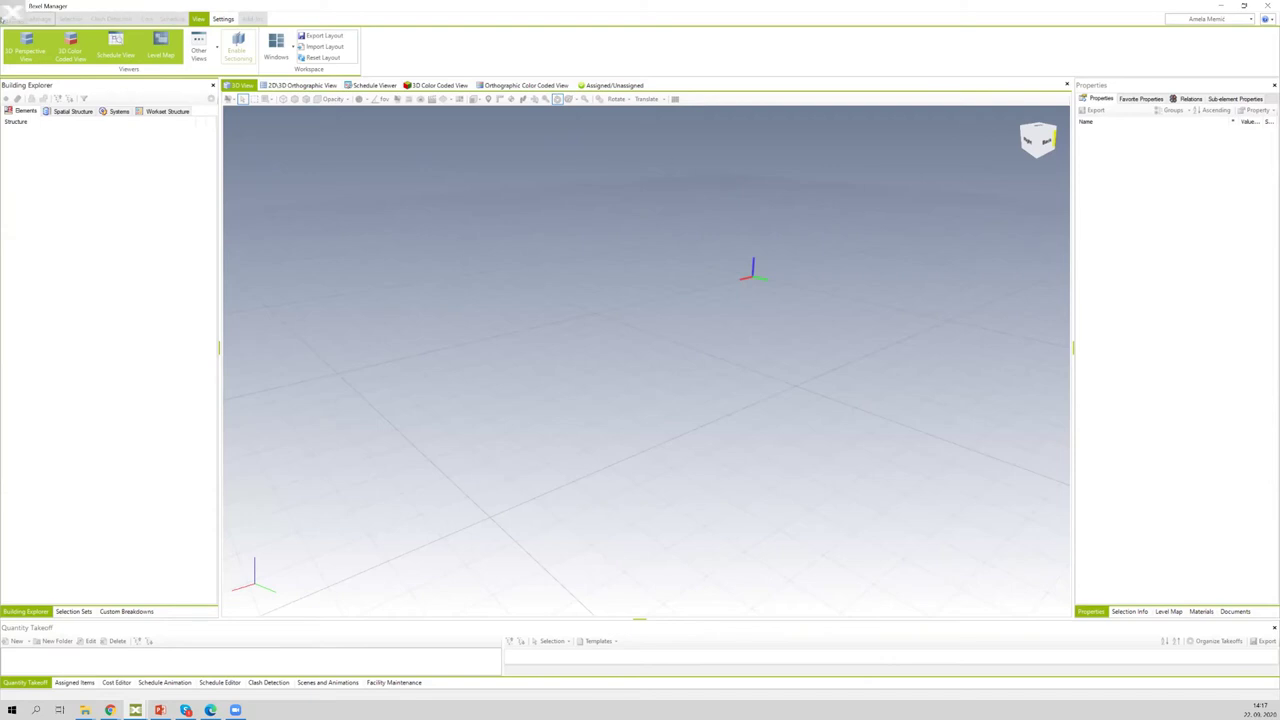
click(12, 10)
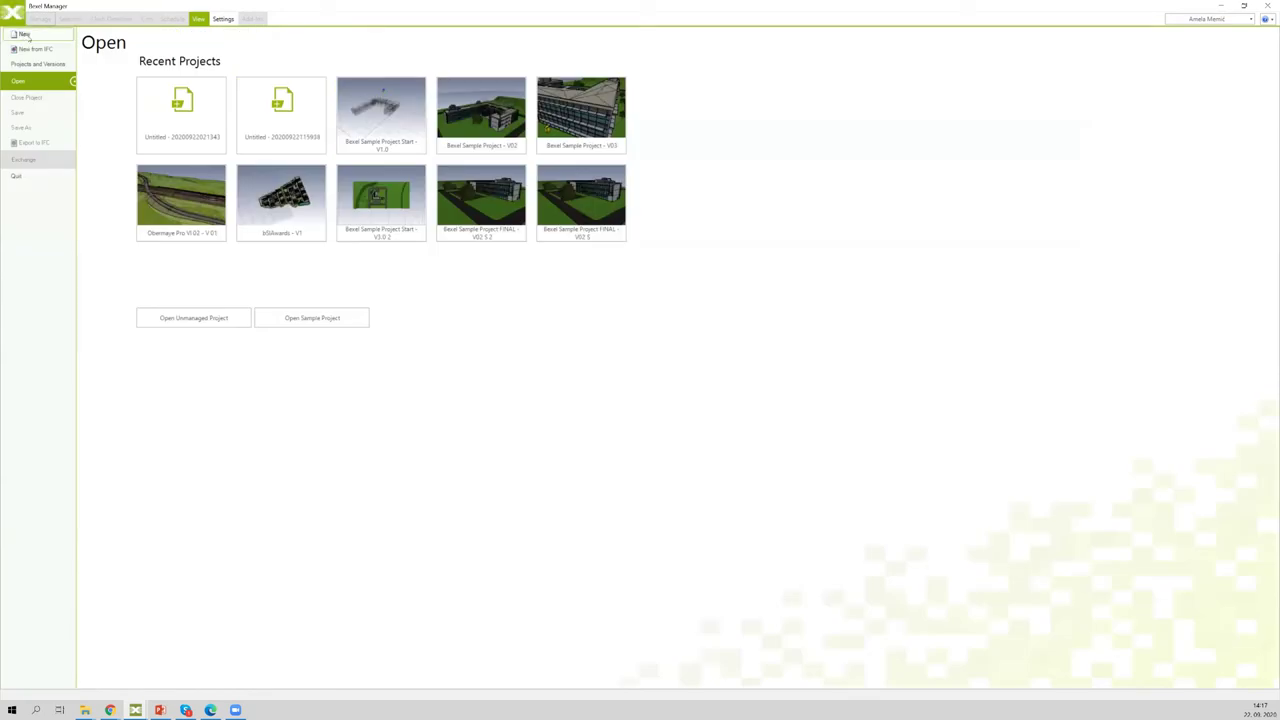
click(24, 35)
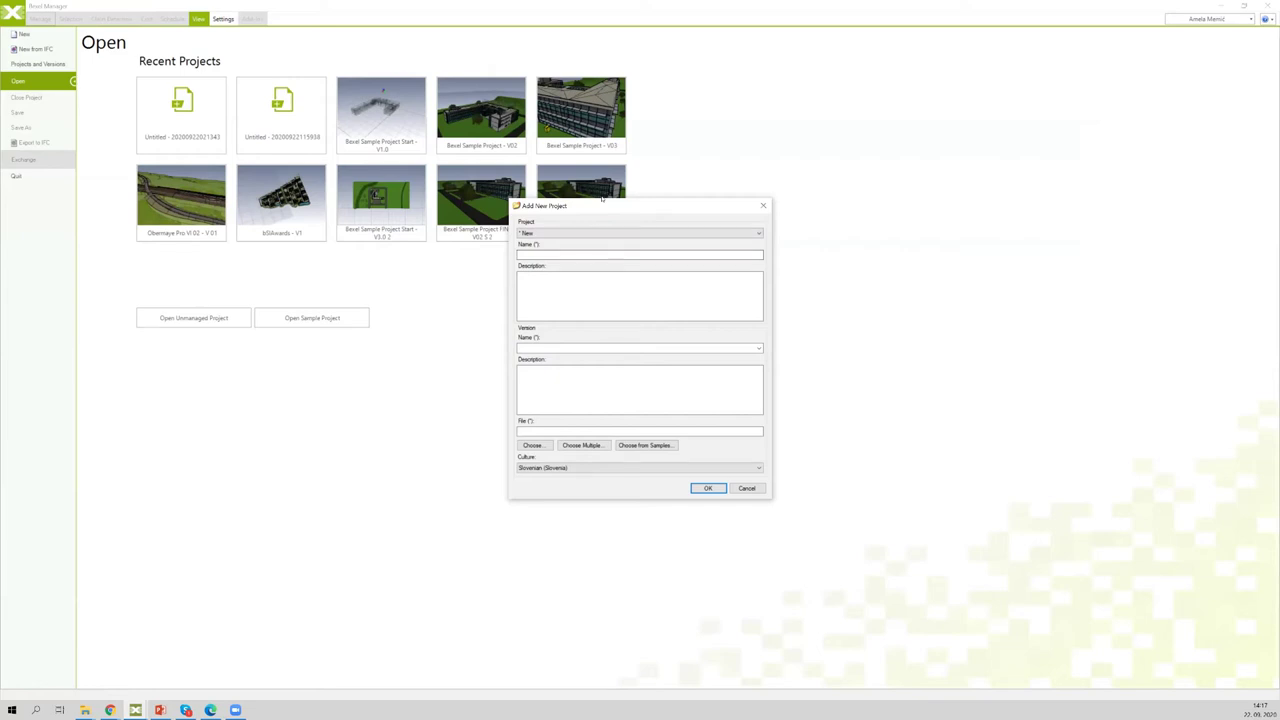
Step: Name the new project 'Lesson 1' and its first version 'Version 1'
drag(602, 201, 556, 117)
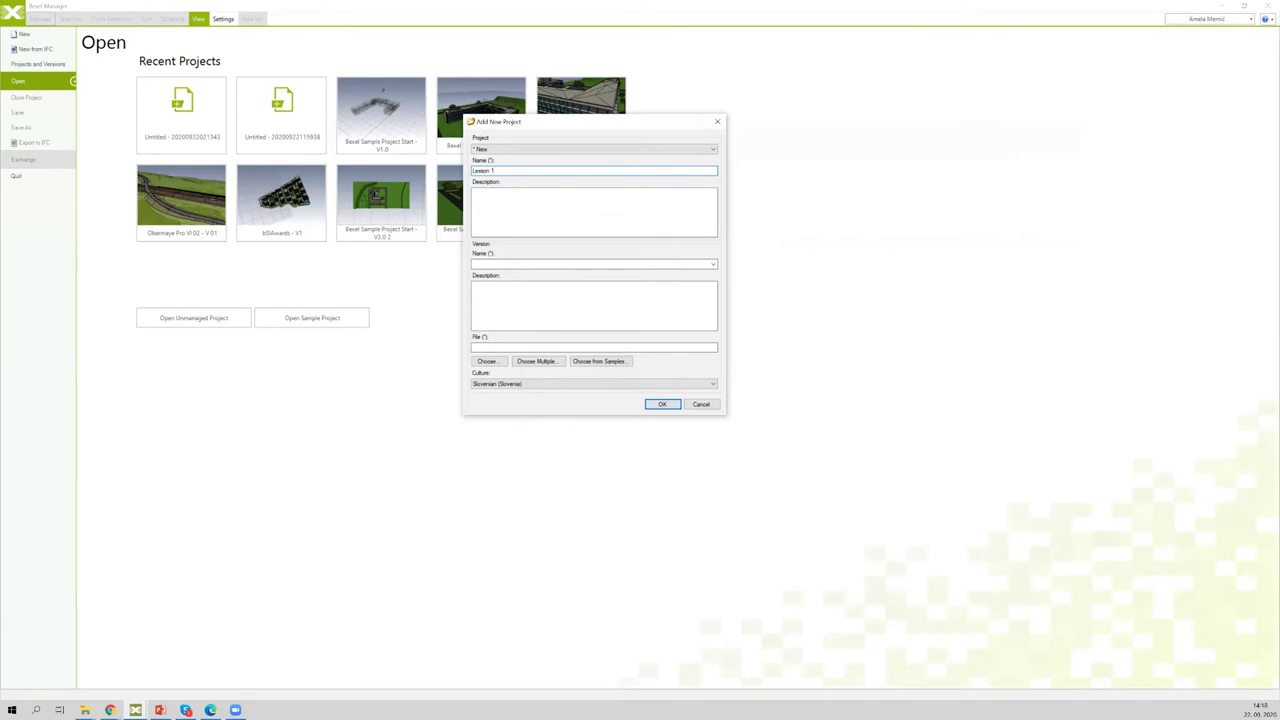
click(522, 263)
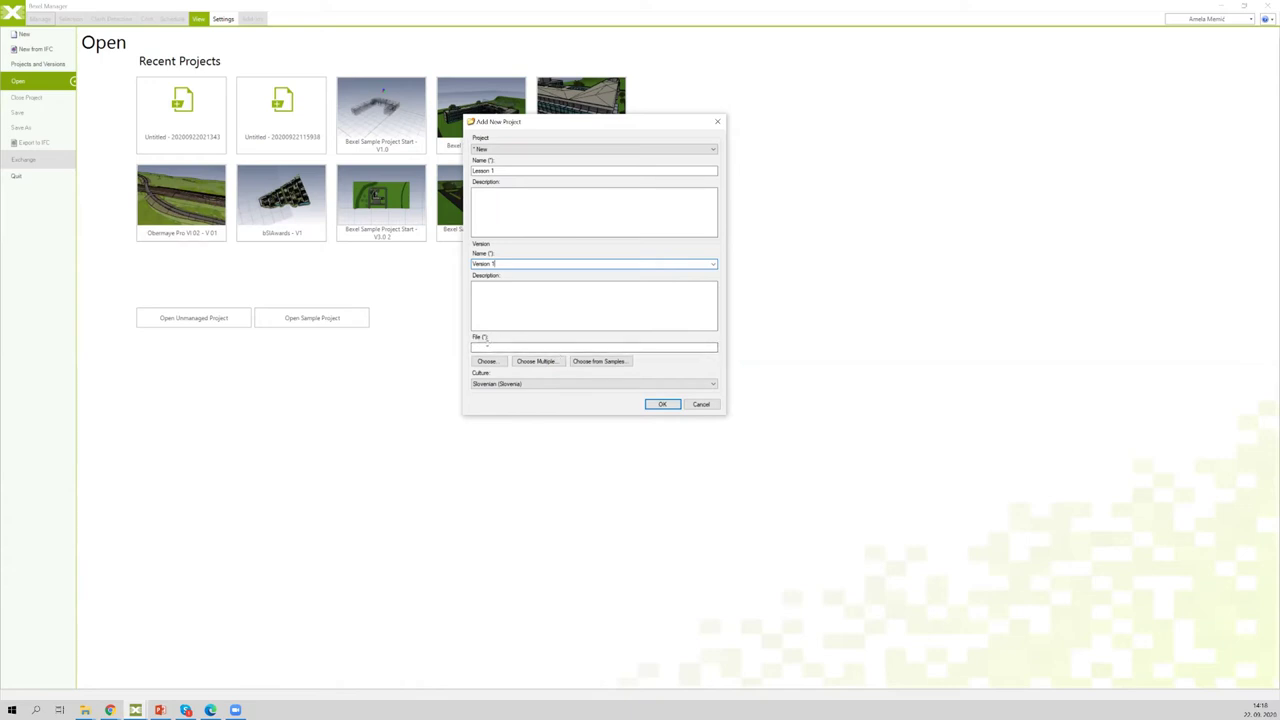
click(549, 365)
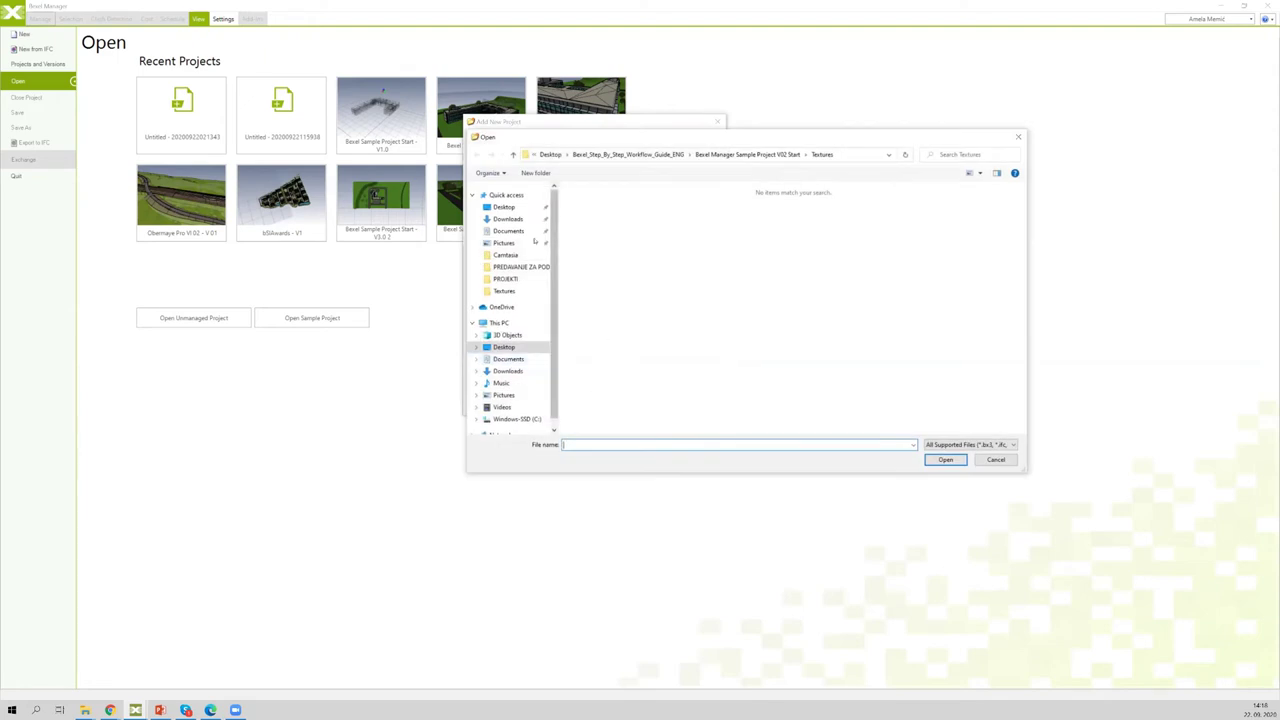
Step: Browse to Desktop > Bexel_Step_By_Step_Workflow_Guide_ENG > Lessons > Lesson 1.0 > Exchange
click(520, 208)
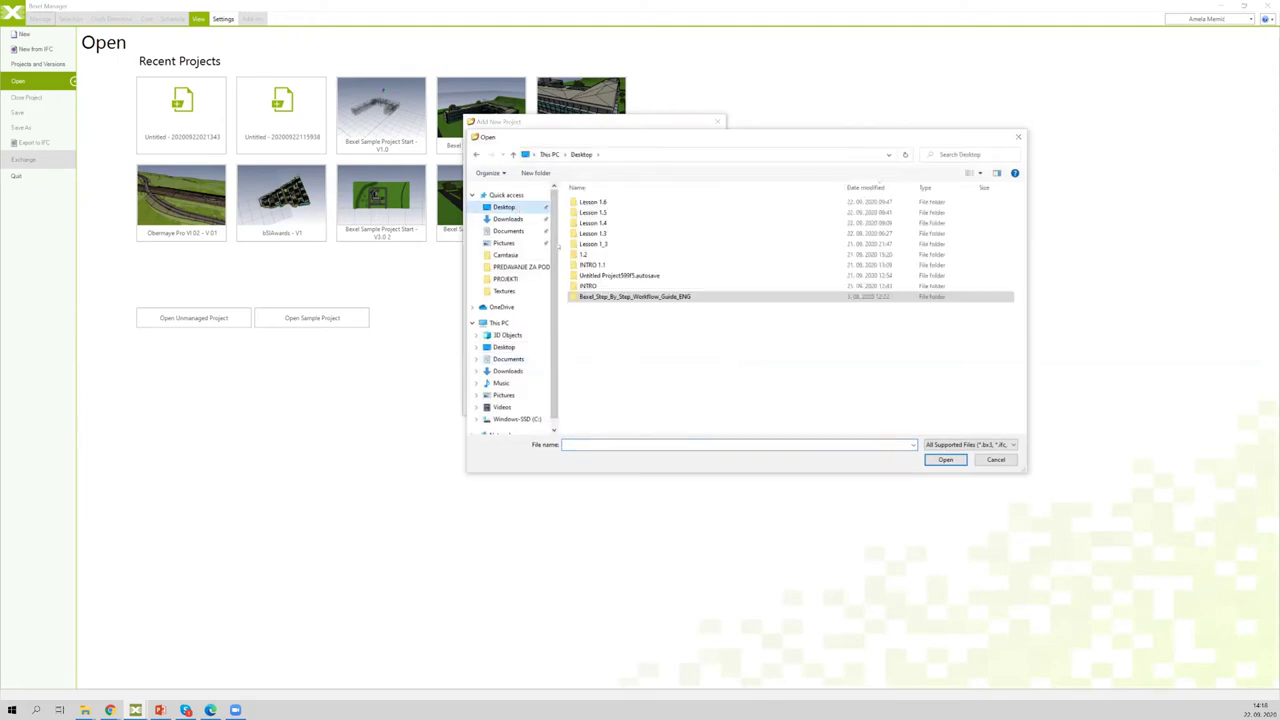
double_click(603, 297)
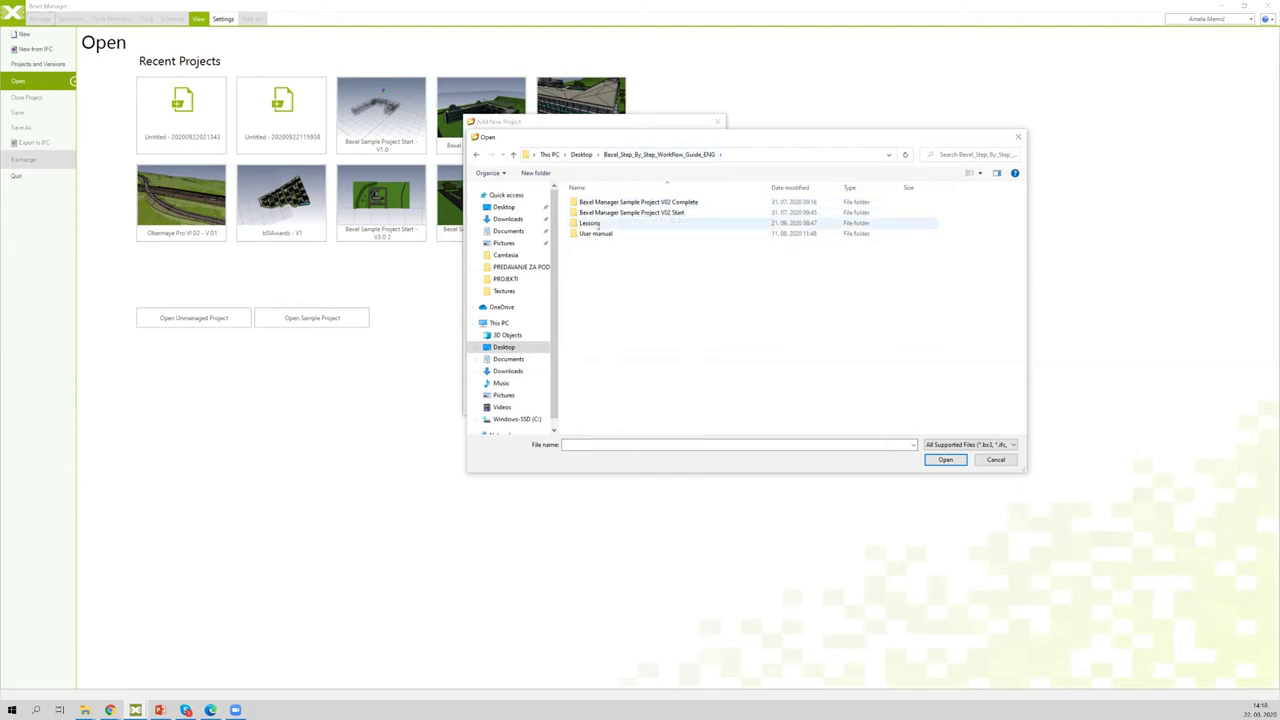
double_click(592, 223)
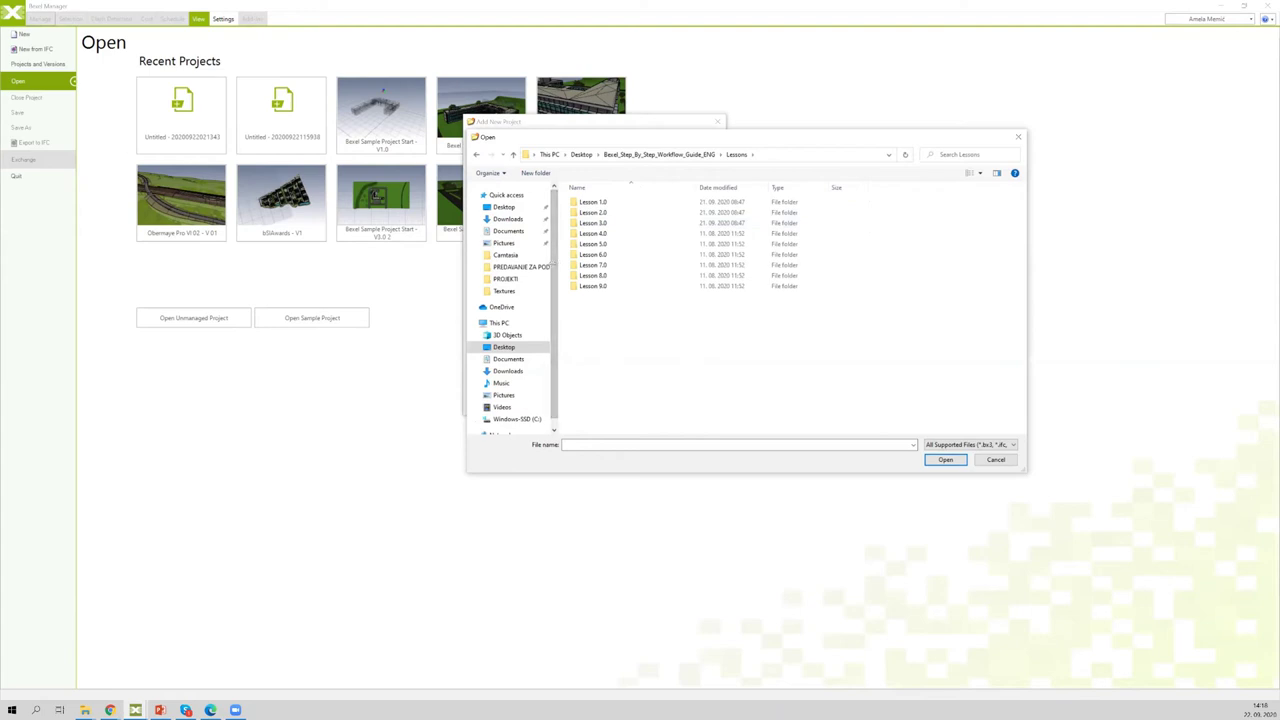
drag(556, 268, 498, 268)
click(544, 203)
double_click(544, 203)
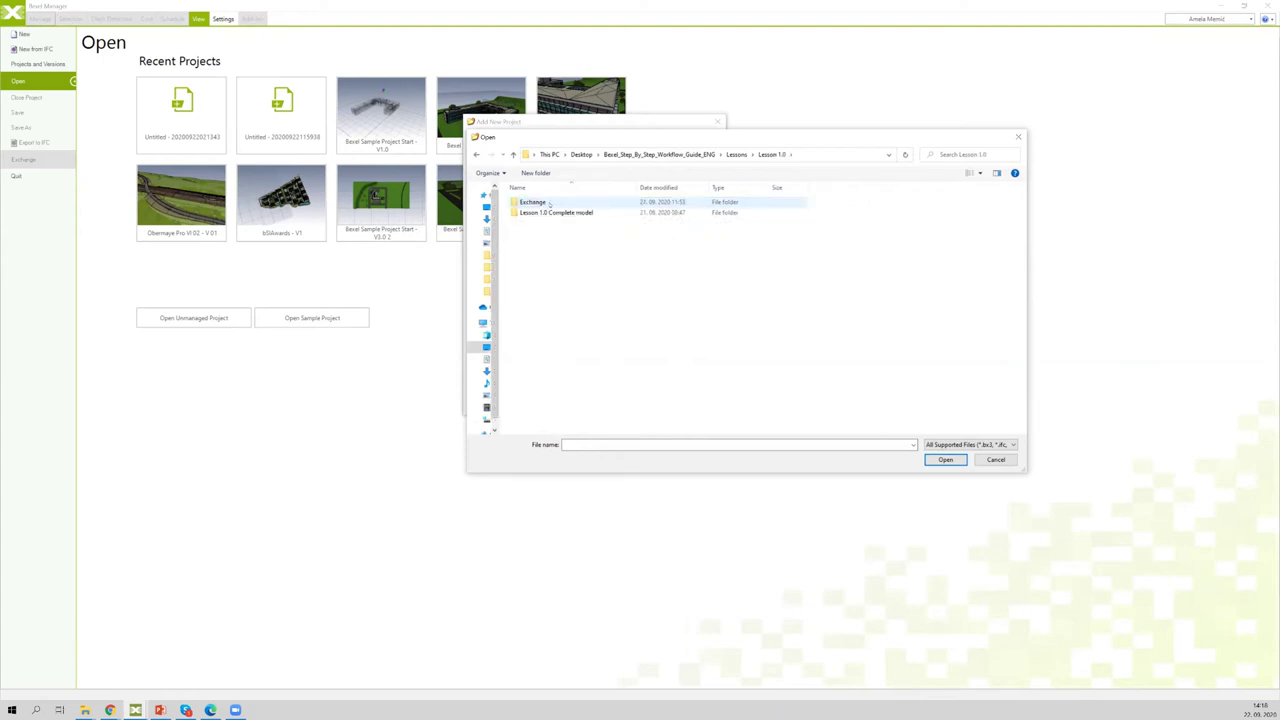
double_click(549, 203)
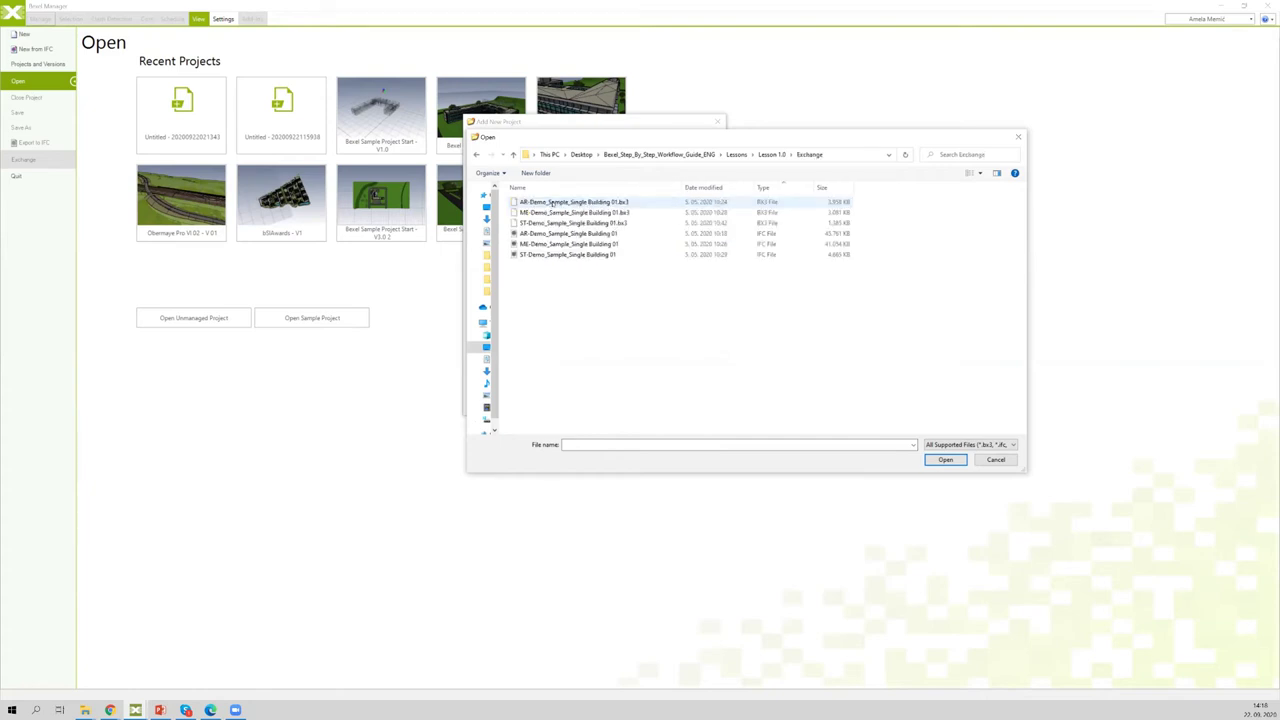
Step: Select the AR-Demo and ME-Demo .bx3 files as Version 1's sources
click(585, 214)
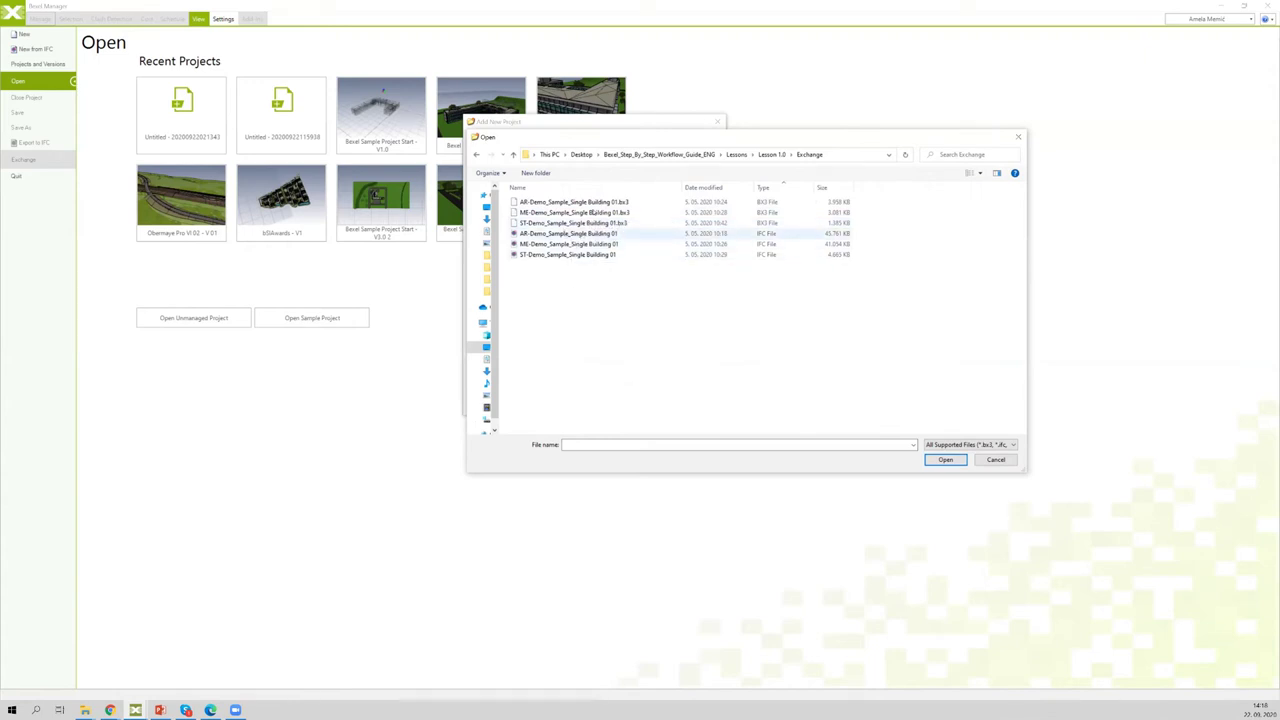
click(592, 203)
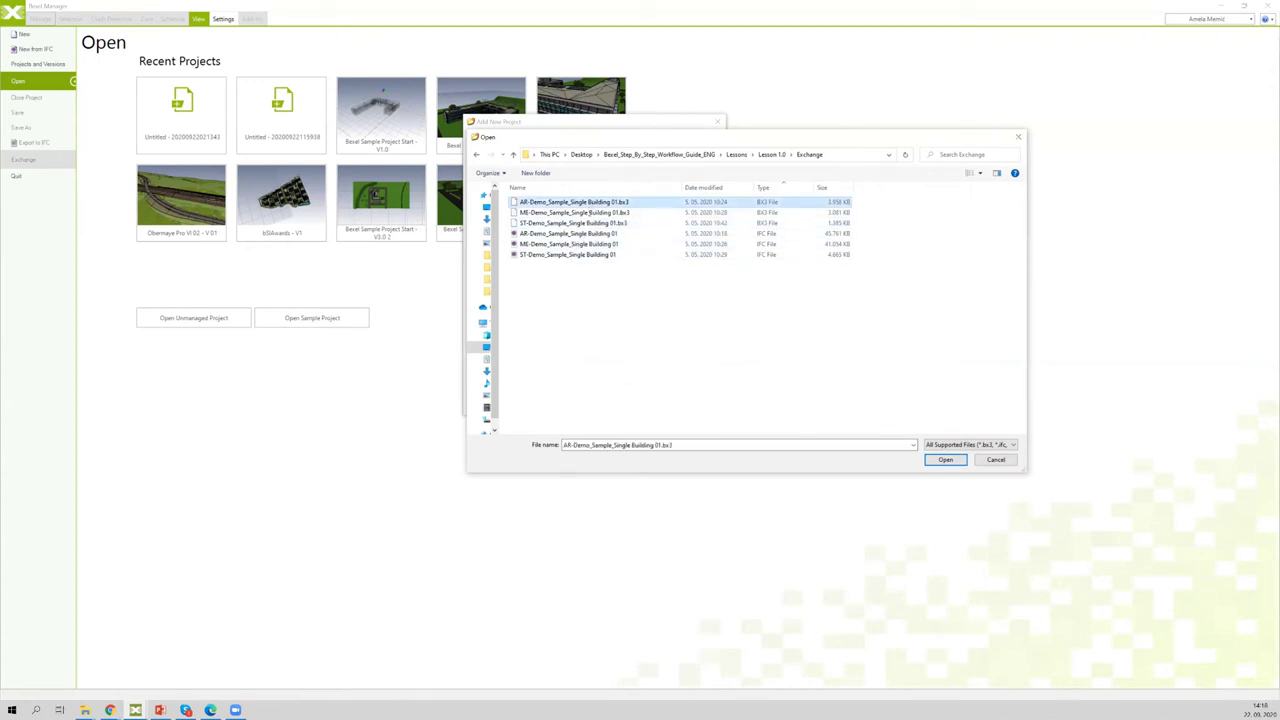
ctrl+click(587, 213)
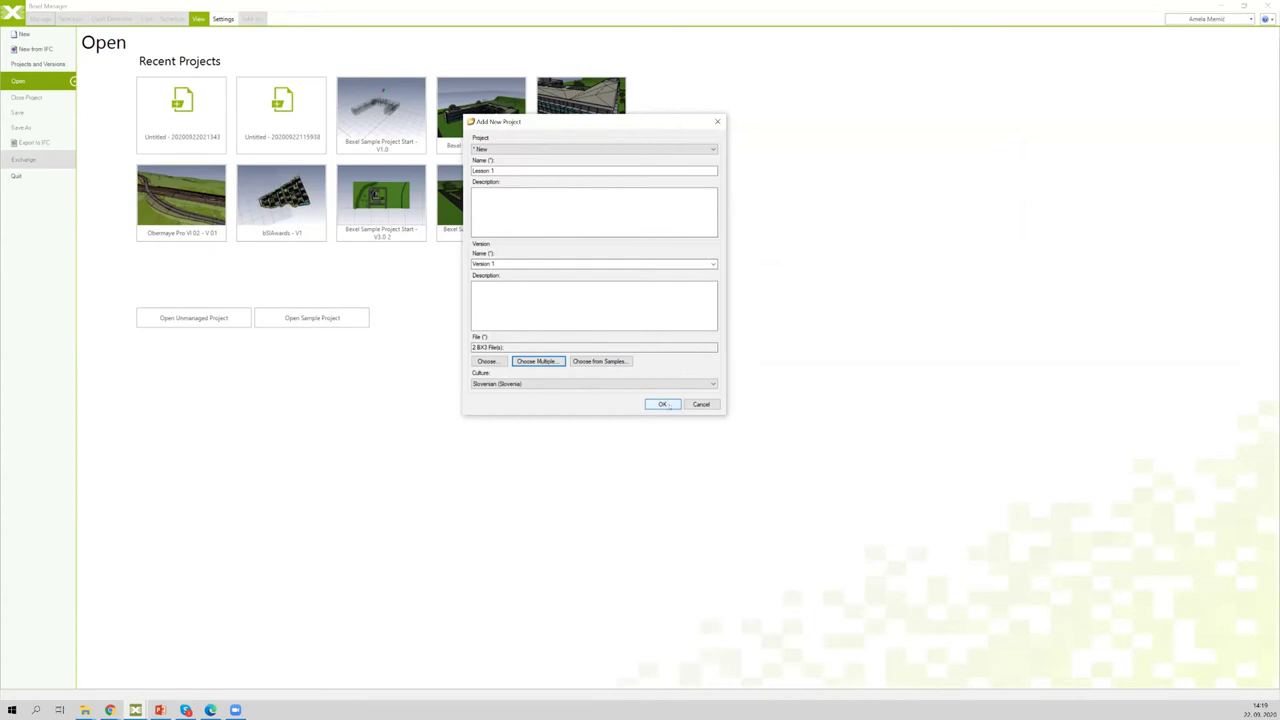
Step: Confirm the new Lesson 1 project so Version 1 loads with 36 element groups
click(663, 405)
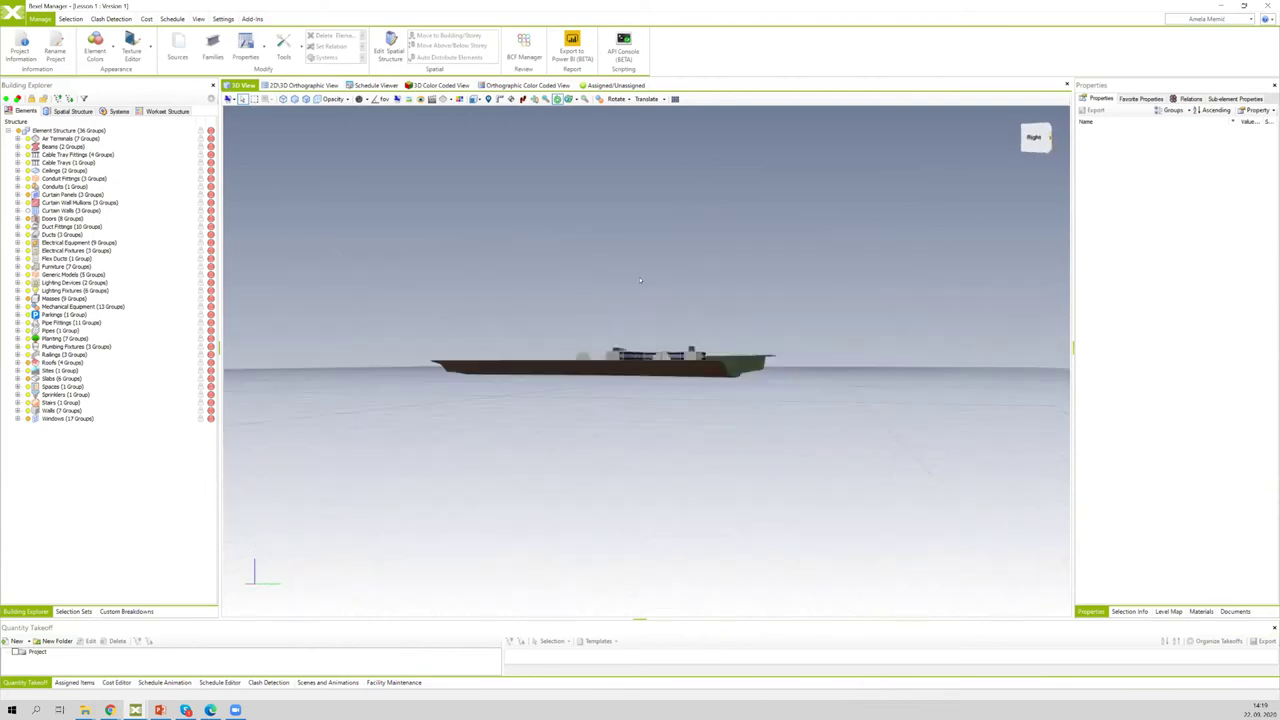
Step: Zoom in and orbit around the Lesson 1 building and its surrounding terrain
scroll(650, 355, up, 5)
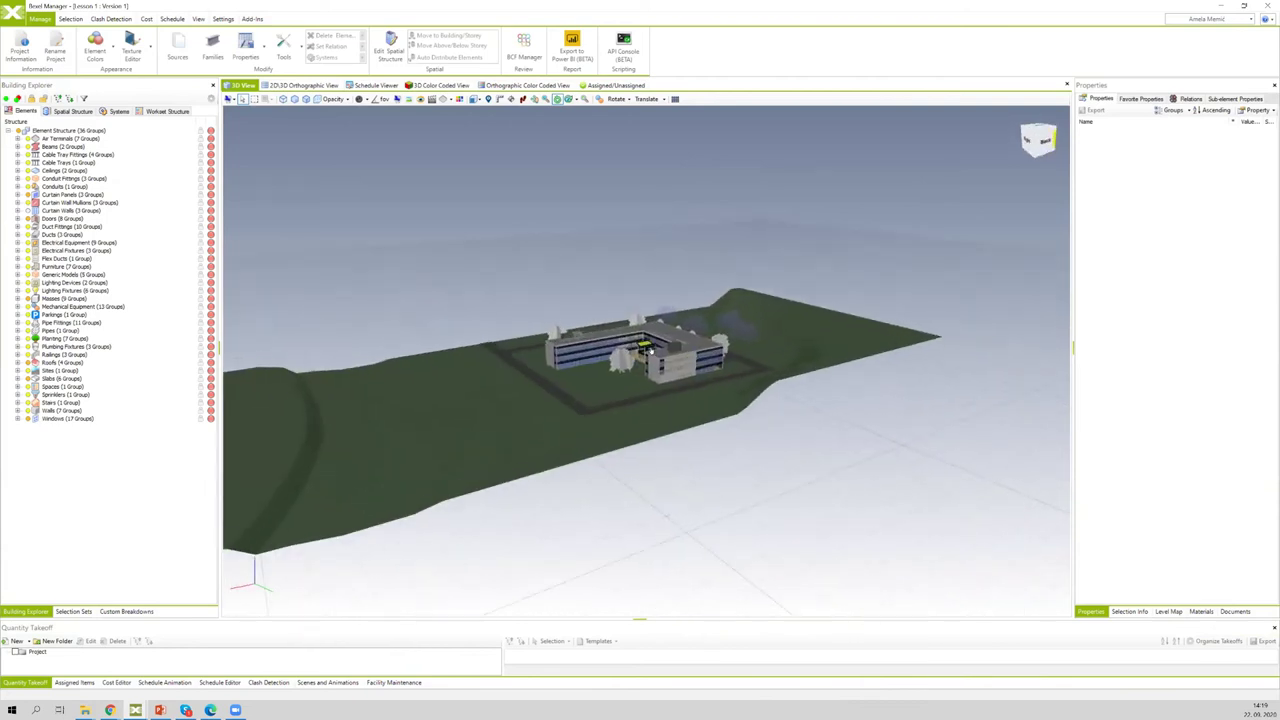
drag(514, 266, 690, 269)
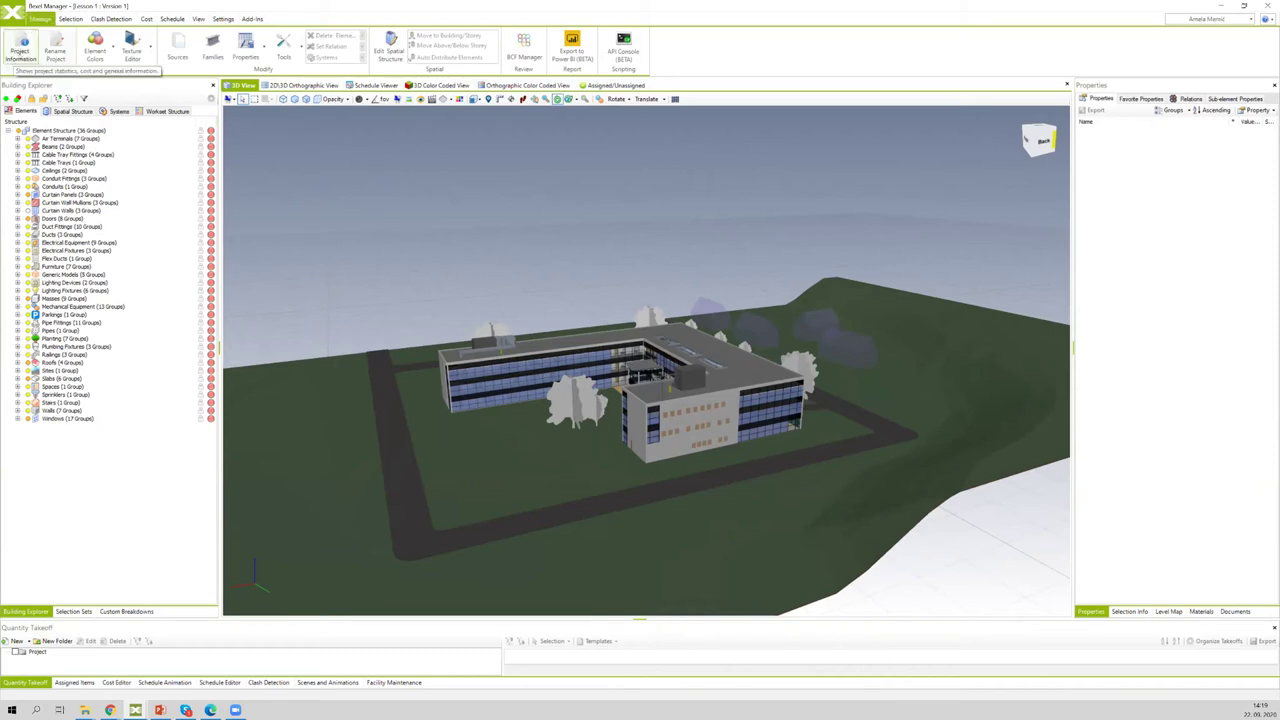
Step: Check Lesson 1 statistics (10,252 elements, 36 categories, 165 families, 5 storeys), then select a tree
click(20, 52)
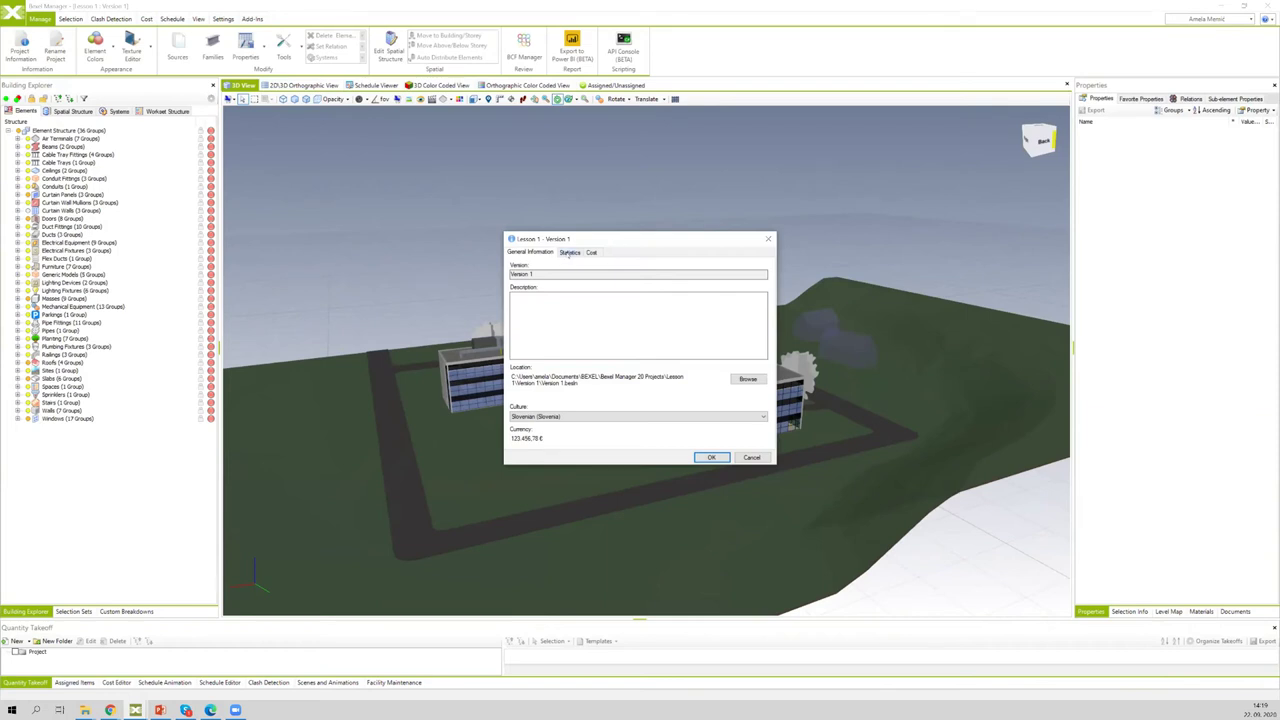
click(569, 252)
drag(597, 232, 507, 151)
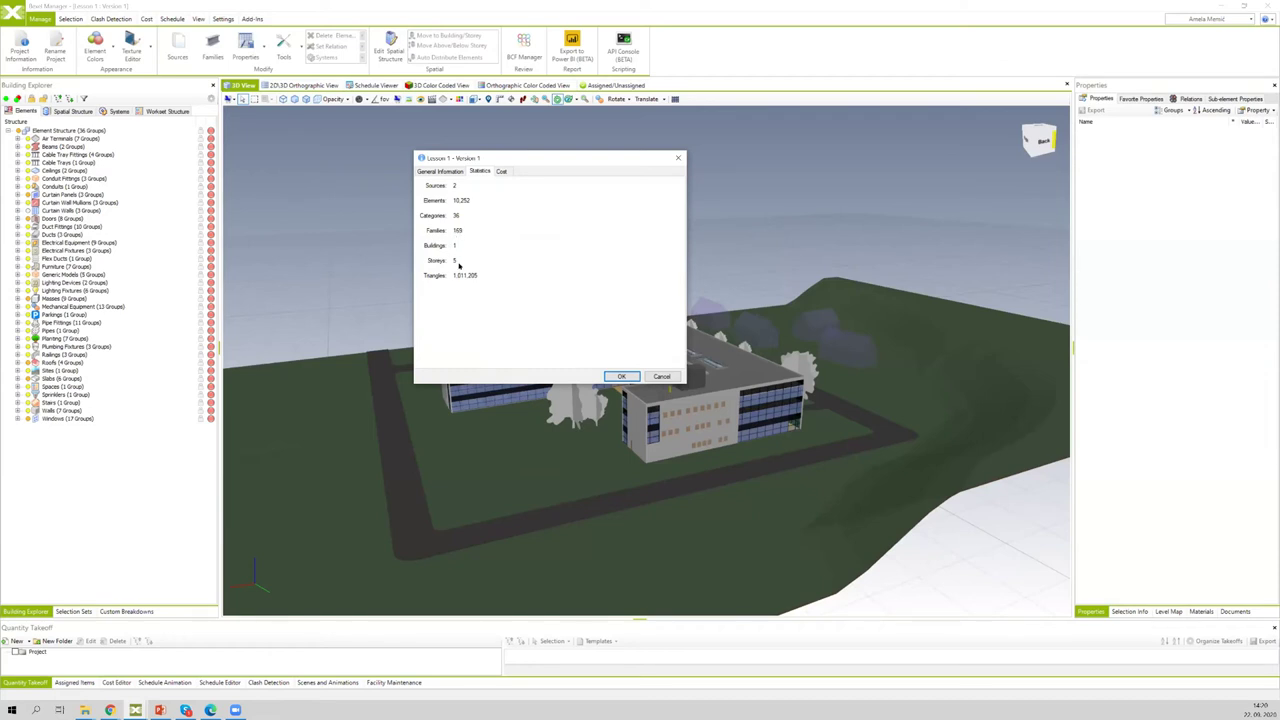
click(620, 377)
click(598, 400)
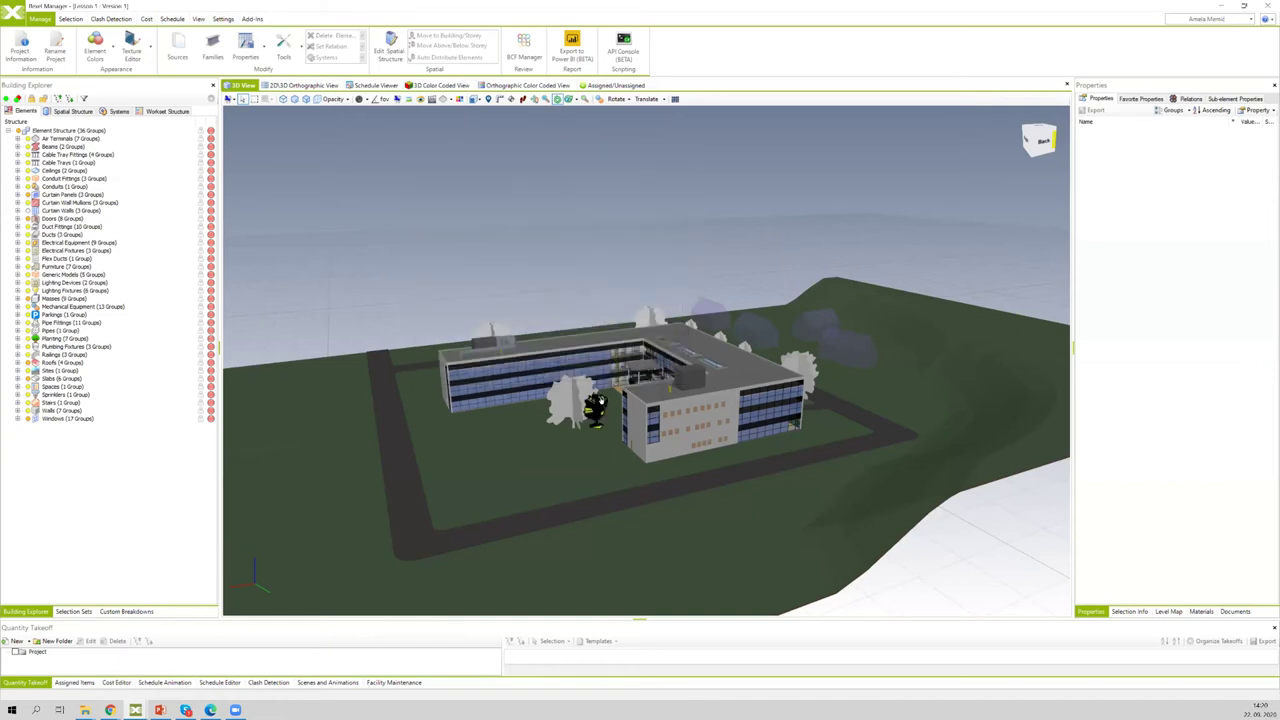
Step: Zoom and rotate the view slightly, then bring up Rename Project Version for the current version
scroll(598, 400, up, 2)
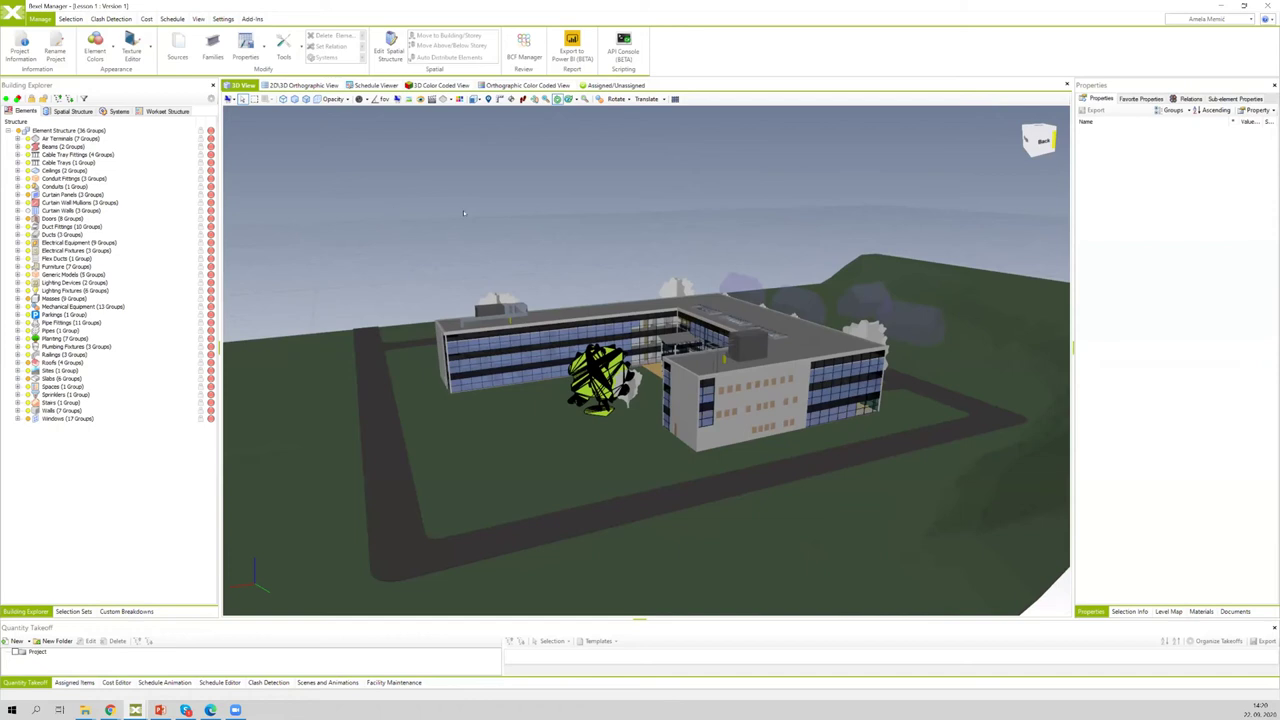
drag(464, 212, 234, 154)
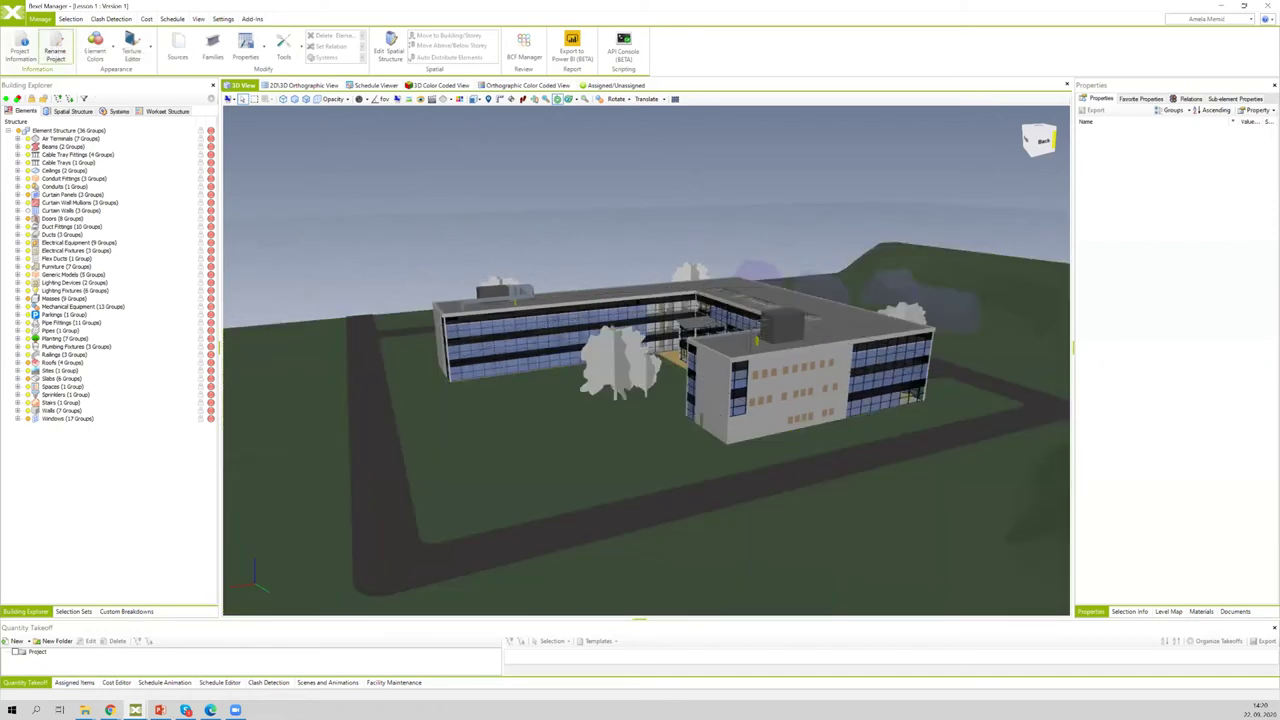
click(55, 52)
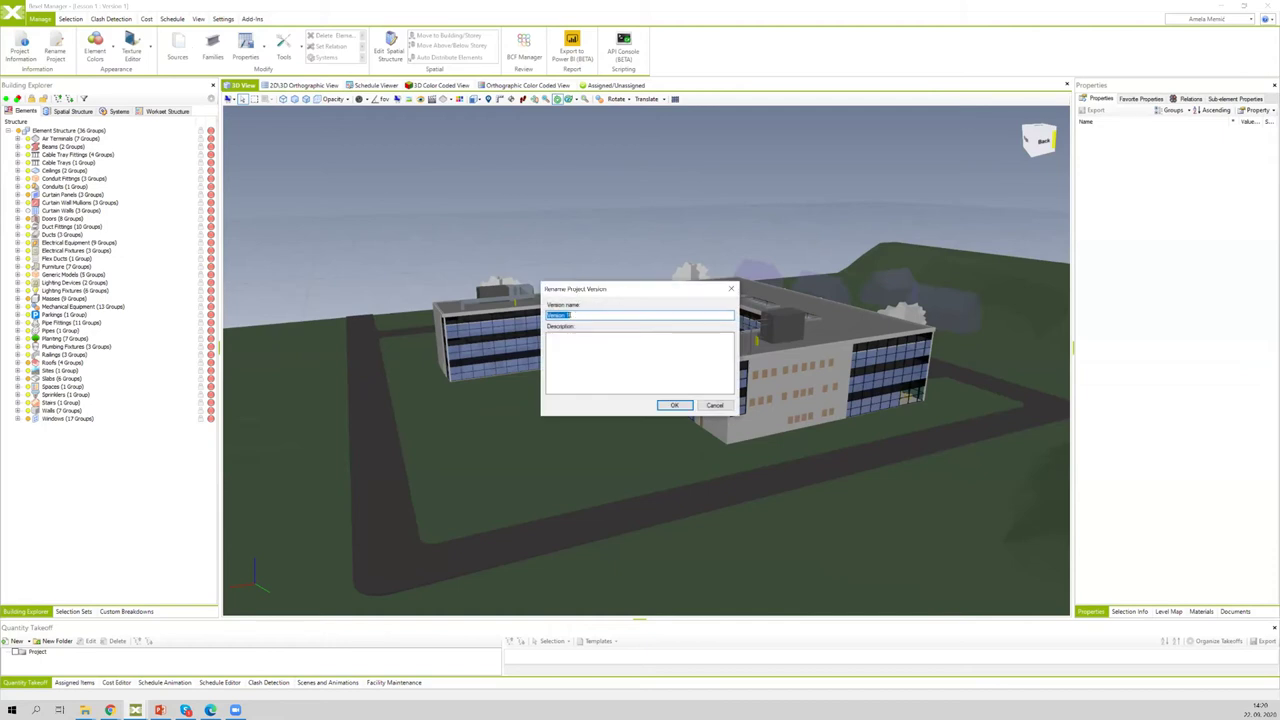
Step: Dismiss Rename Project Version unchanged, keeping Version 1, and orbit to a near-front view
click(590, 315)
click(730, 289)
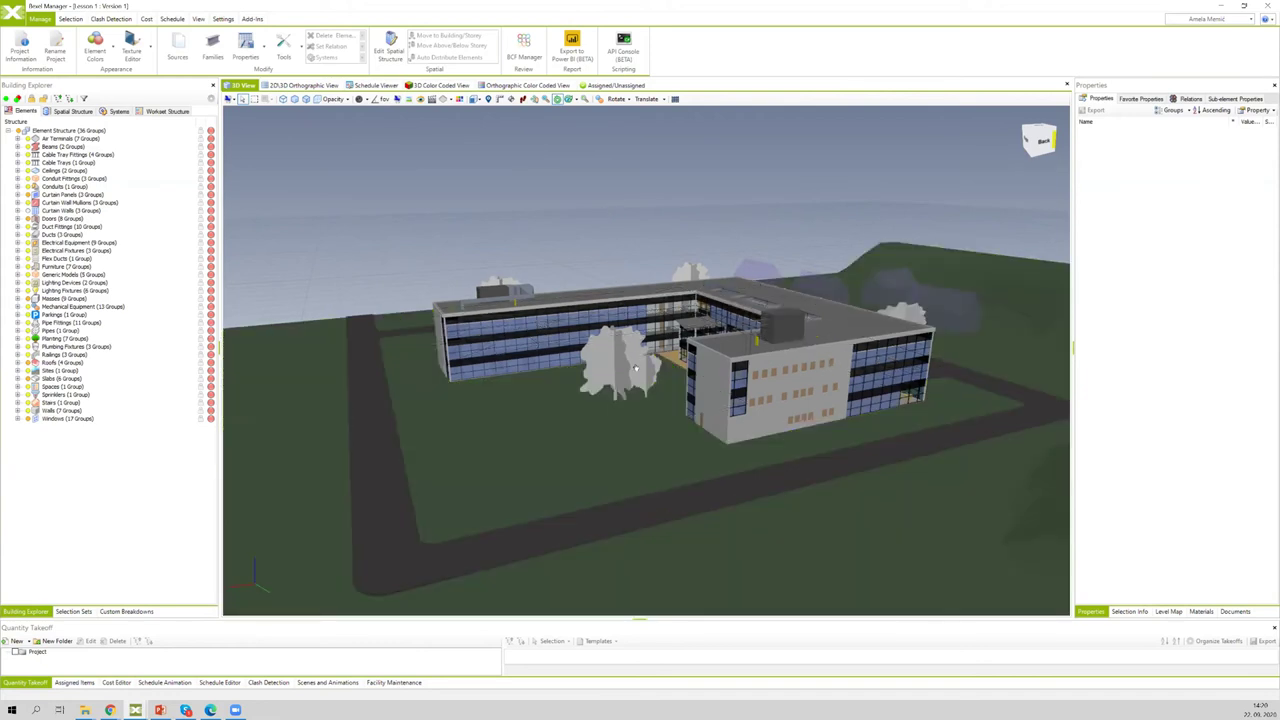
drag(631, 244, 219, 20)
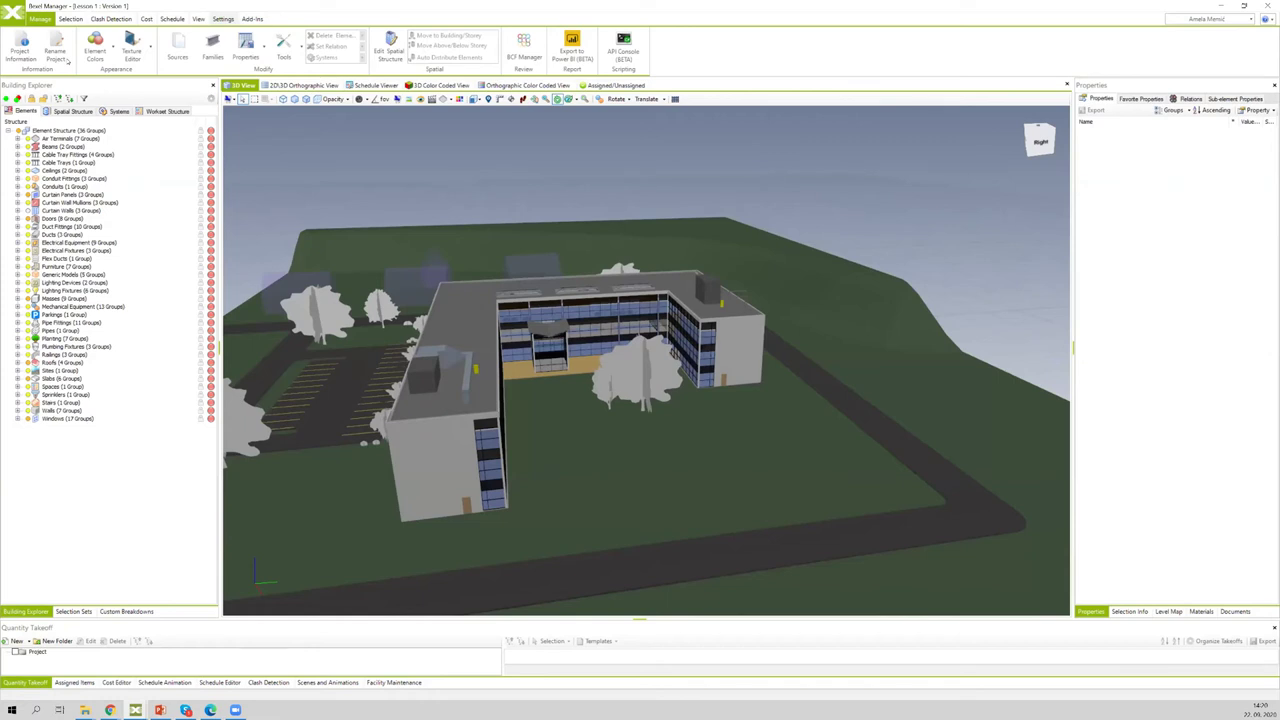
click(222, 18)
click(63, 48)
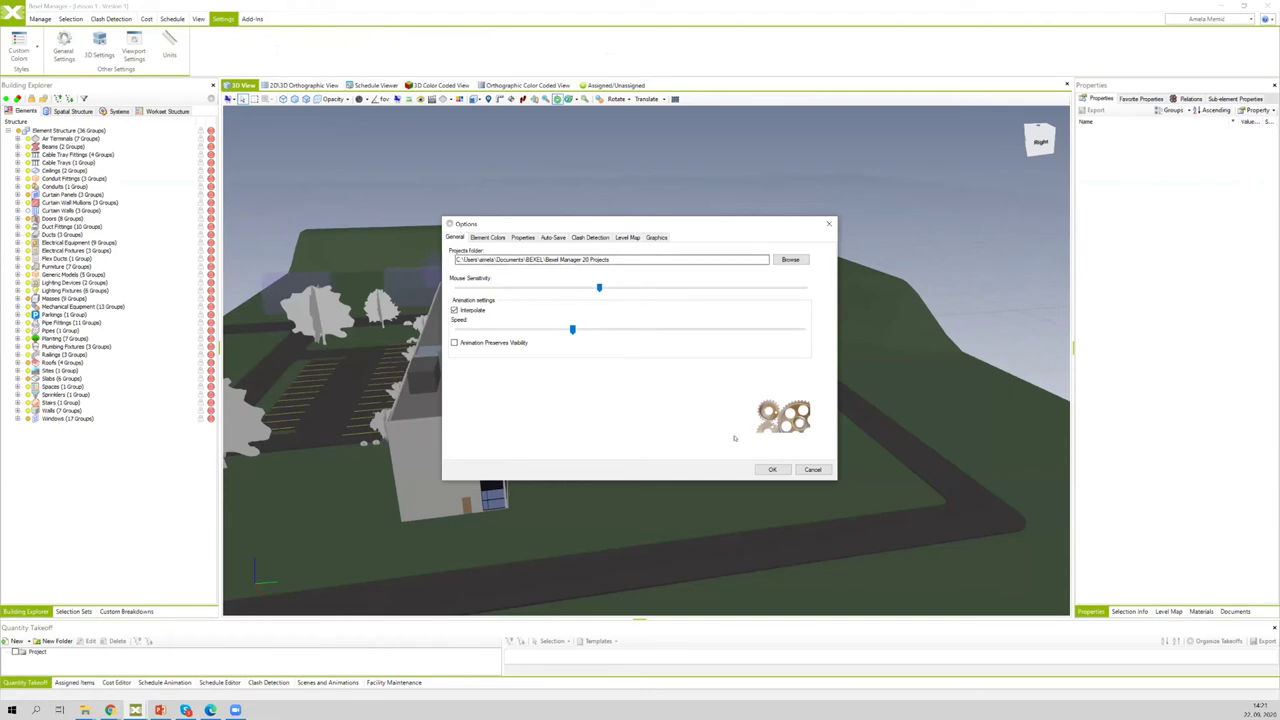
click(766, 472)
click(772, 470)
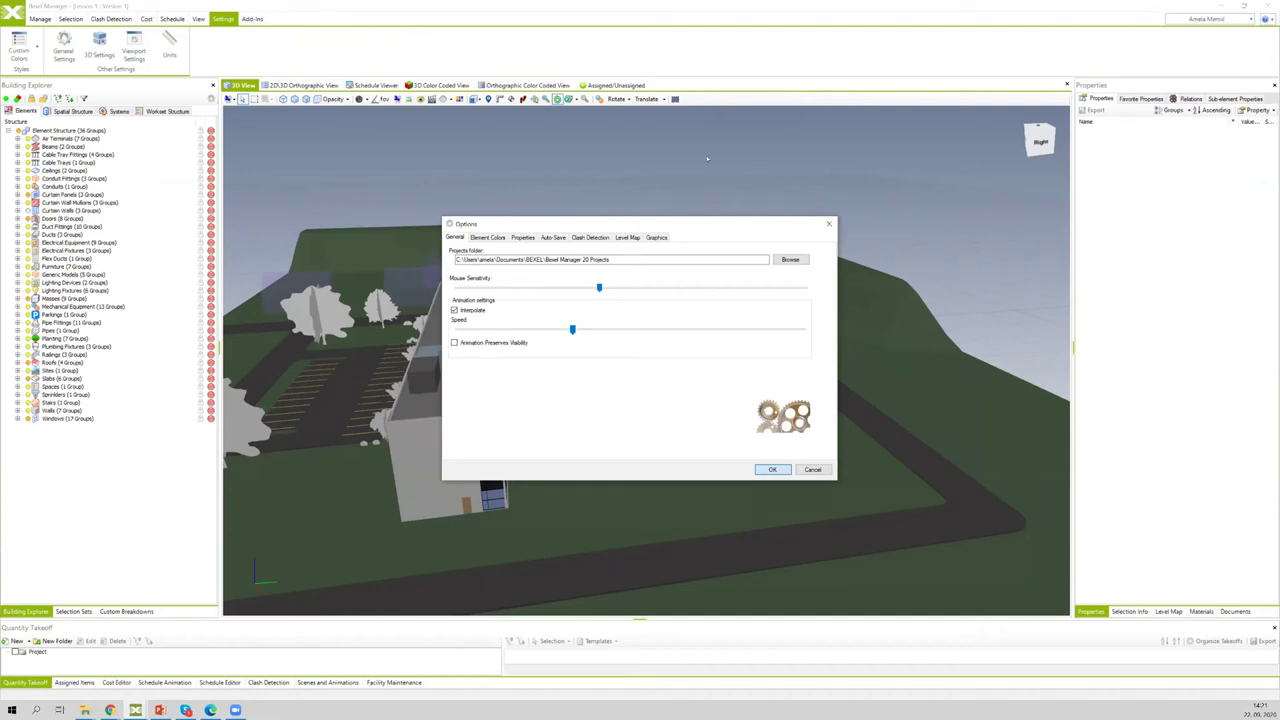
key(Return)
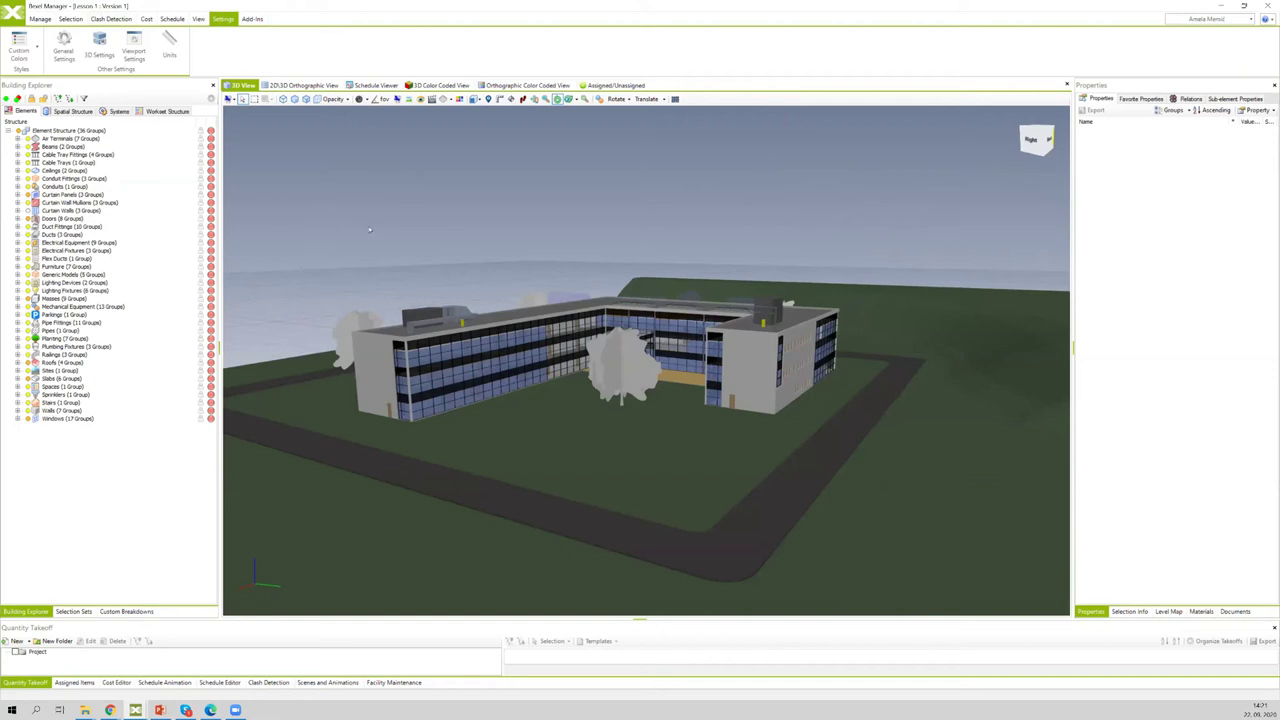
Step: Orbit around to the building's courtyard side, then return to the Recent Projects page
drag(419, 228, 441, 226)
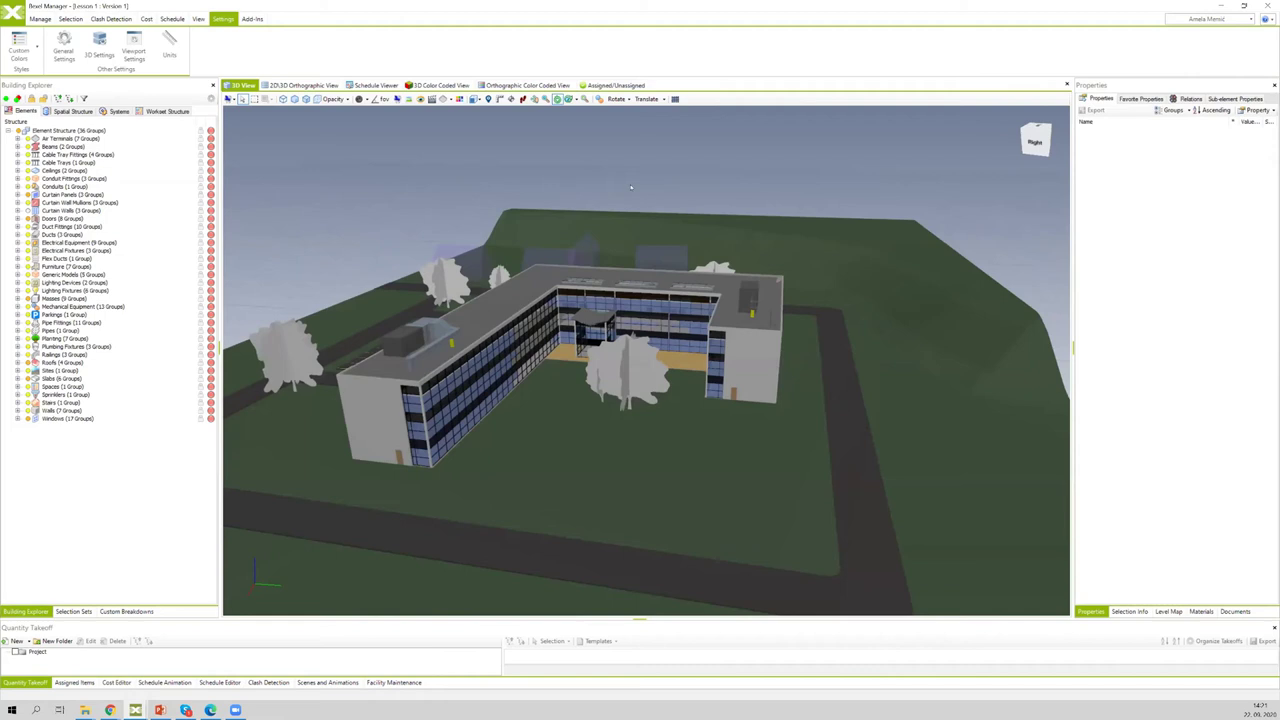
drag(631, 183, 620, 179)
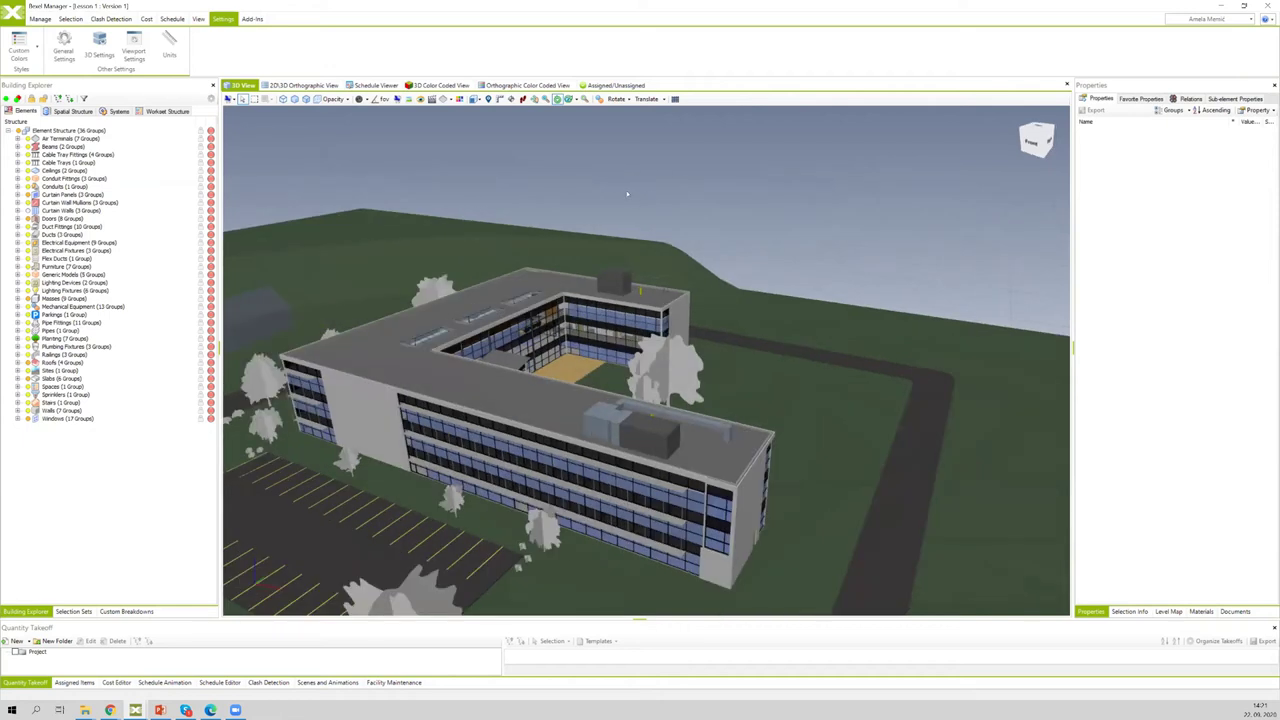
drag(605, 195, 478, 193)
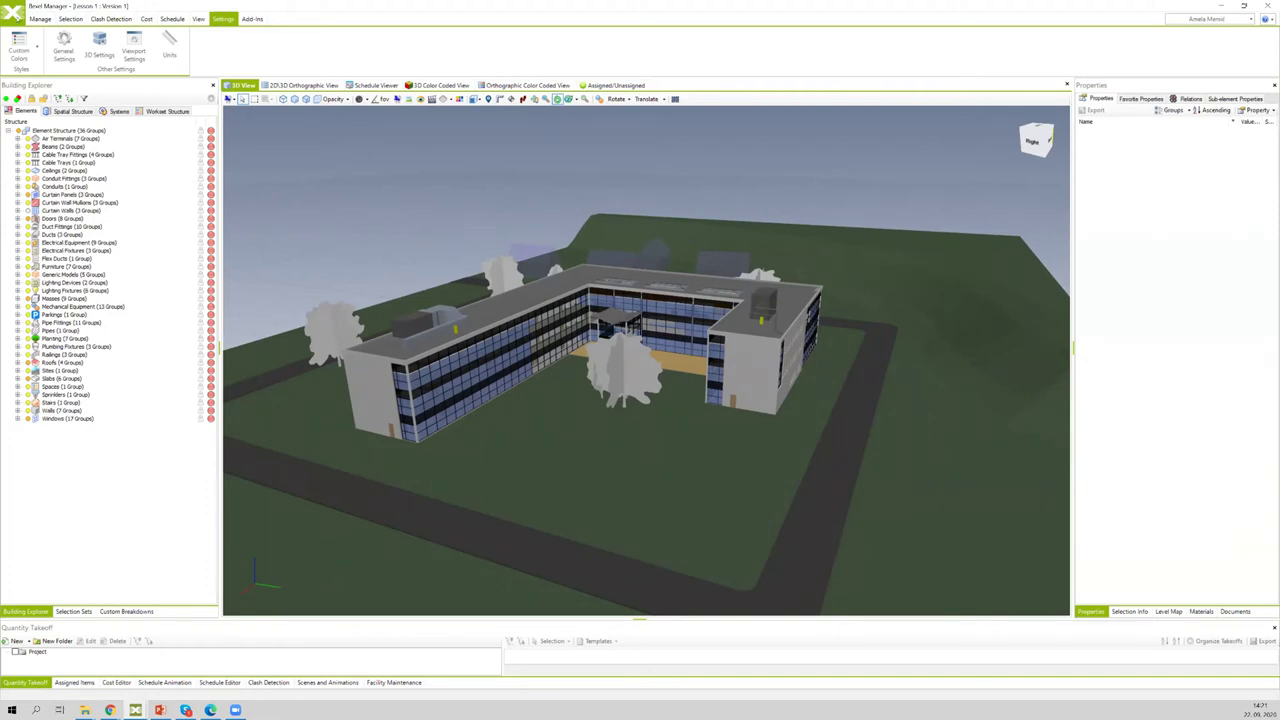
click(12, 15)
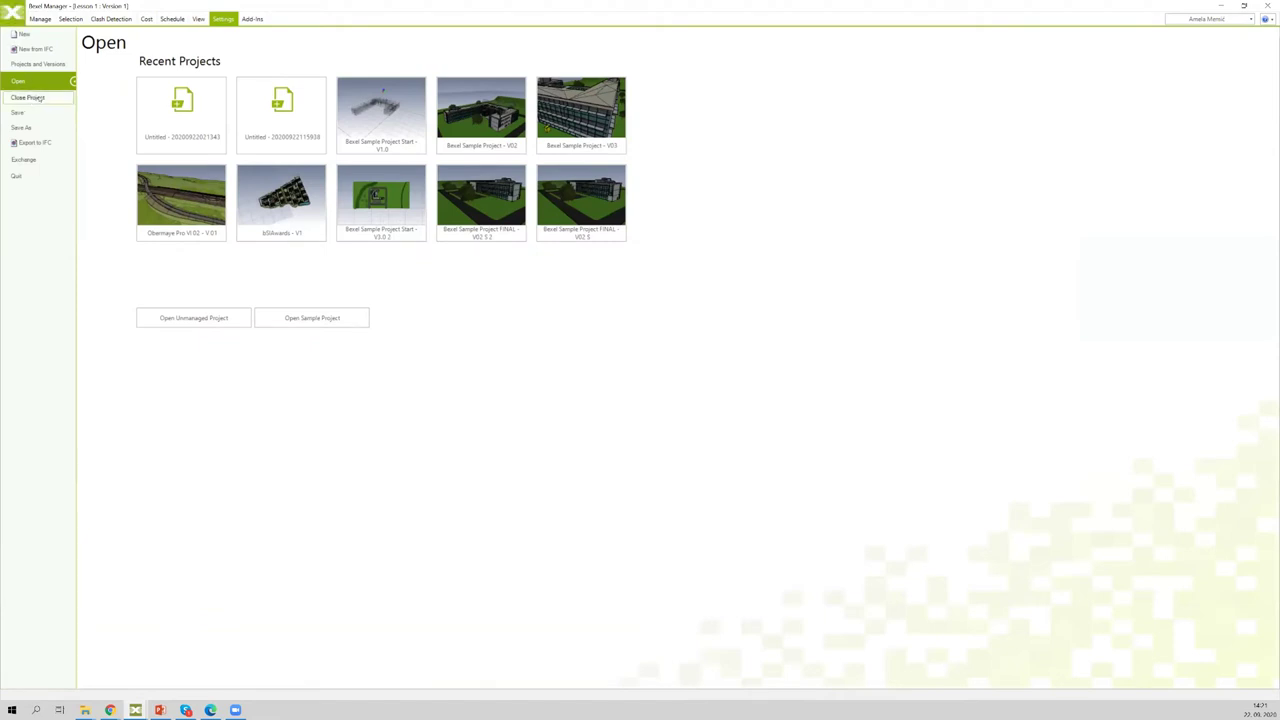
Step: Close the Lesson 1 project and show the Manage Projects and Versions window
click(38, 98)
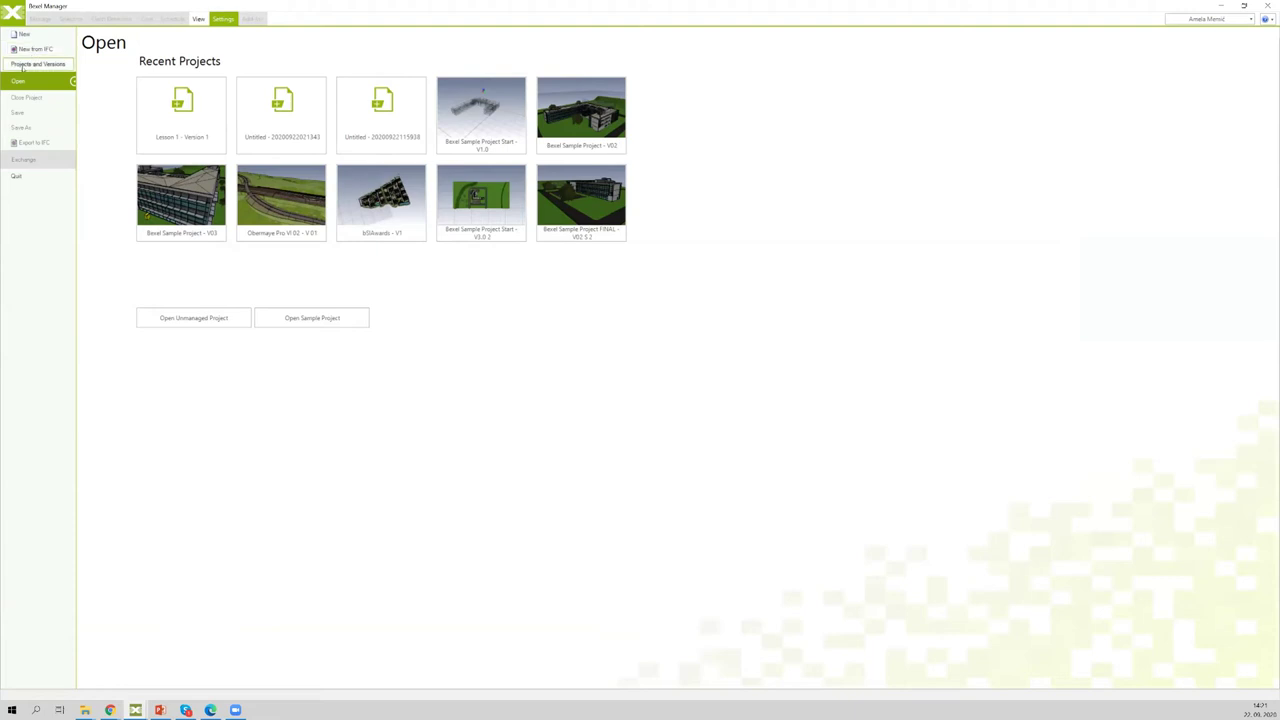
click(31, 65)
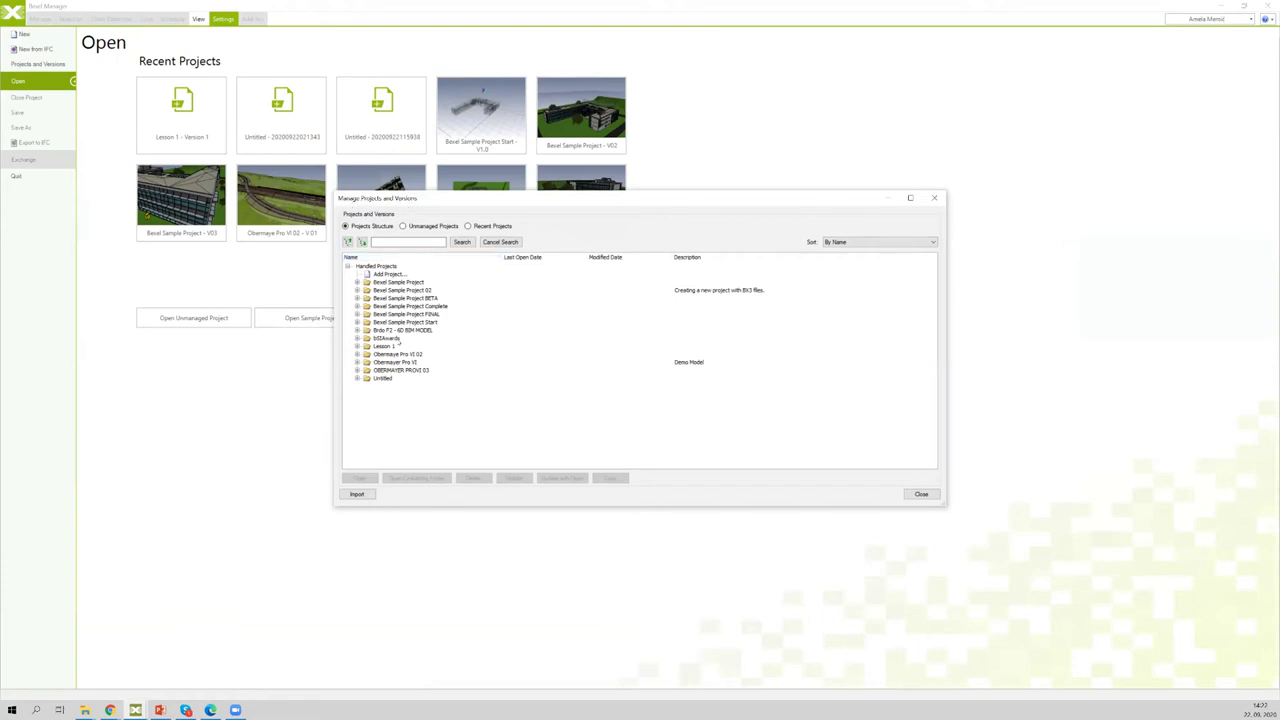
Step: Start an updated version from Version 1 of Lesson 1
click(358, 347)
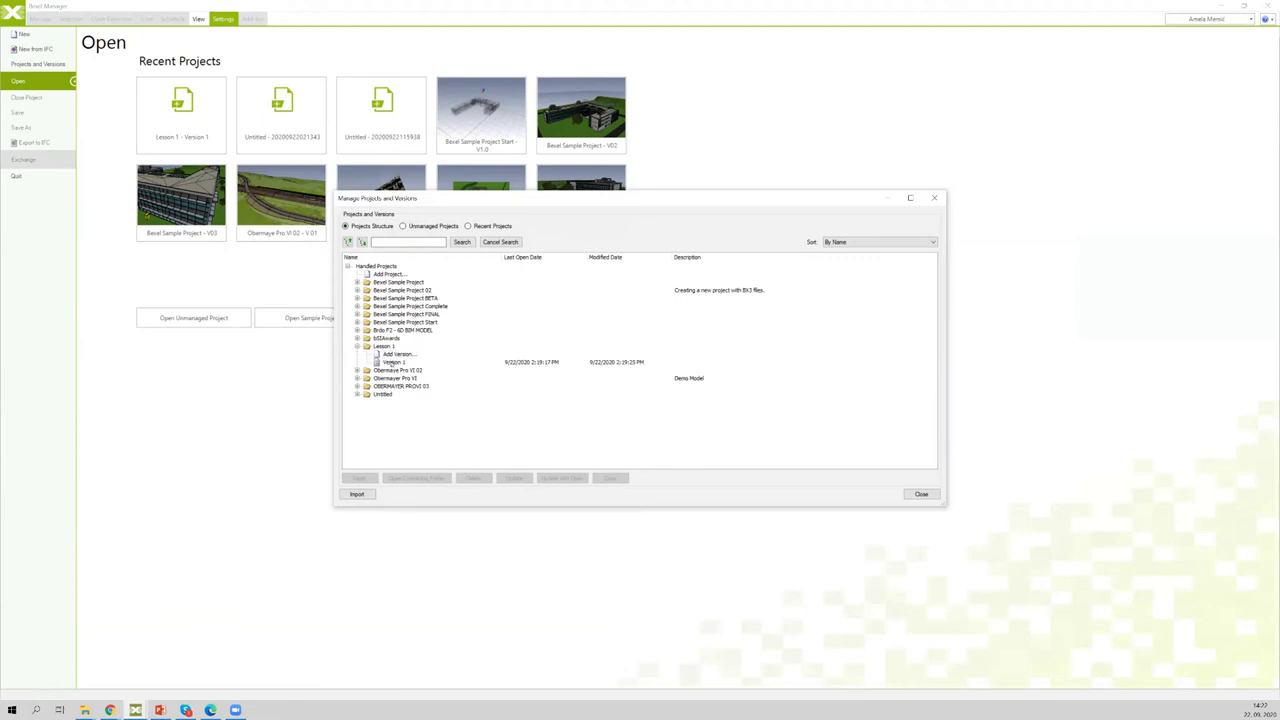
click(412, 362)
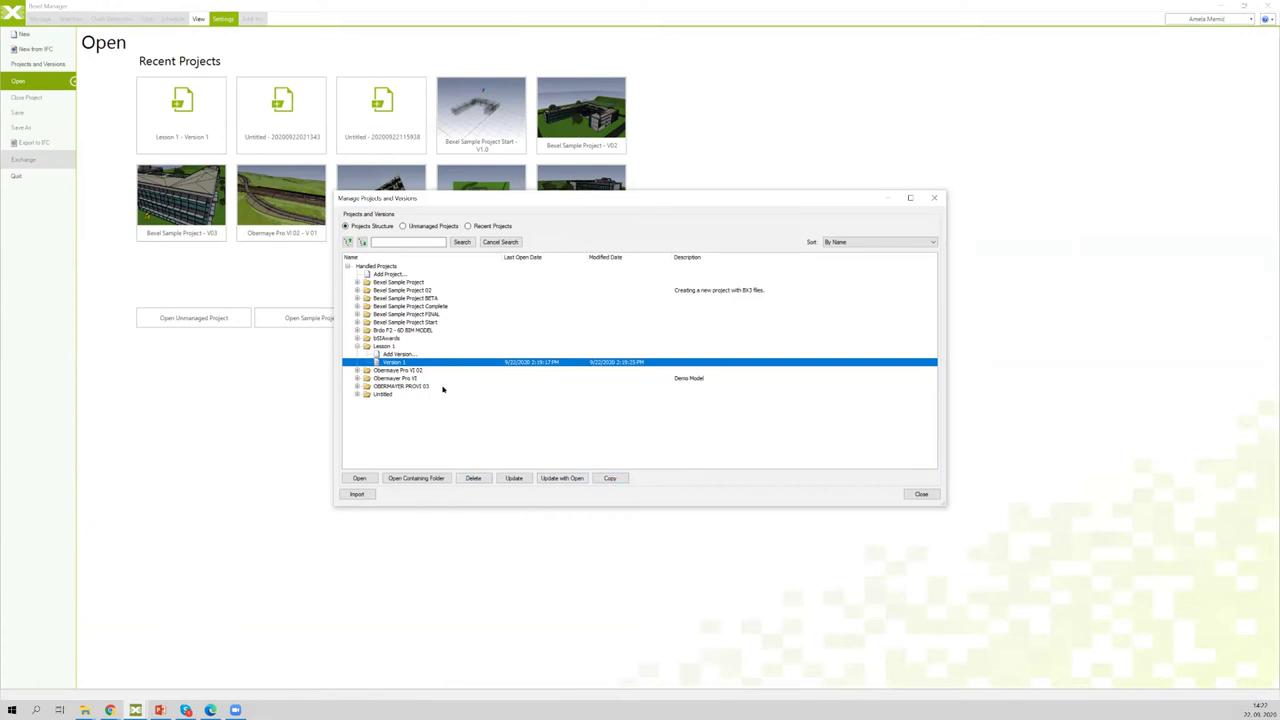
click(513, 479)
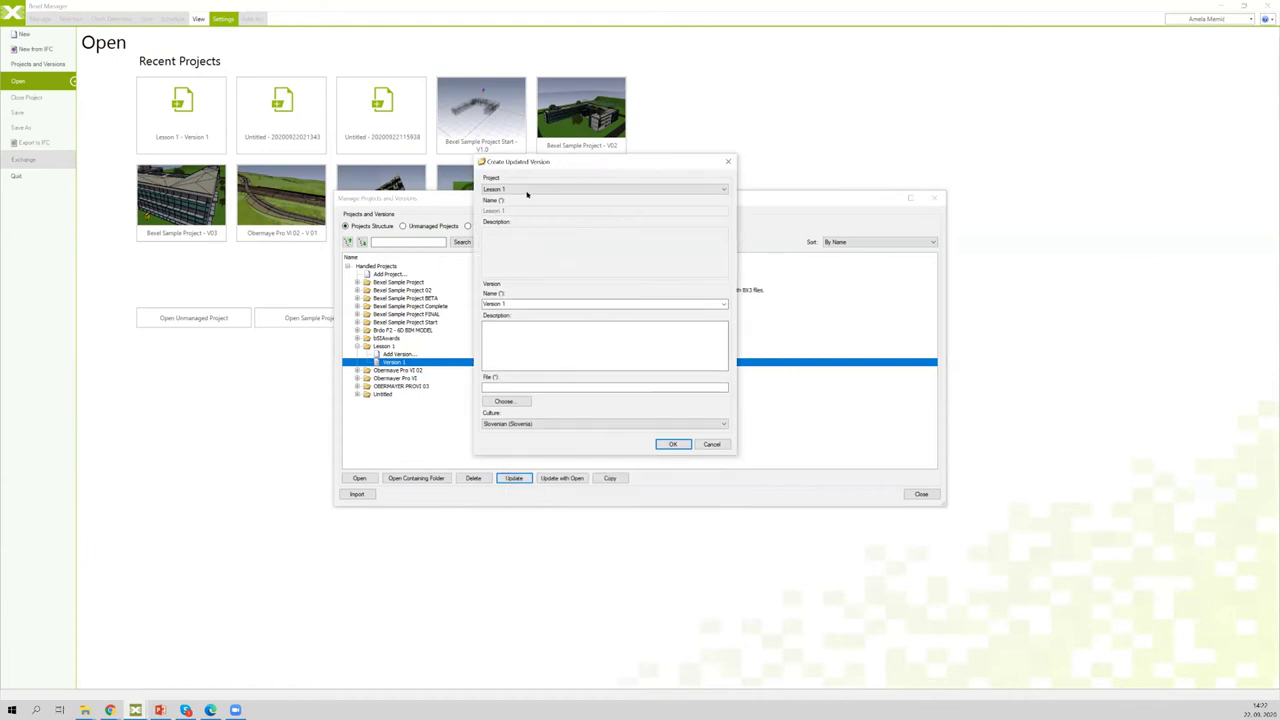
Step: Change the new version's name from Version 1 to Version 2, then move to Description
click(513, 306)
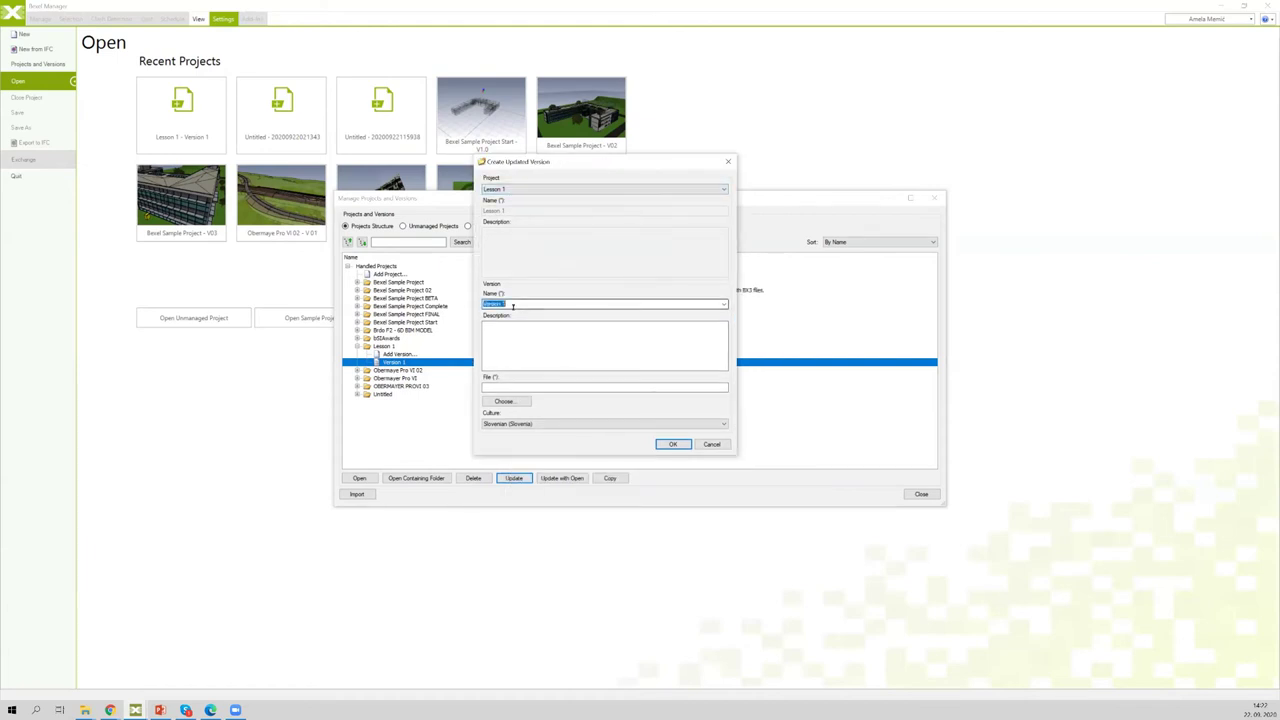
click(513, 305)
key(BackSpace)
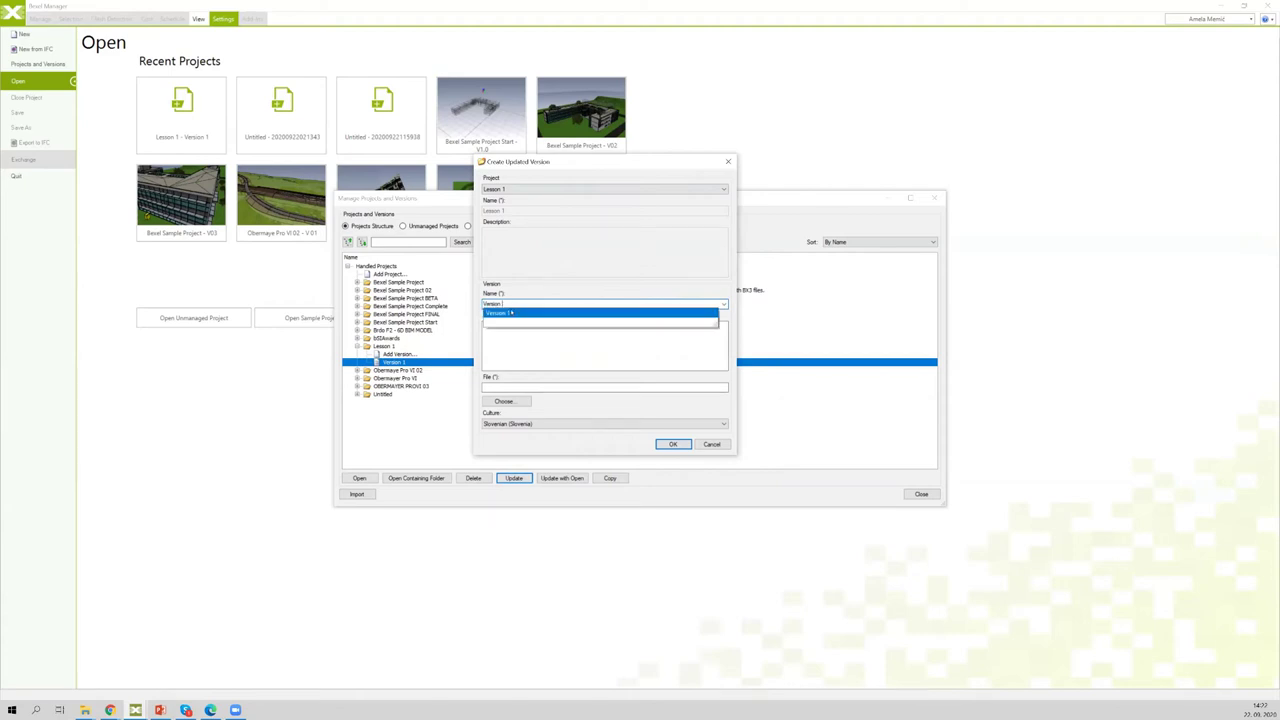
text(2)
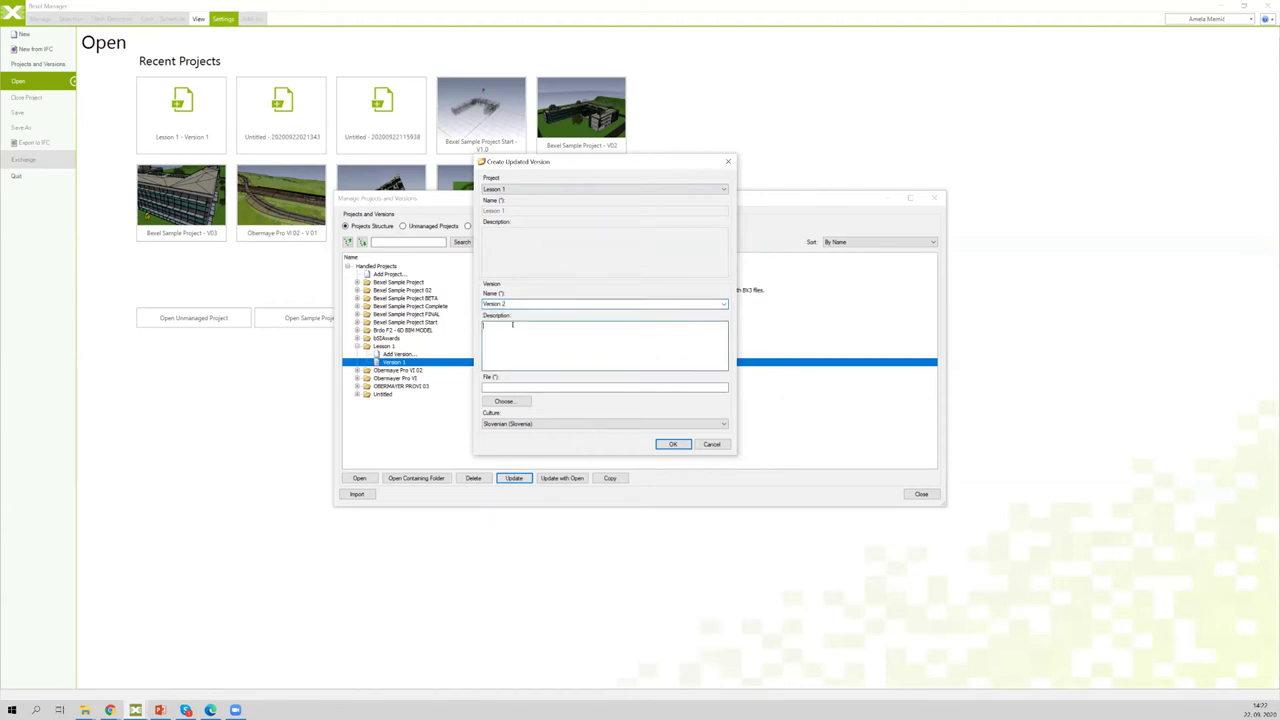
click(513, 303)
click(515, 328)
Step: Create Version 2 using ST-Demo_Sample_Single Building 01.bx3 as the update source
click(505, 401)
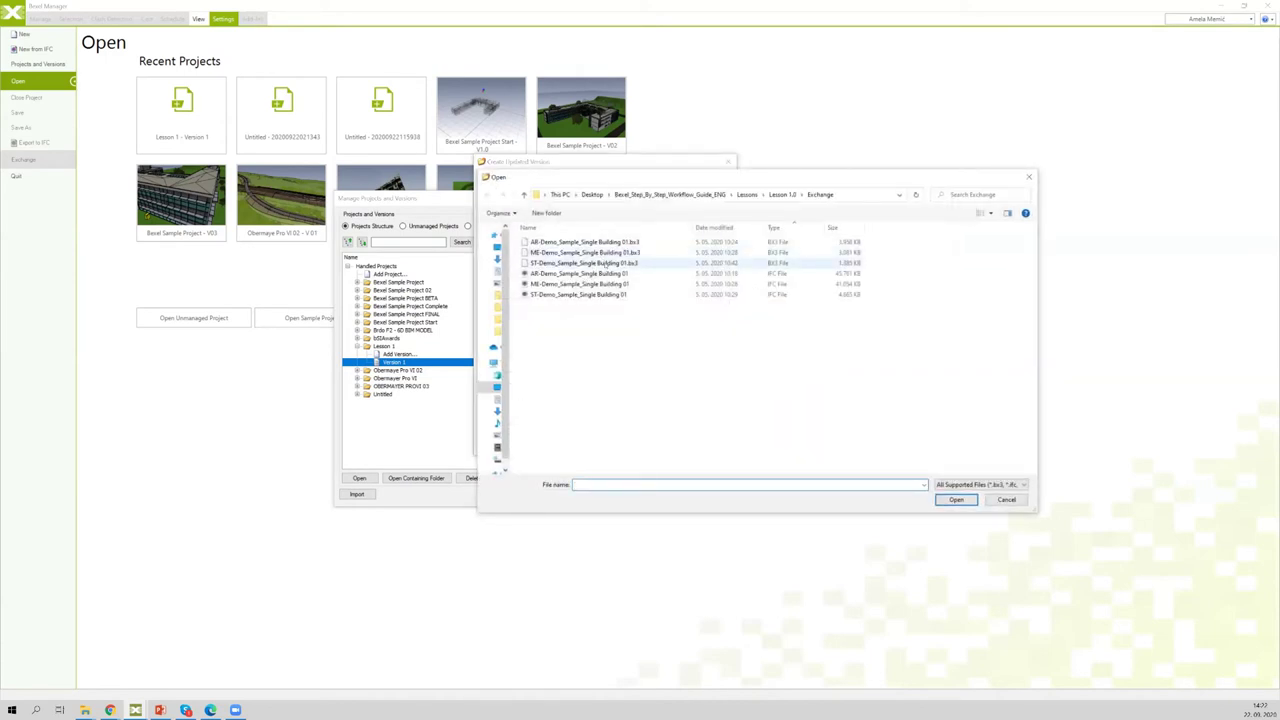
click(606, 264)
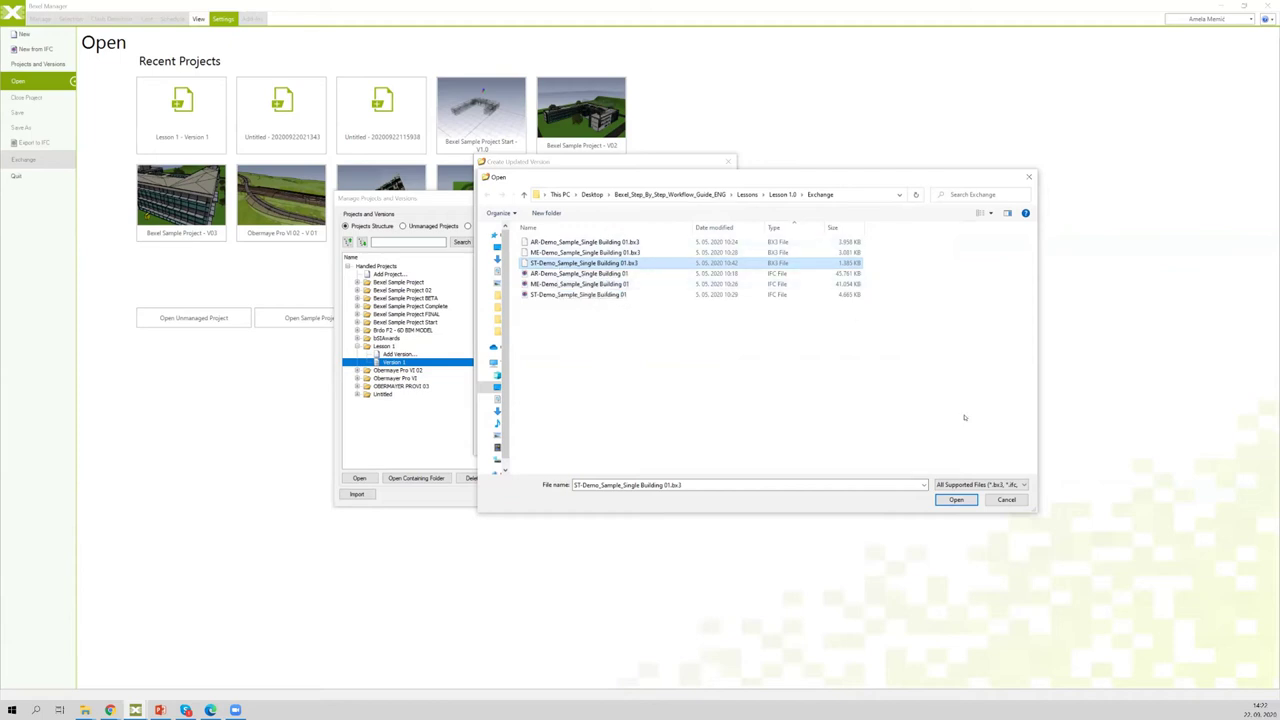
click(956, 499)
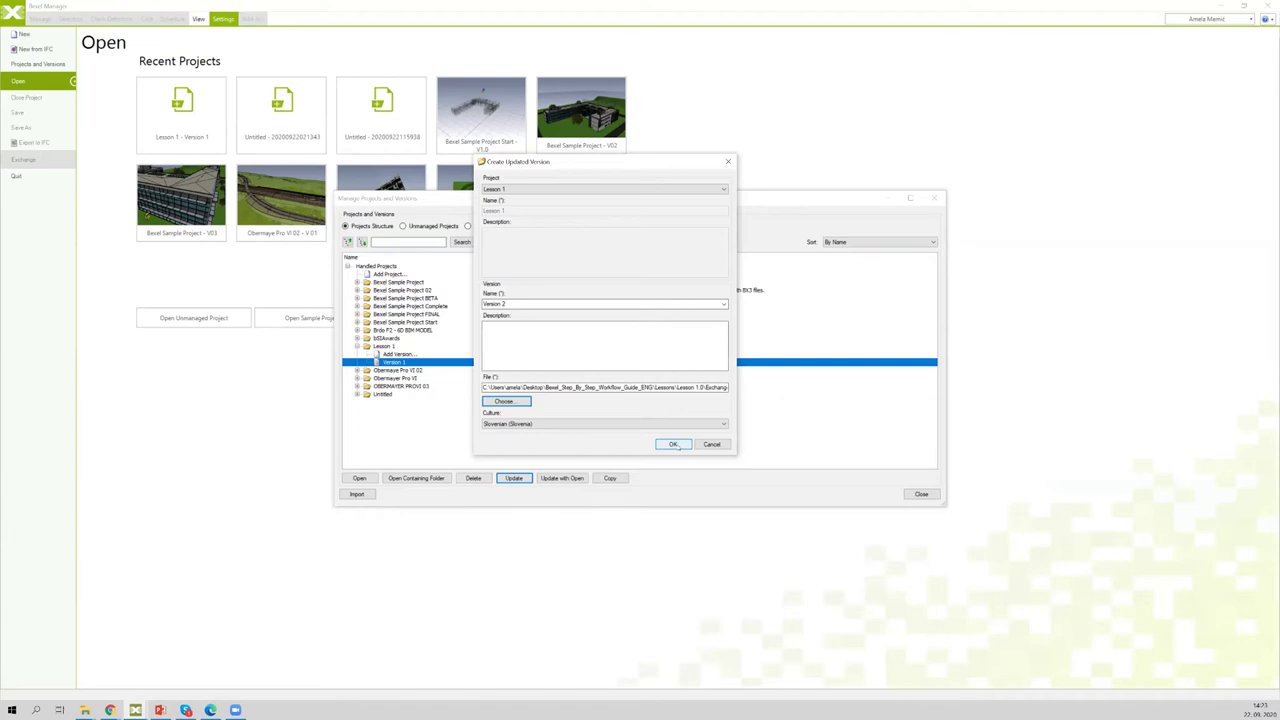
click(674, 445)
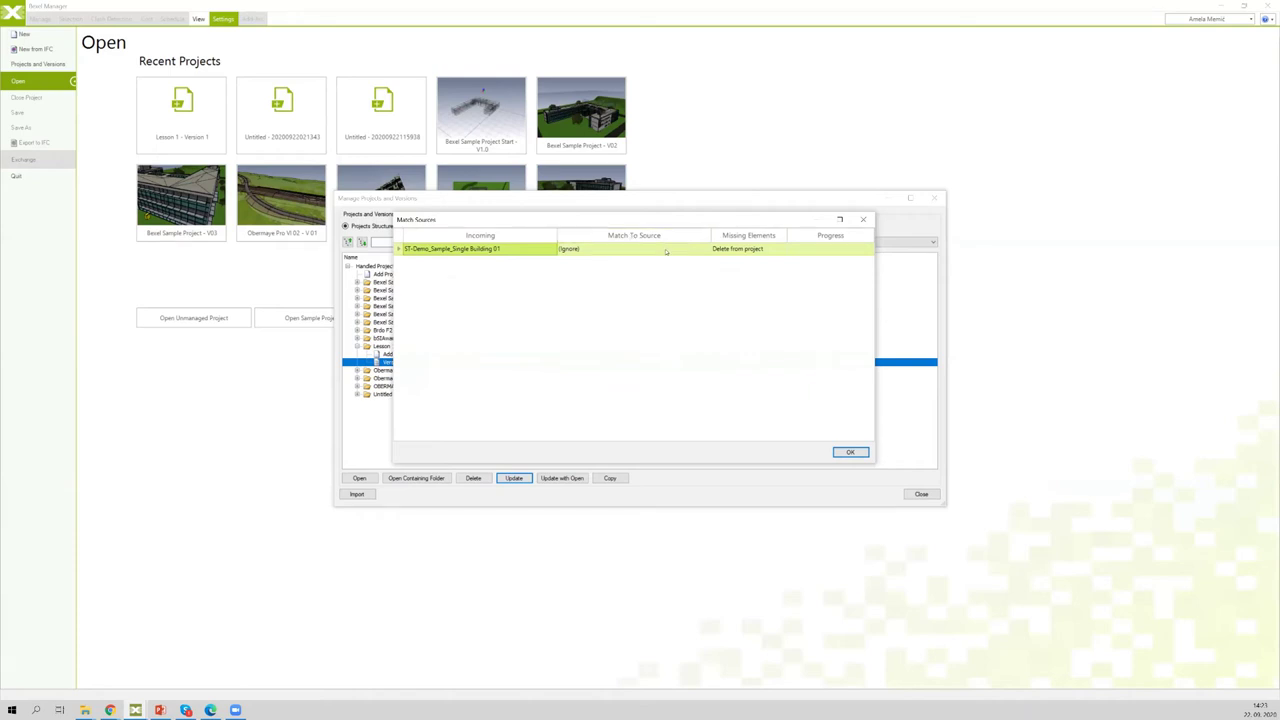
Step: Match the ST file to a (New) source and set Missing Elements to Keep and add to Selection
click(705, 250)
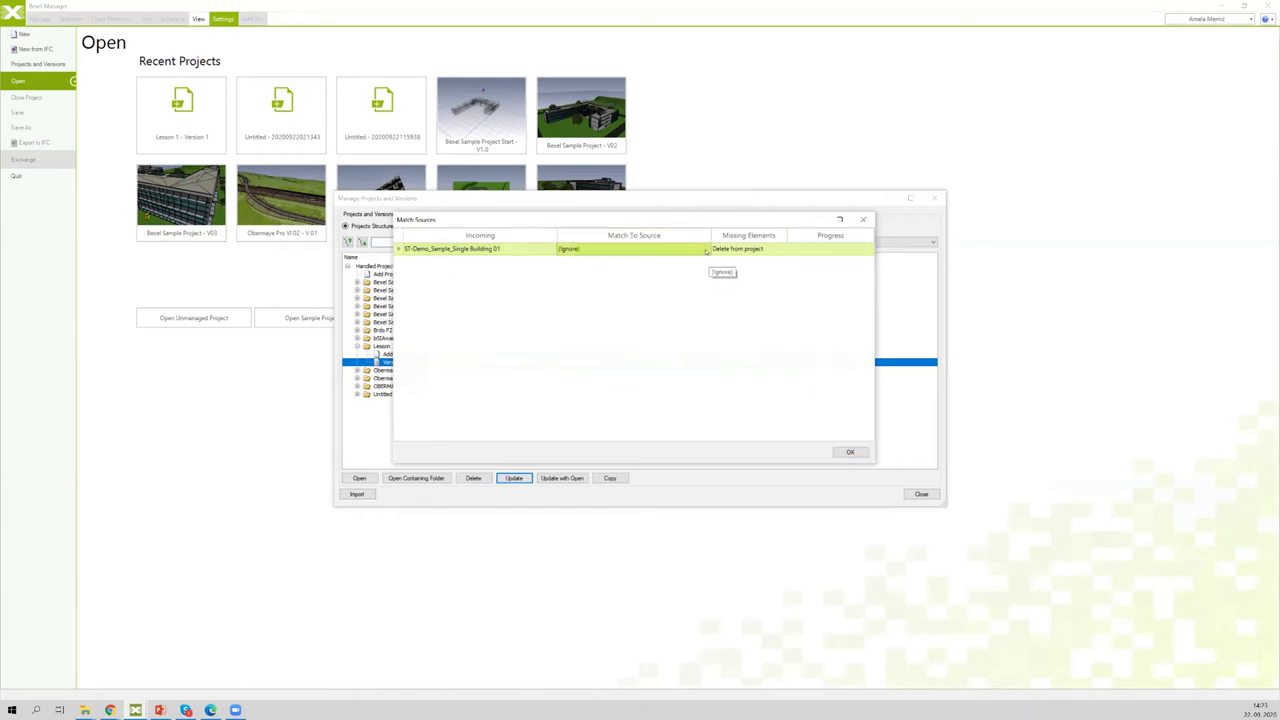
click(706, 250)
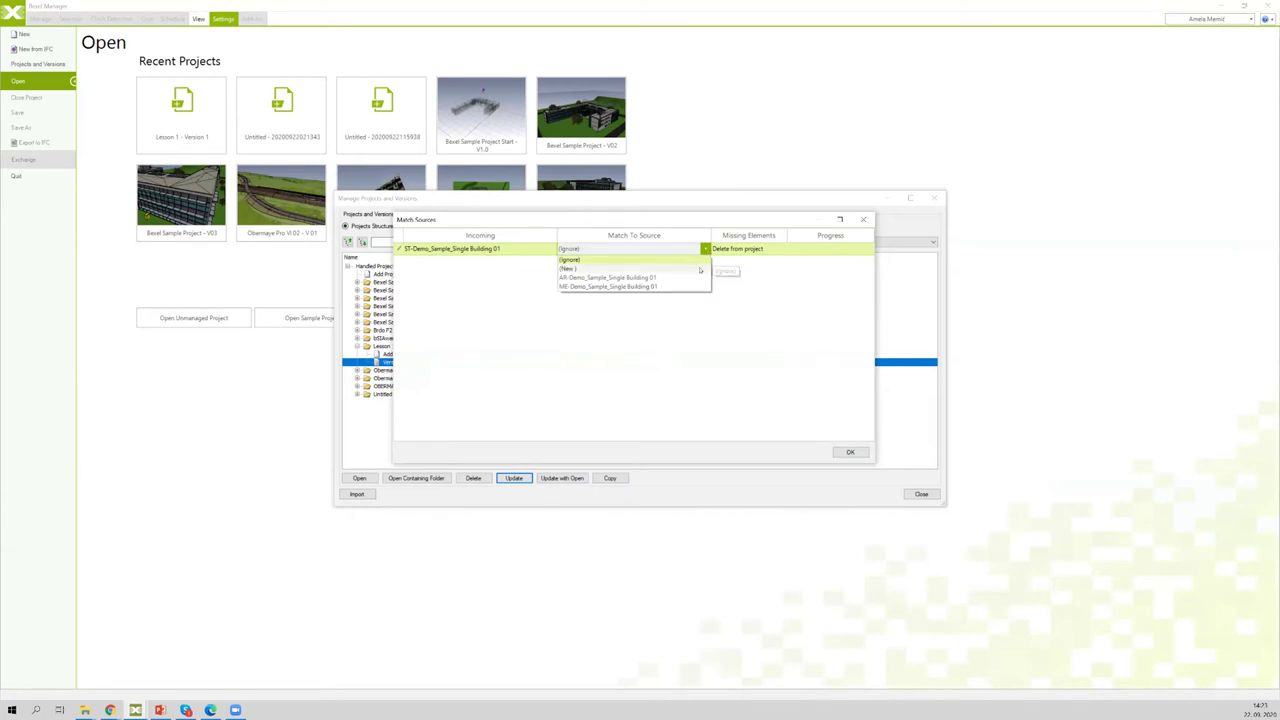
click(693, 269)
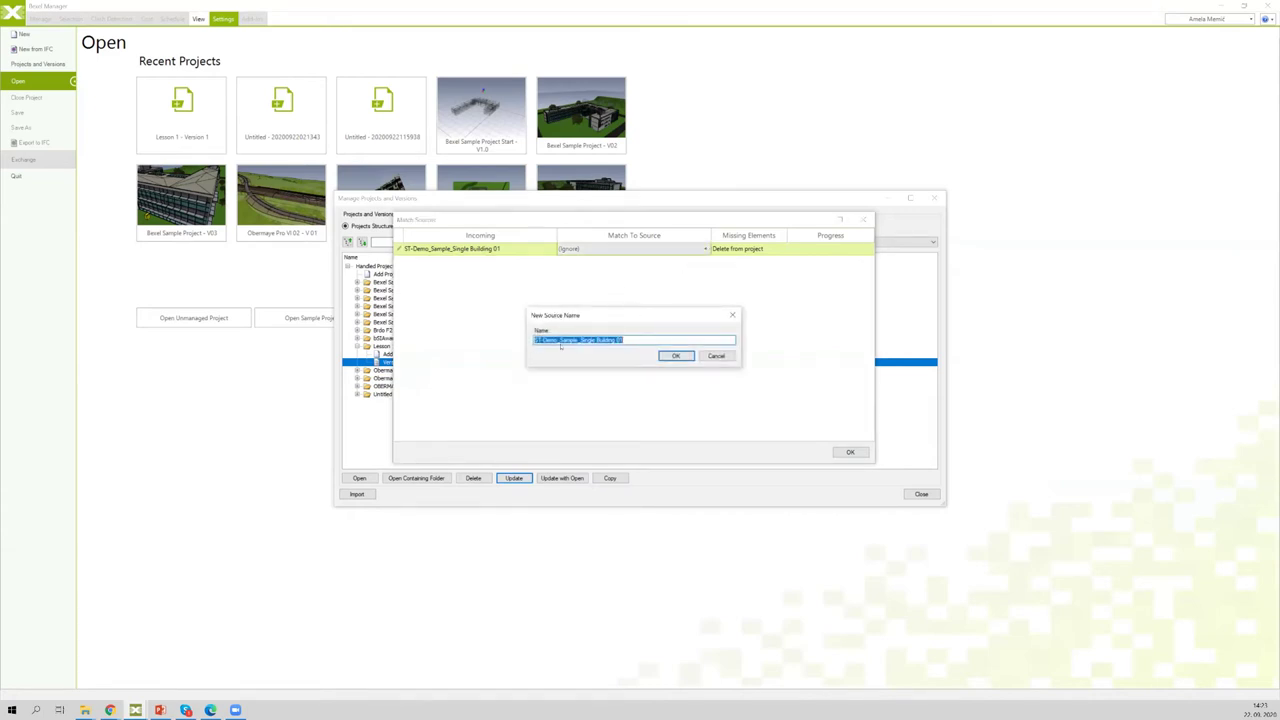
click(676, 357)
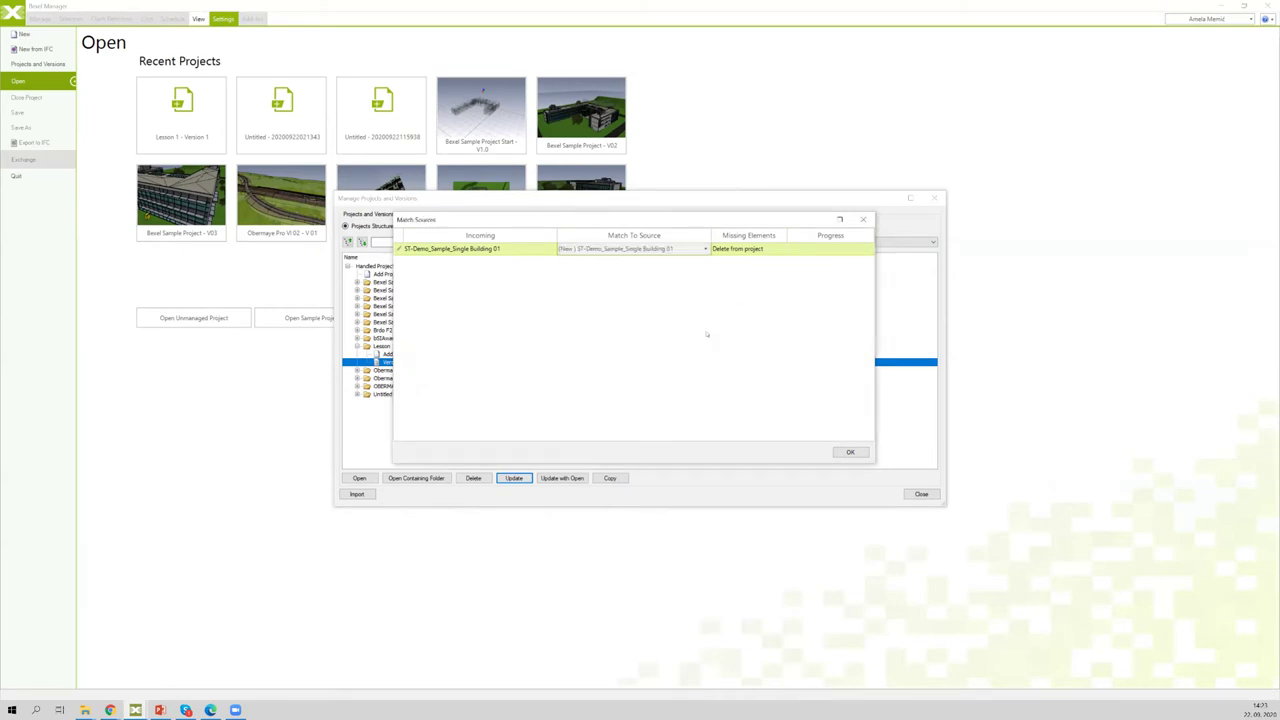
click(785, 250)
click(782, 249)
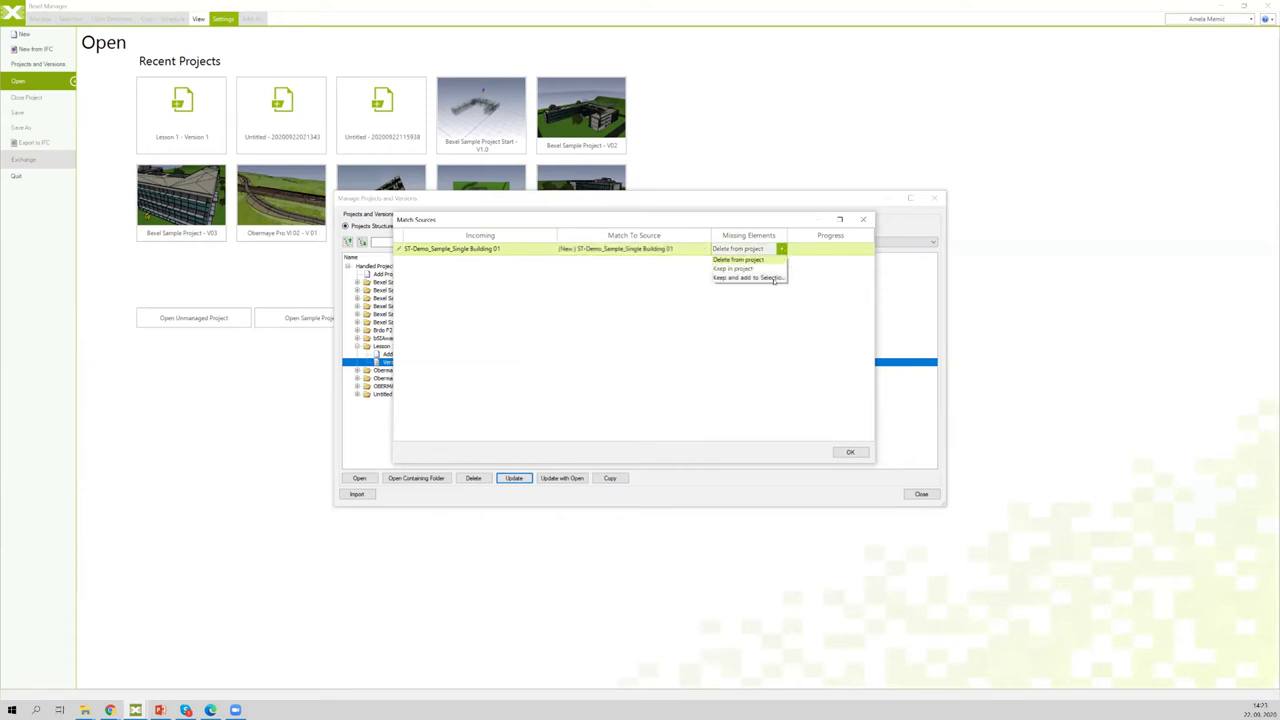
click(773, 278)
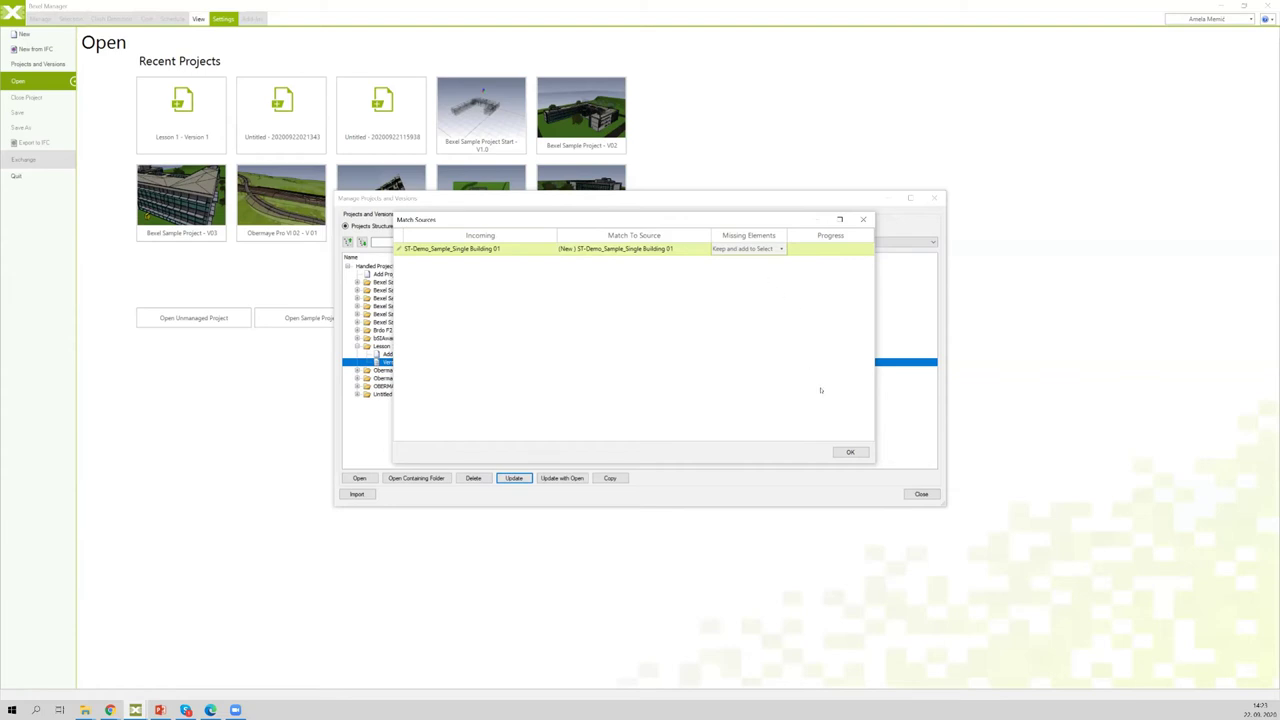
click(848, 453)
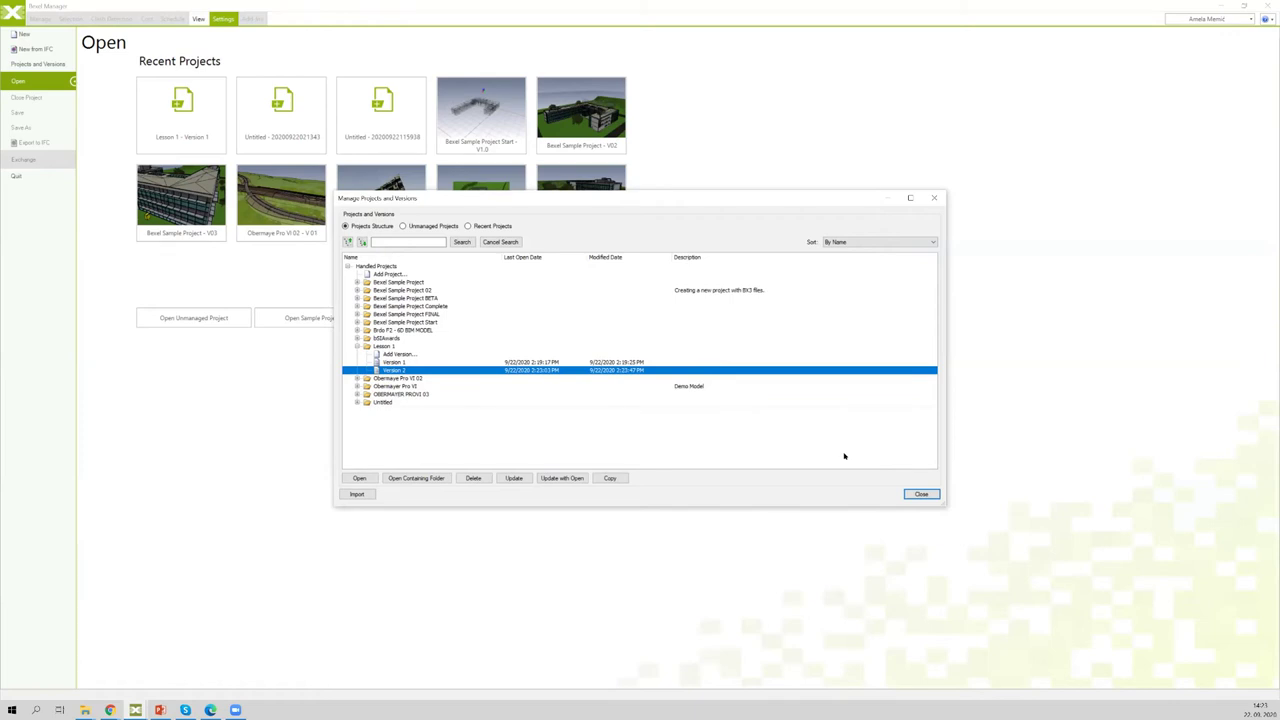
click(921, 494)
click(921, 494)
Step: Open Lesson 1 Version 2 and inspect the site model, selecting the terrain surface
click(393, 371)
click(360, 478)
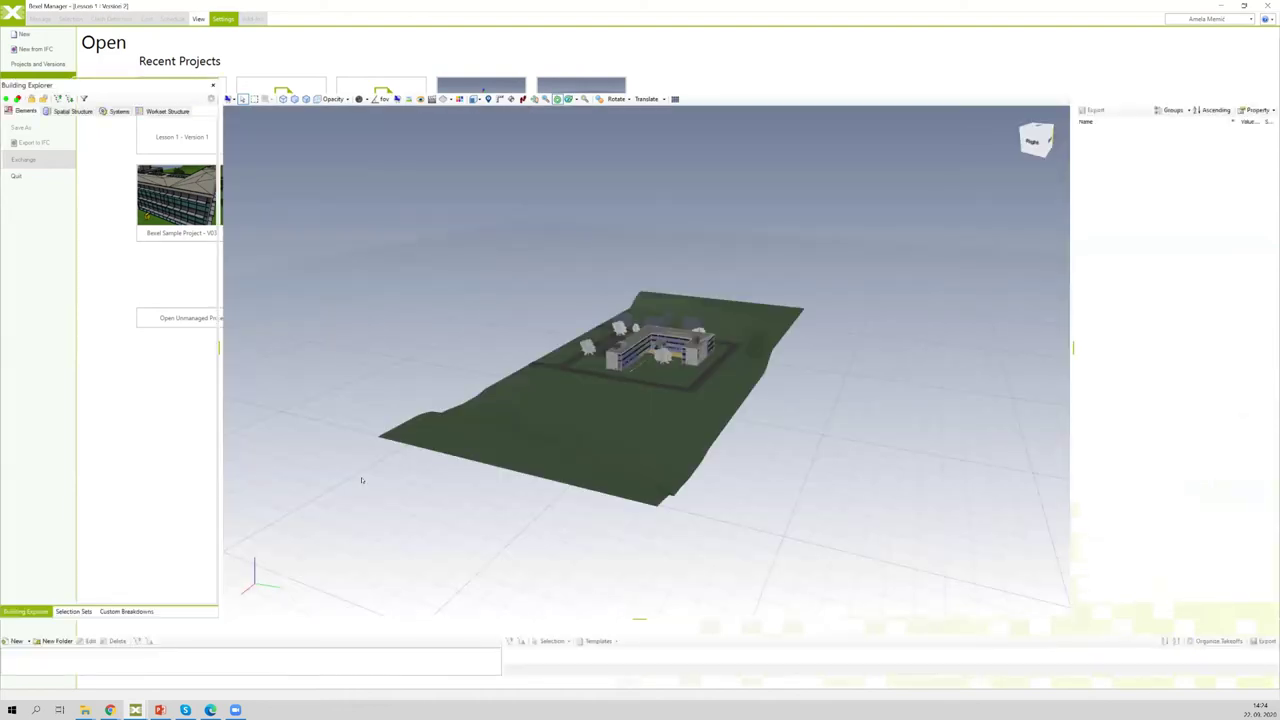
drag(443, 324, 662, 322)
click(683, 340)
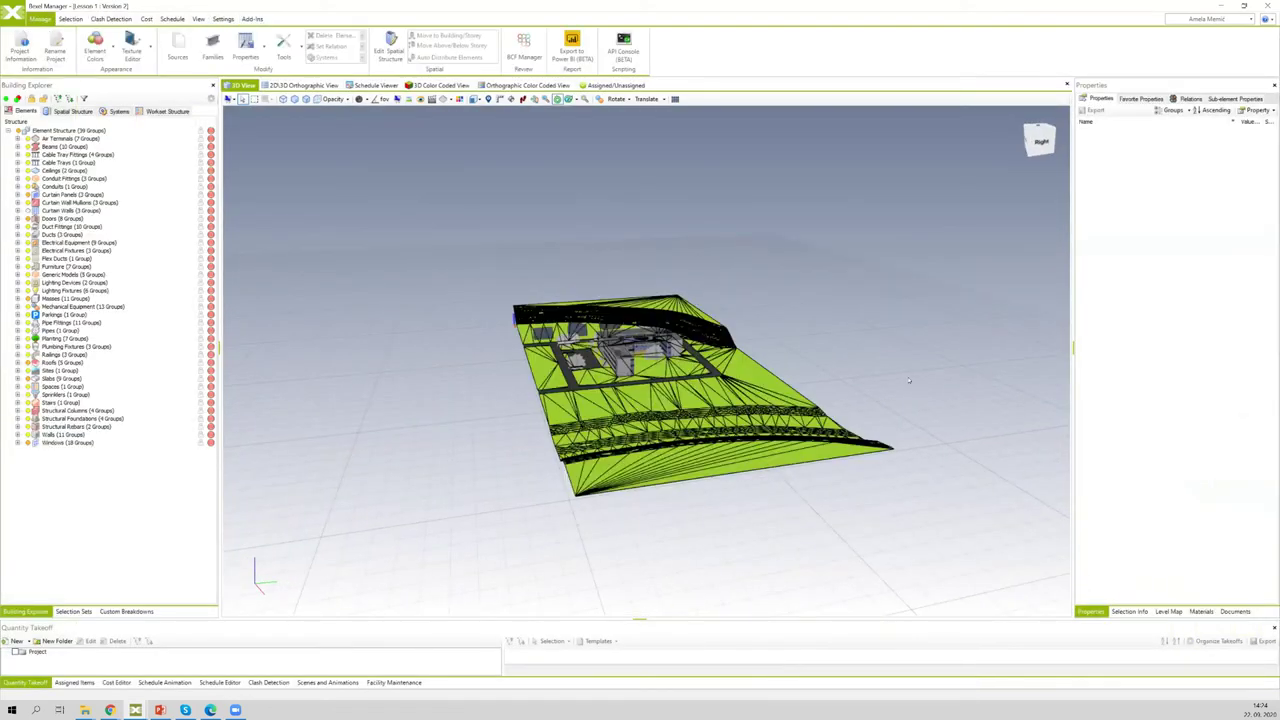
scroll(790, 321, up, 2)
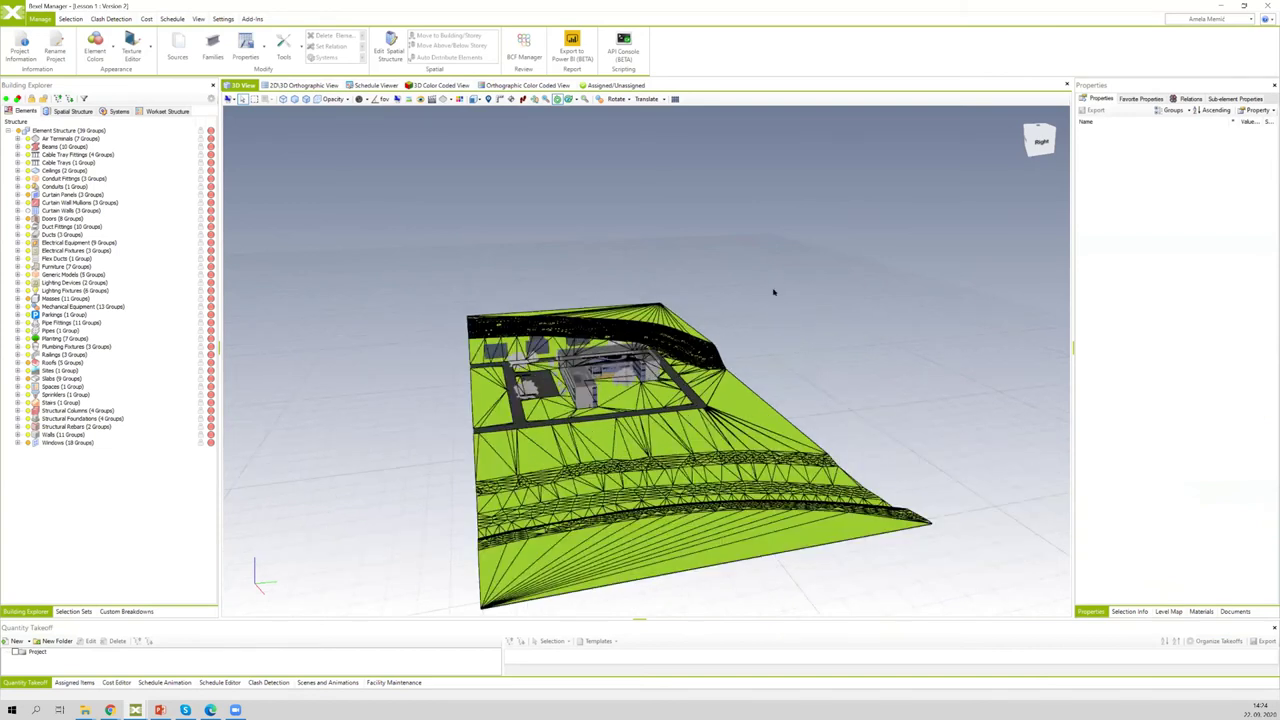
mouse_move(722, 347)
mouse_down()
mouse_move(471, 569)
mouse_move(452, 534)
mouse_up()
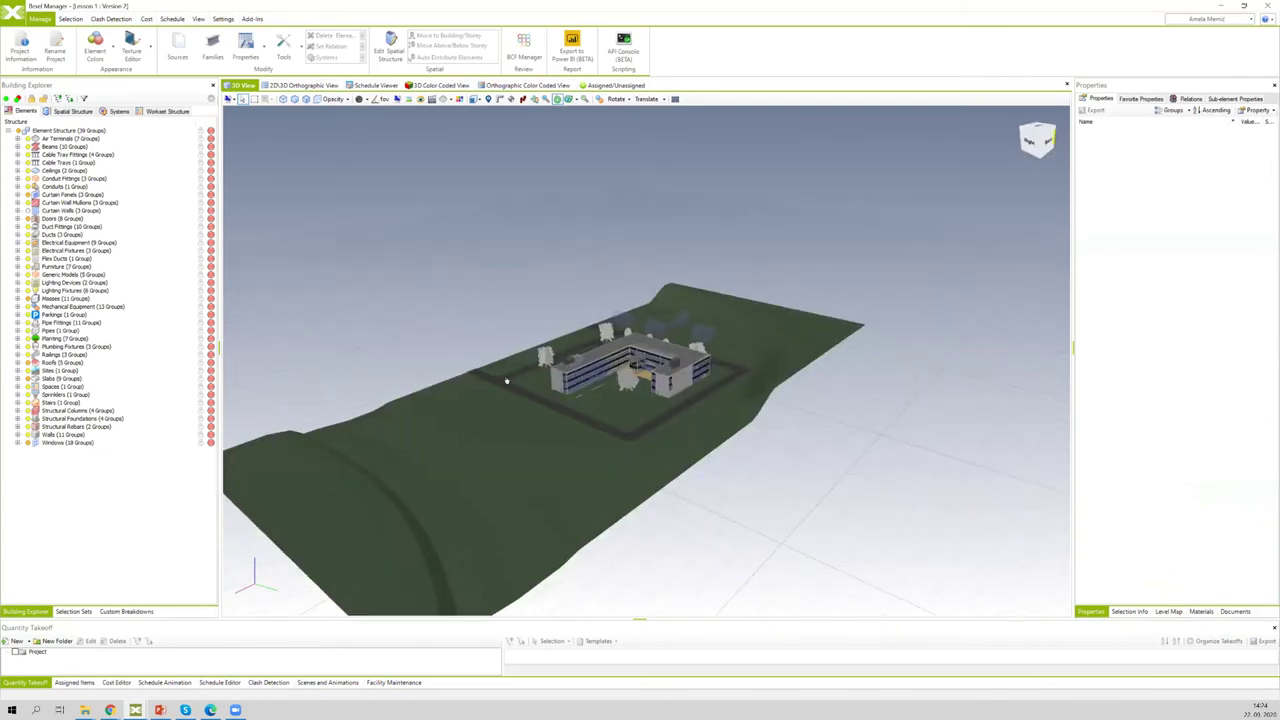
click(709, 371)
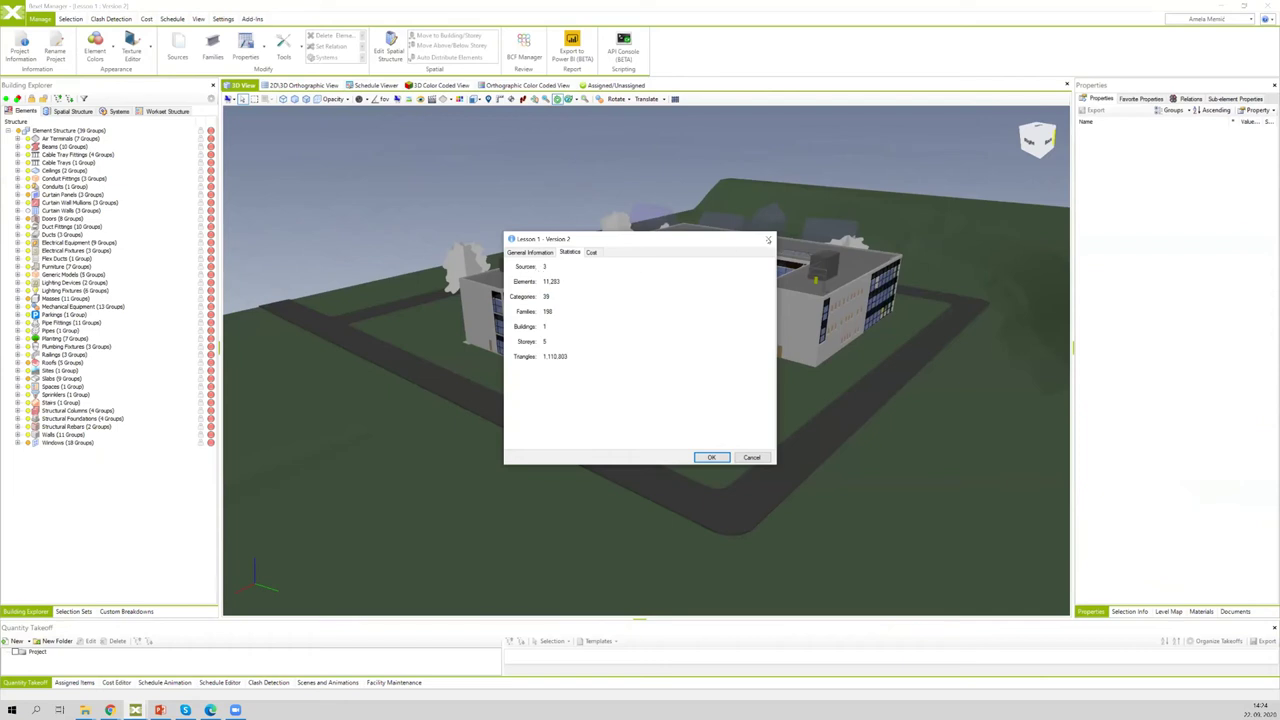
Step: Dismiss the Version 2 statistics summary
key(Escape)
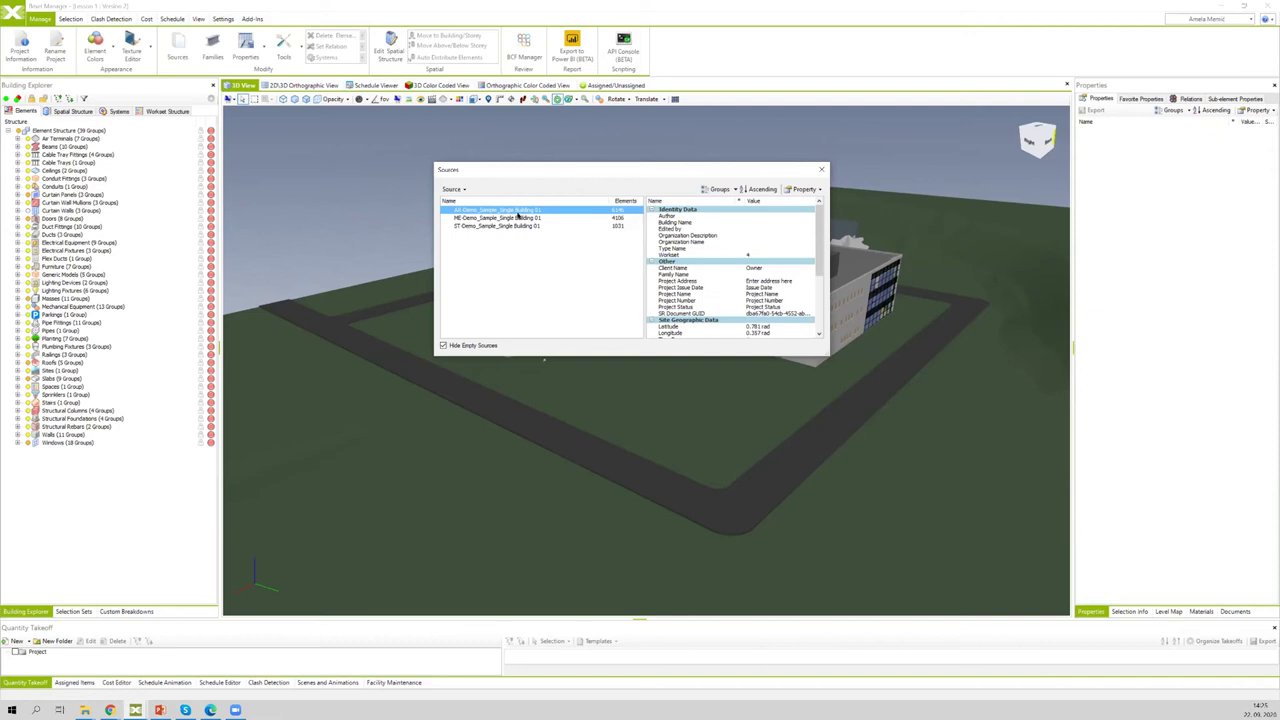
Step: Compare the properties of the ST, ME and AR sources
click(515, 226)
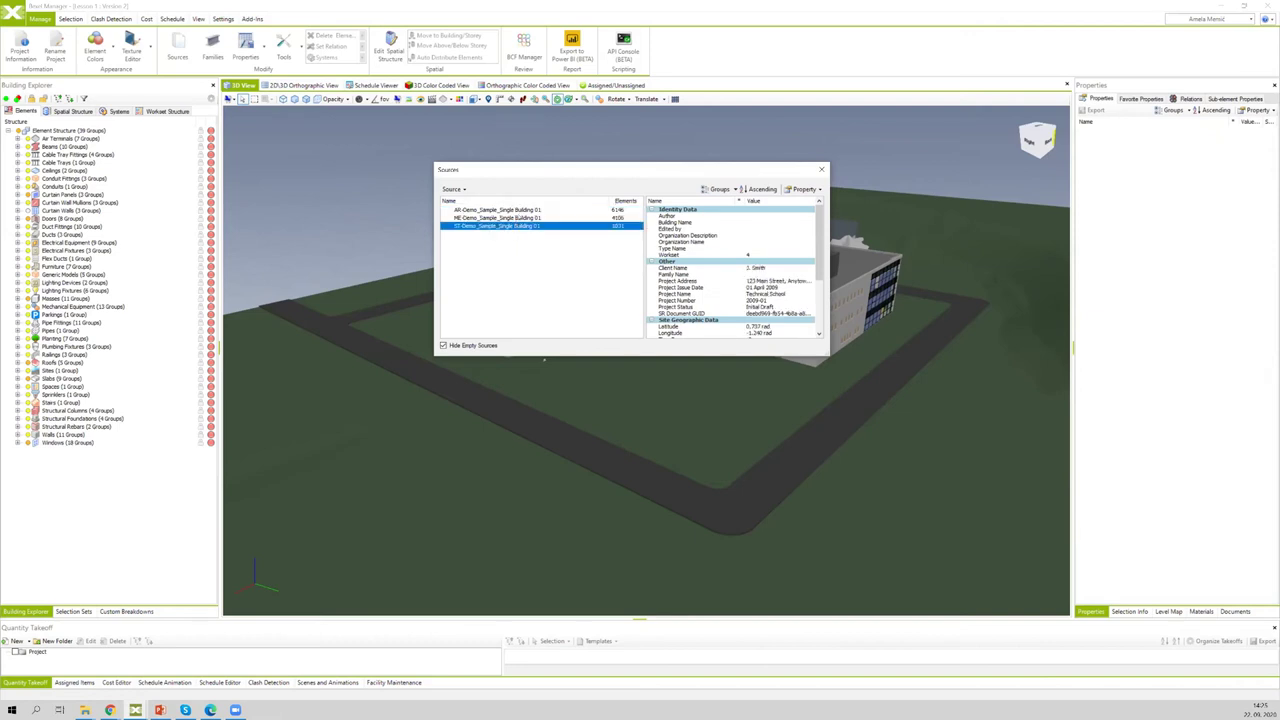
click(518, 218)
click(470, 210)
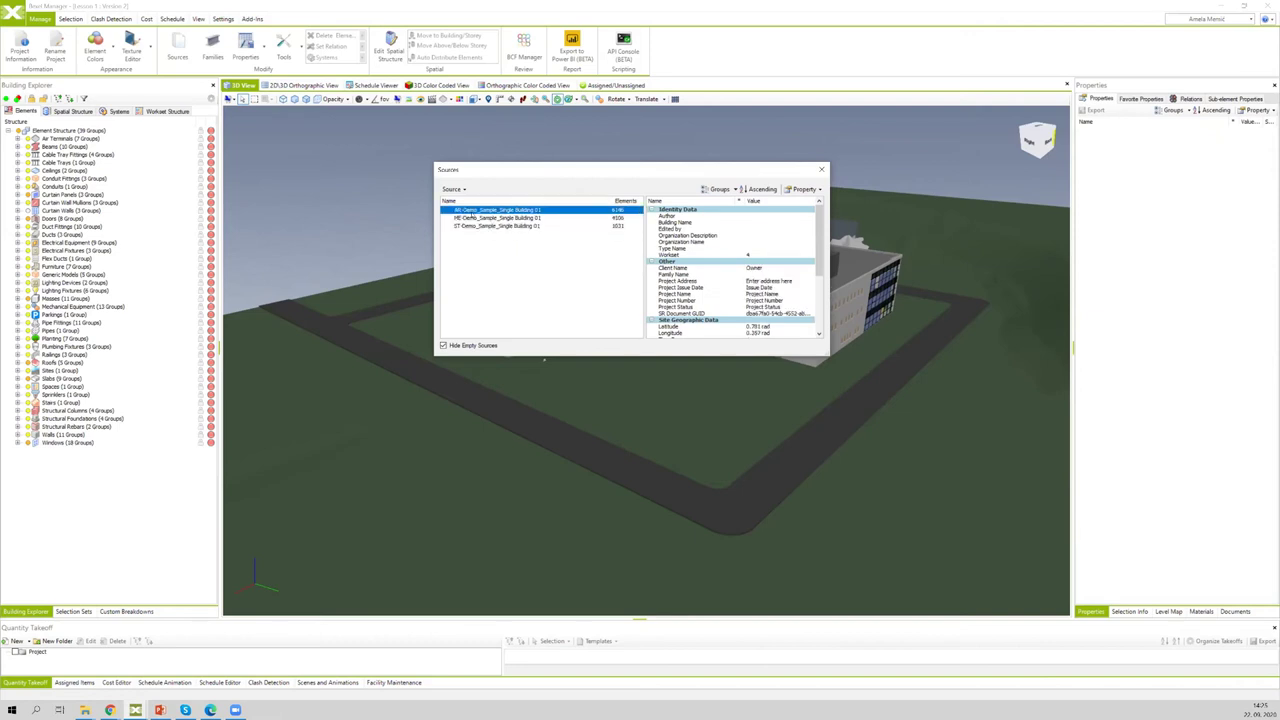
click(465, 218)
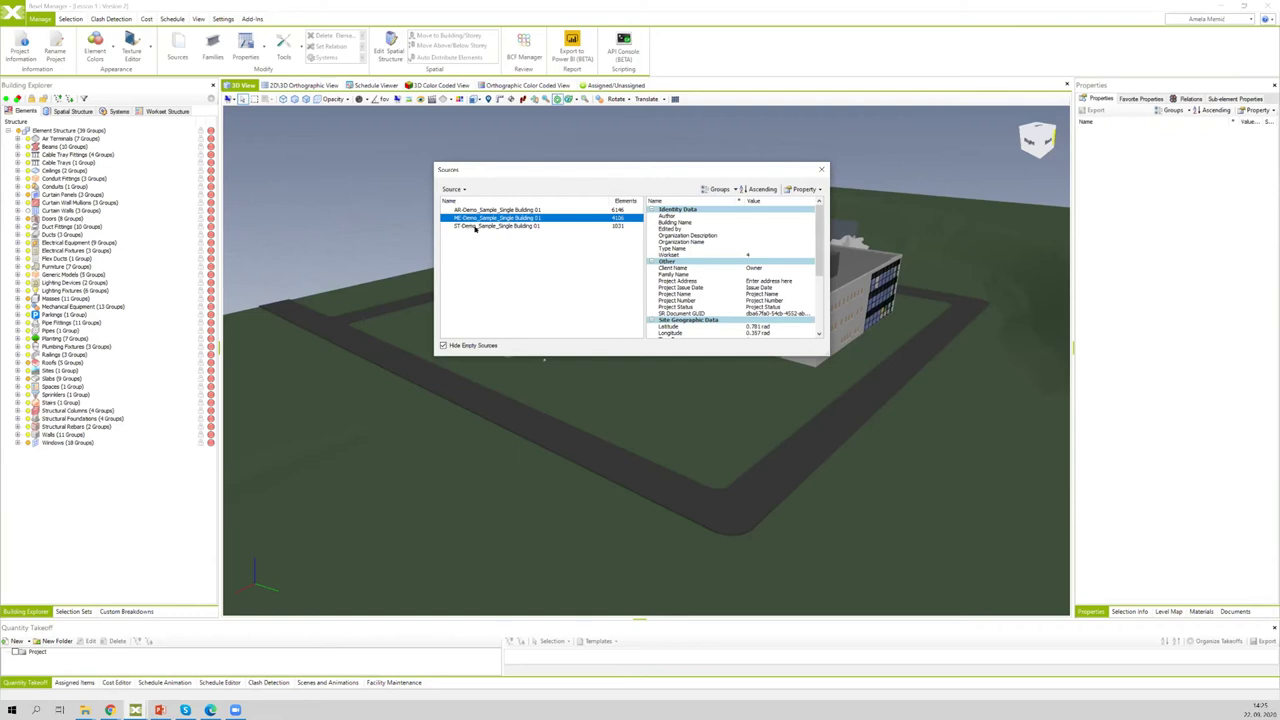
click(474, 226)
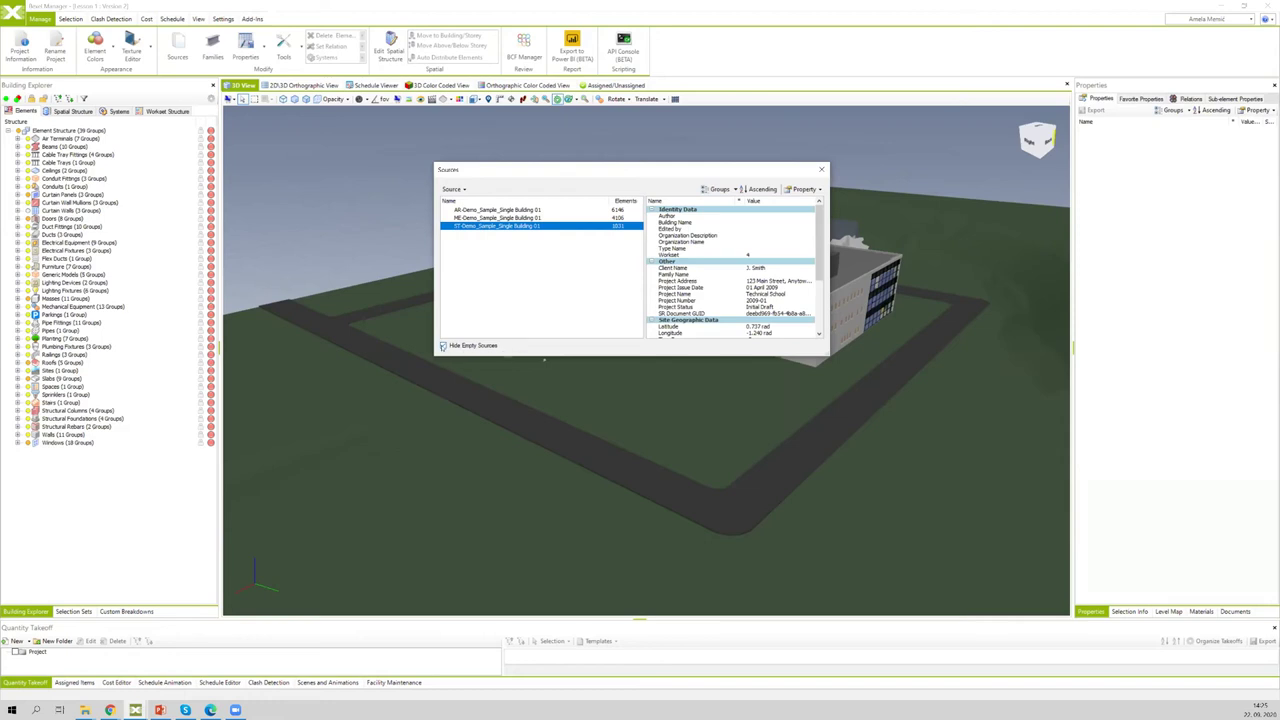
Step: Show empty sources, enlarge the Sources window to see reference point data, then close it
click(465, 345)
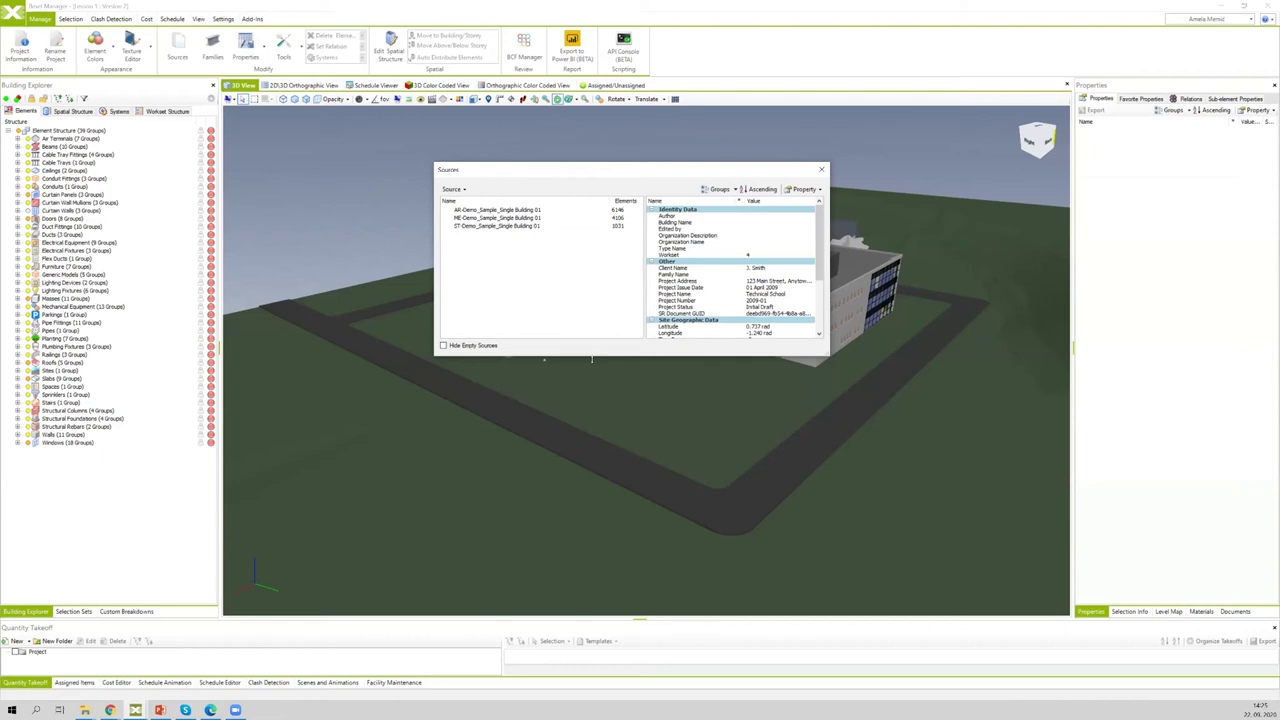
drag(591, 358, 591, 402)
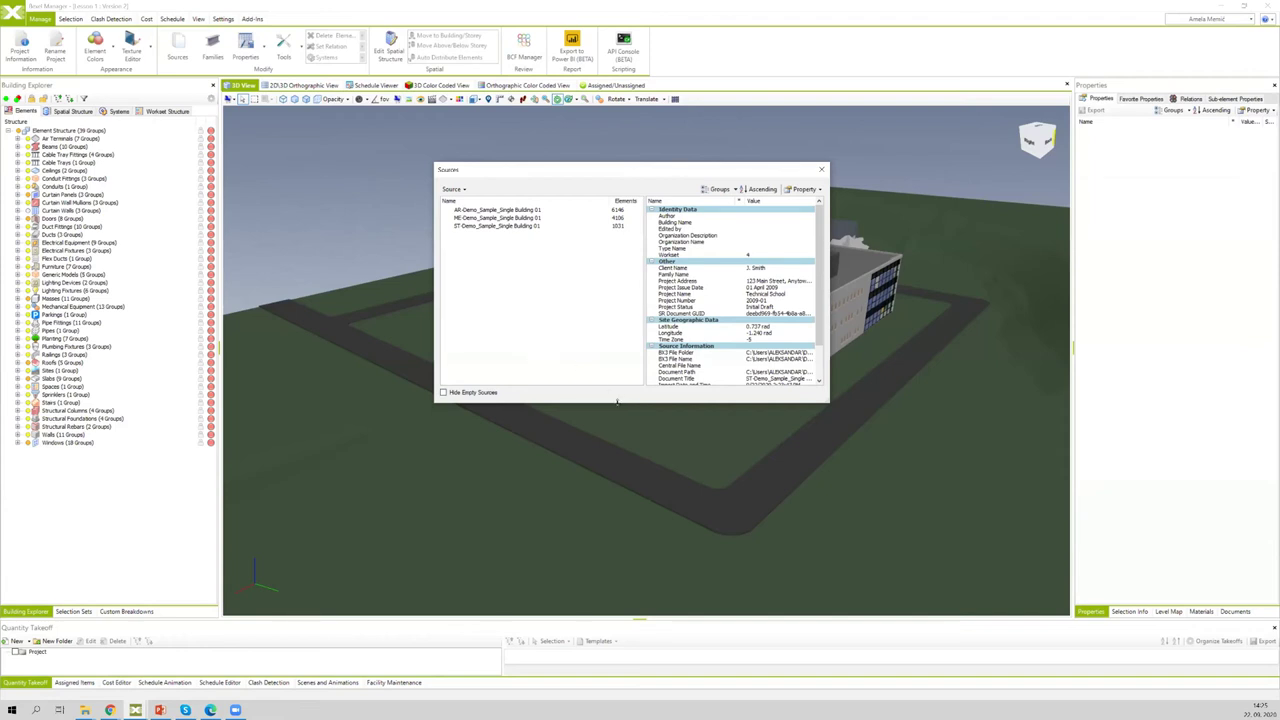
drag(608, 432, 598, 386)
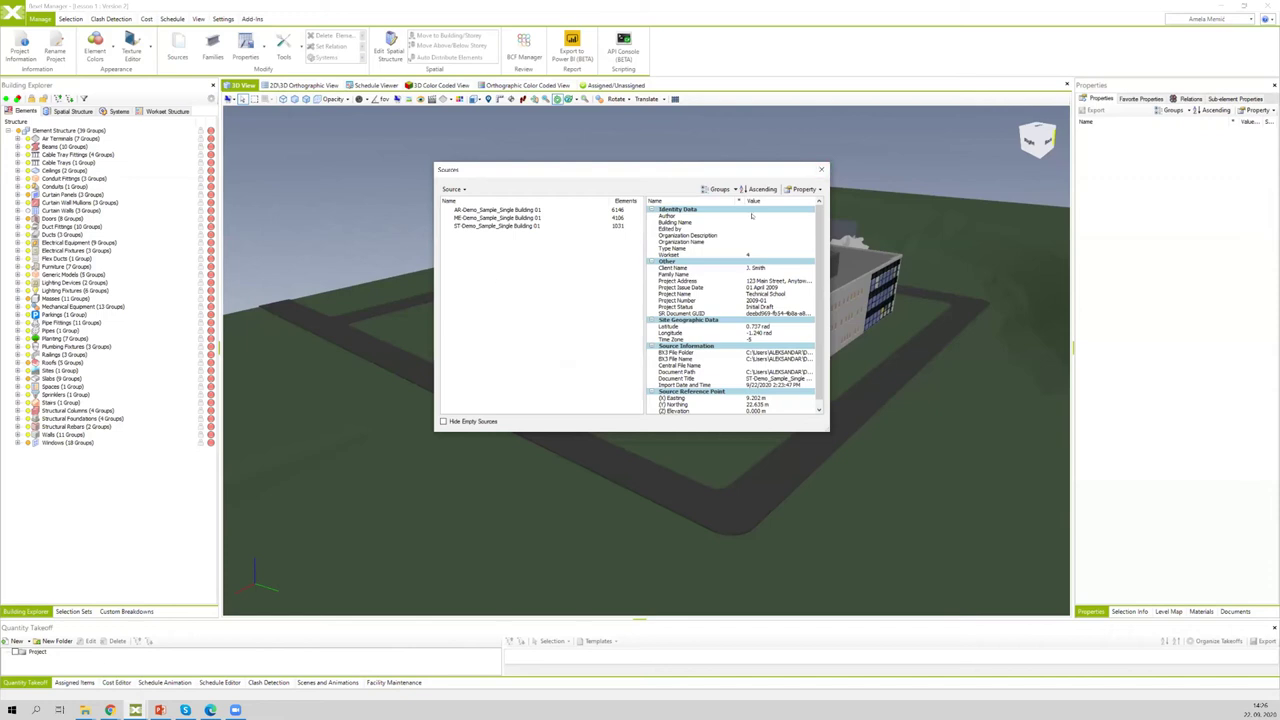
click(821, 169)
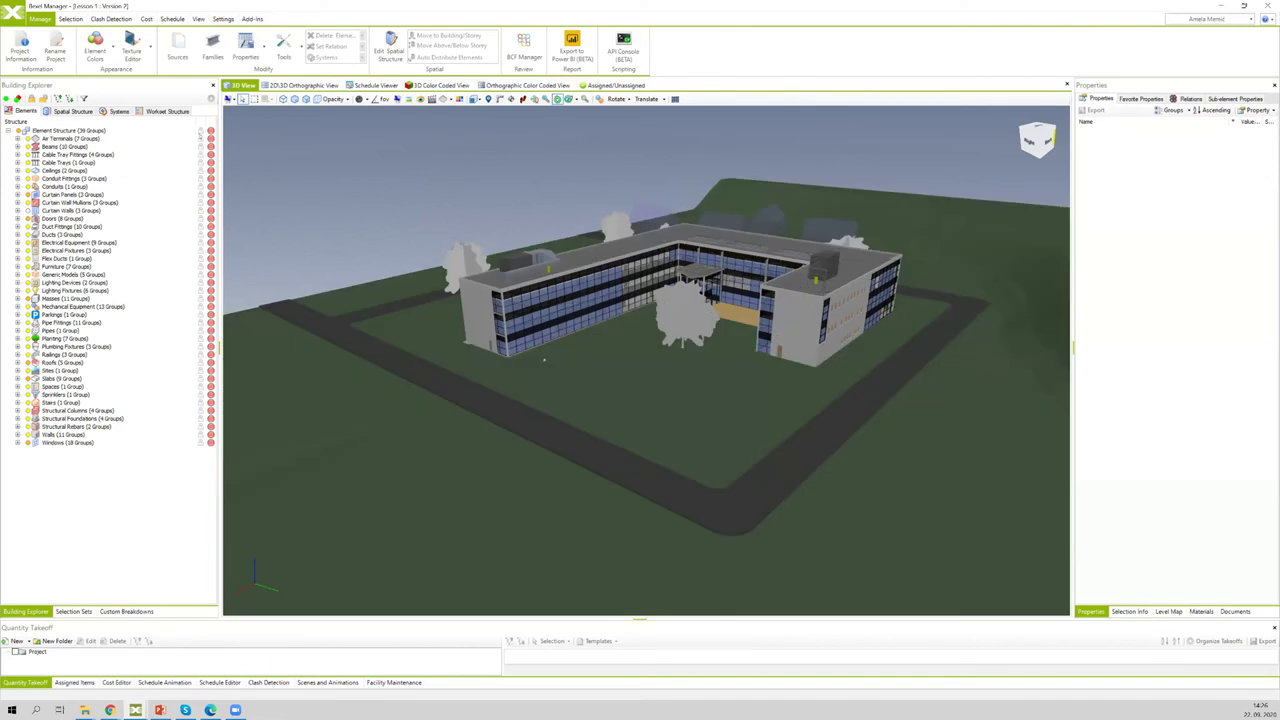
click(12, 18)
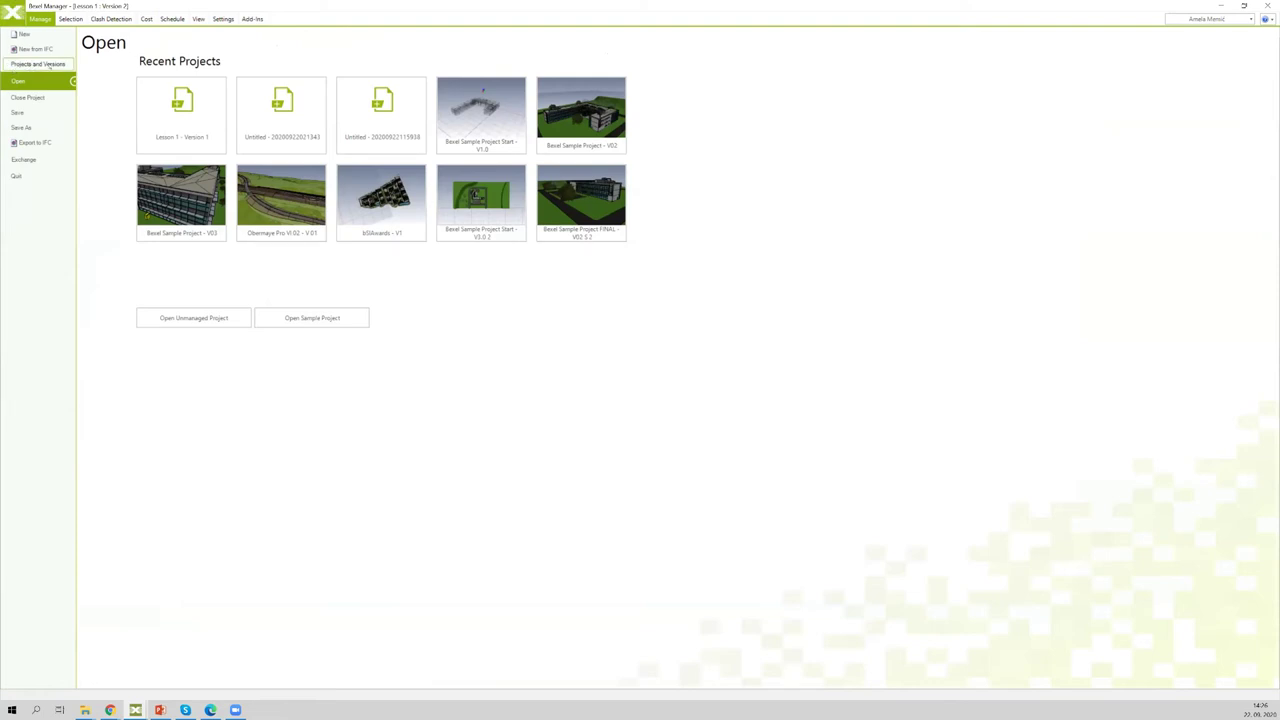
click(49, 65)
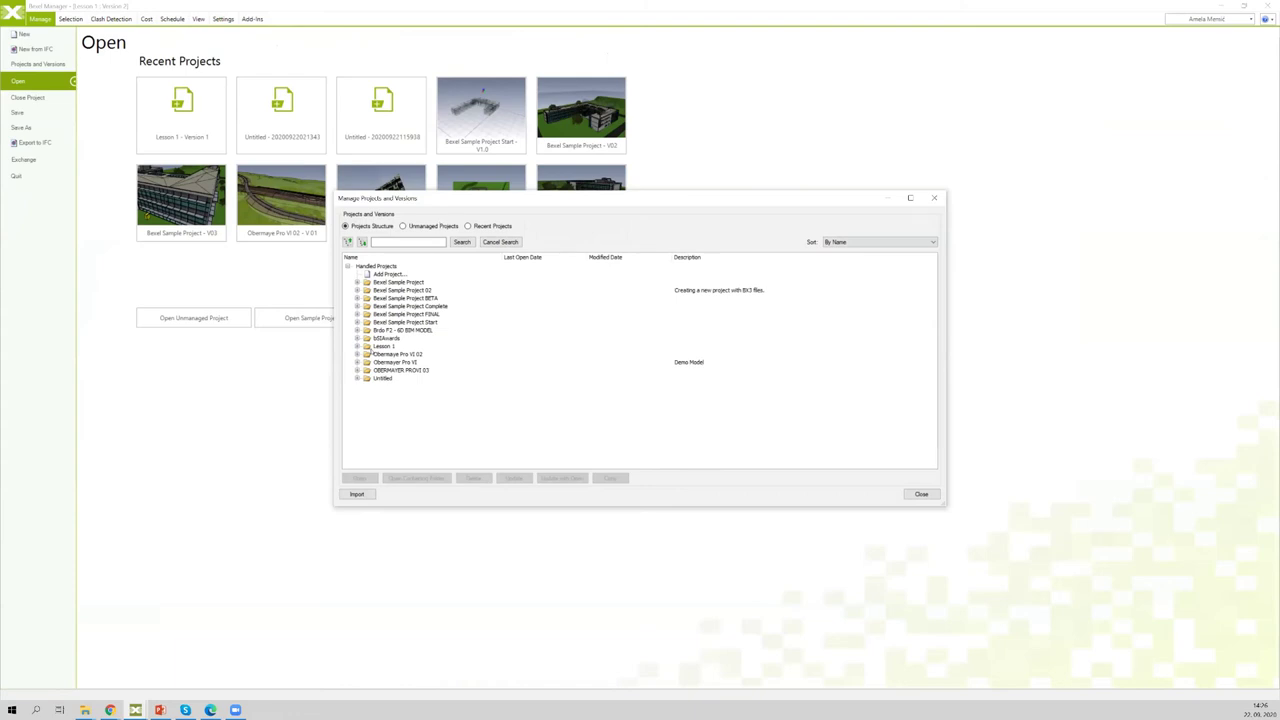
click(357, 346)
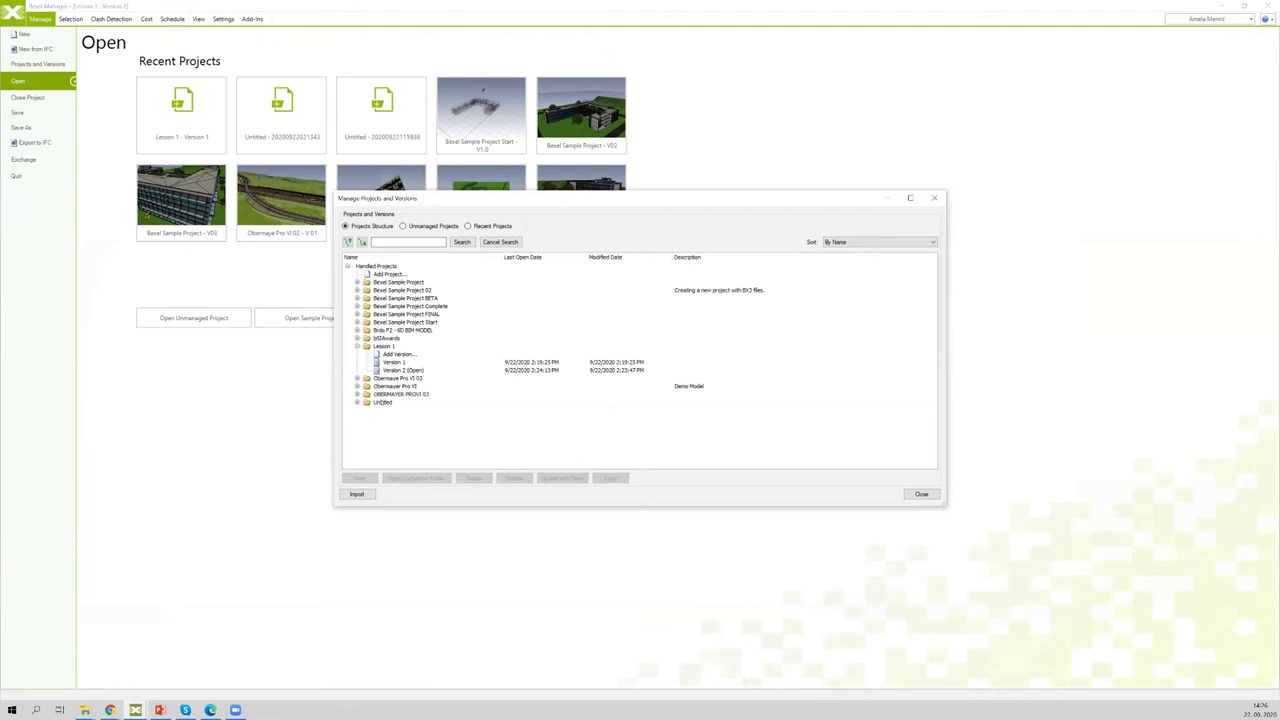
click(357, 402)
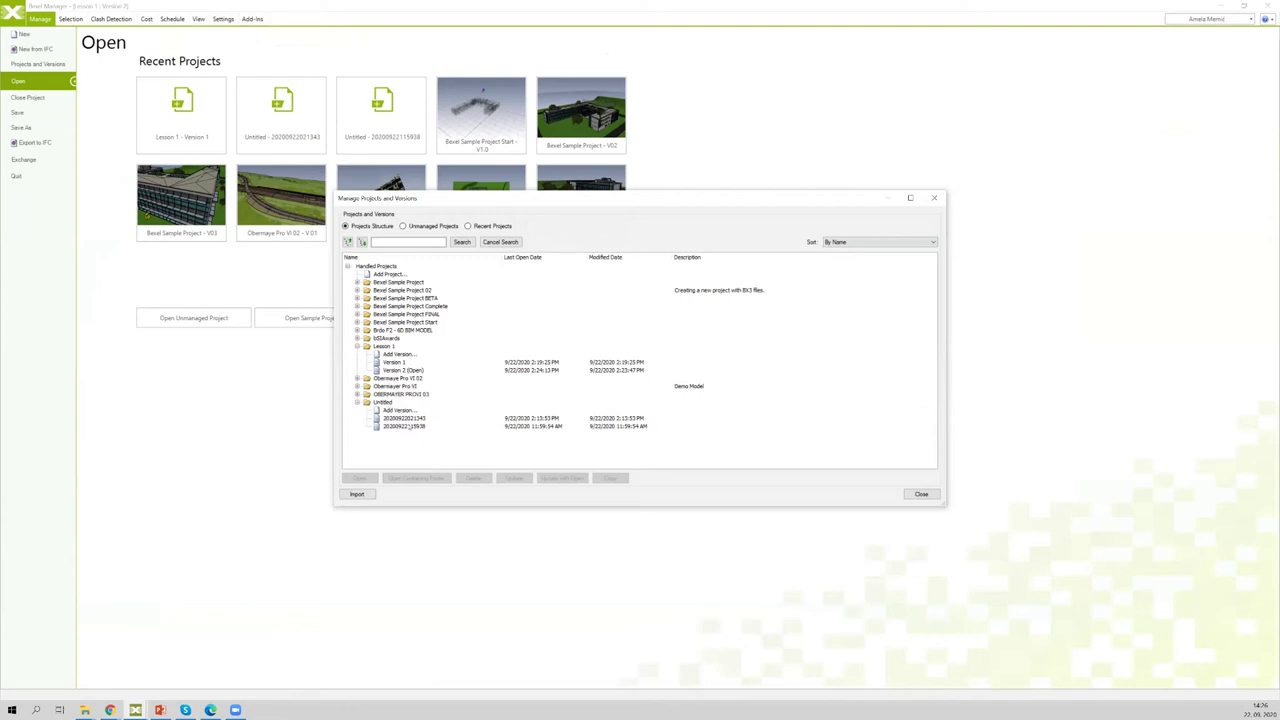
click(402, 426)
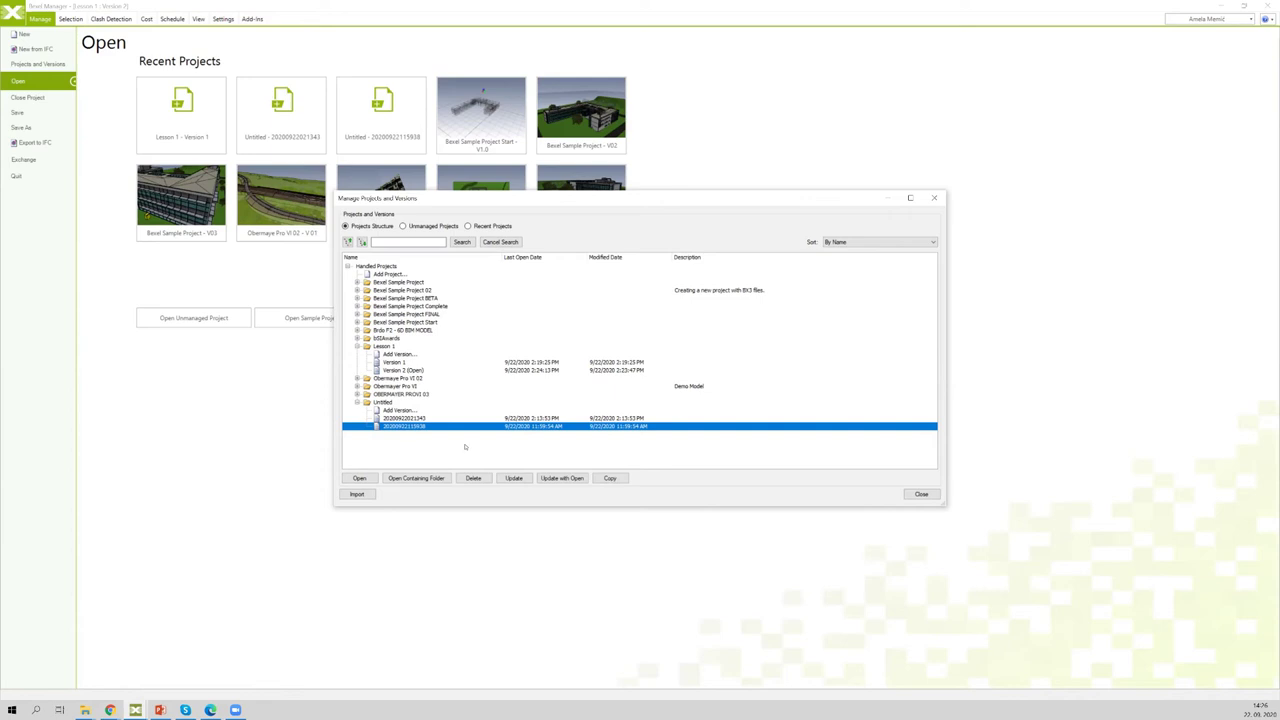
click(473, 479)
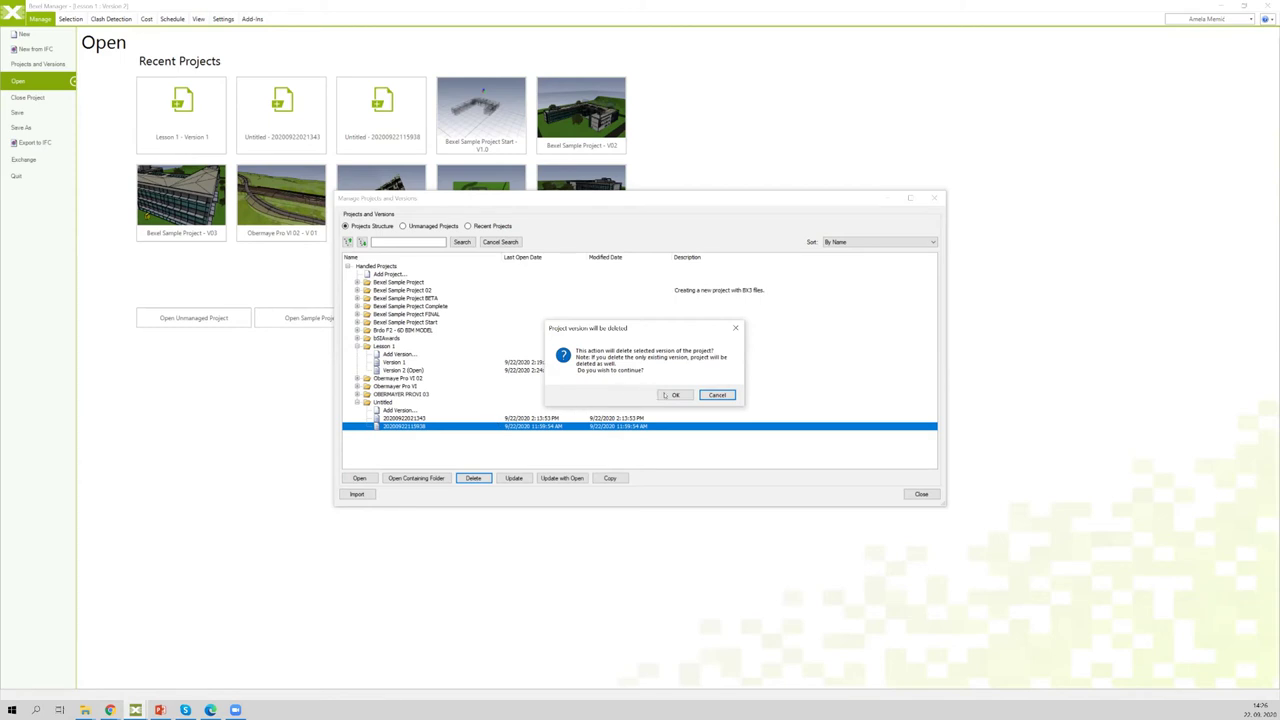
click(670, 395)
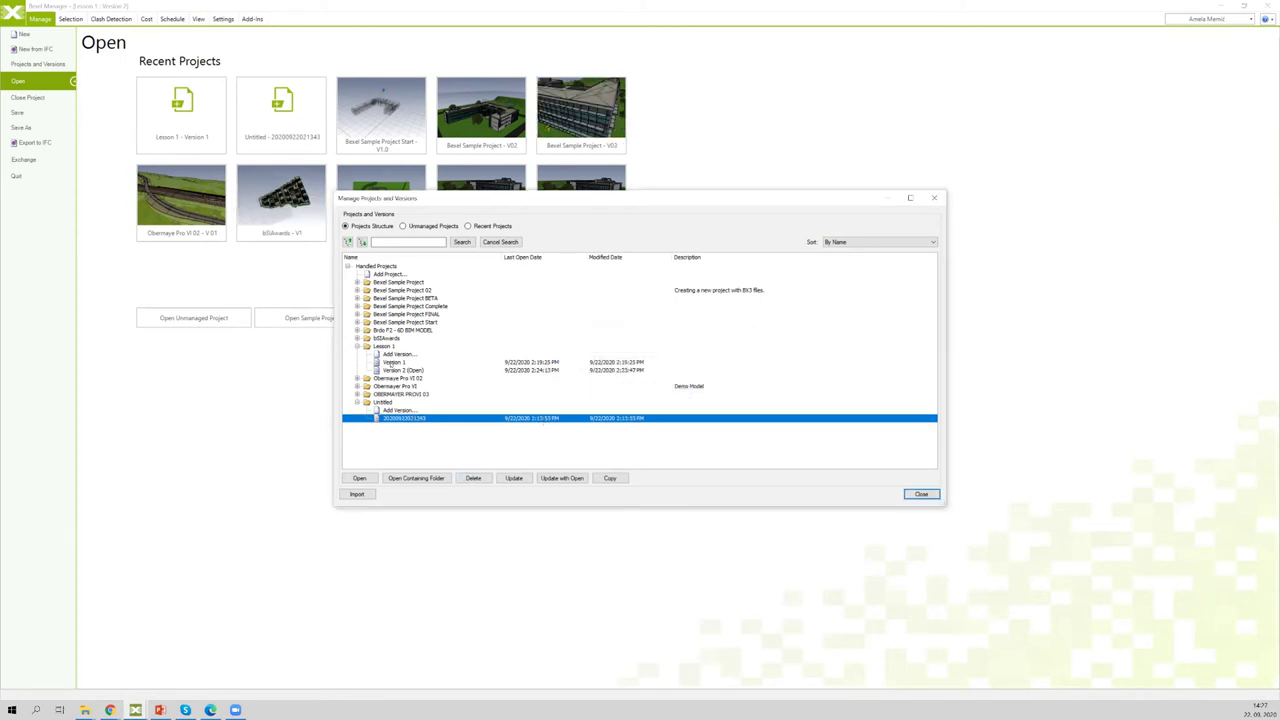
click(380, 363)
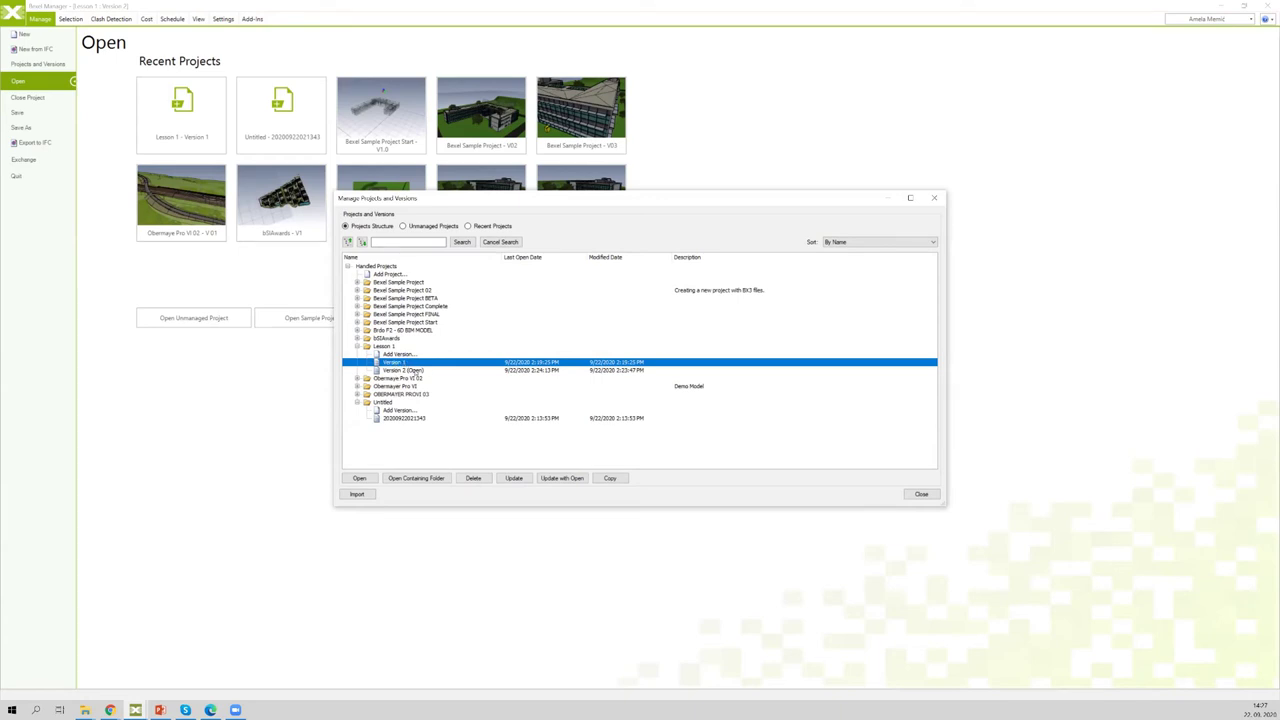
Step: Copy Version 1 into a new version named 'Version 3'
click(405, 370)
click(395, 362)
click(610, 478)
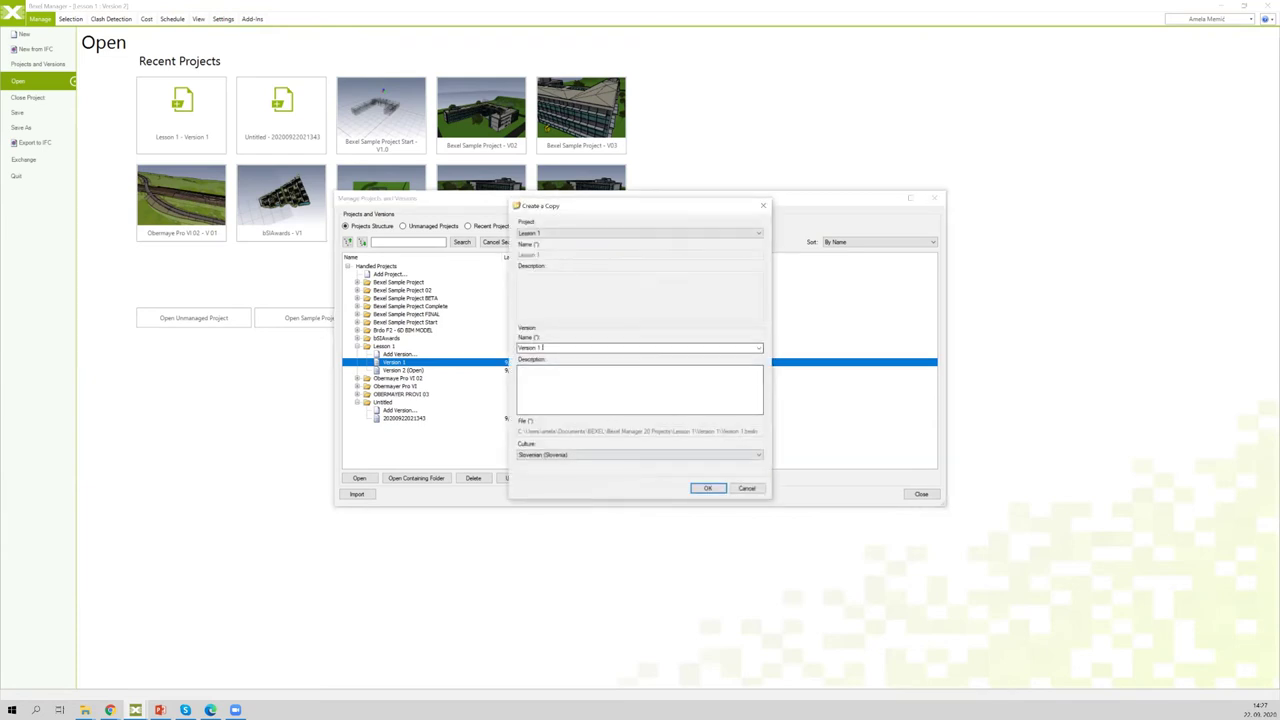
click(562, 347)
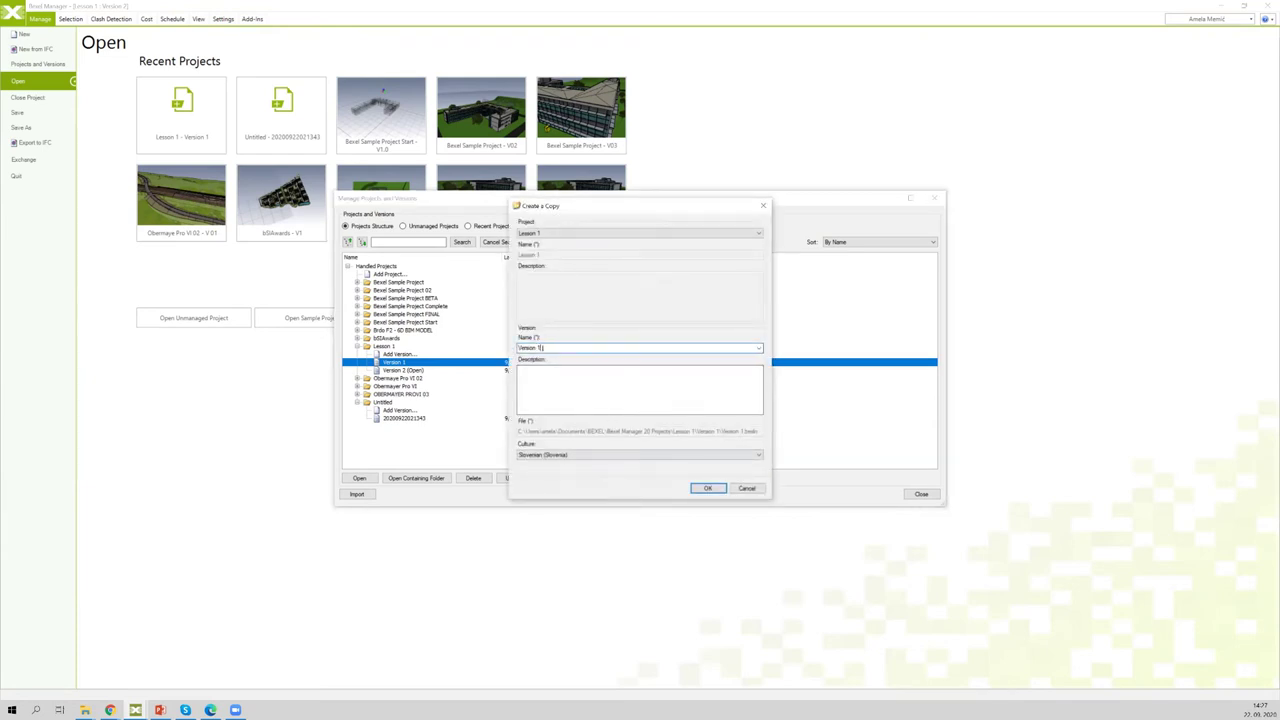
key(BackSpace)
text(3)
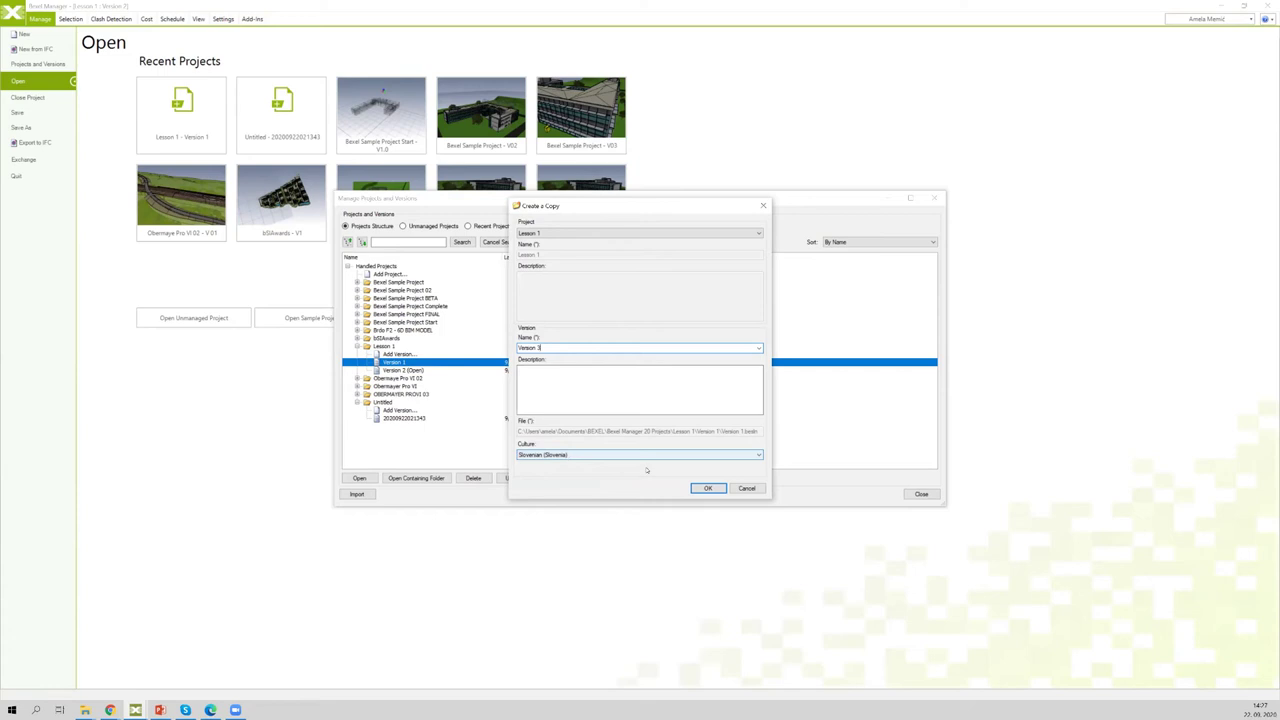
click(708, 489)
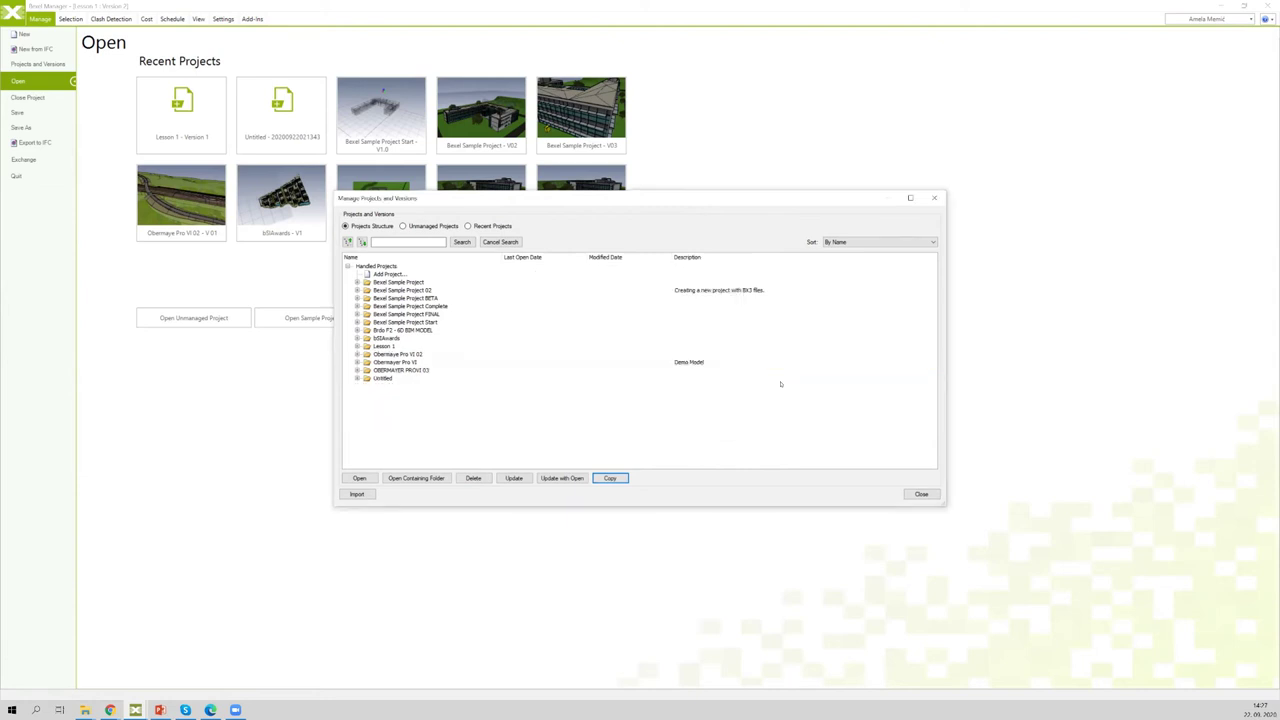
Step: Check Version 3 under Lesson 1 and close the project manager
click(357, 346)
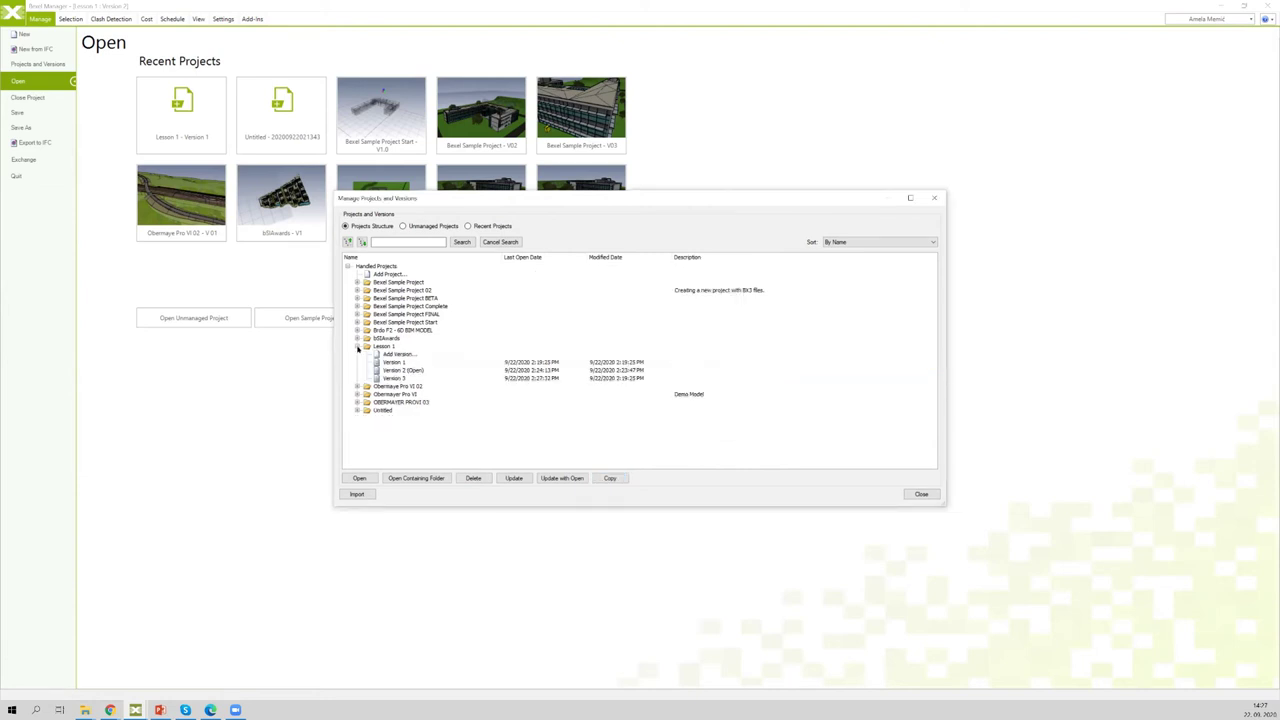
click(391, 378)
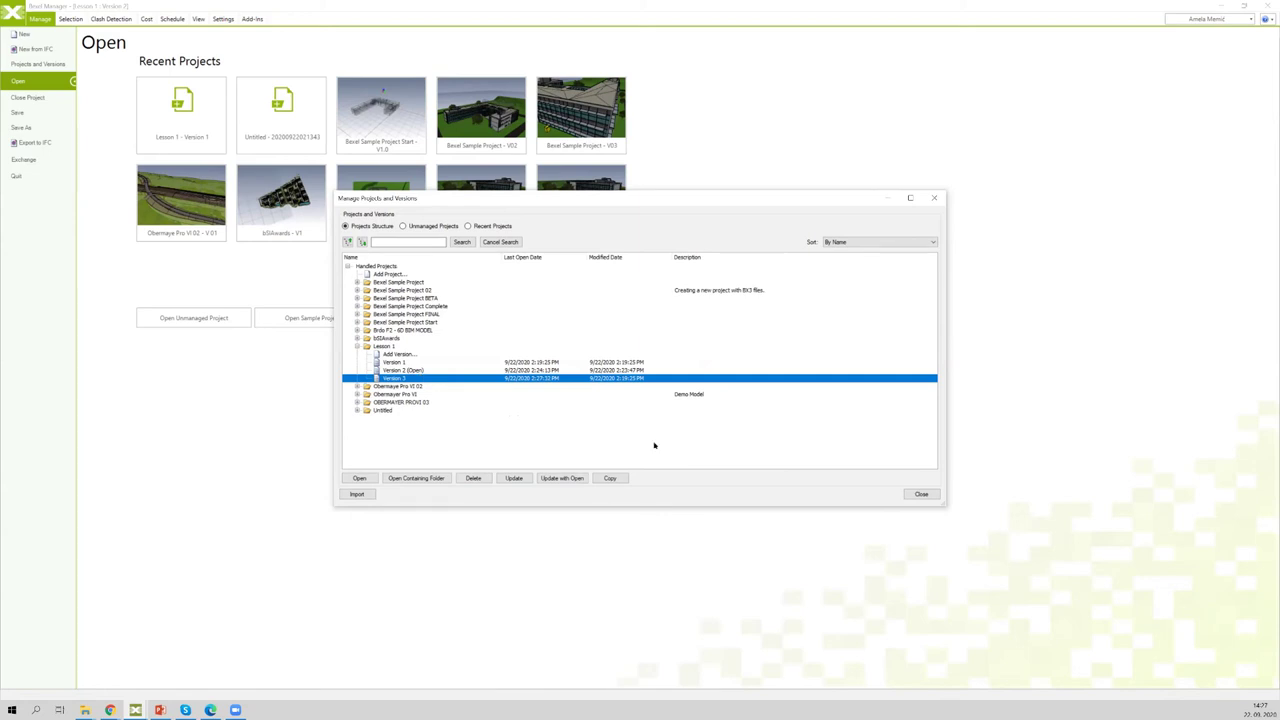
click(922, 494)
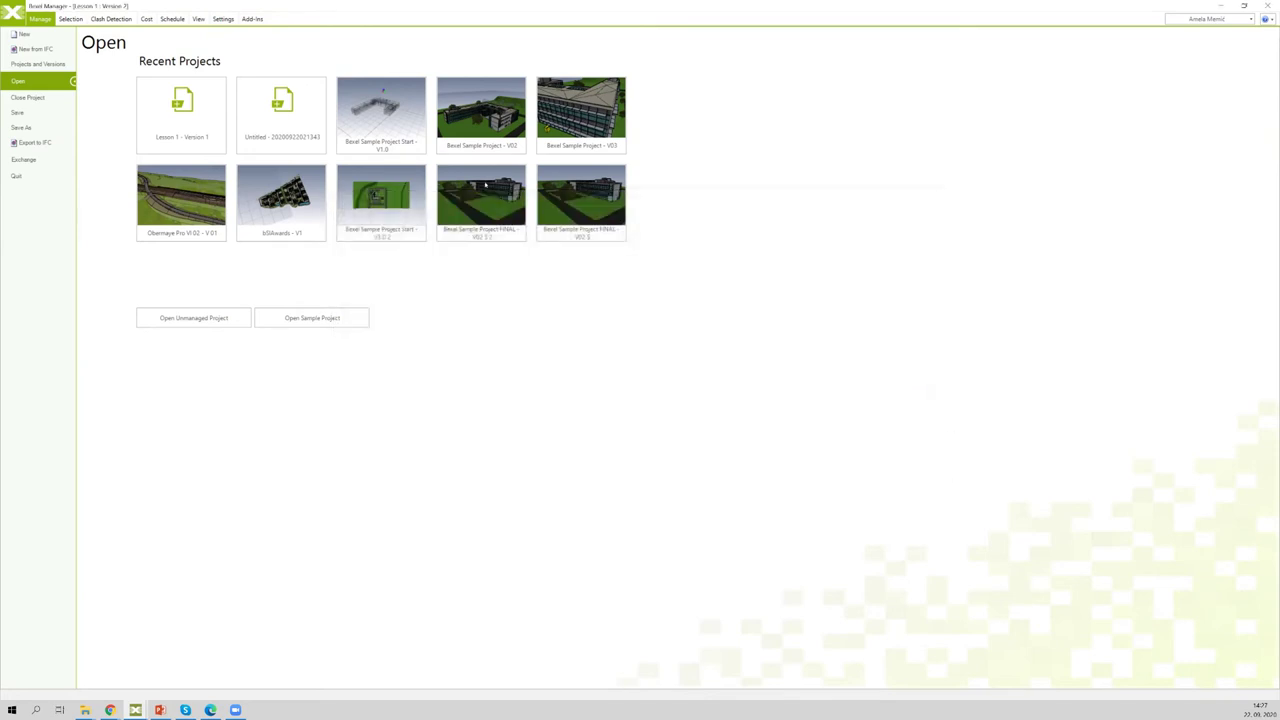
Step: Bring the Bexel Sample Project Start - V1.0 window to the front
click(8, 8)
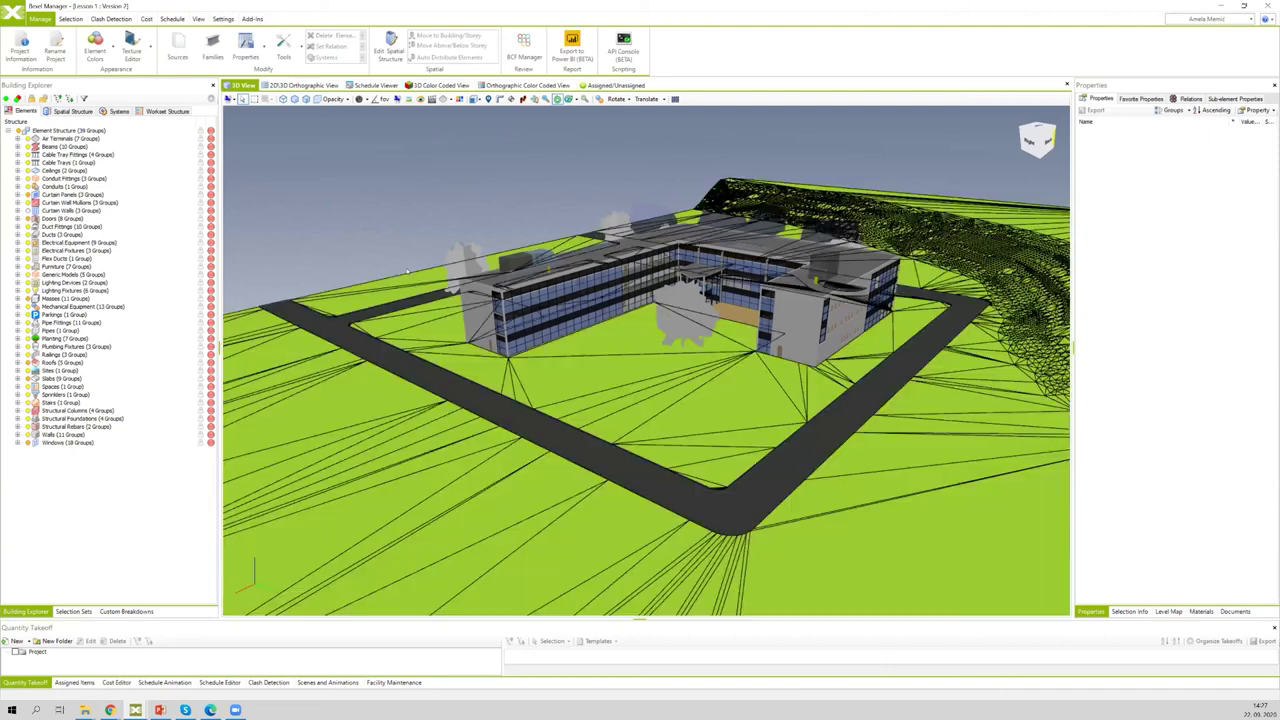
mouse_move(134, 710)
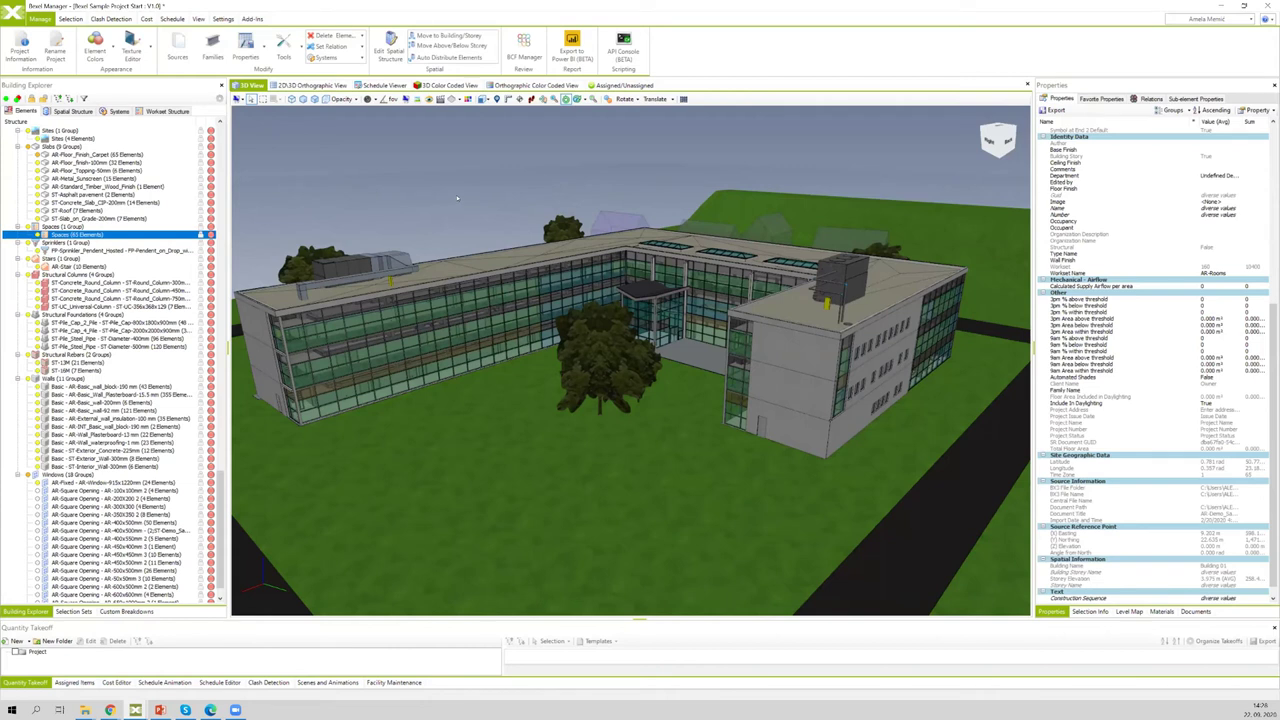
Step: Orbit the sample building and scroll the Building Explorer tree back to its top categories
drag(465, 169, 836, 427)
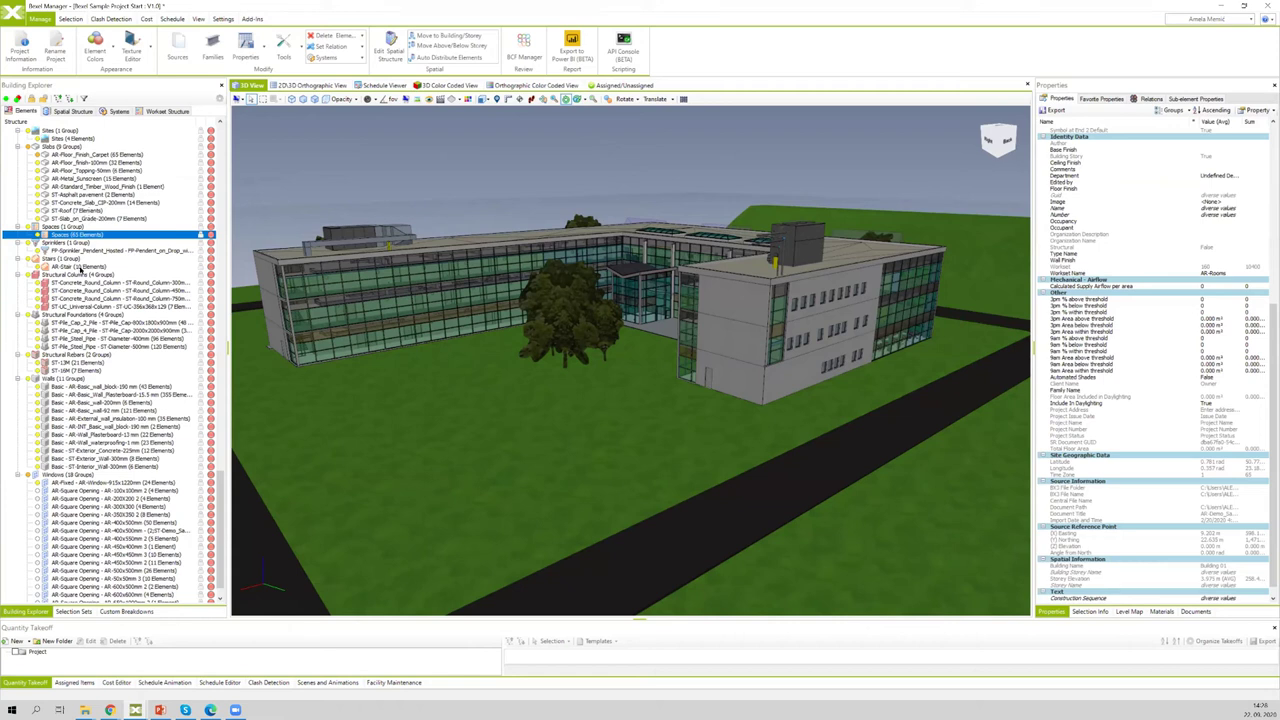
scroll(218, 483, up, 3)
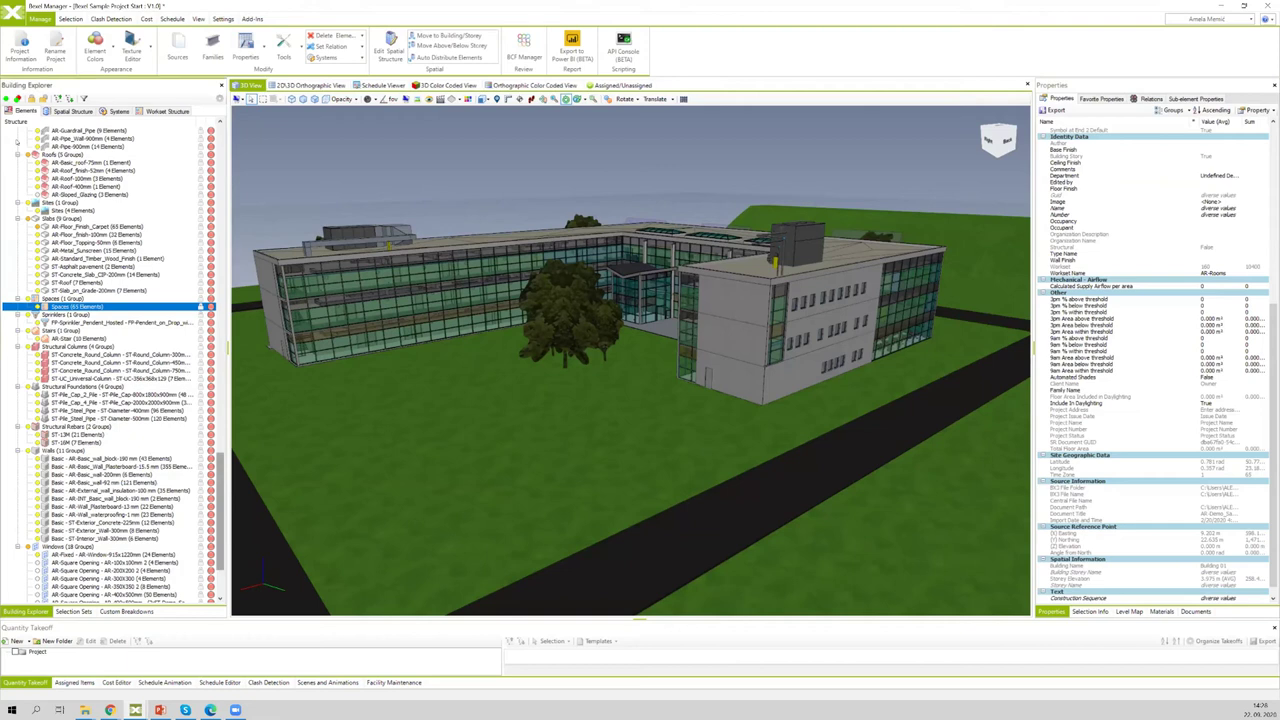
scroll(12, 128, up, 1)
scroll(53, 118, up, 10)
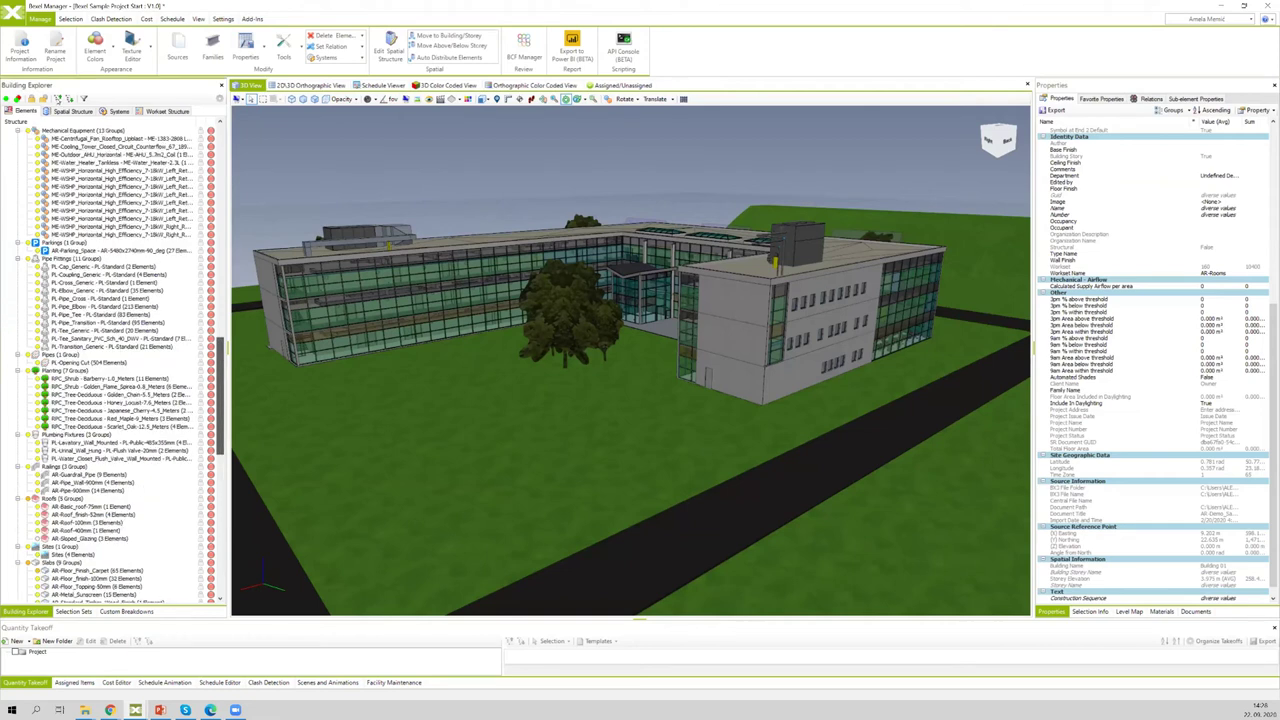
scroll(55, 162, up, 9)
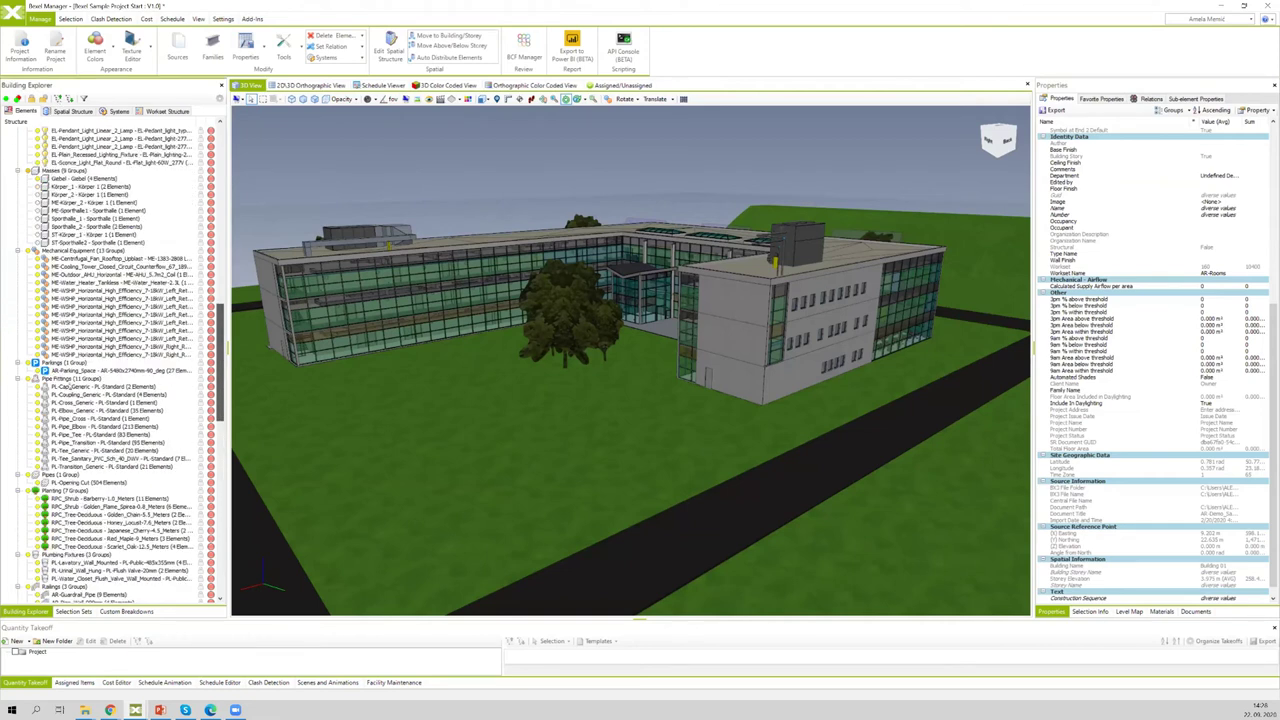
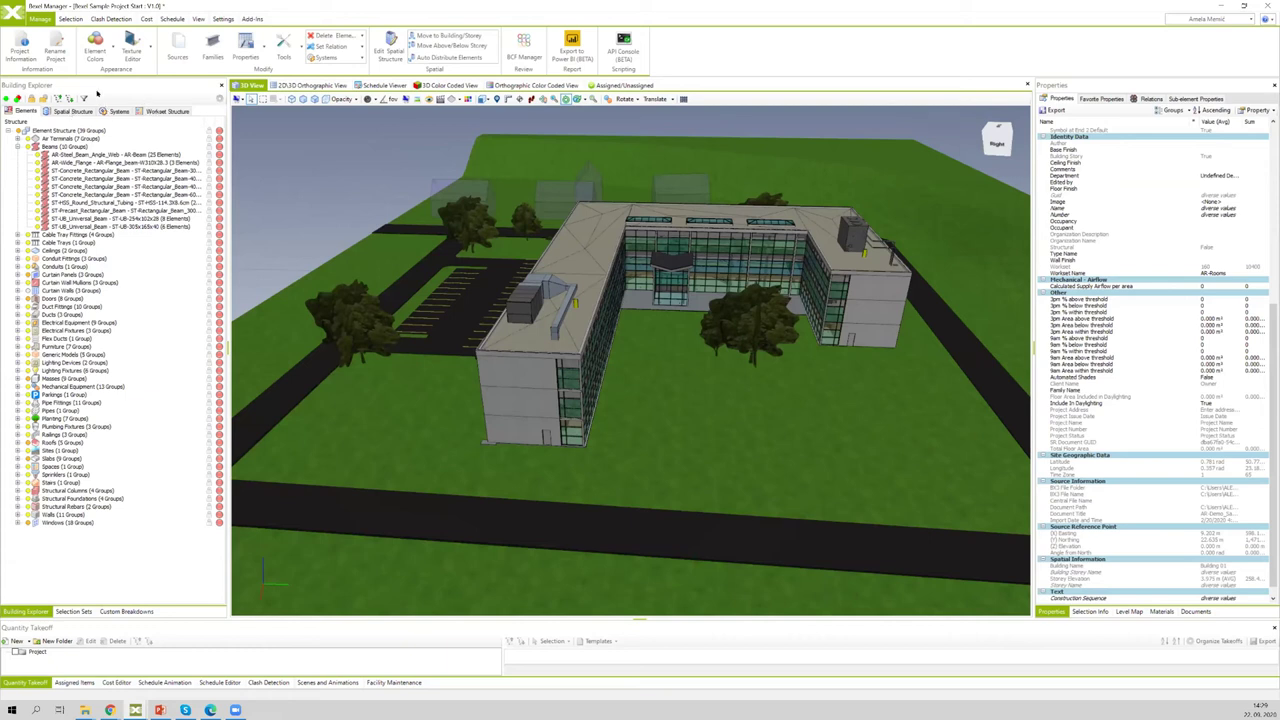
Step: Collapse the Beams group in the Elements tree
click(8, 113)
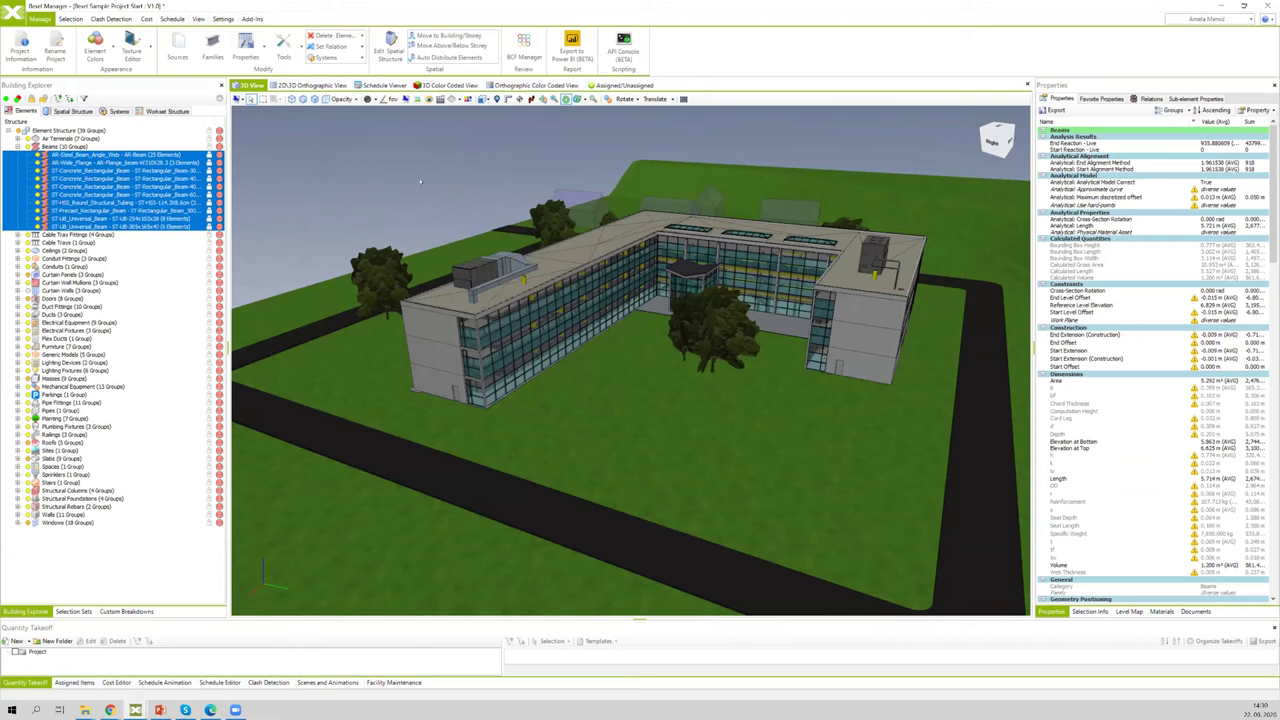
Step: Isolate the selected beams in the 3D view, then hide the whole Beams group
right_click(303, 159)
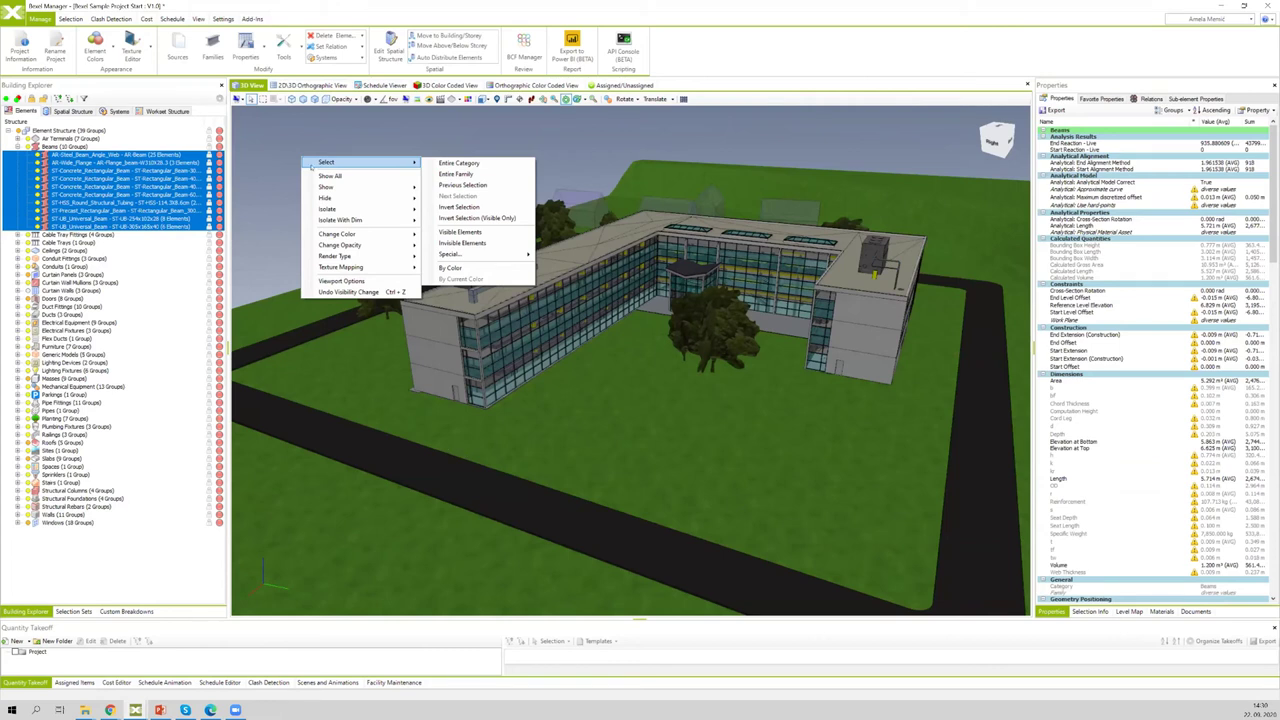
key(i)
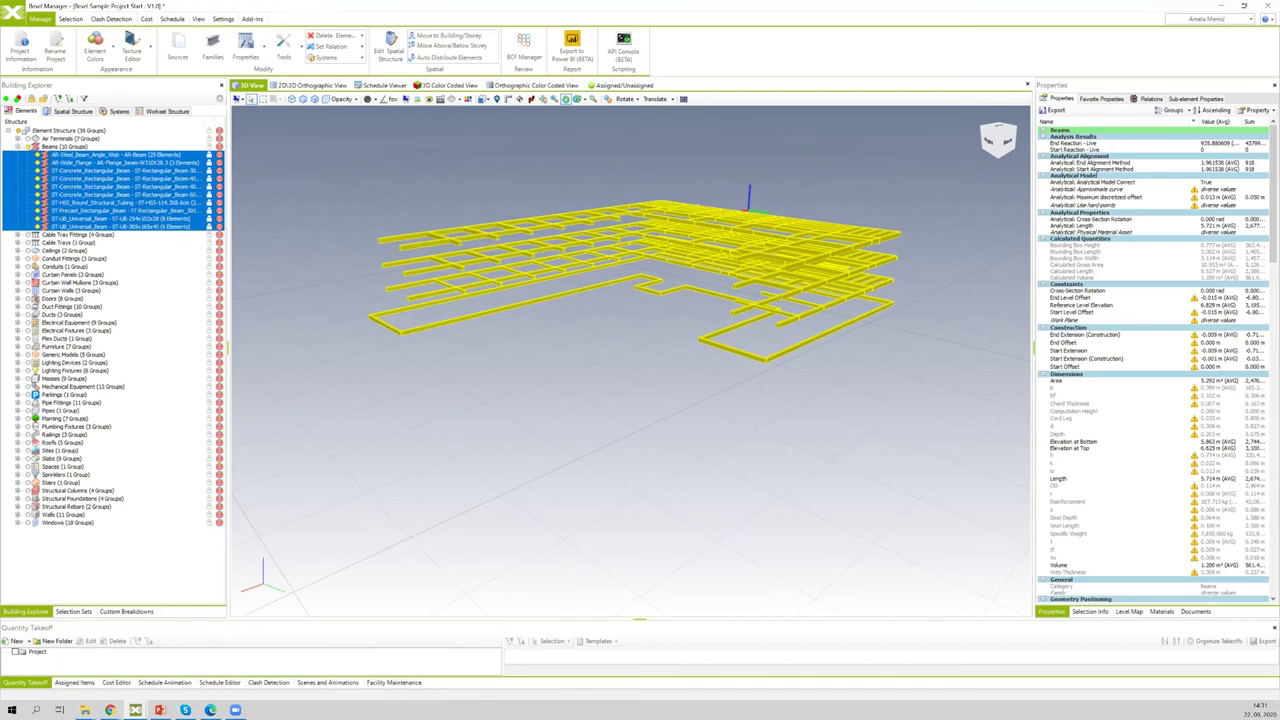
click(30, 146)
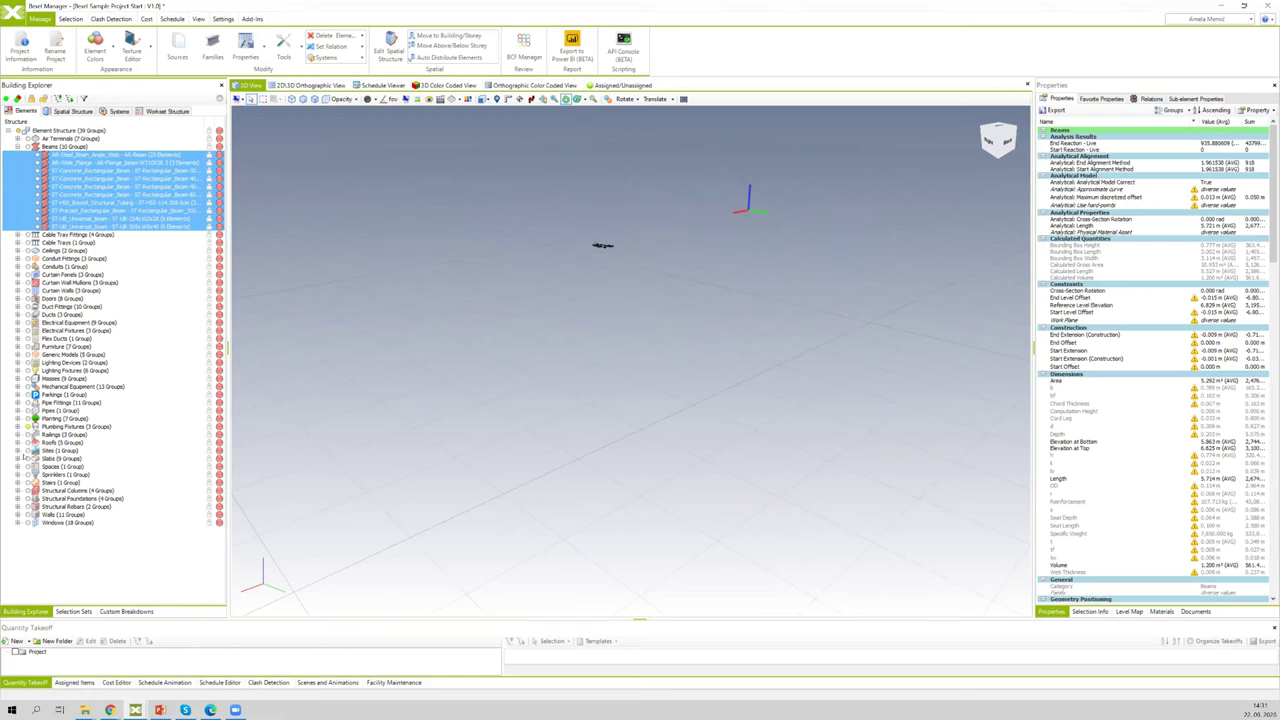
Step: Toggle the Slabs visibility off and back on so slabs and site show
click(27, 448)
click(28, 450)
click(28, 457)
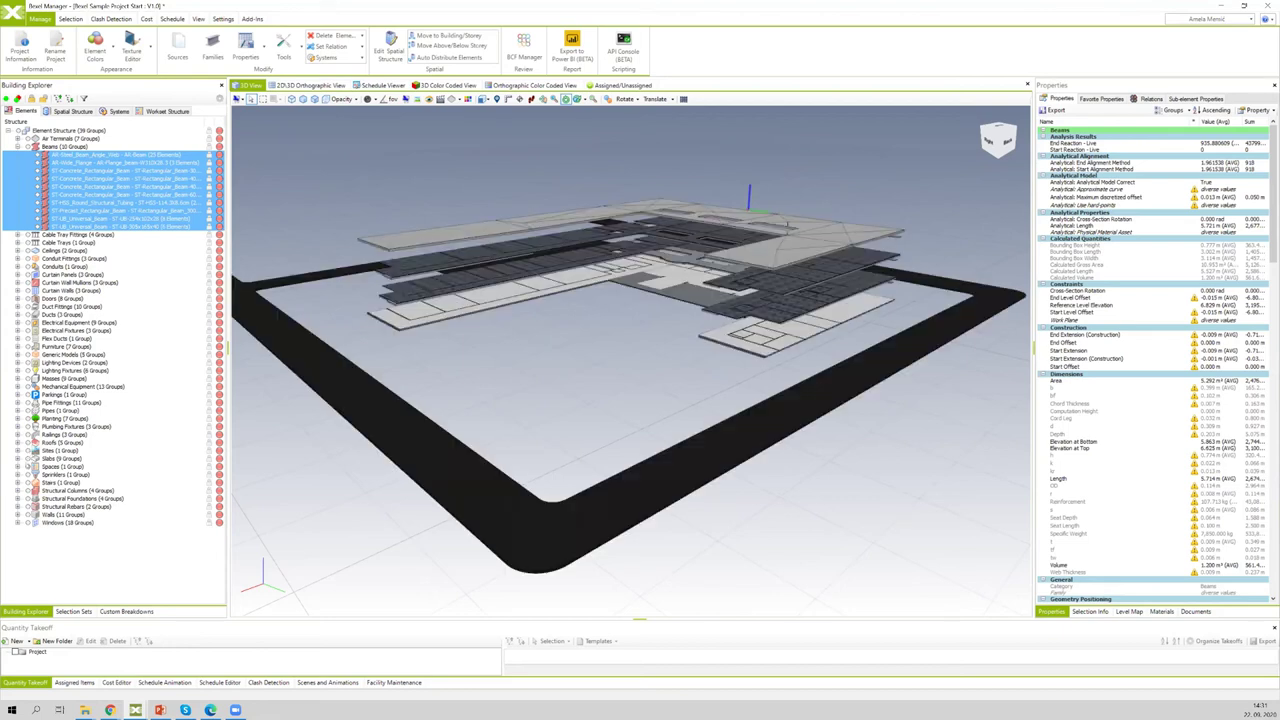
Step: Browse Slabs types from AR-Floor_Finish-100mm to ST-Concrete_Slab_CIP-200mm, then view Spatial Structure
click(17, 458)
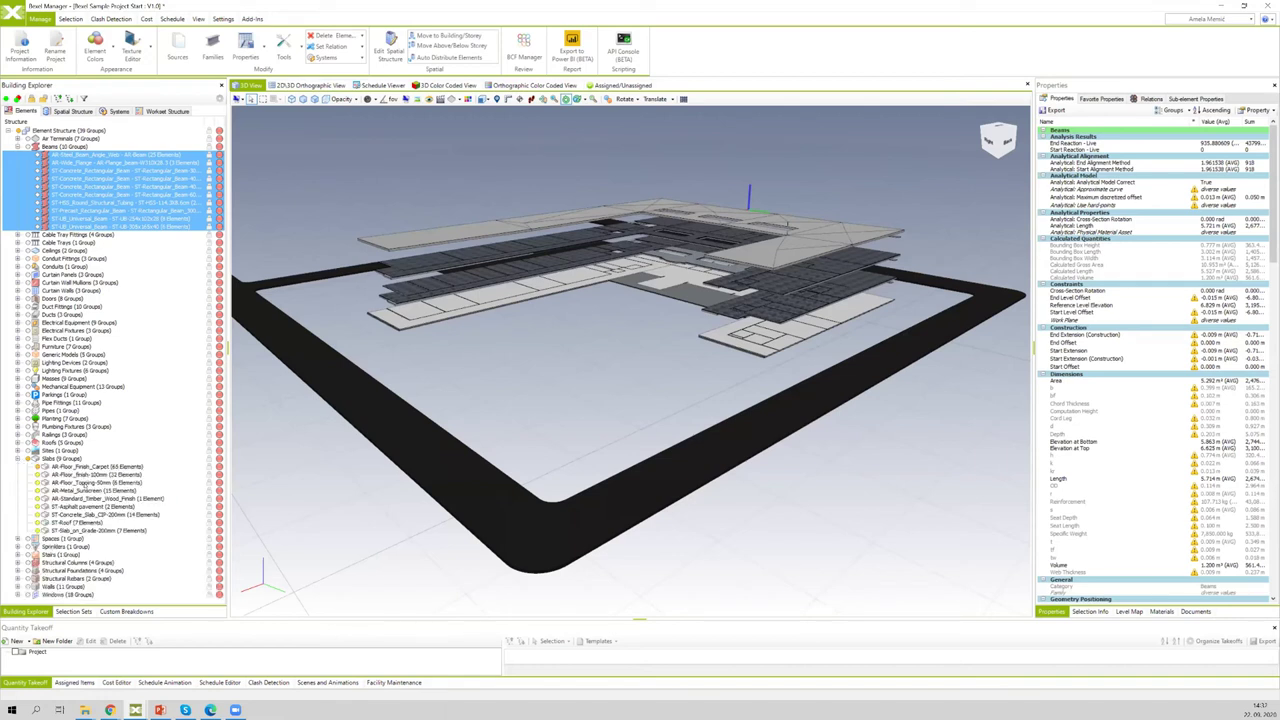
click(84, 475)
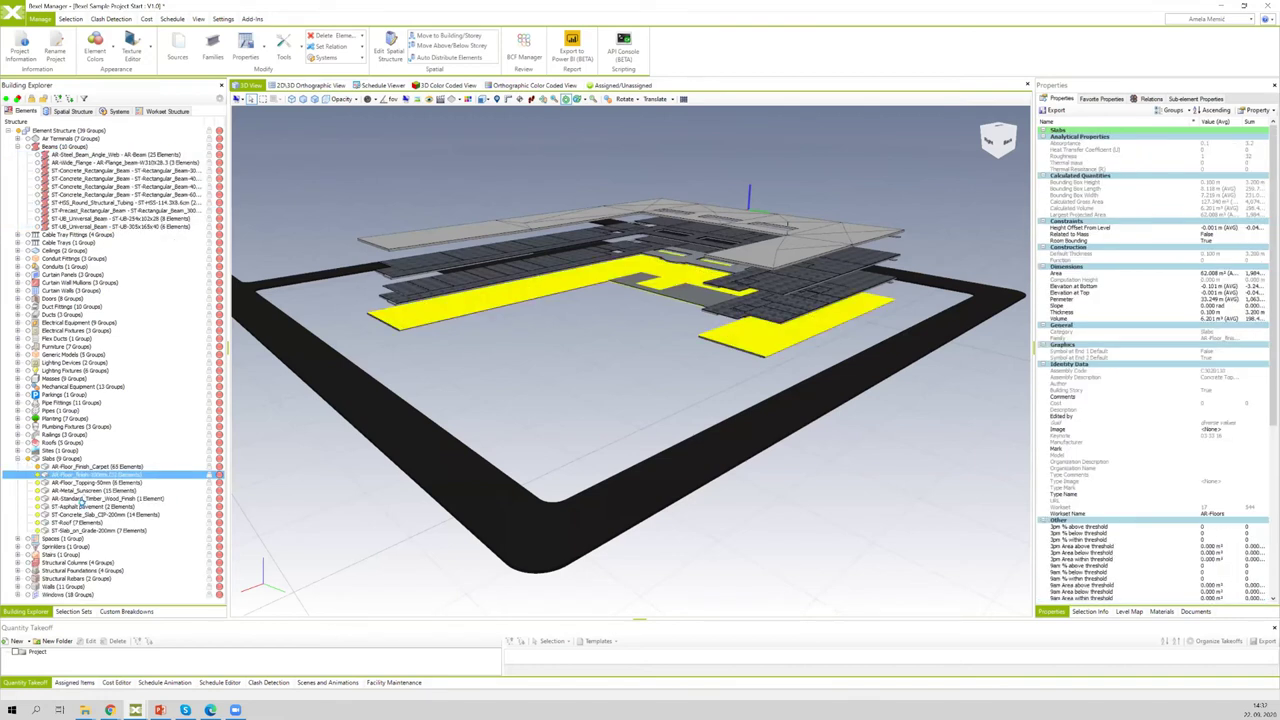
click(96, 483)
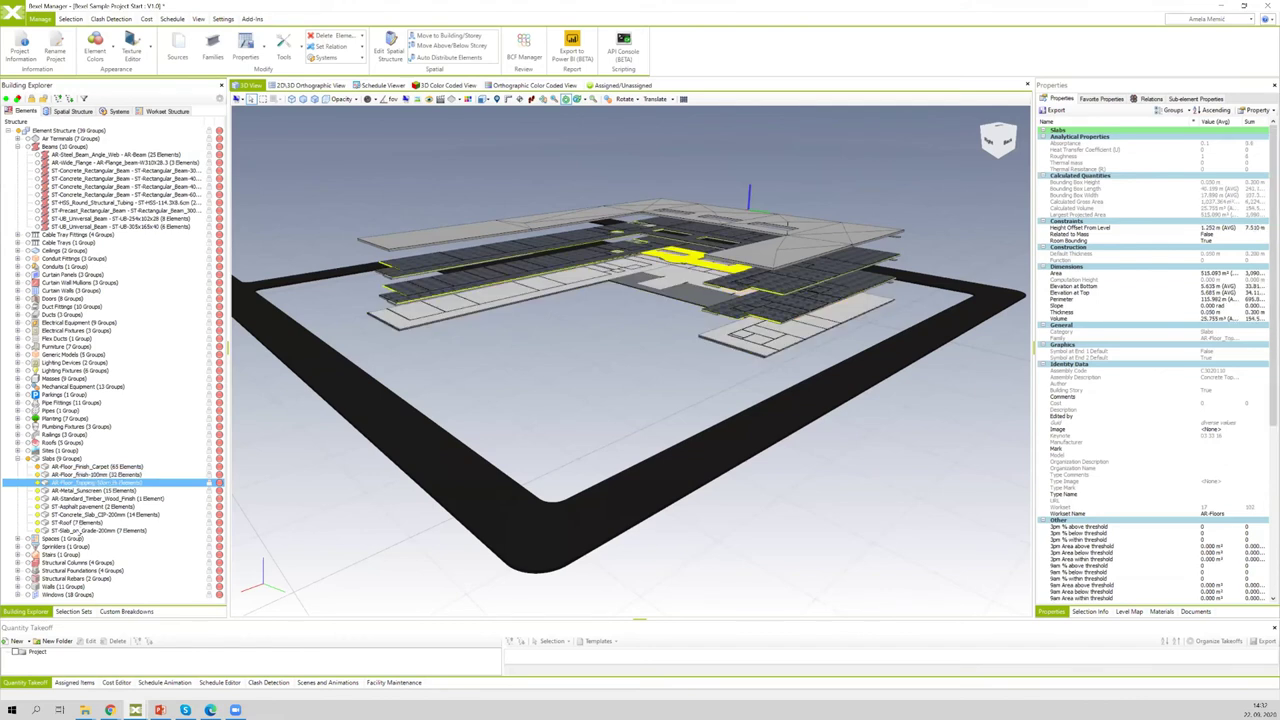
key(Down)
key(Down)
key(Down)
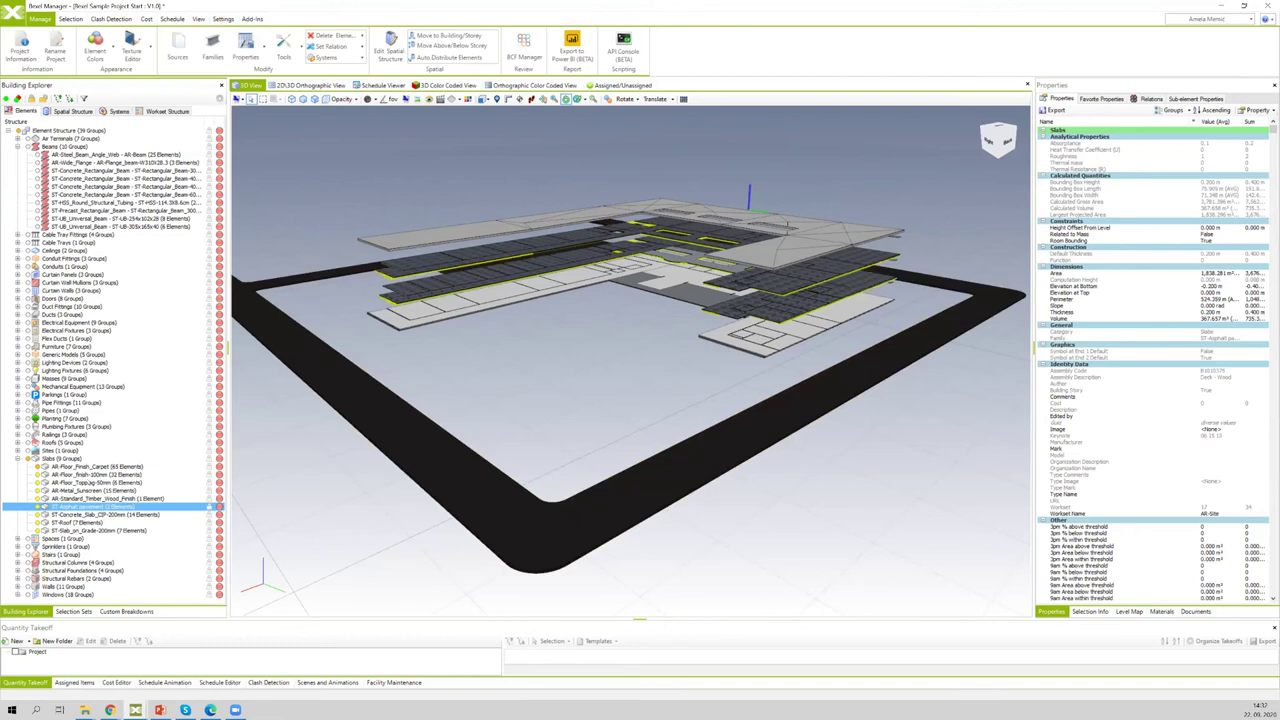
key(Down)
key(Down)
key(Down)
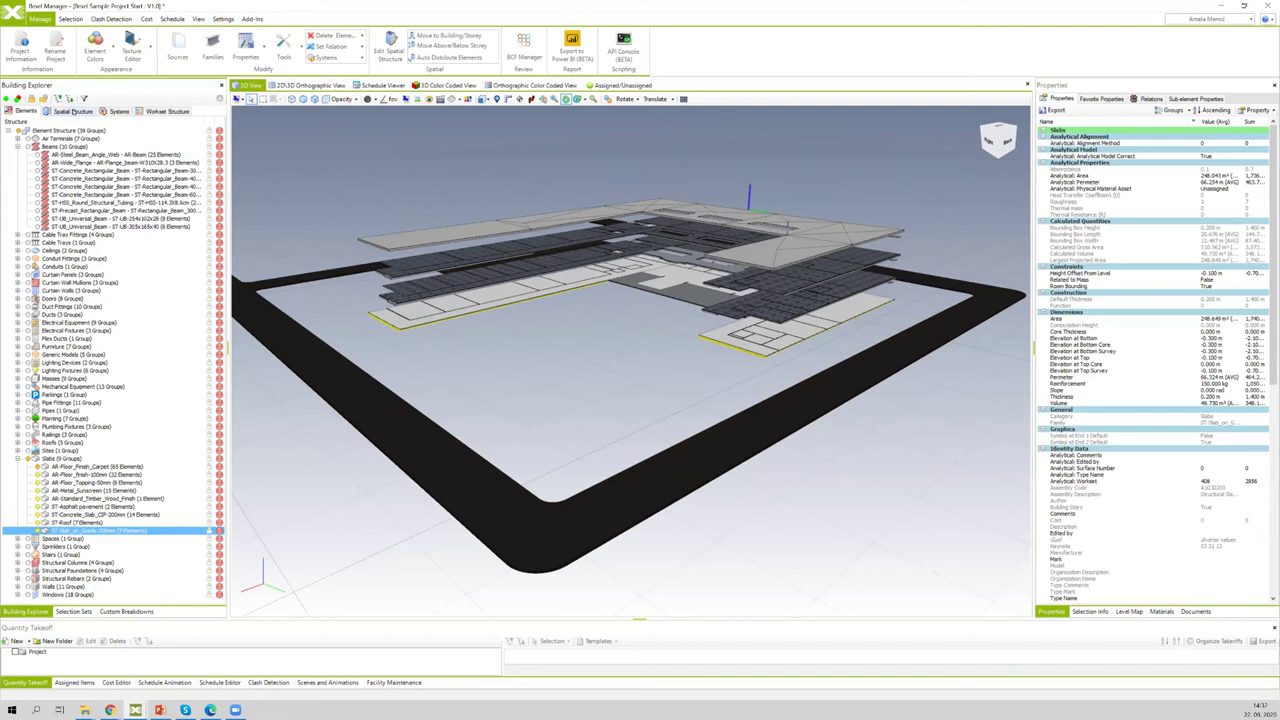
click(77, 112)
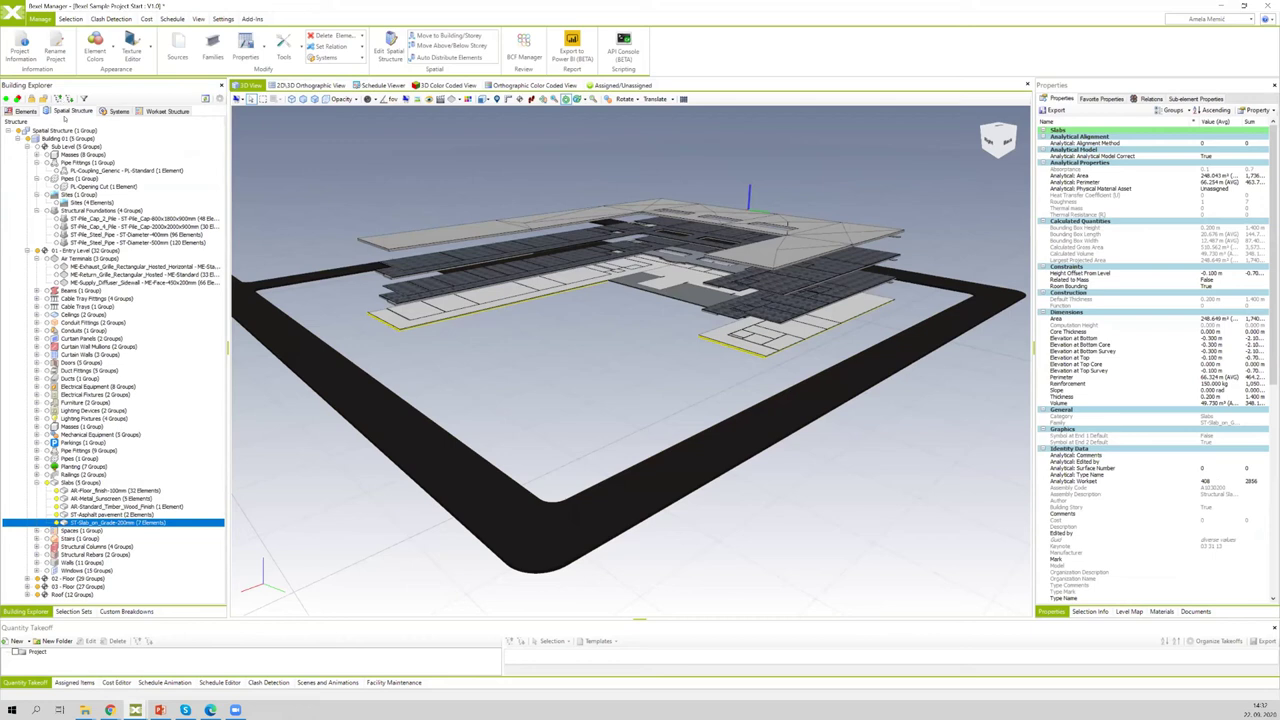
Step: Collapse the spatial tree to building levels and show all model elements
click(59, 99)
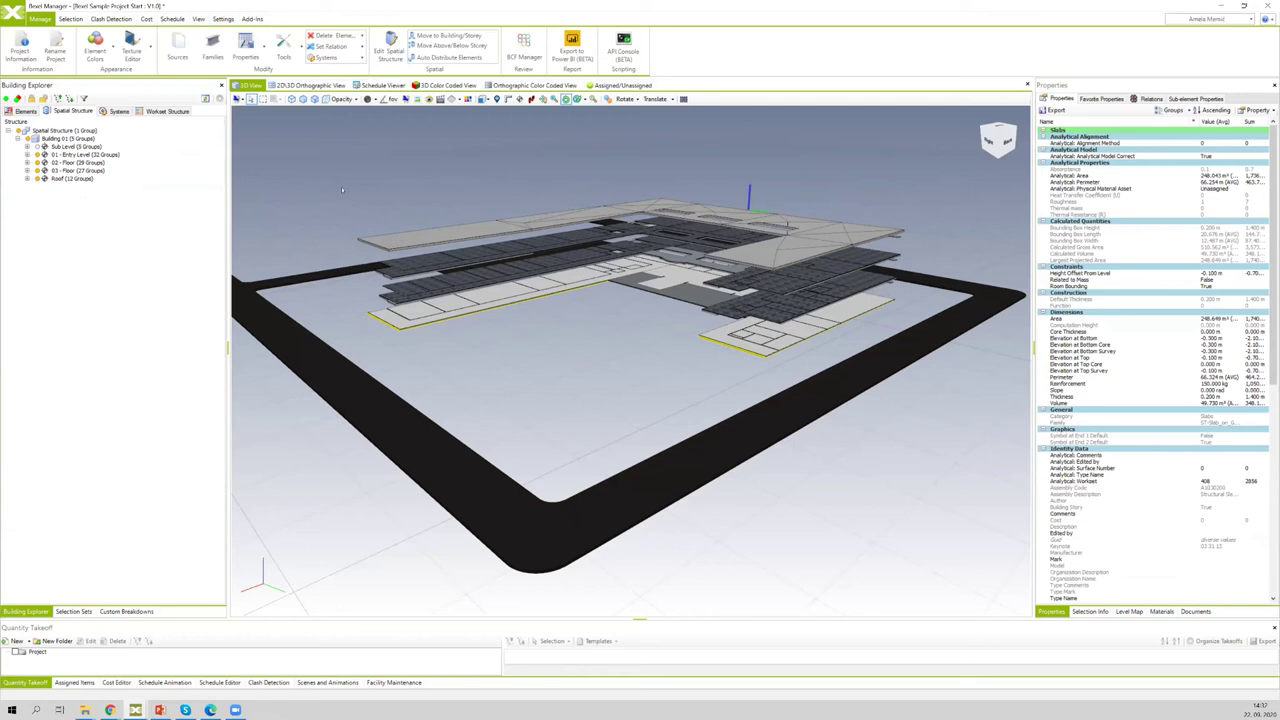
click(405, 100)
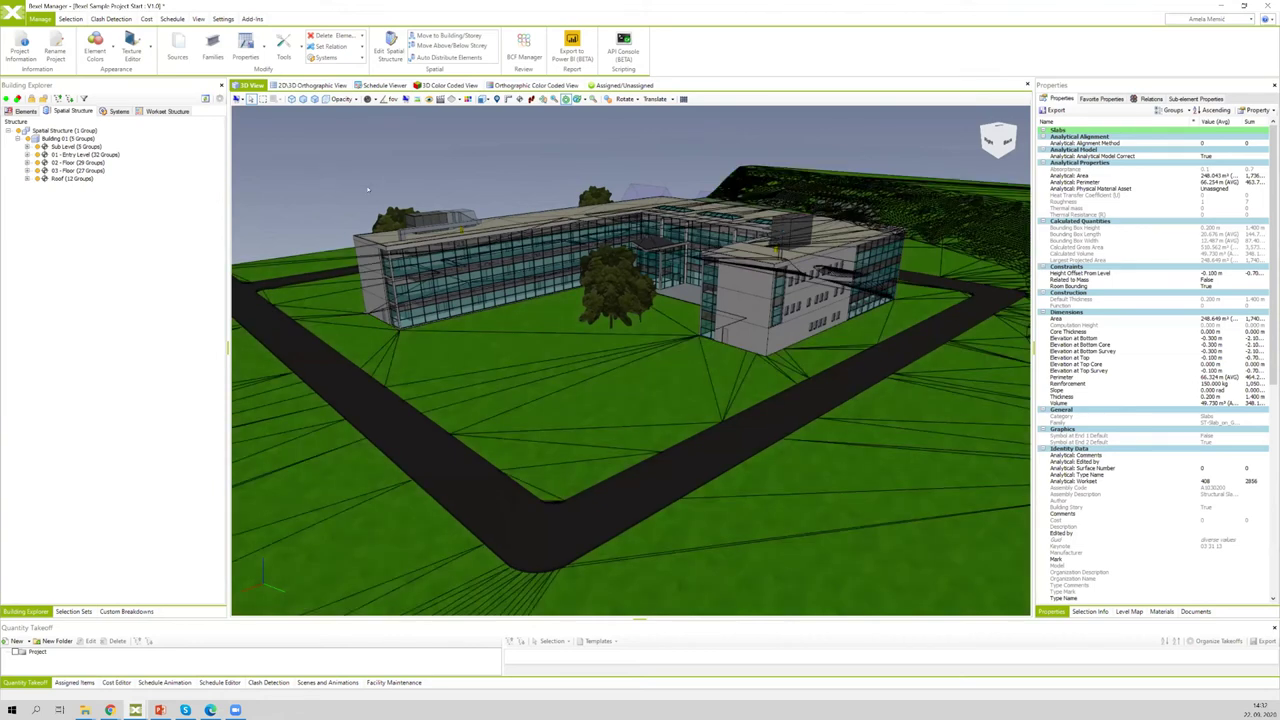
Step: Orbit and zoom the 3D view to inspect the building's right side and a wall
drag(570, 330, 600, 321)
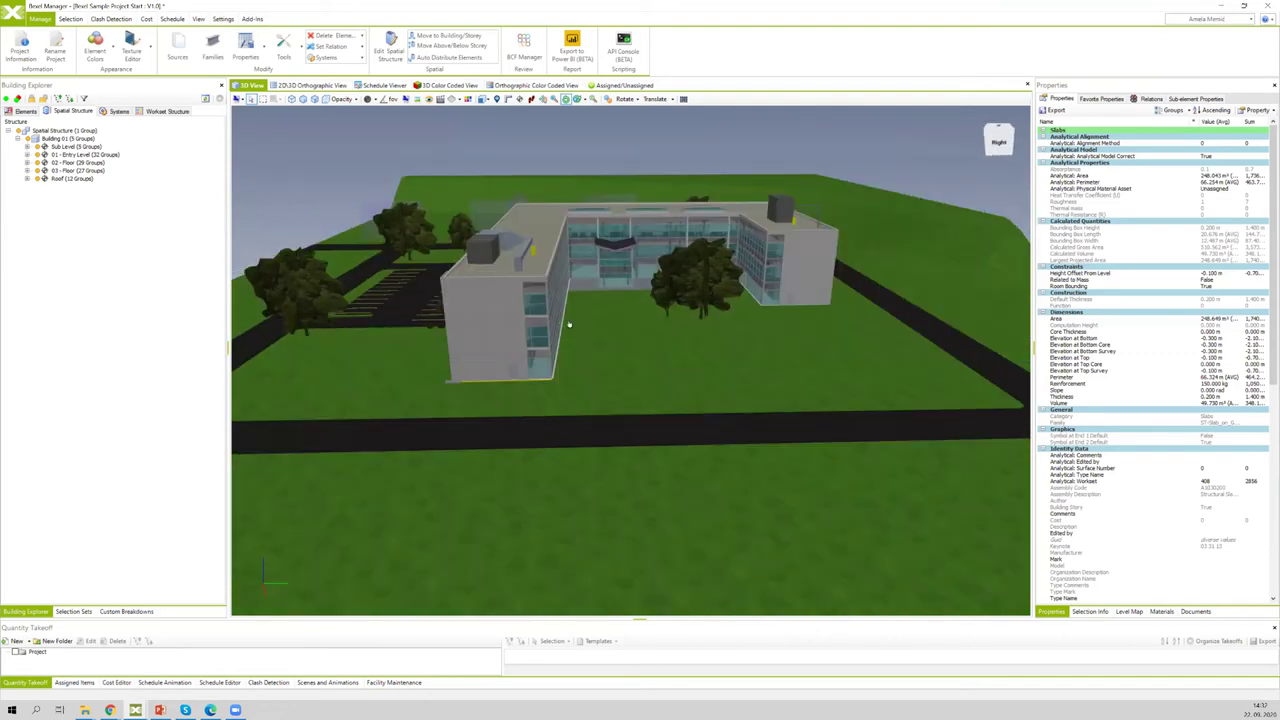
drag(583, 321, 588, 325)
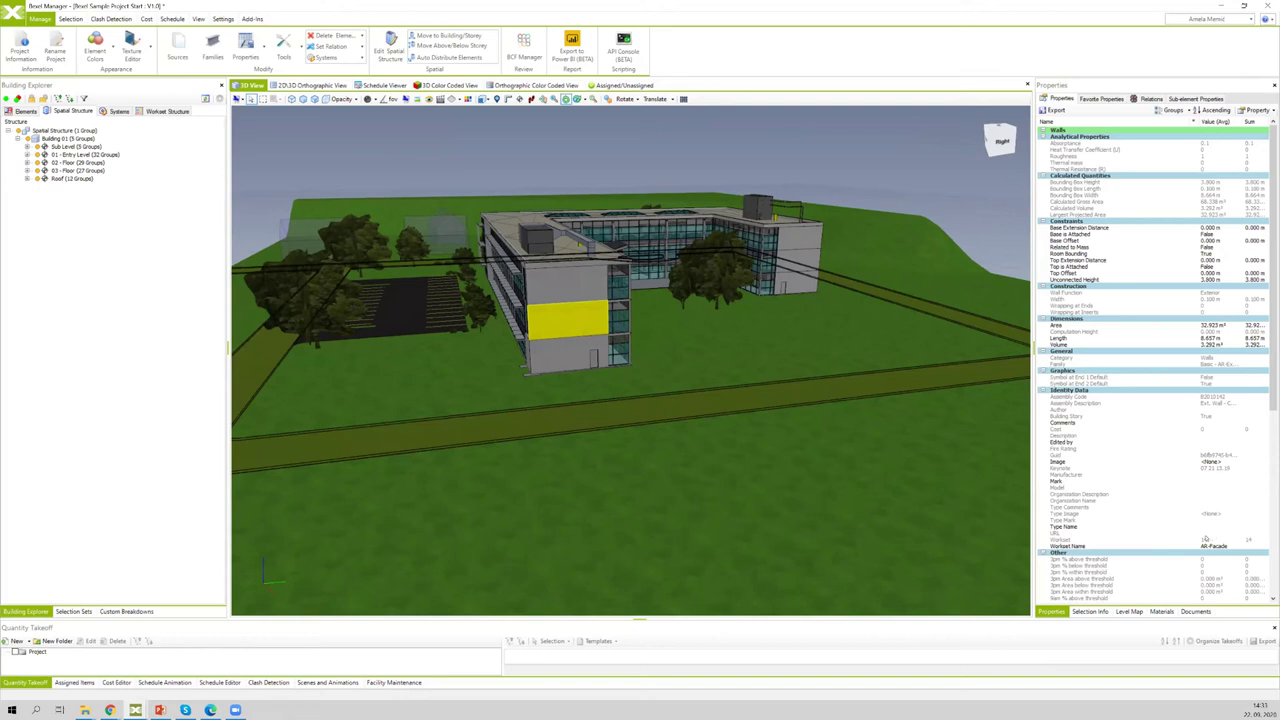
scroll(1150, 360, down, 10)
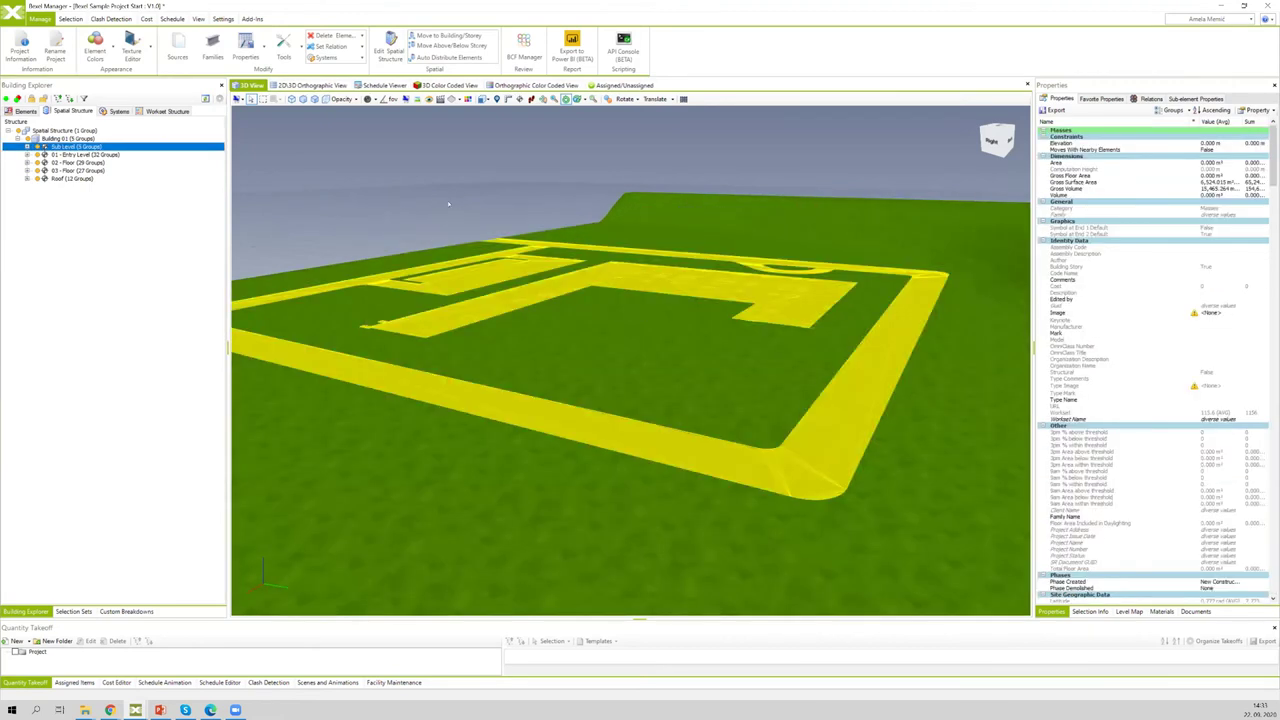
Step: Restore visibility of the Entry Level, 03 - Floor and Roof levels, then orbit the building
drag(443, 199, 524, 218)
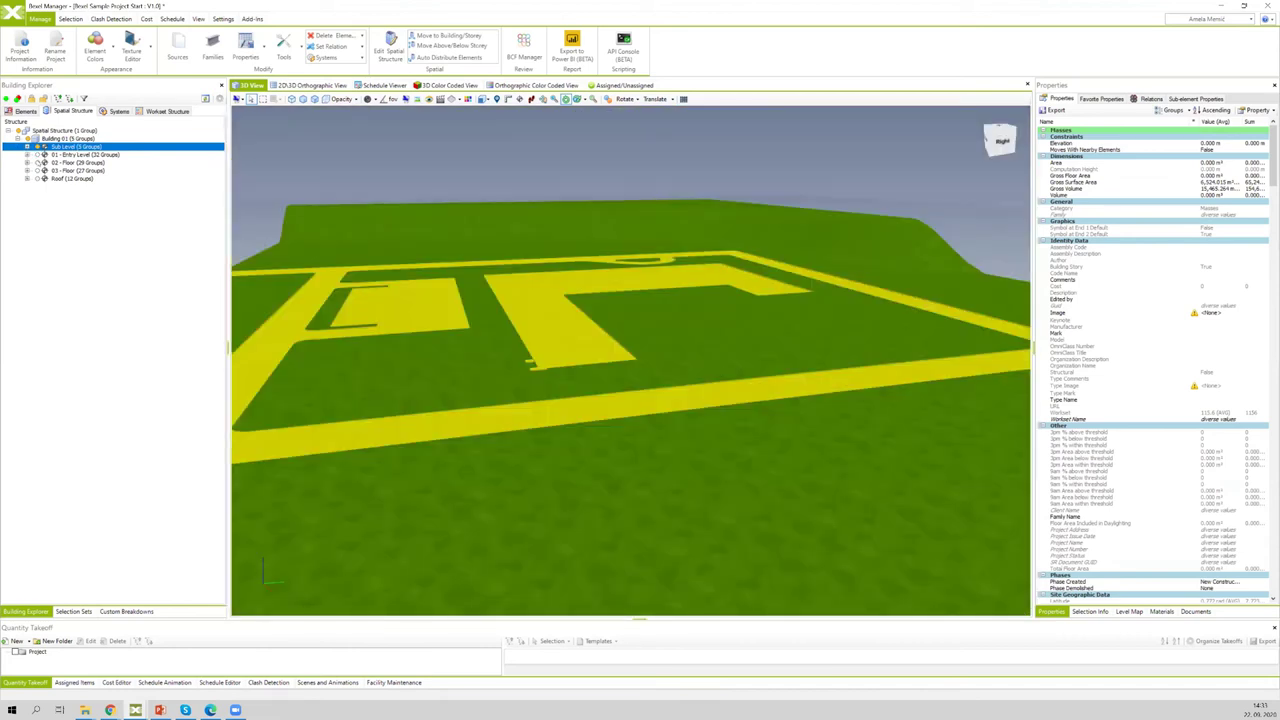
click(37, 162)
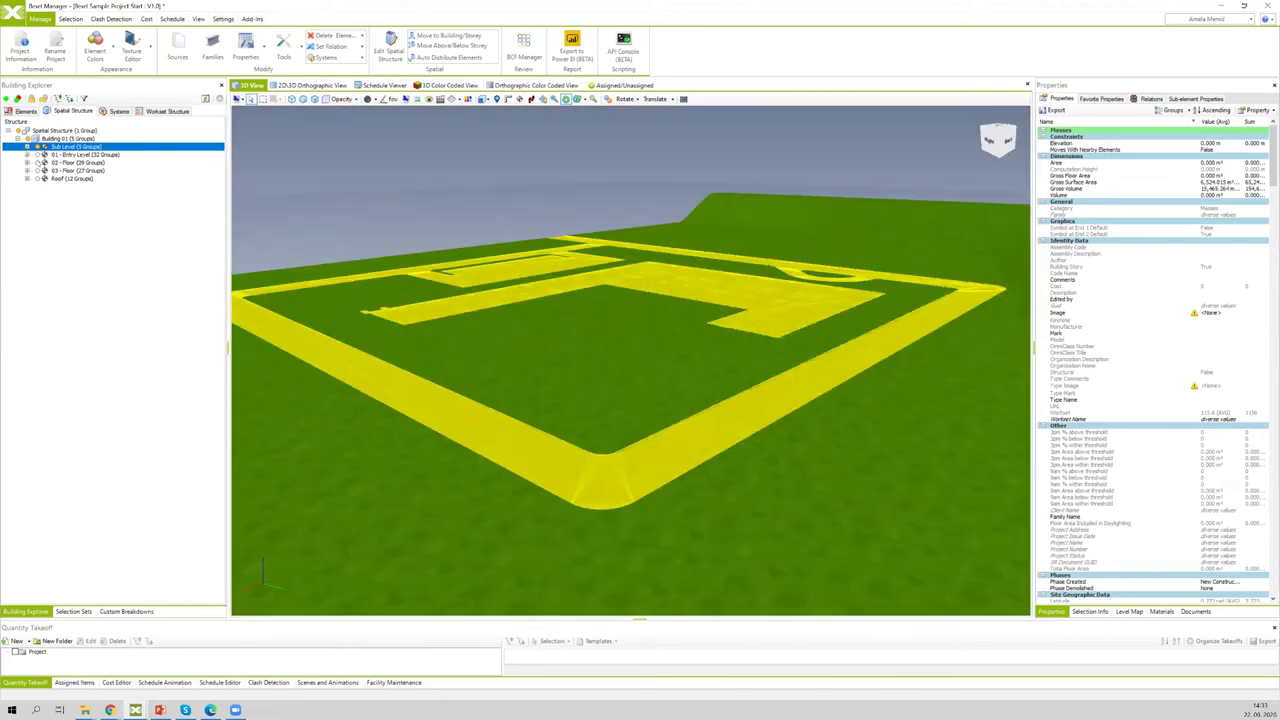
click(37, 171)
click(37, 178)
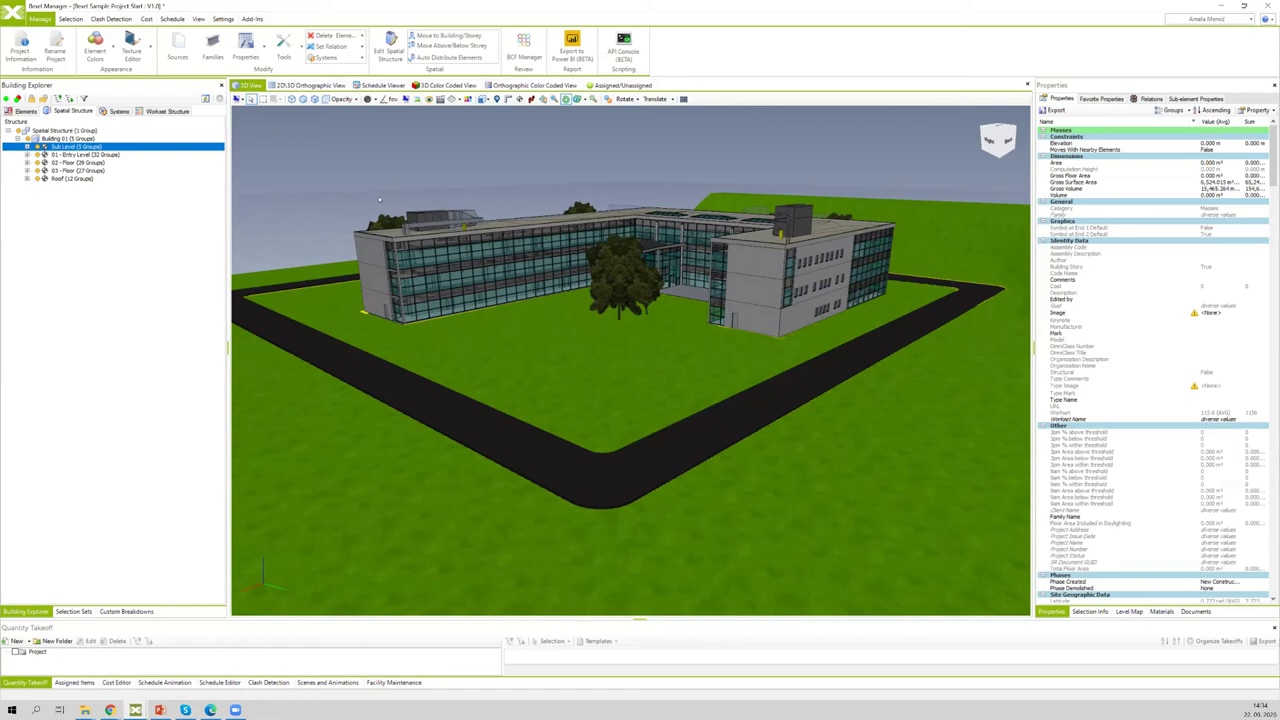
drag(397, 197, 571, 154)
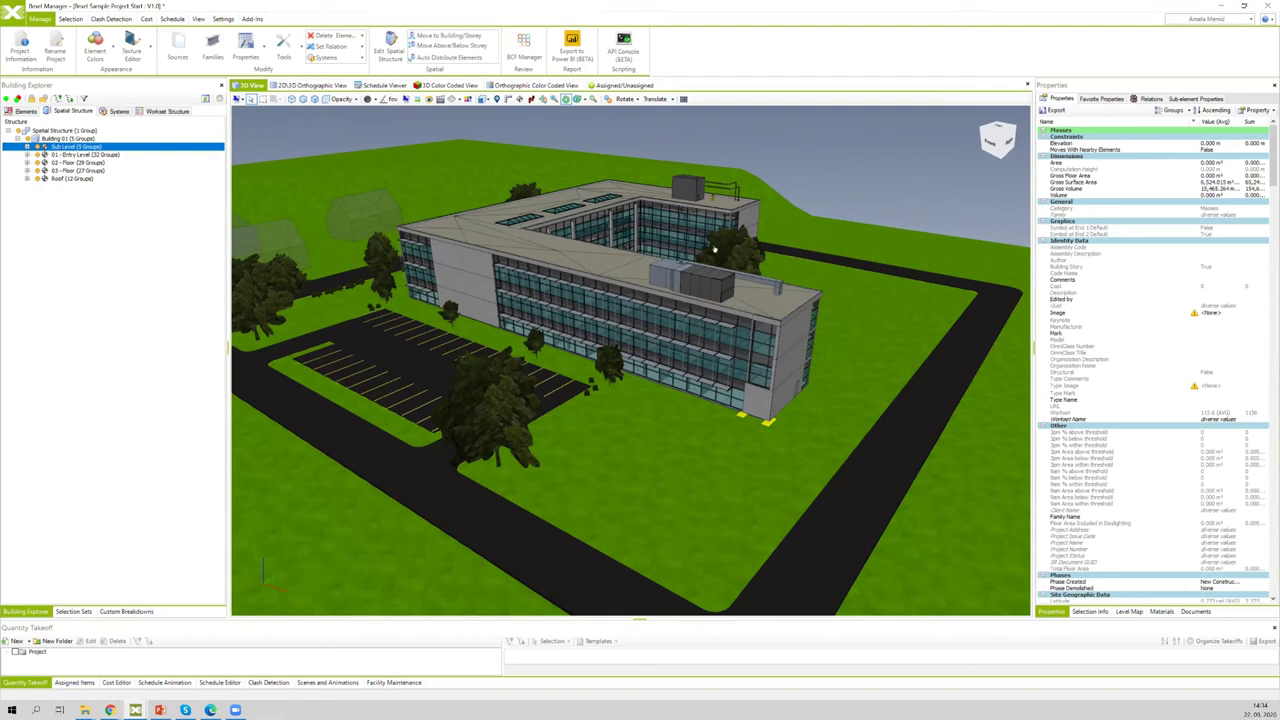
drag(851, 176, 118, 111)
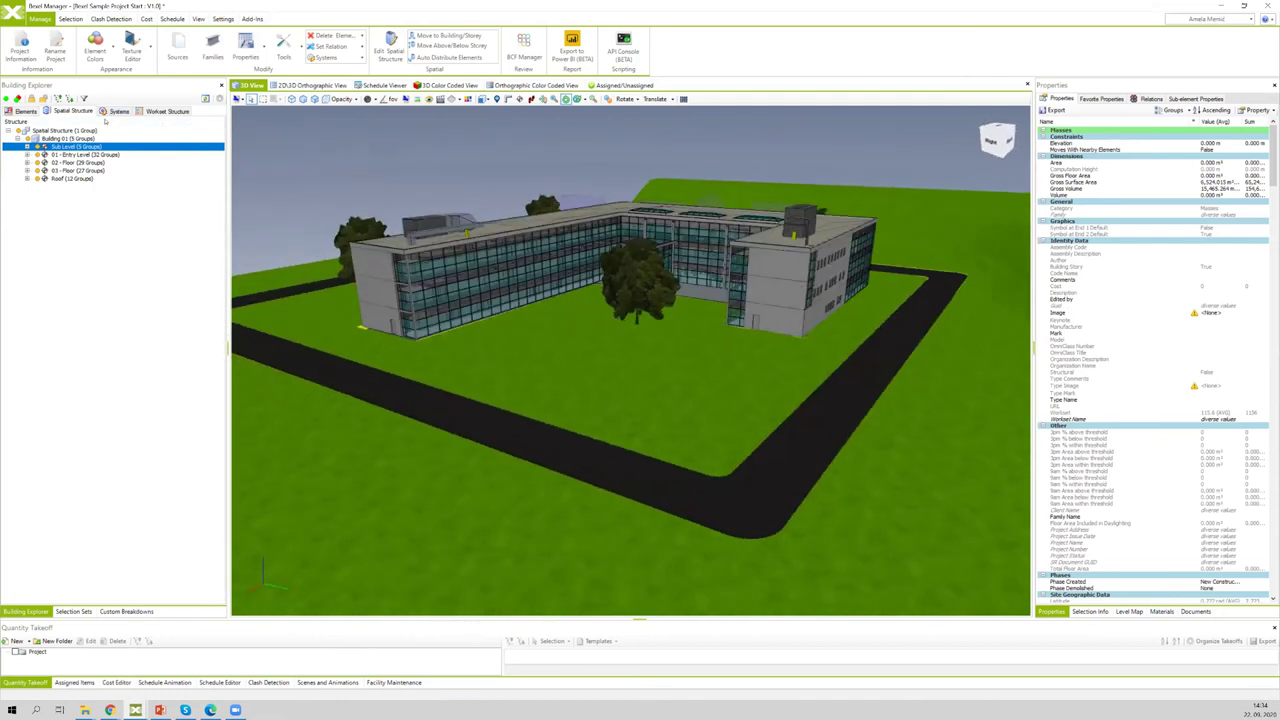
Step: Collapse Sanitary in the Systems tree, then show the Workset Structure tree from the top
click(108, 113)
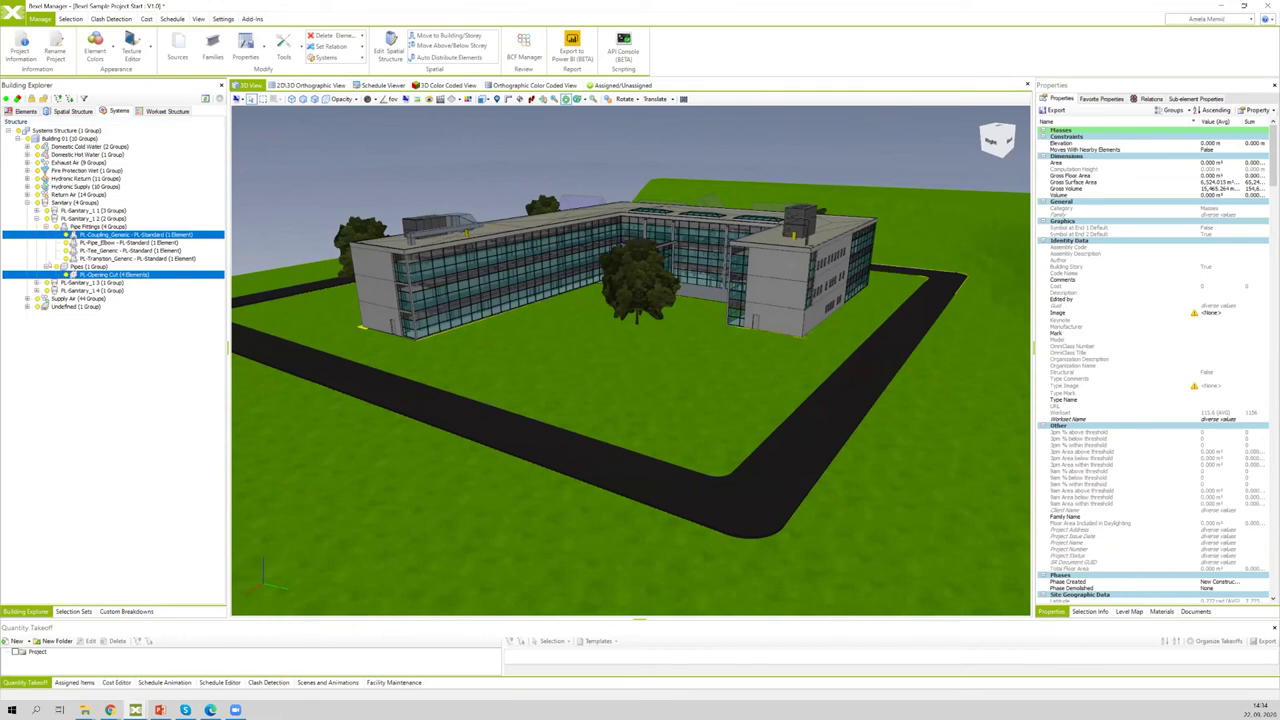
click(28, 202)
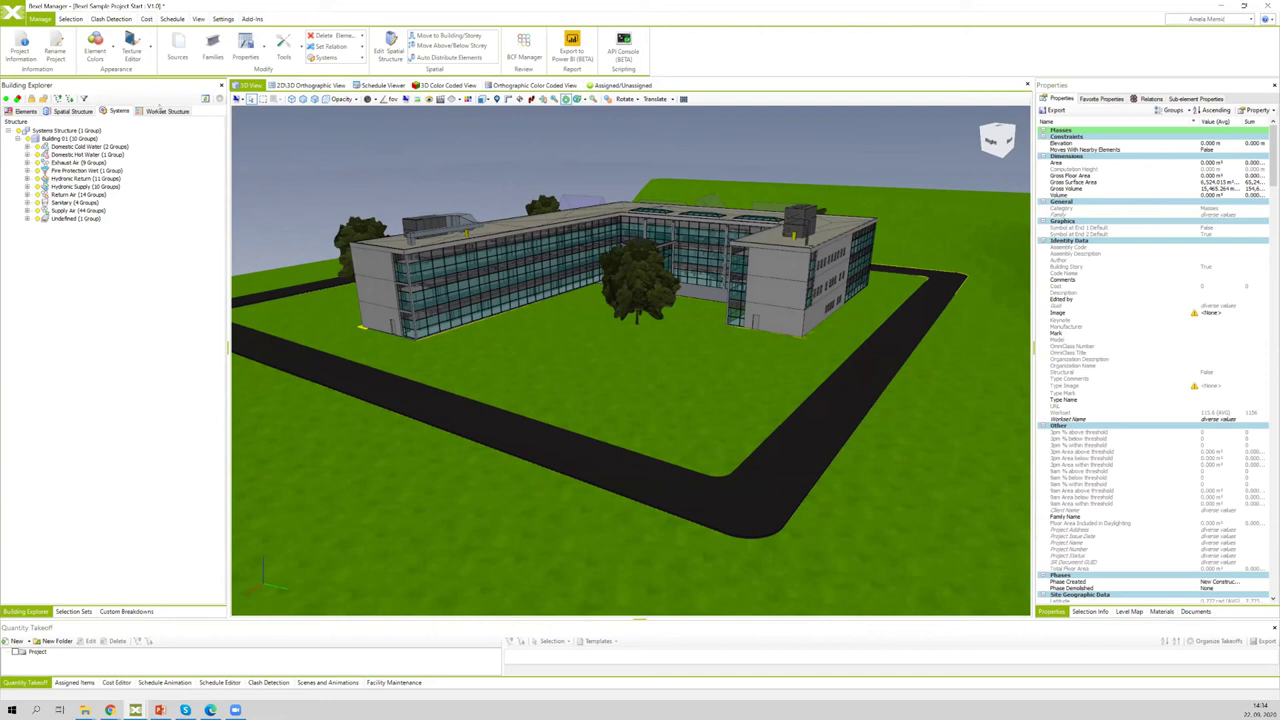
click(167, 110)
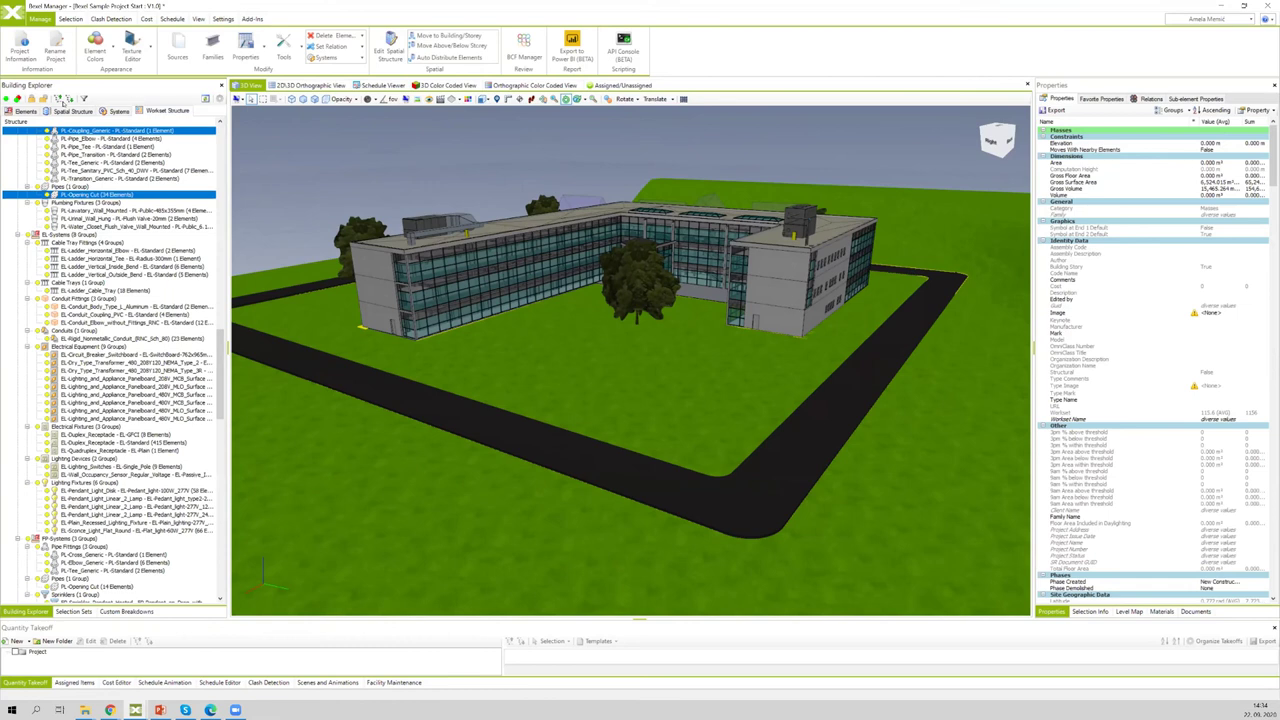
click(58, 99)
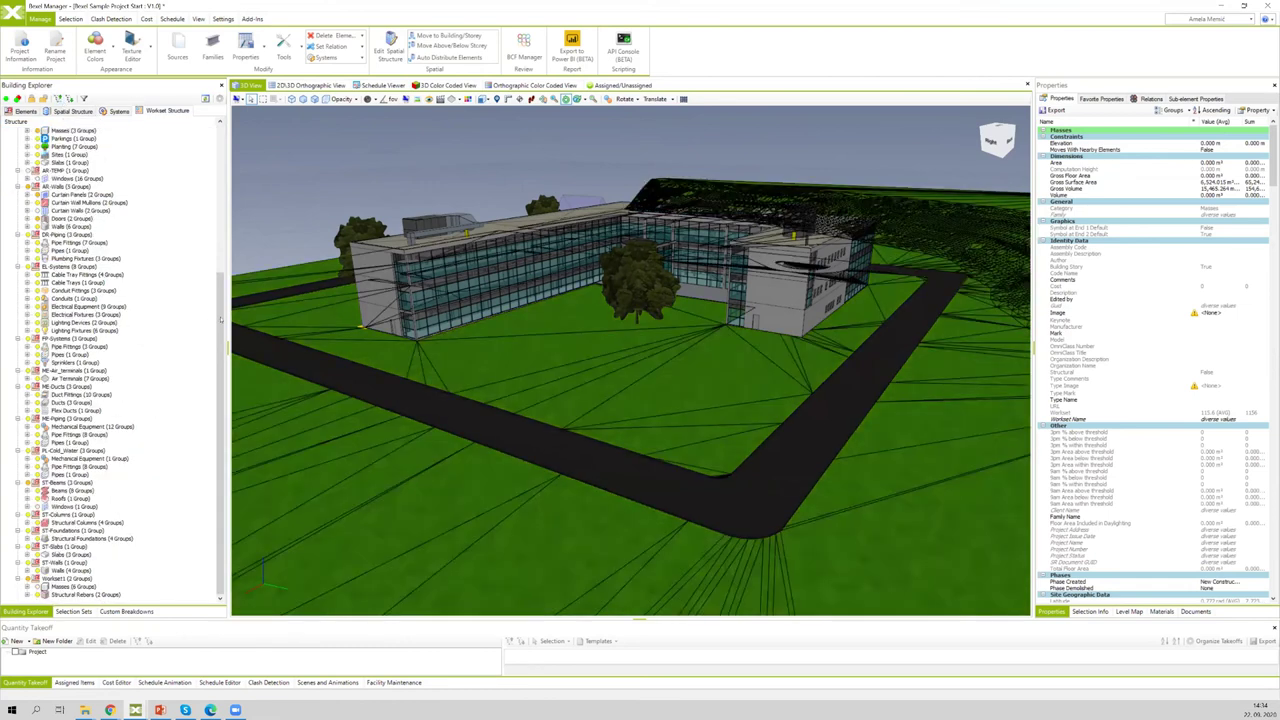
scroll(199, 133, up, 4)
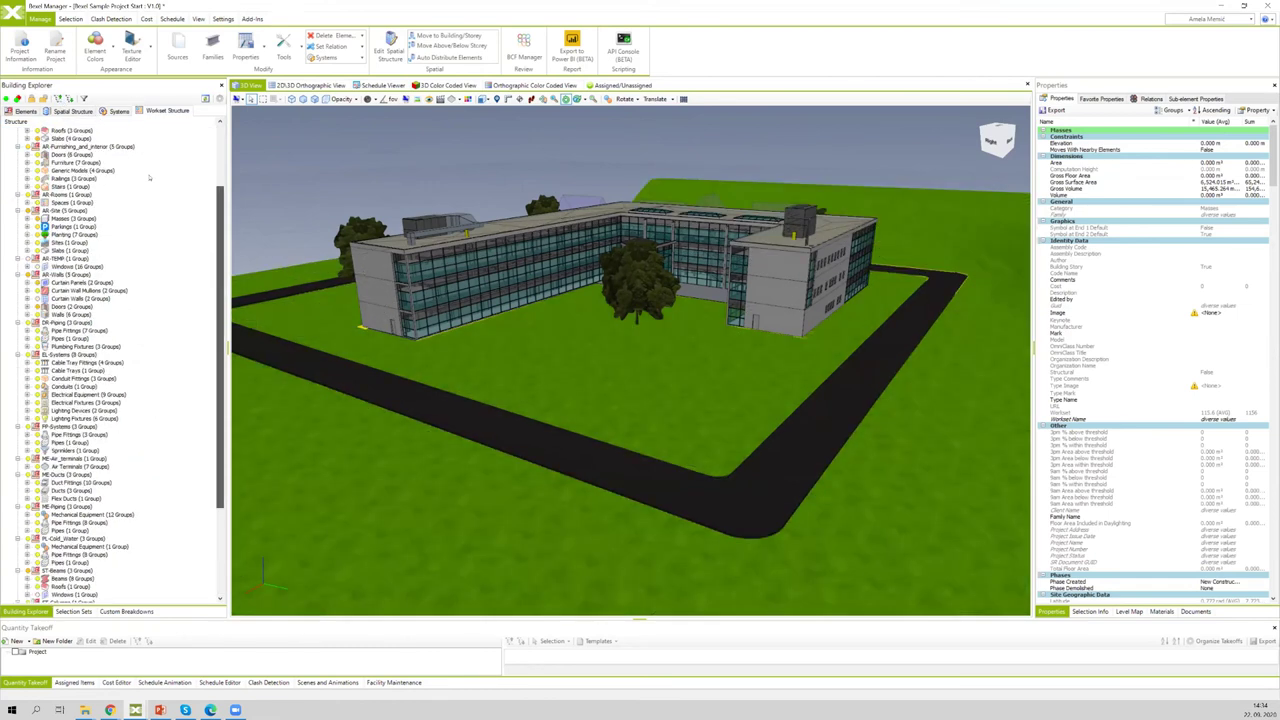
scroll(151, 178, up, 5)
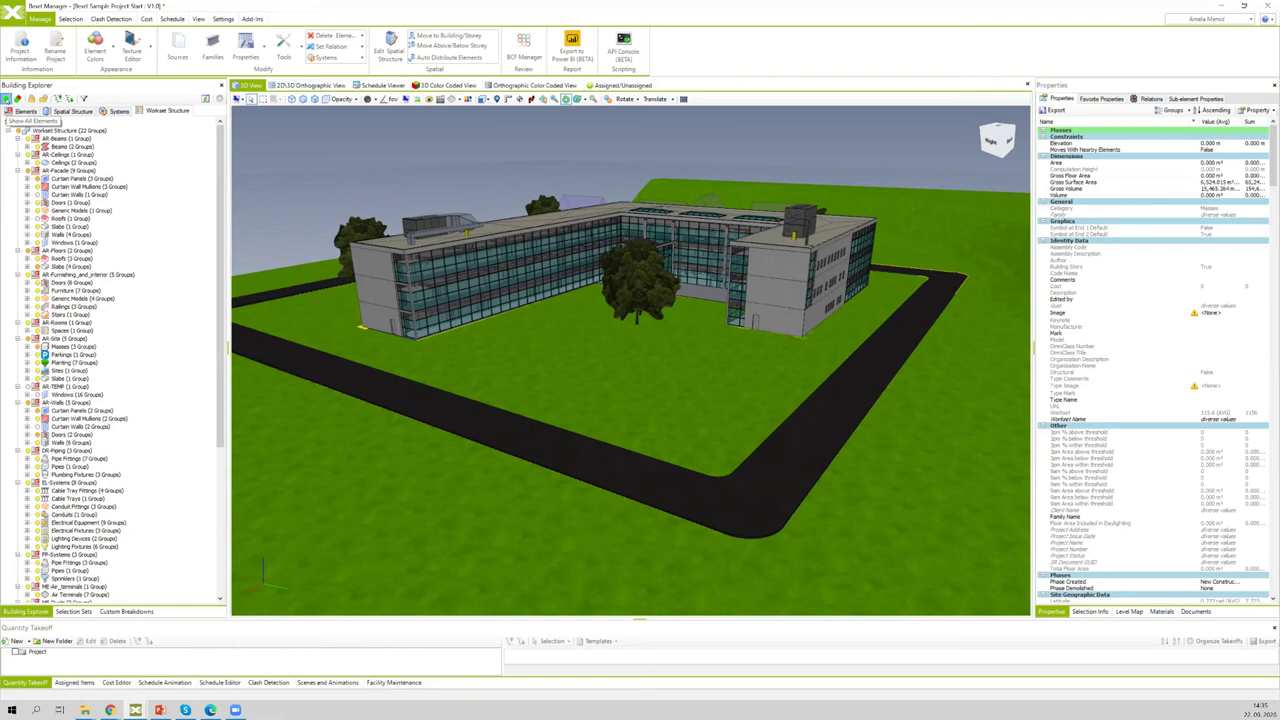
Step: Hide all elements, expand the workset tree, and filter it by 'AR-'
click(17, 98)
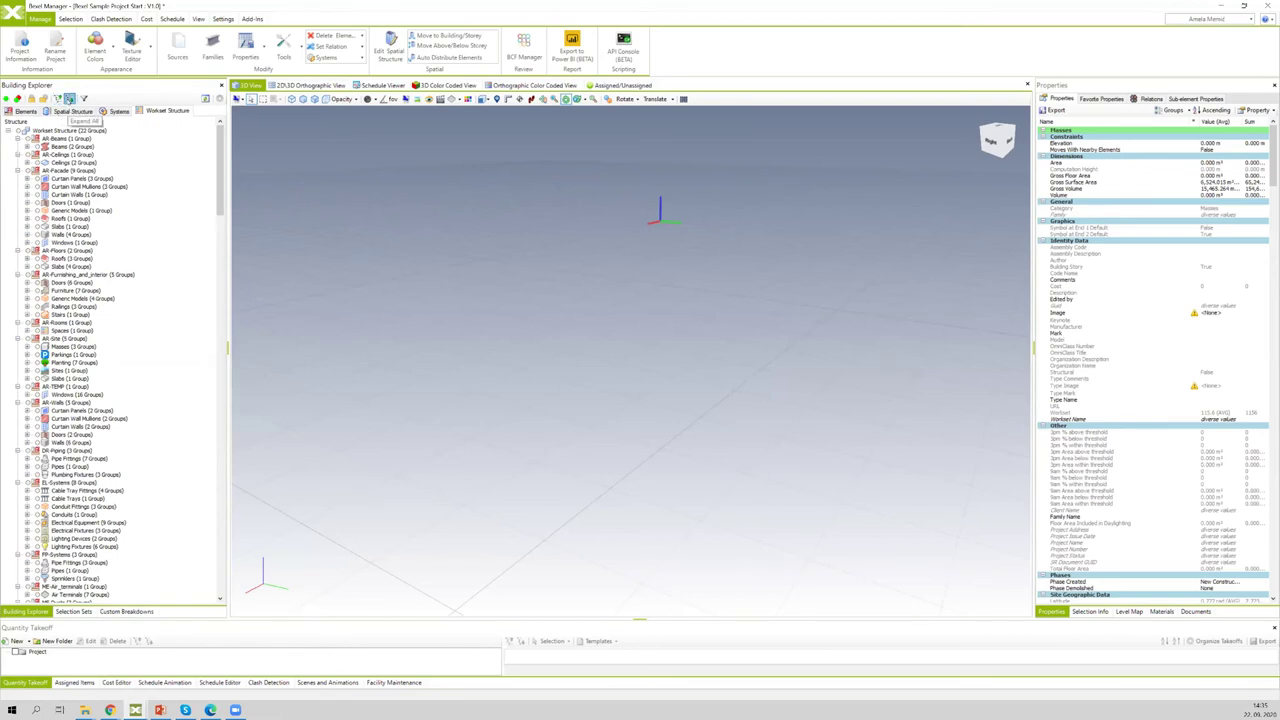
click(69, 99)
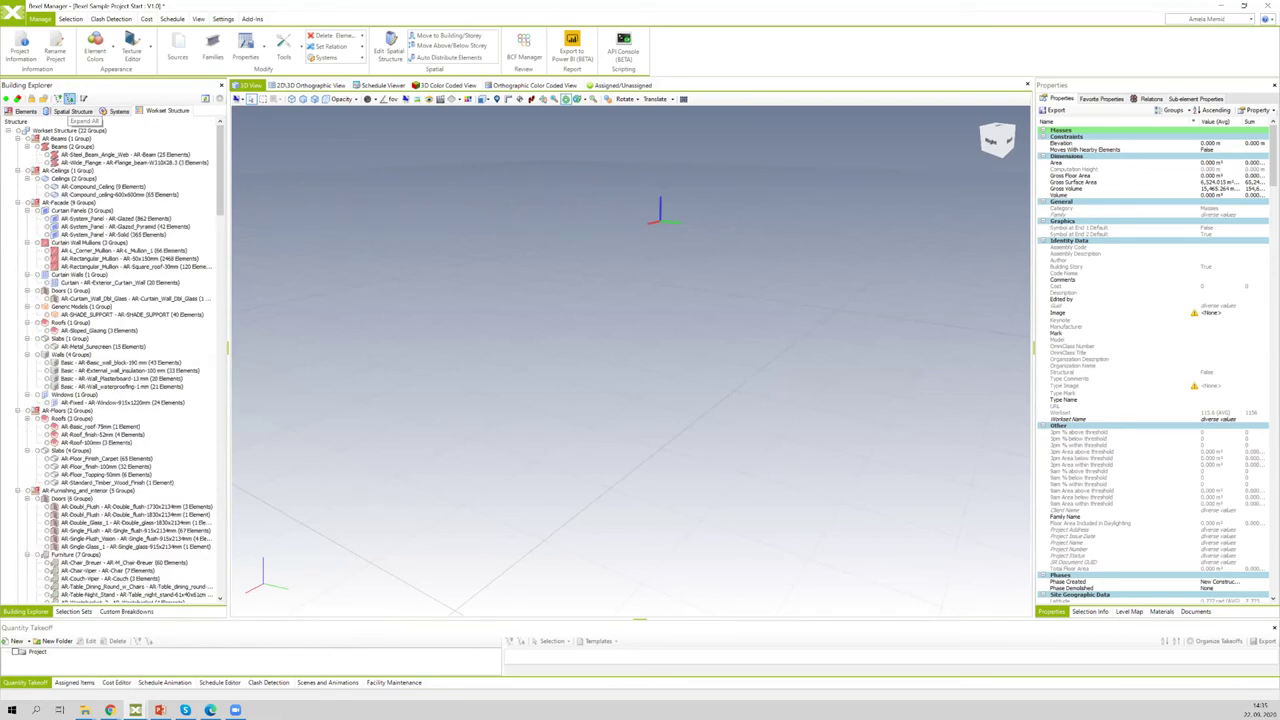
click(84, 98)
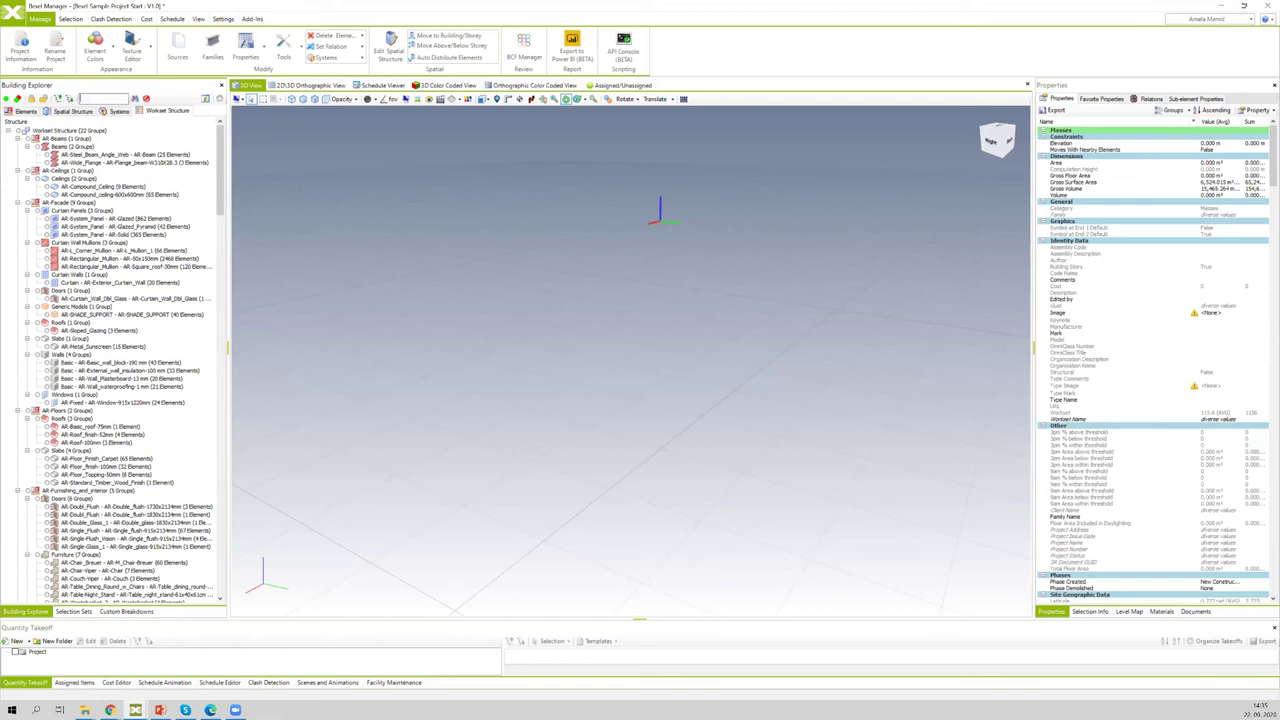
text(A)
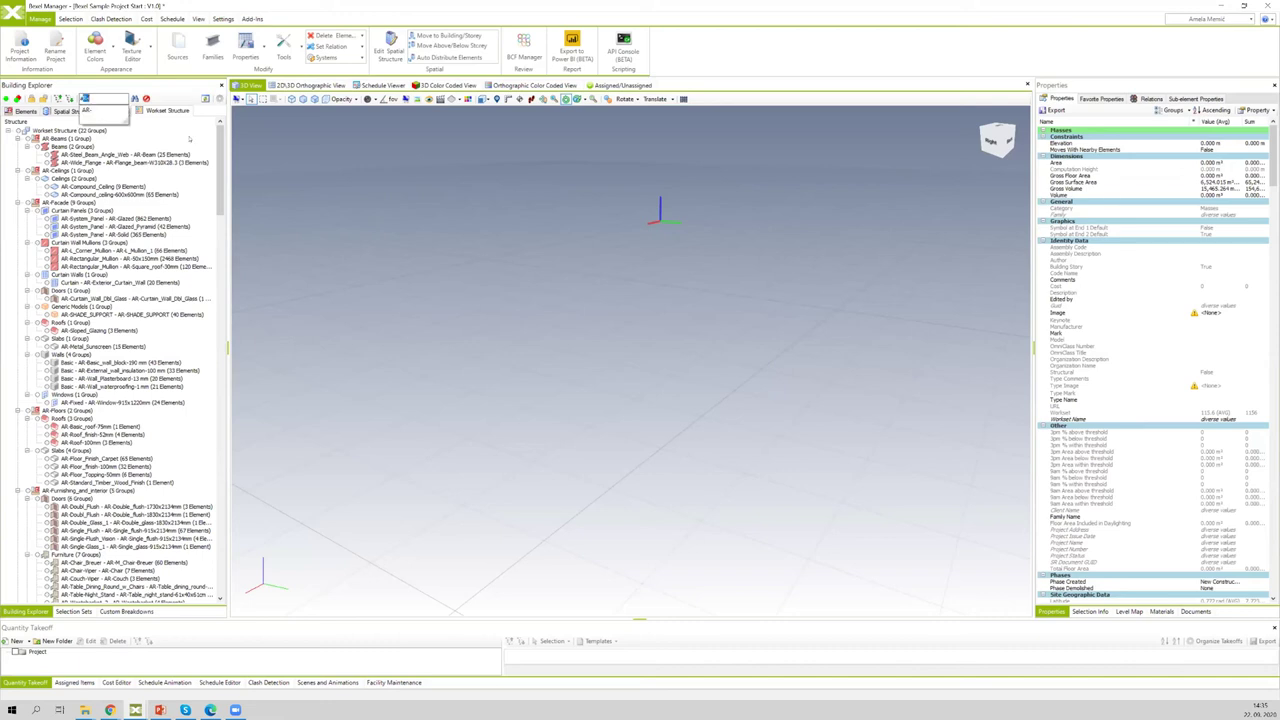
click(99, 113)
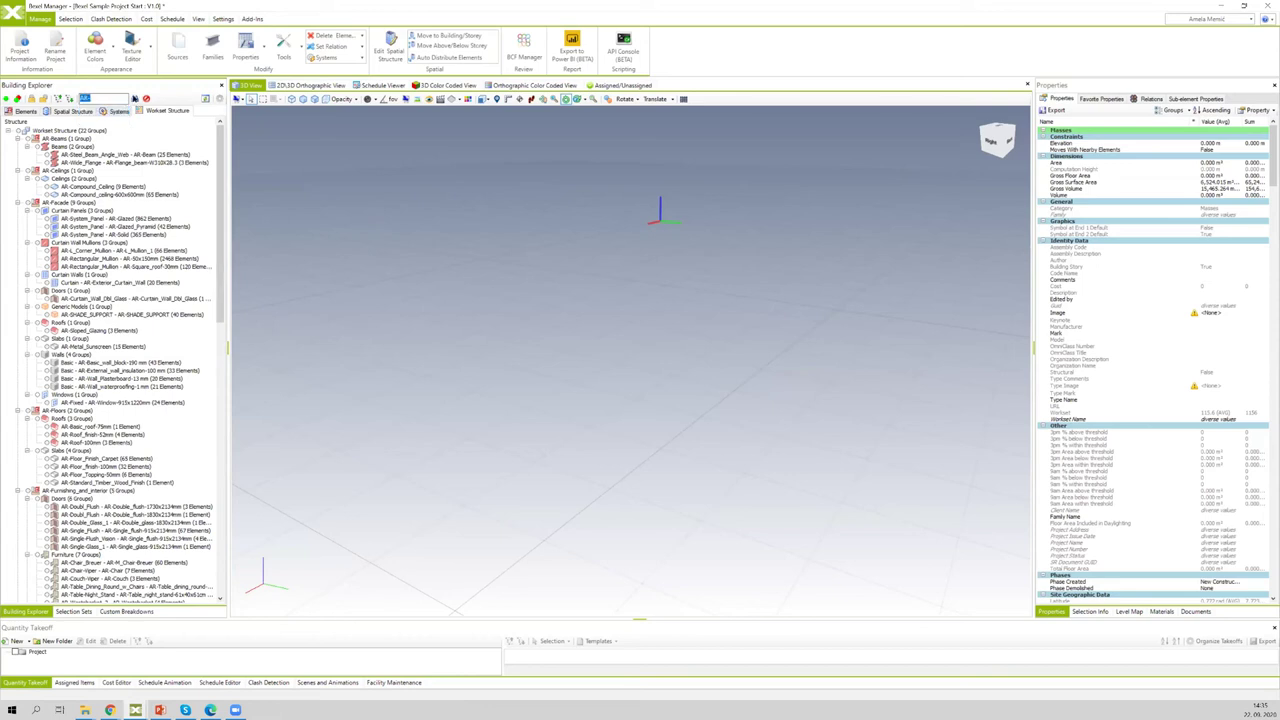
click(134, 99)
Step: In the Elements tree, reapply the AR- filter, expand all groups, then clear the filter
click(22, 111)
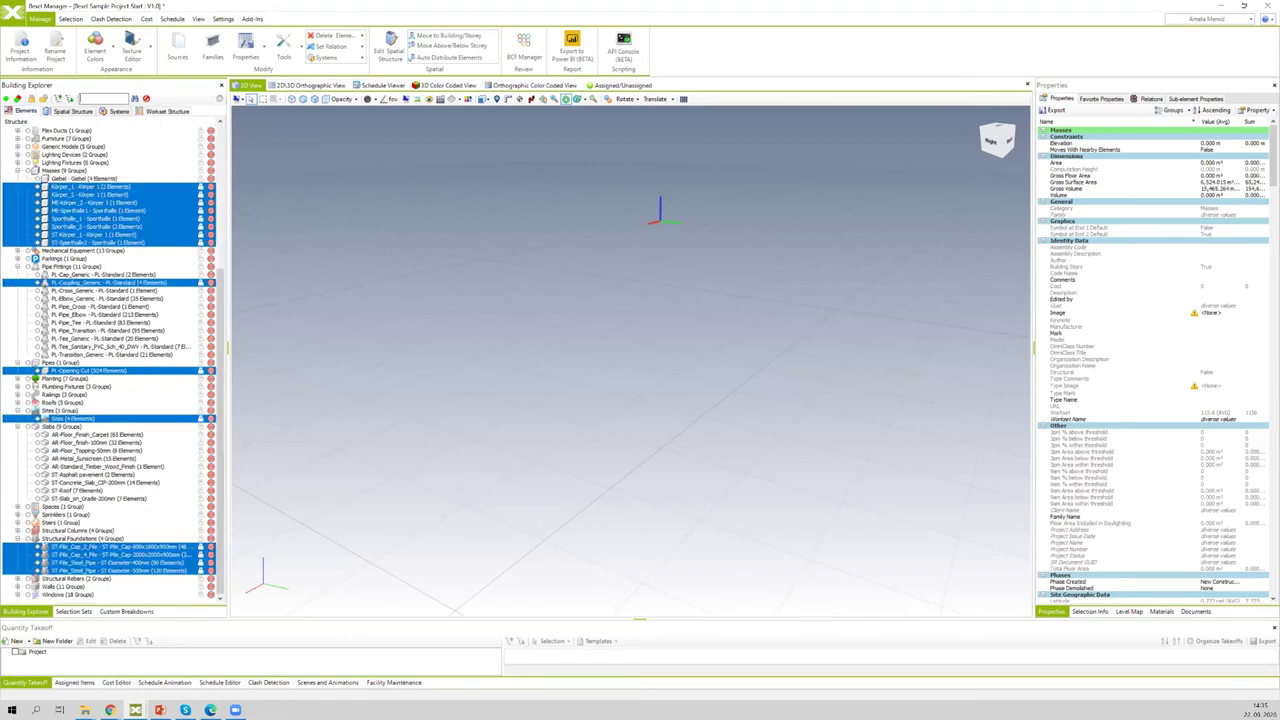
click(85, 98)
click(134, 98)
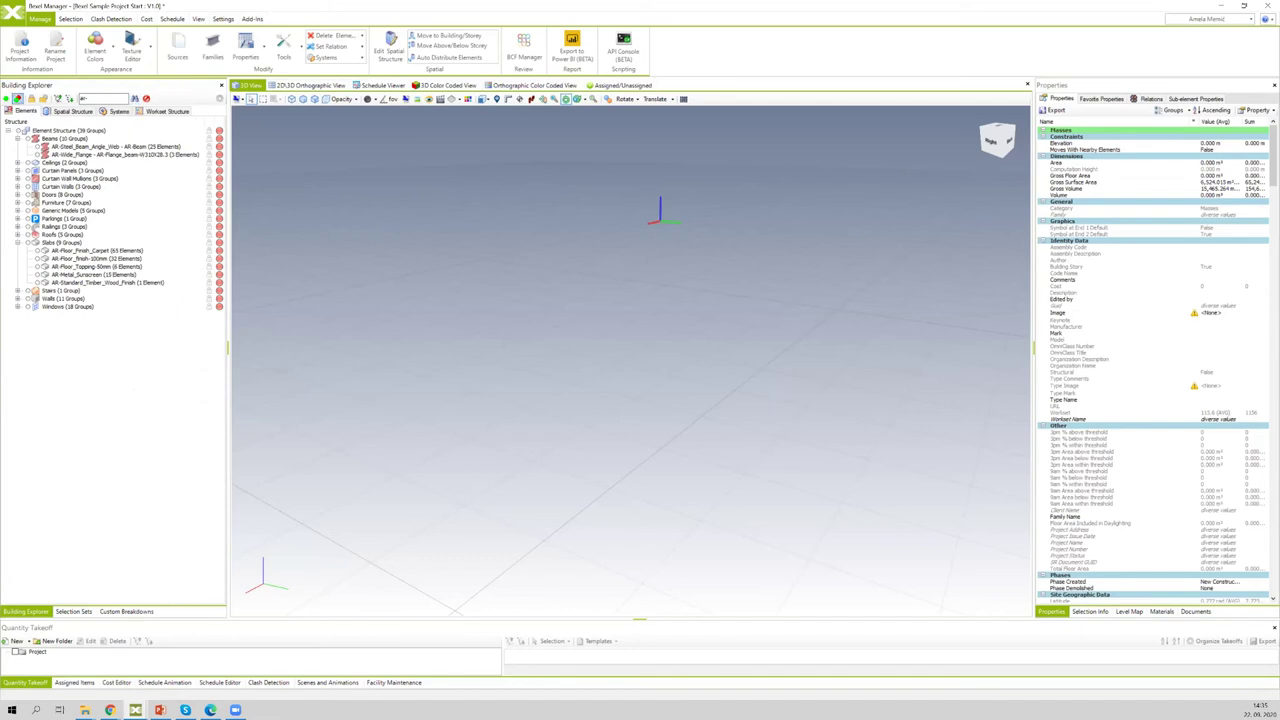
click(69, 99)
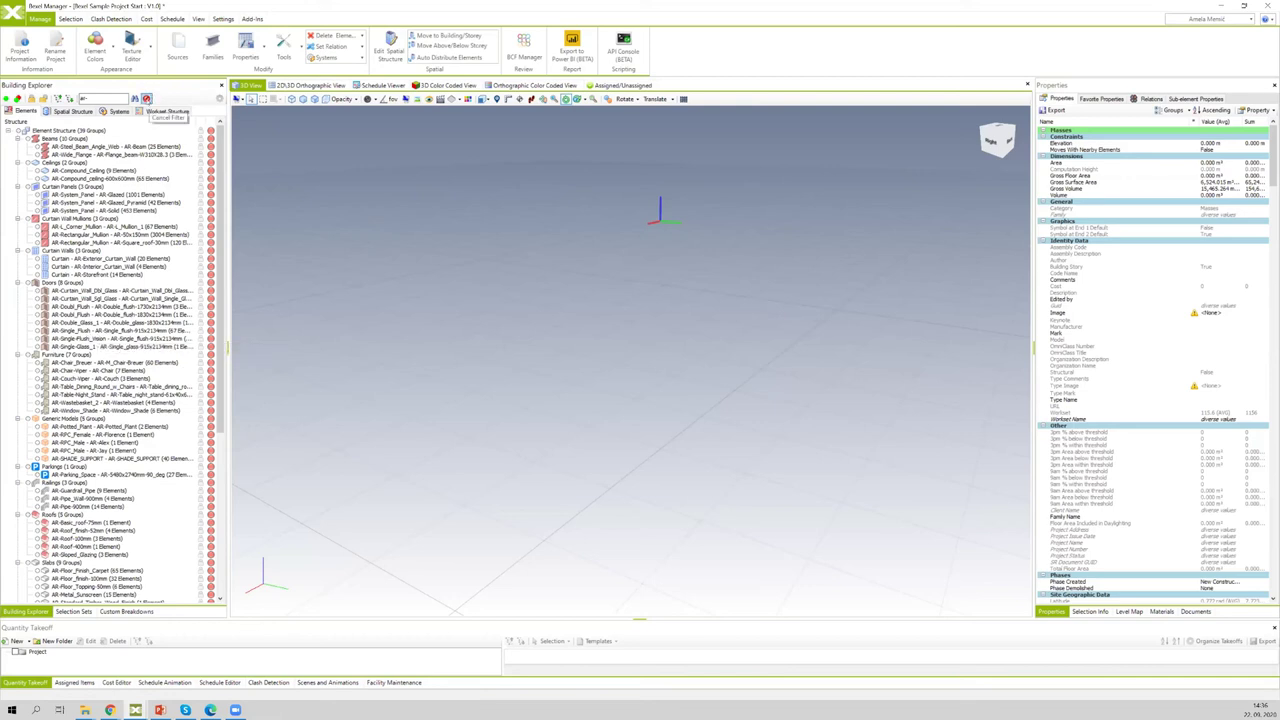
click(146, 98)
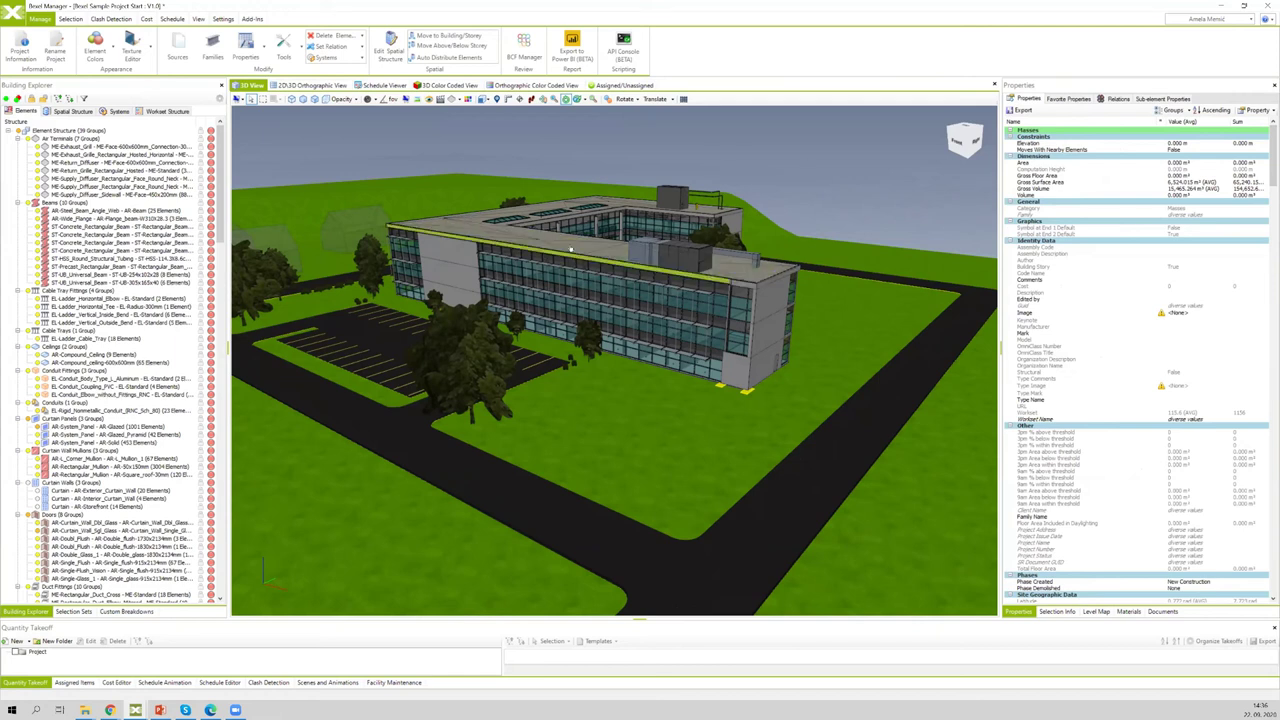
Step: Select every model element with Ctrl+A and open the Property panel's dropdown
key(ctrl+a)
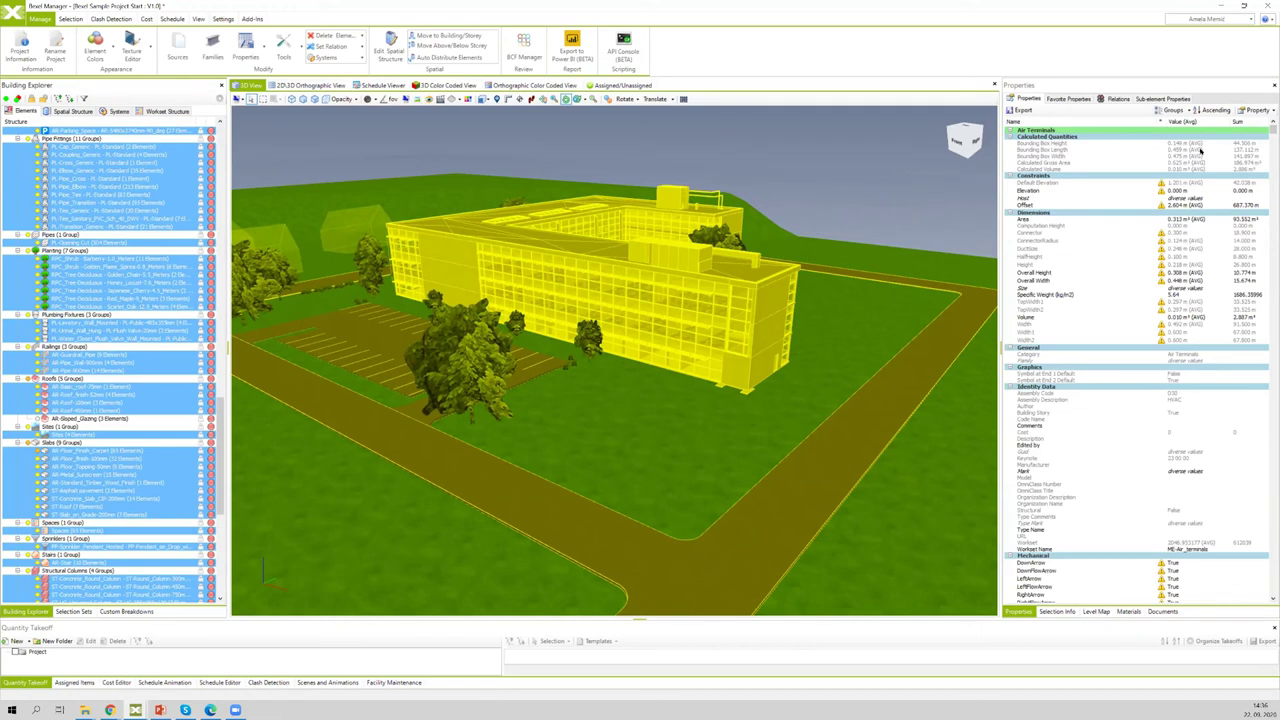
click(1270, 110)
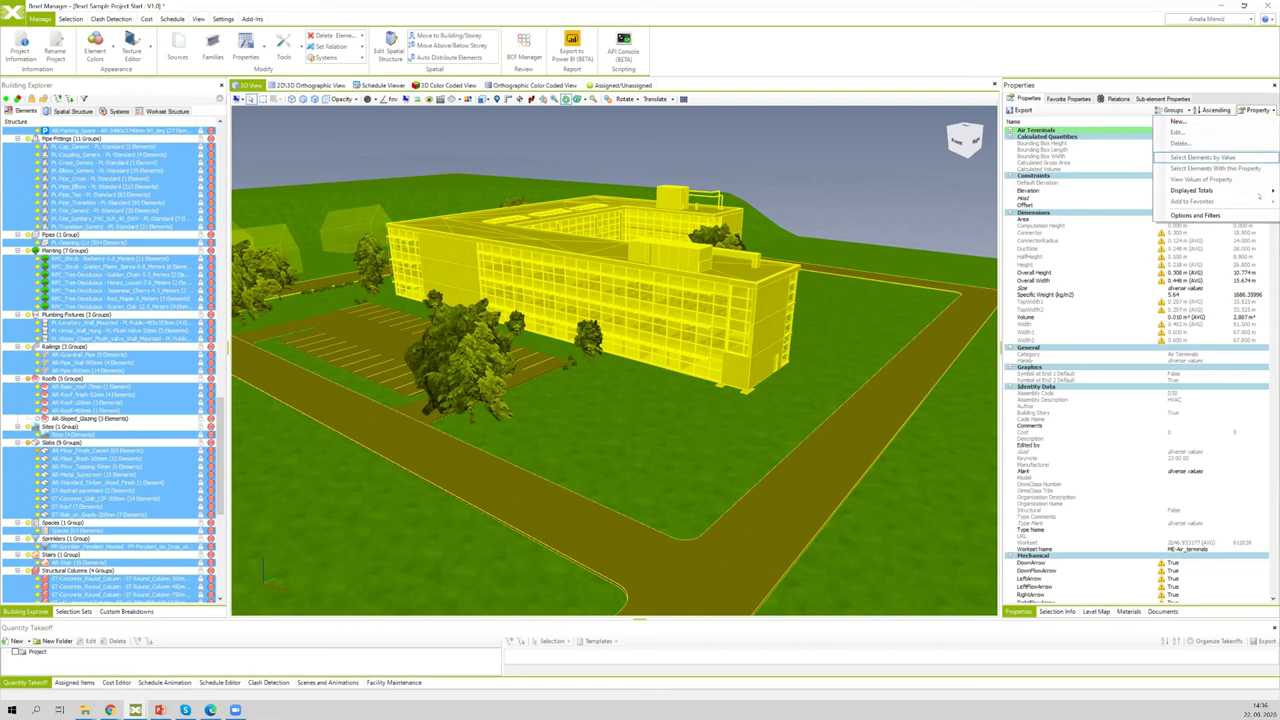
Step: Include all property groups via Check All in Options and Filters
click(1210, 215)
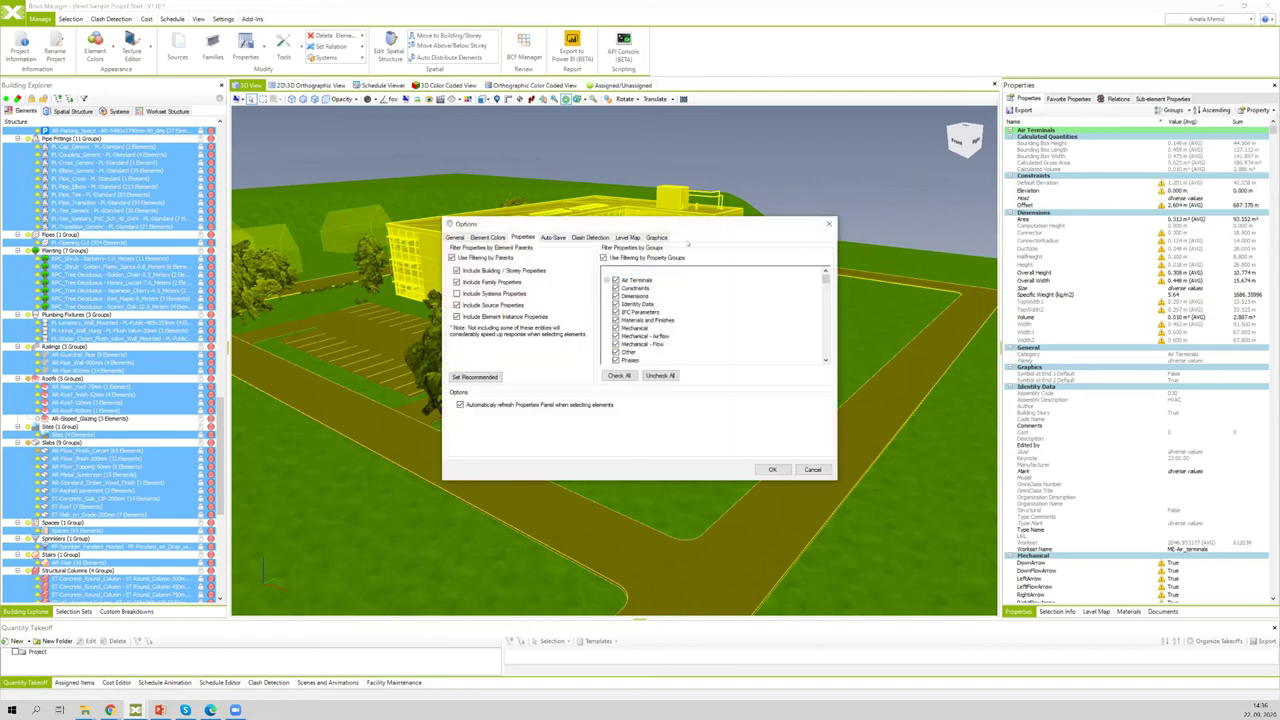
click(617, 375)
drag(828, 280, 826, 366)
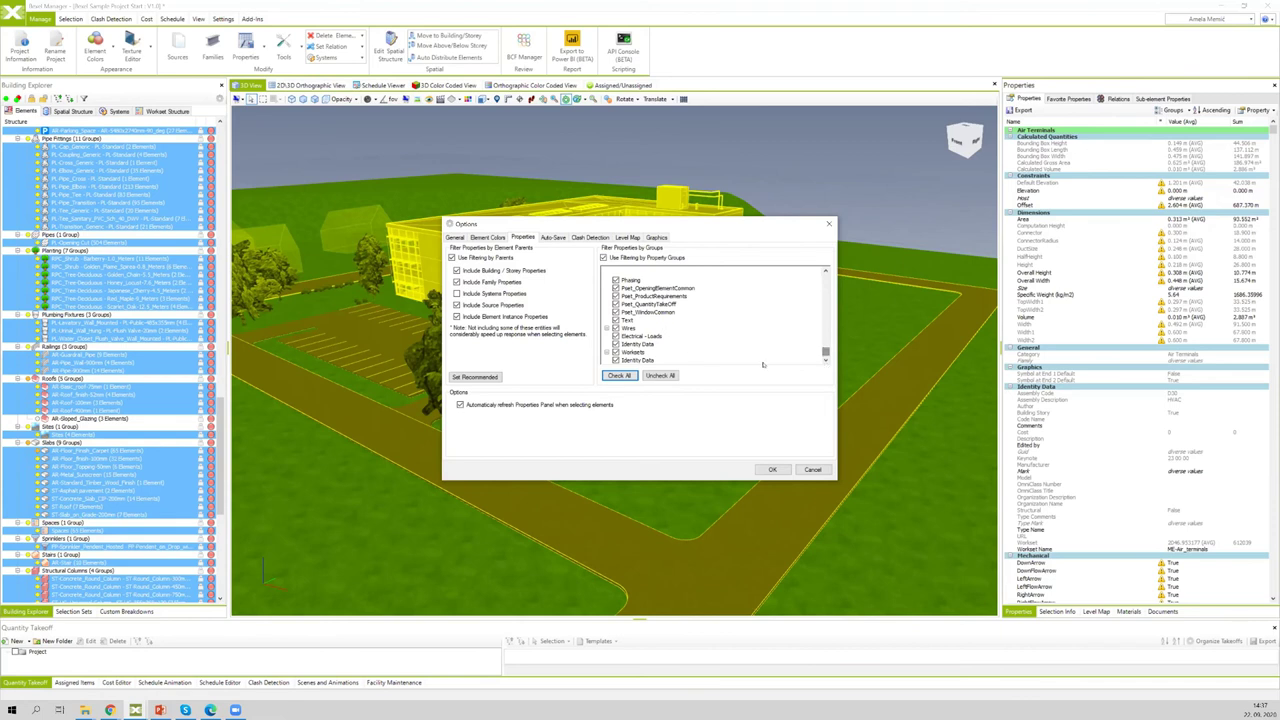
click(773, 470)
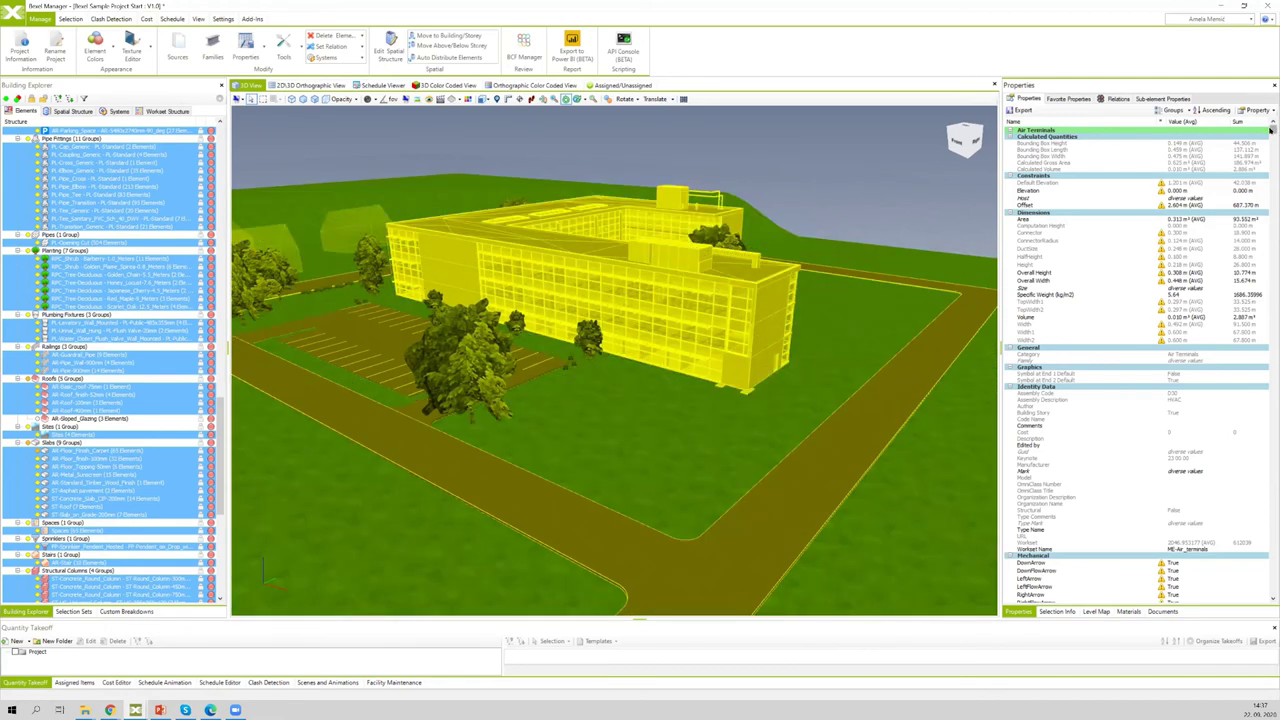
Step: Select the MasterFormat property in the Properties list
scroll(1270, 157, down, 1)
scroll(1270, 284, down, 10)
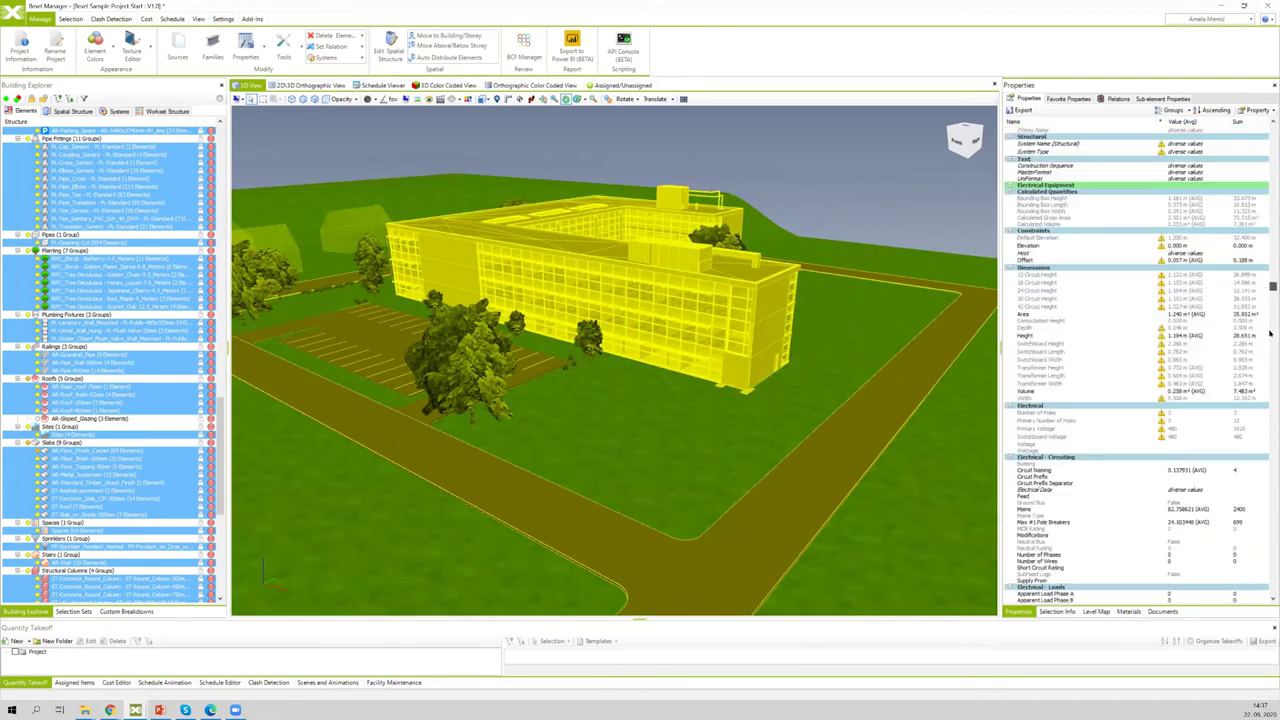
scroll(1270, 545, down, 15)
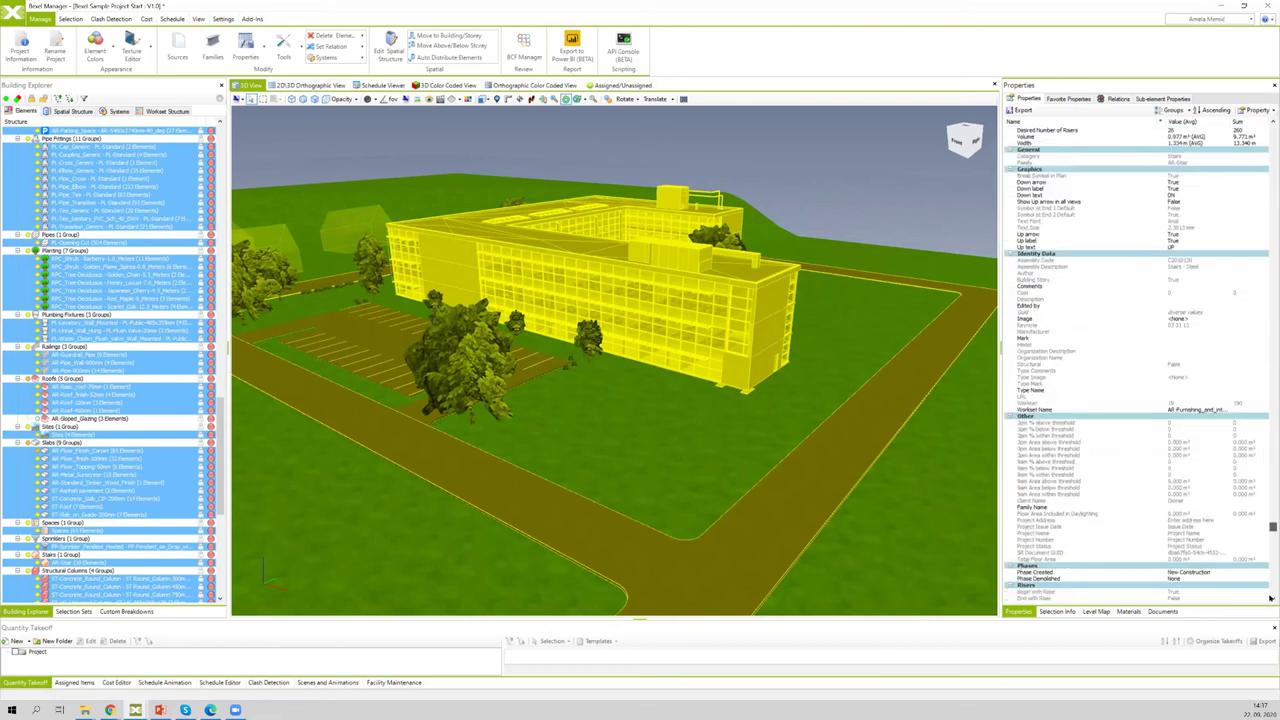
click(1040, 591)
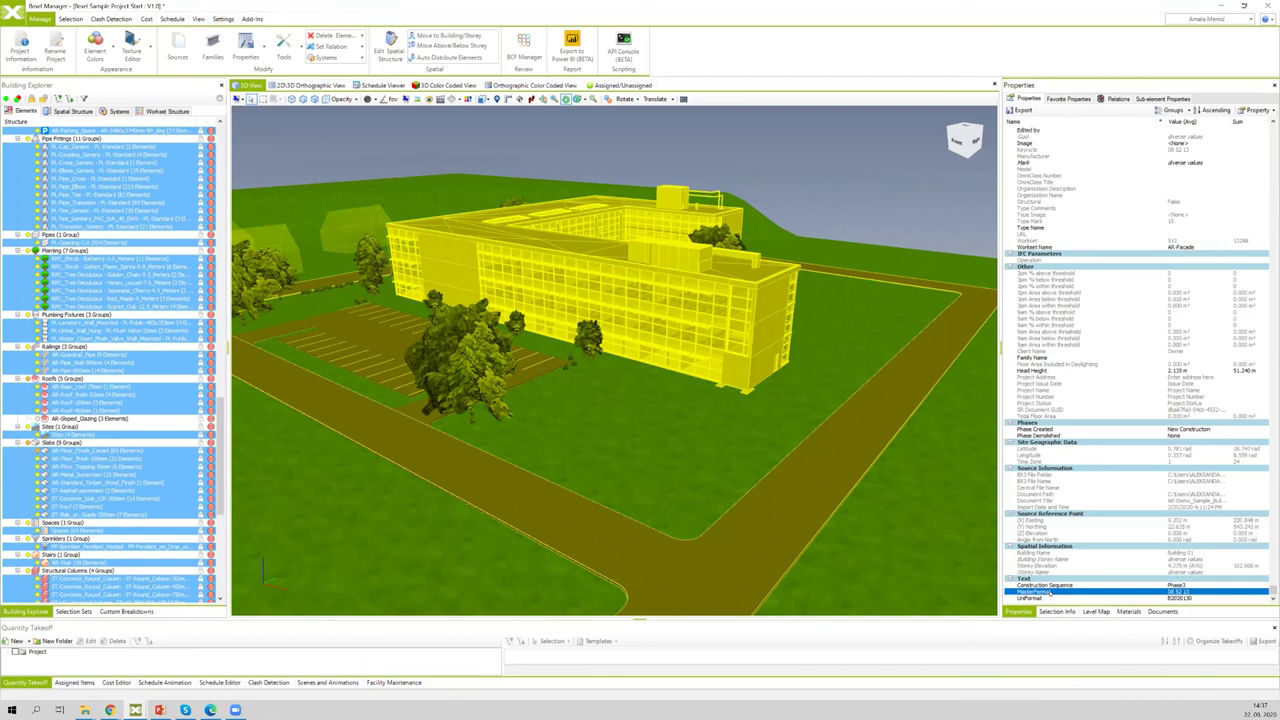
Step: Use the MasterFormat row's Select Elements With this Property > Only Visible to select only visible matching elements
right_click(1052, 592)
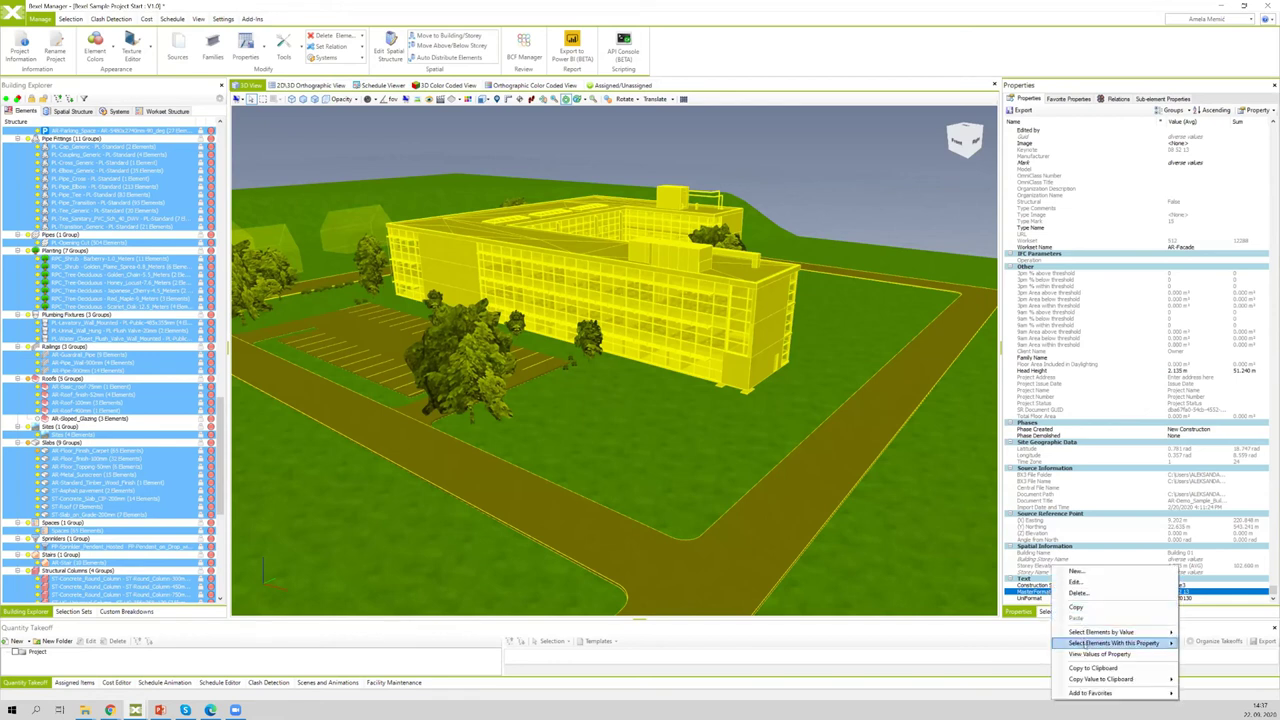
mouse_move(1130, 643)
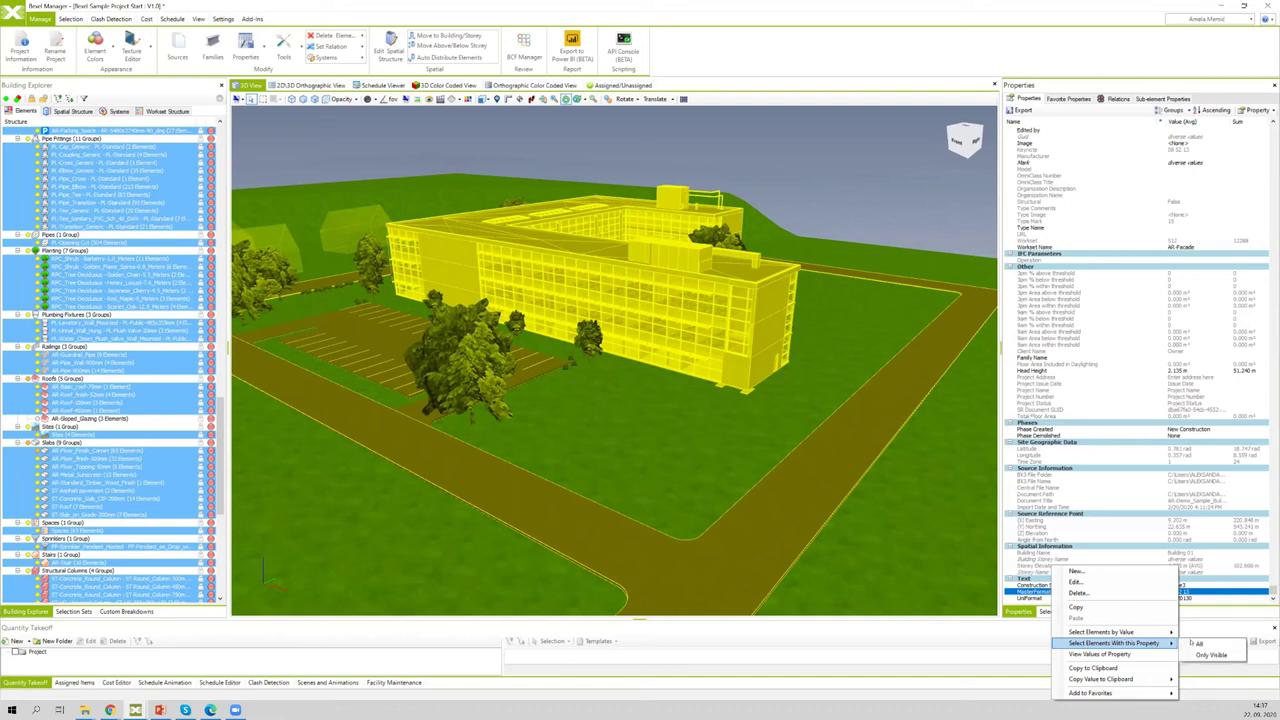
click(1211, 653)
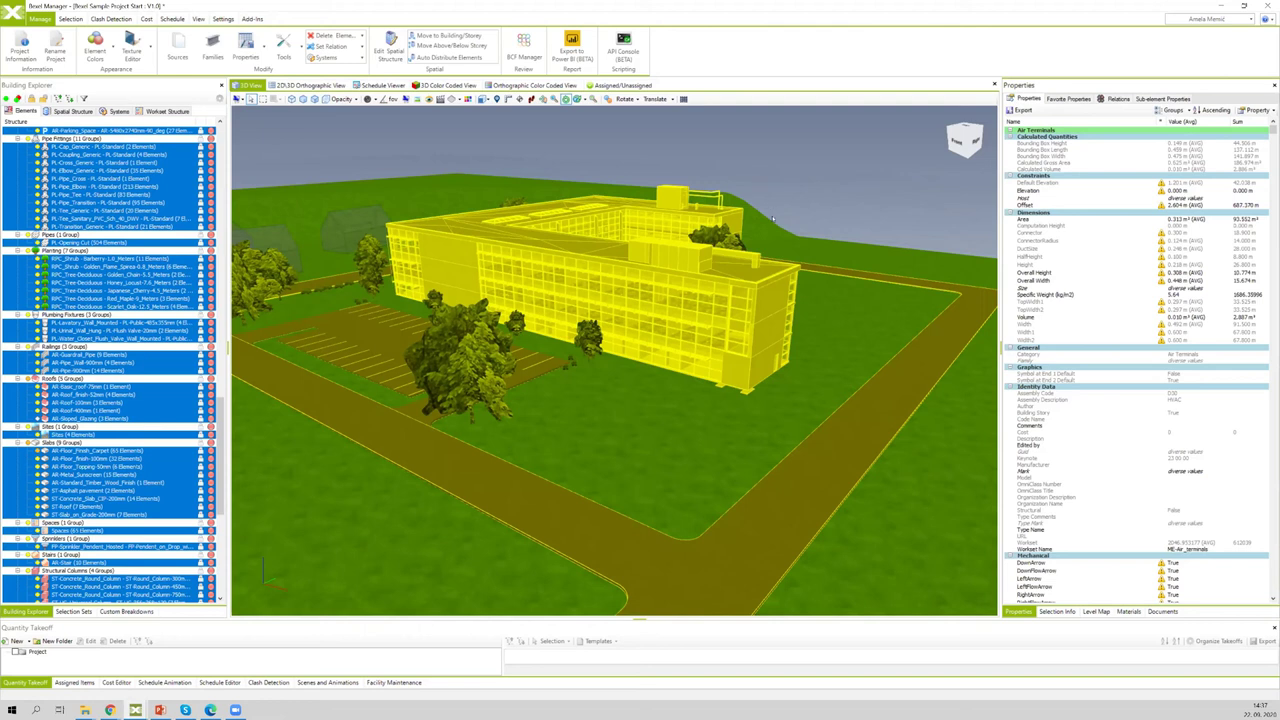
Step: Hide the selected elements, leaving only the five house-shaped mass elements in the 3D view
right_click(755, 174)
mouse_move(800, 178)
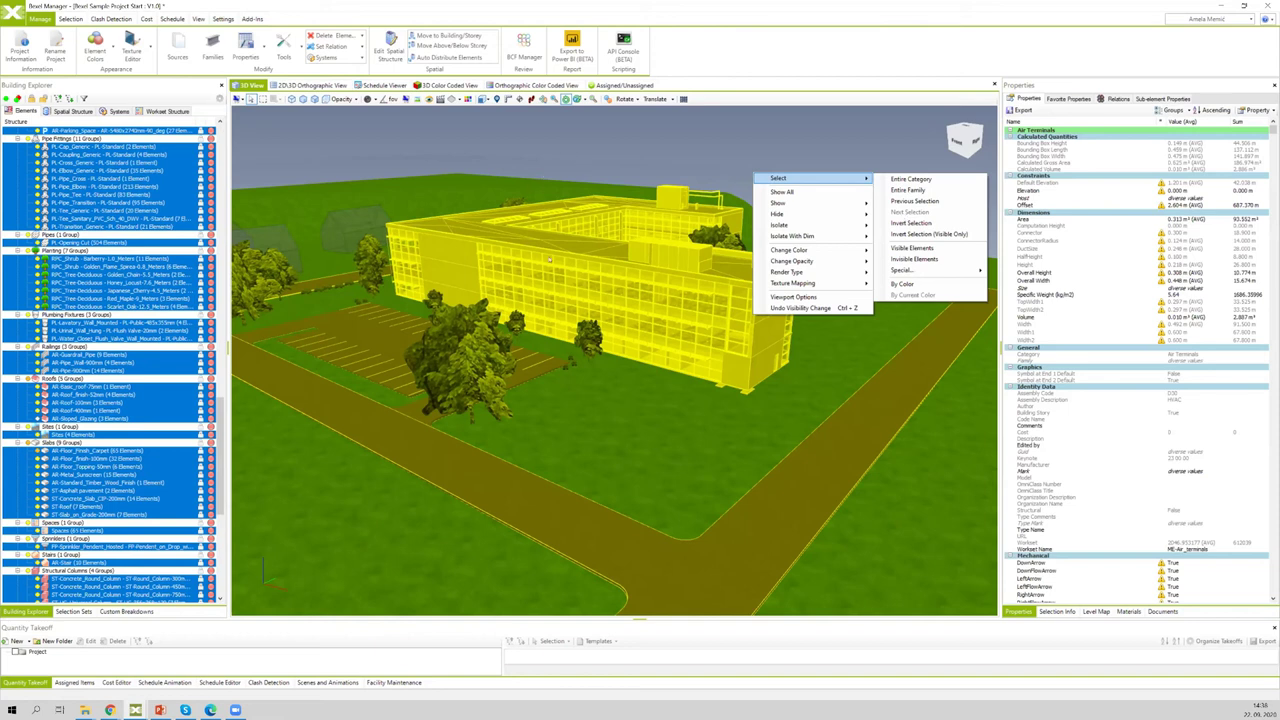
mouse_move(790, 214)
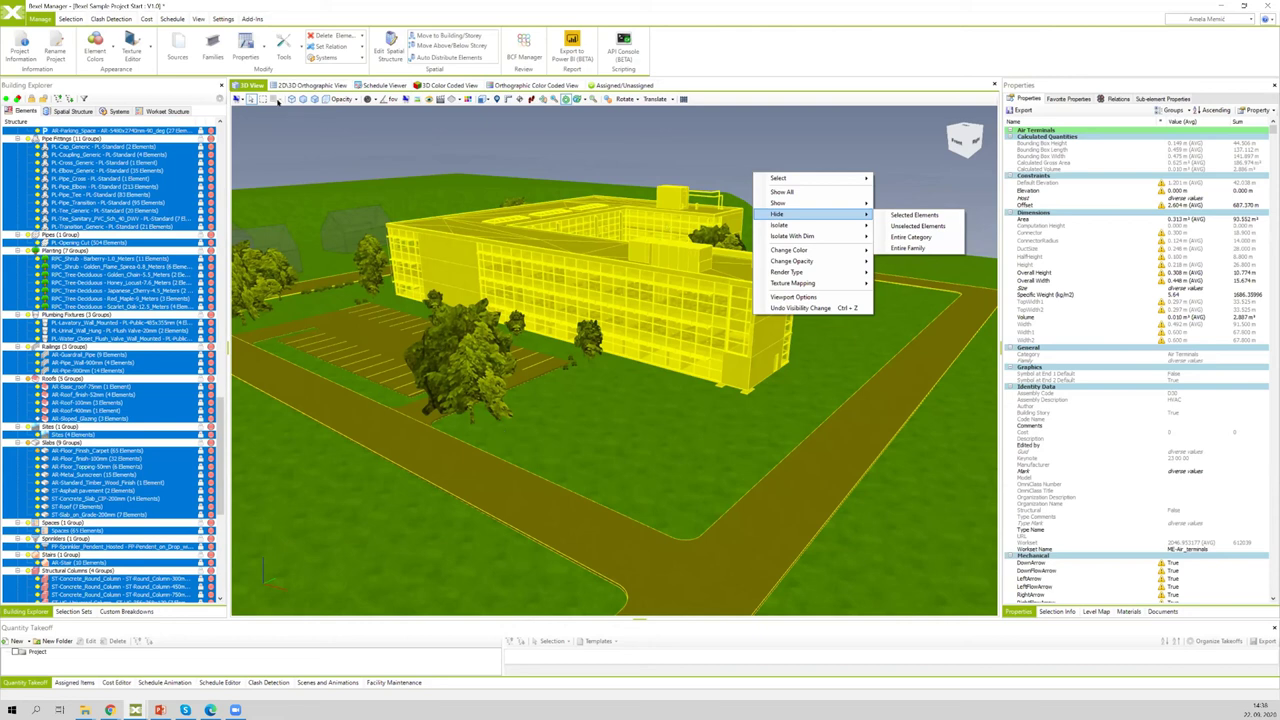
click(914, 214)
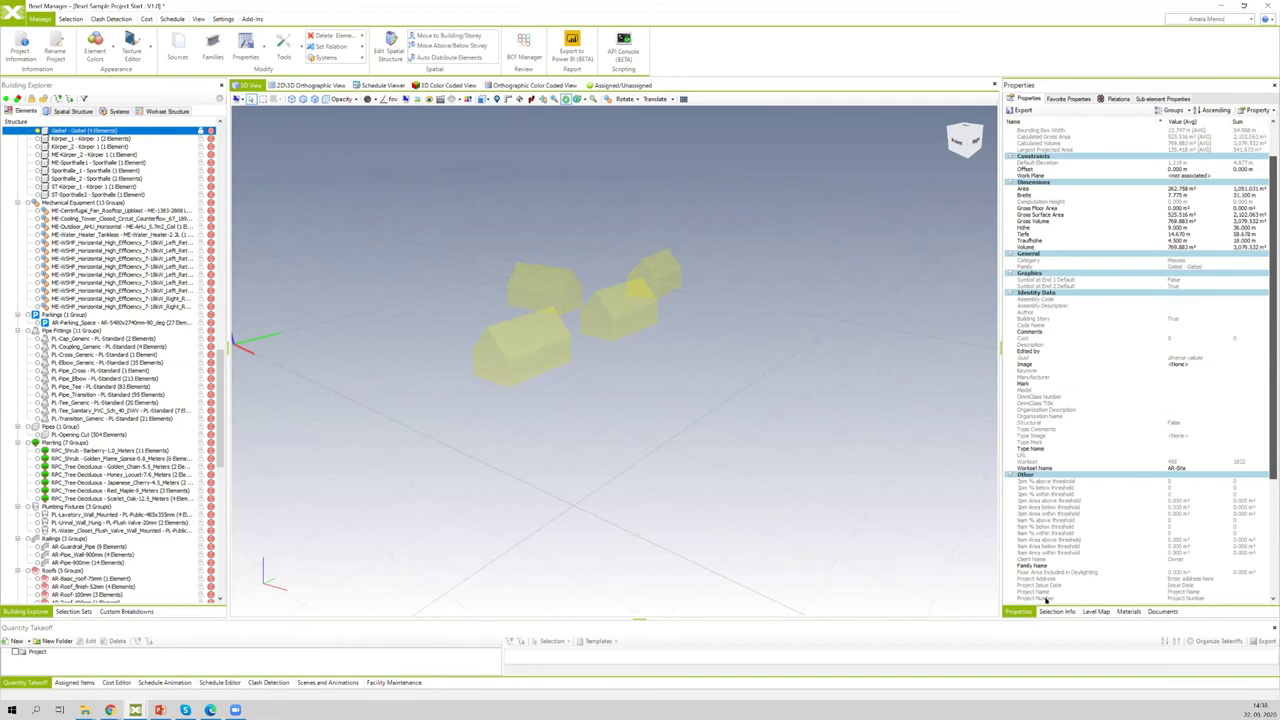
Step: Show all elements again and select the building elements sharing the MasterFormat property value
scroll(691, 293, down, 5)
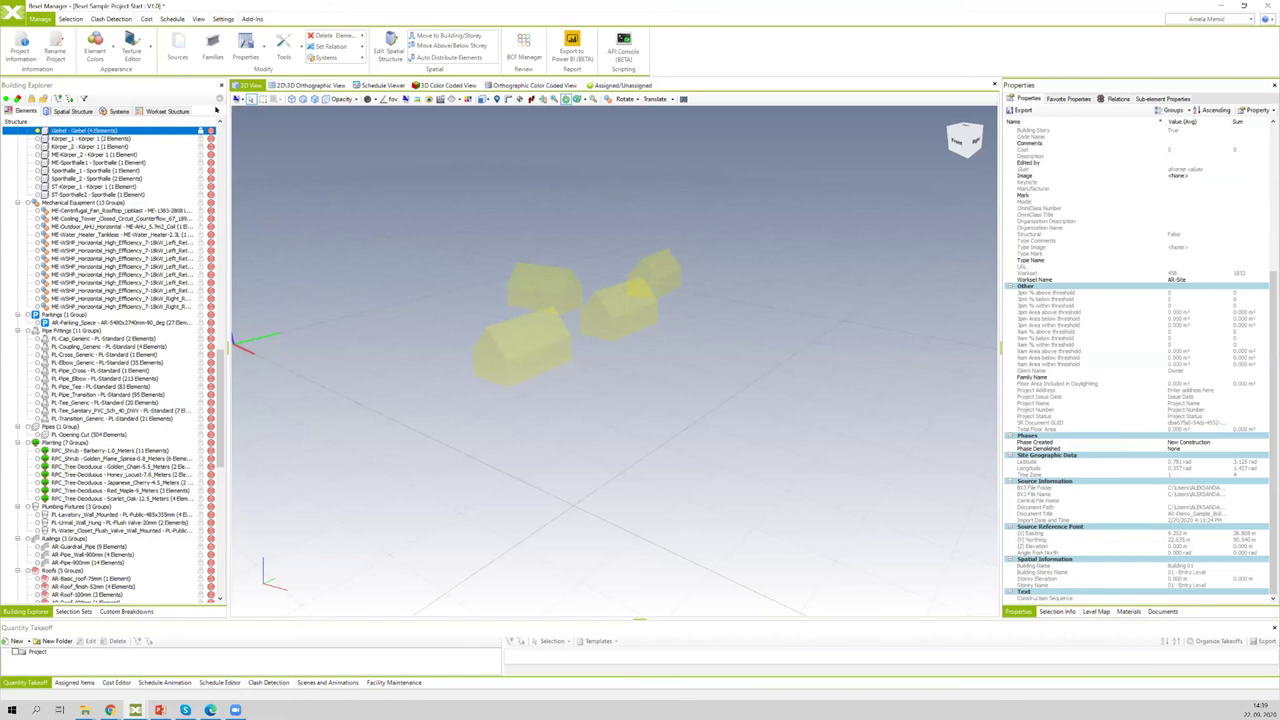
click(7, 99)
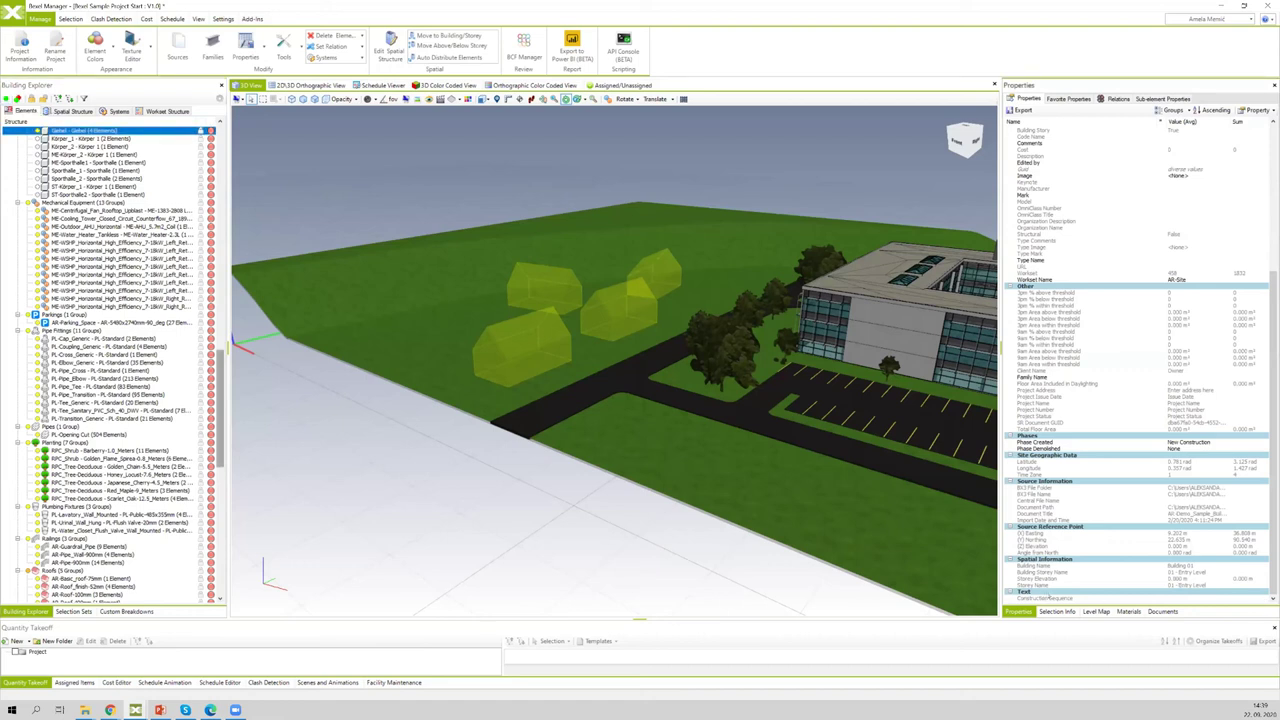
double_click(1051, 592)
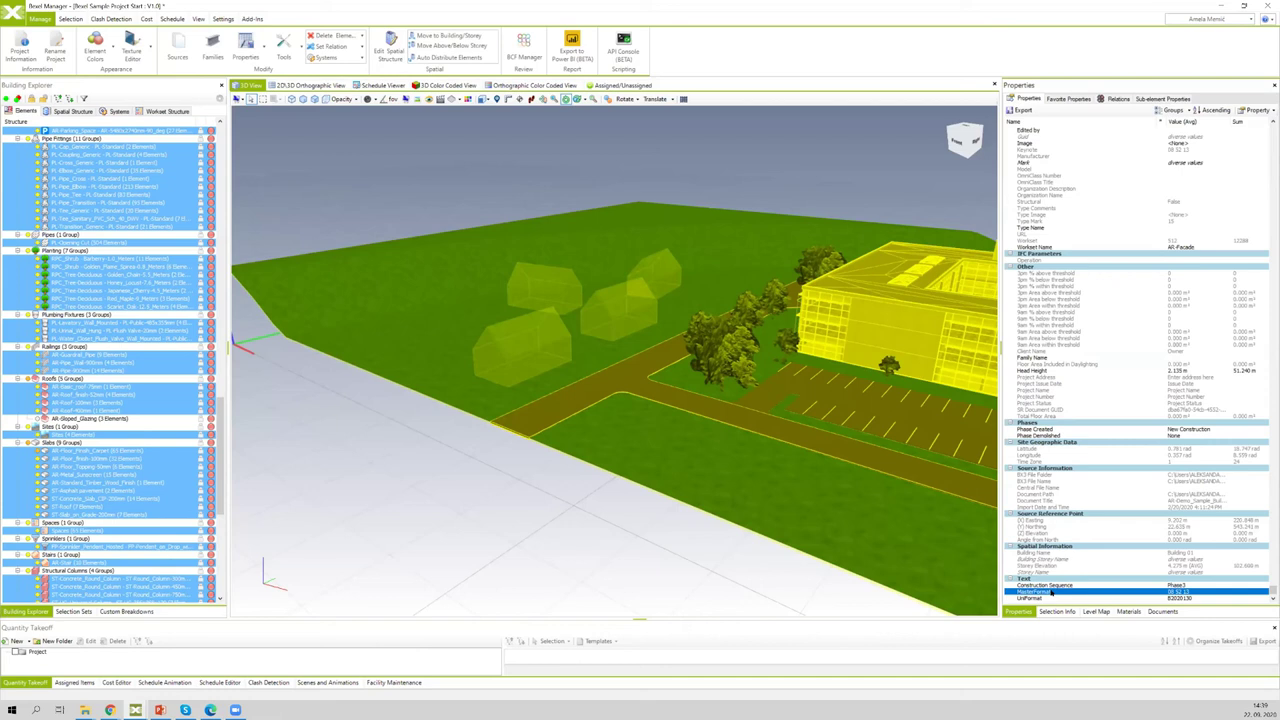
Step: List MasterFormat values across All Categories and select elements with a chosen value
right_click(1051, 592)
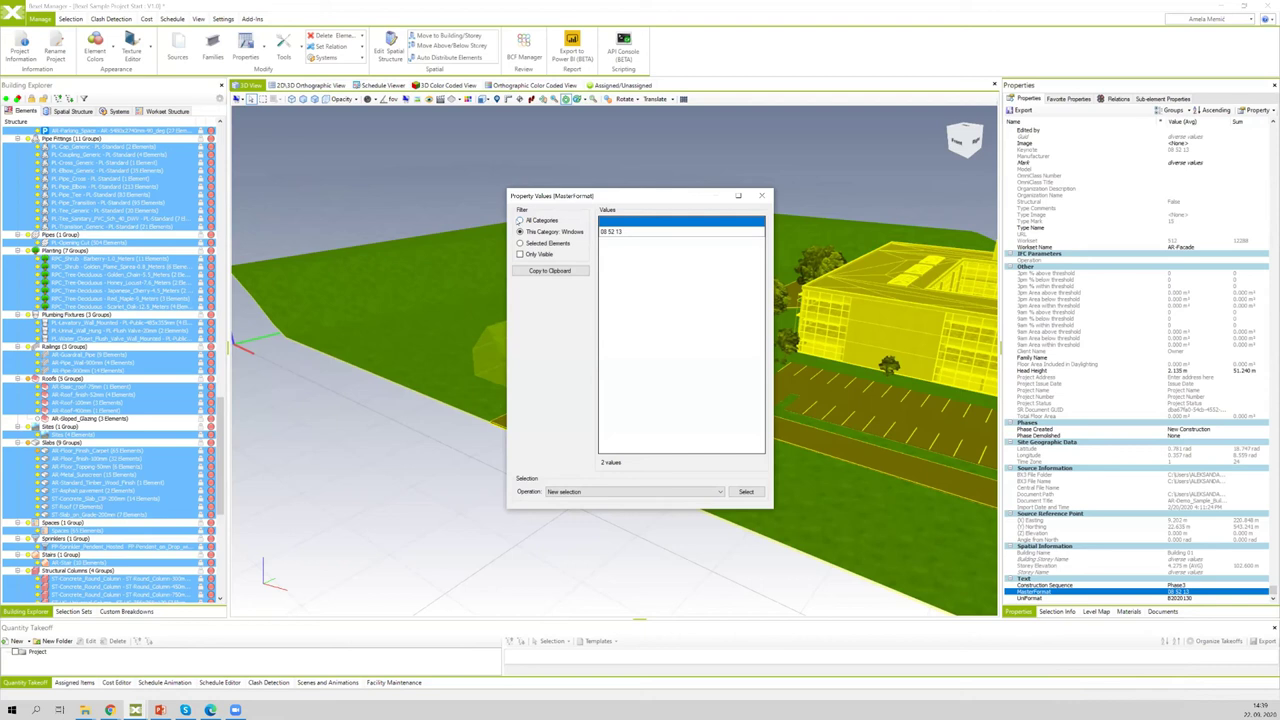
click(520, 220)
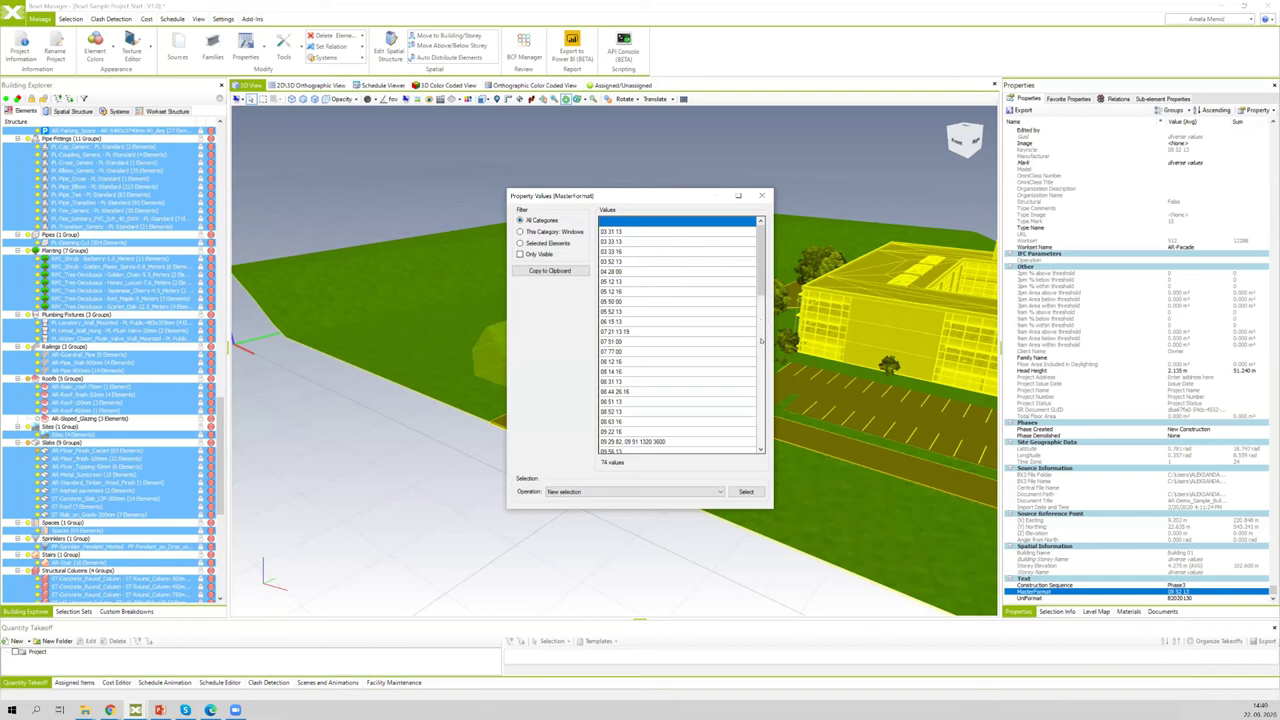
scroll(737, 314, down, 15)
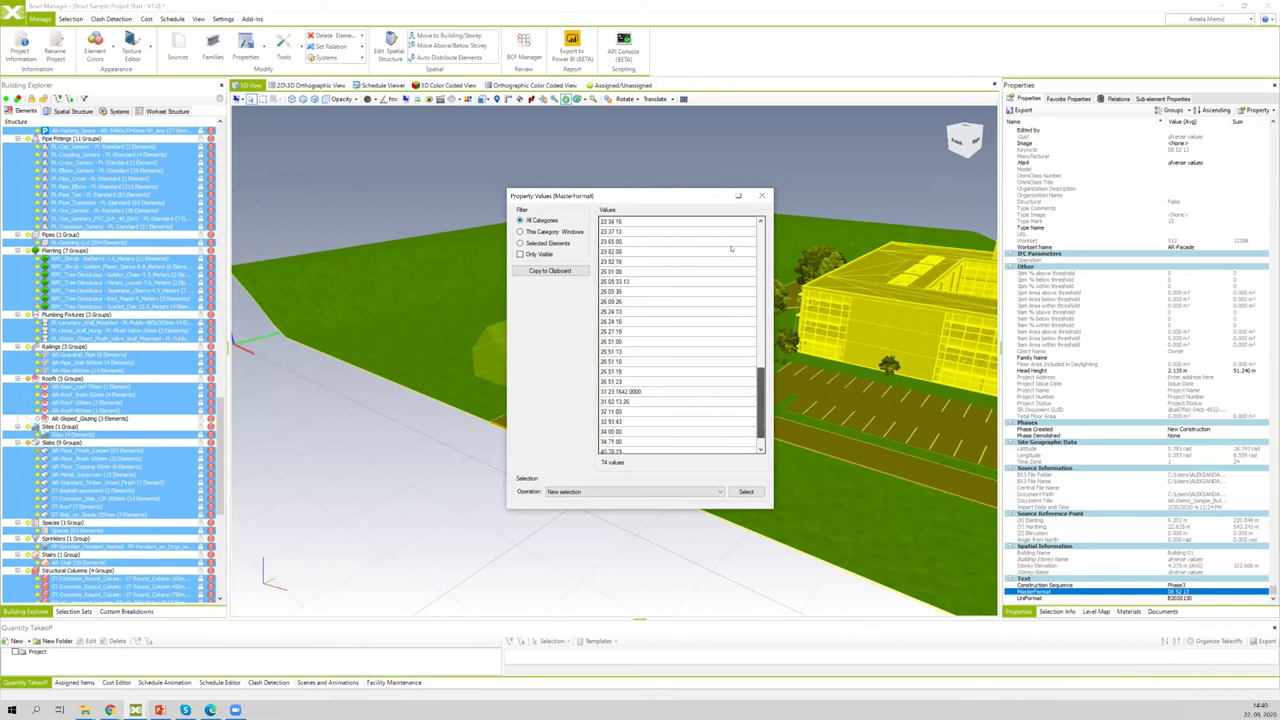
scroll(720, 250, up, 15)
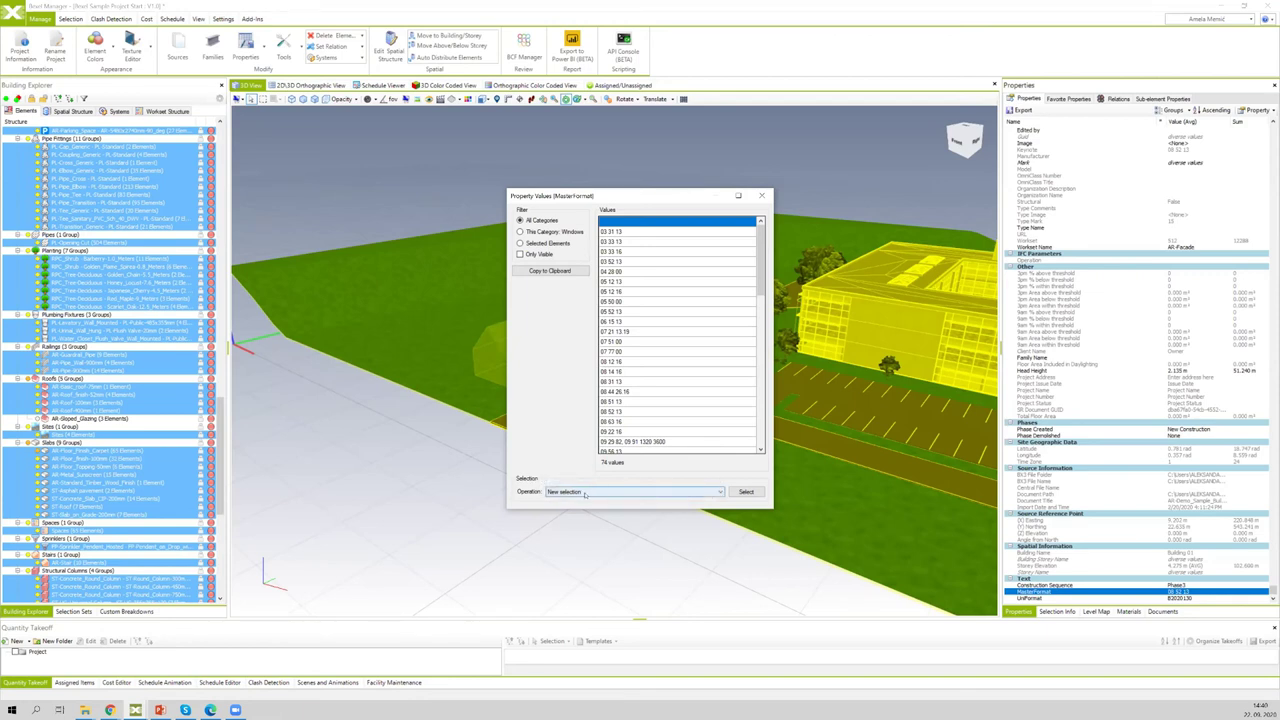
click(746, 492)
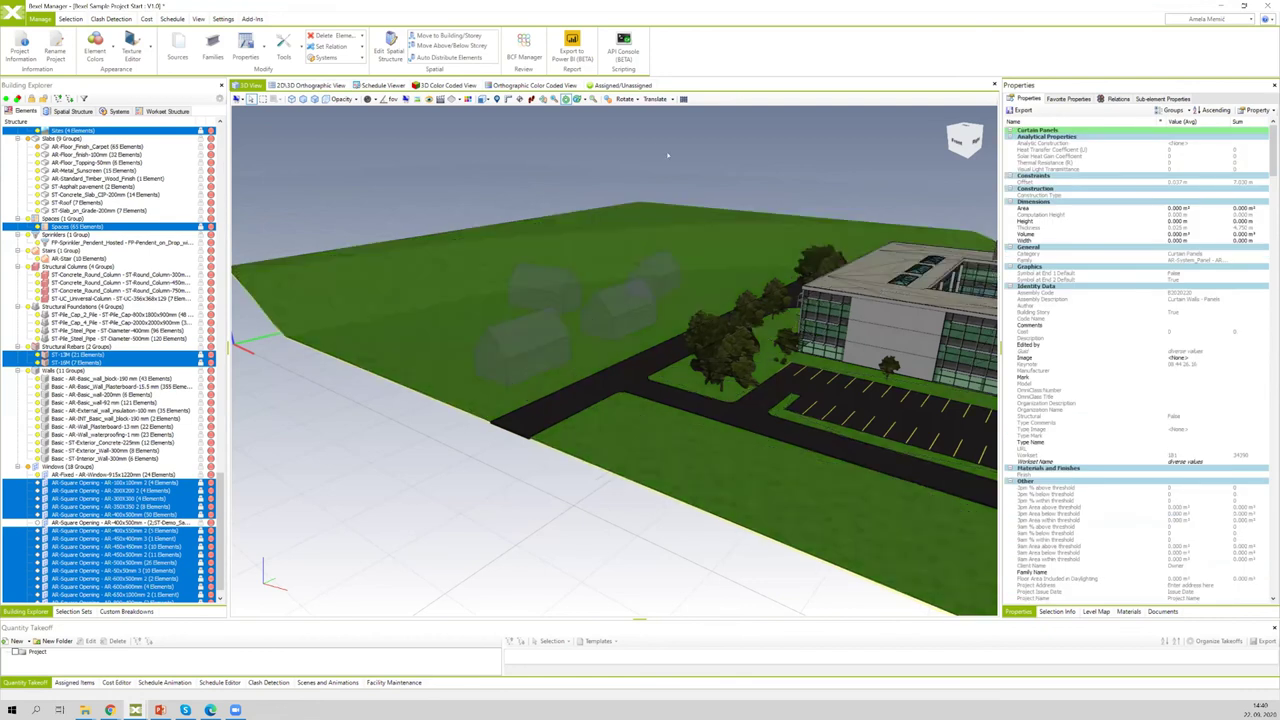
Step: Isolate the selected elements in the 3D view, hiding the rest of the building
drag(497, 302, 692, 215)
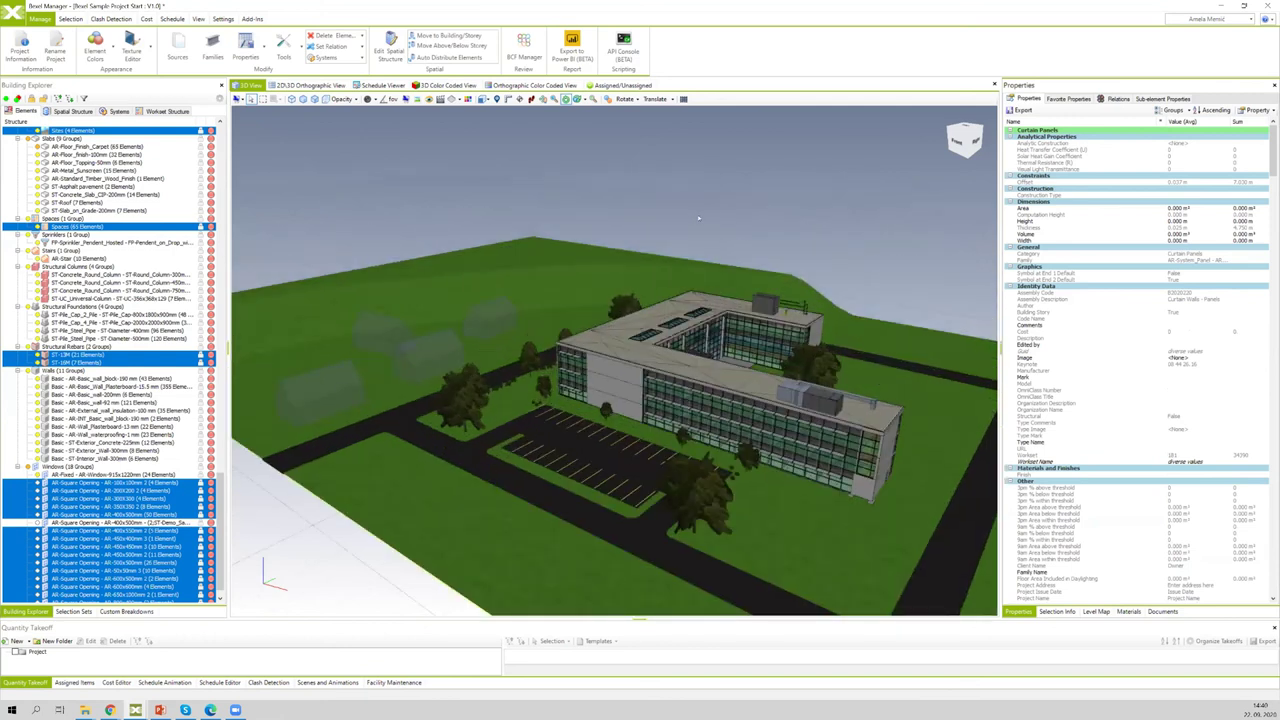
right_click(695, 212)
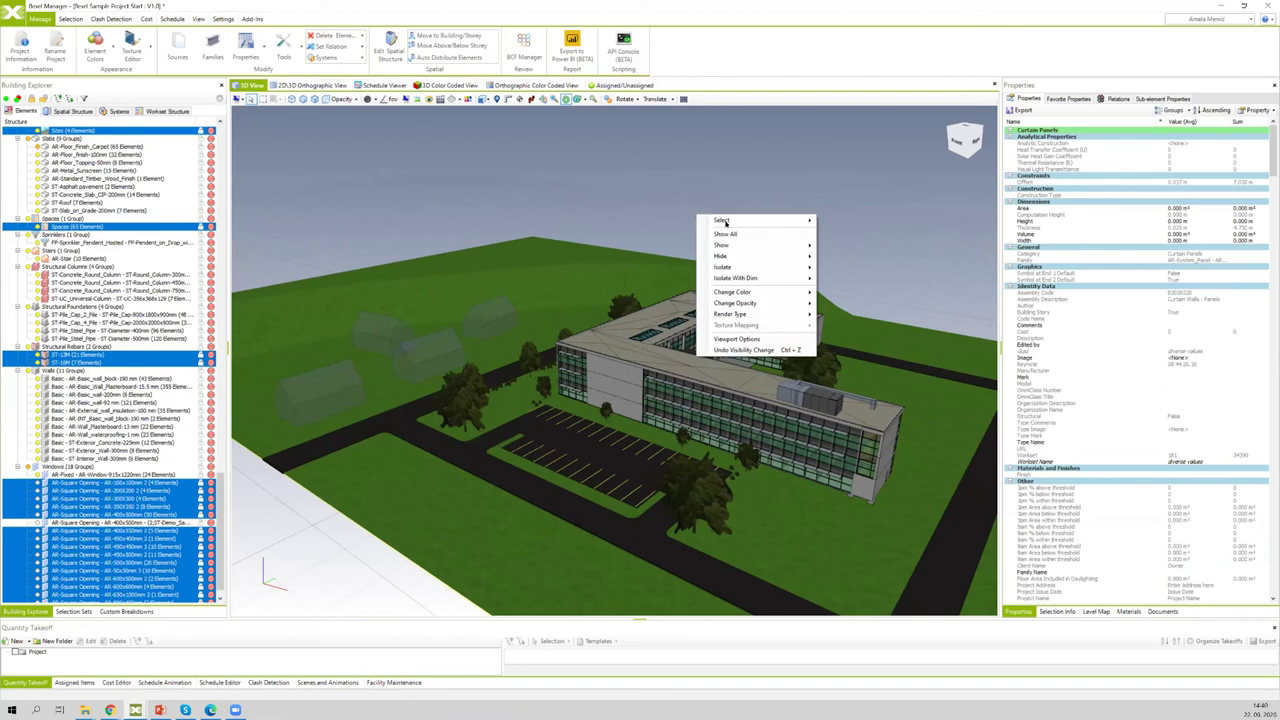
mouse_move(722, 221)
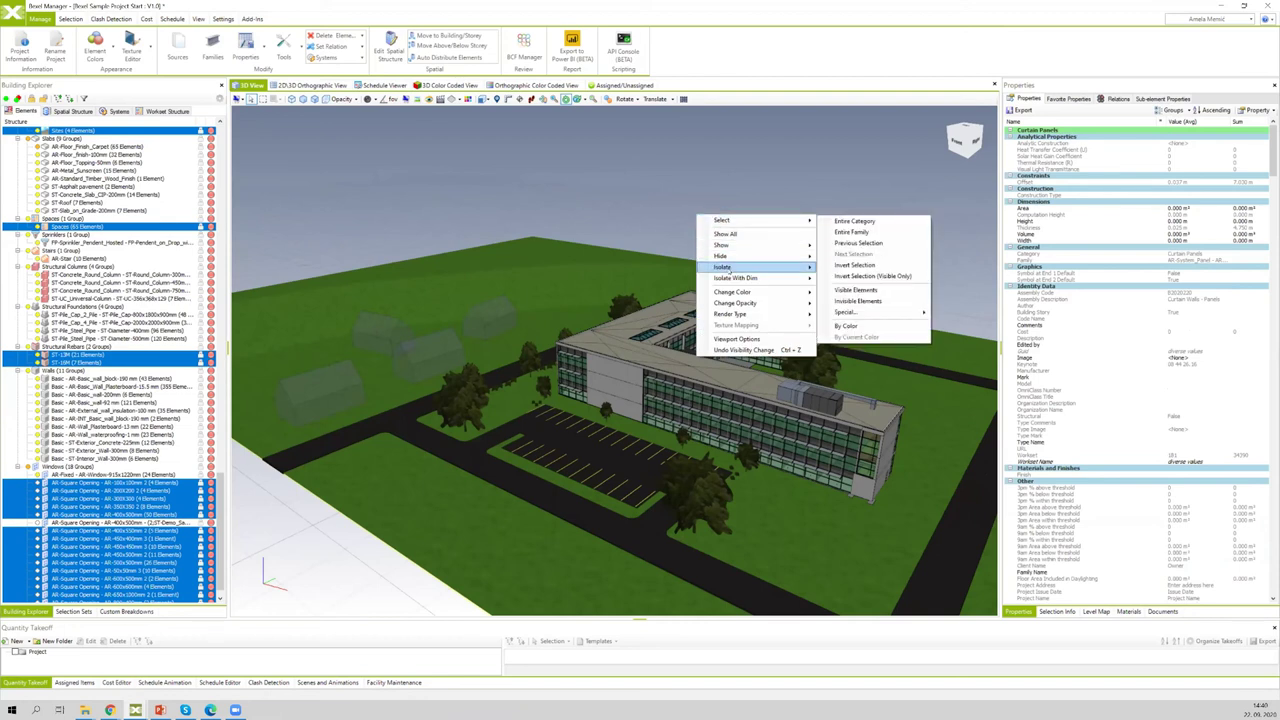
mouse_move(726, 268)
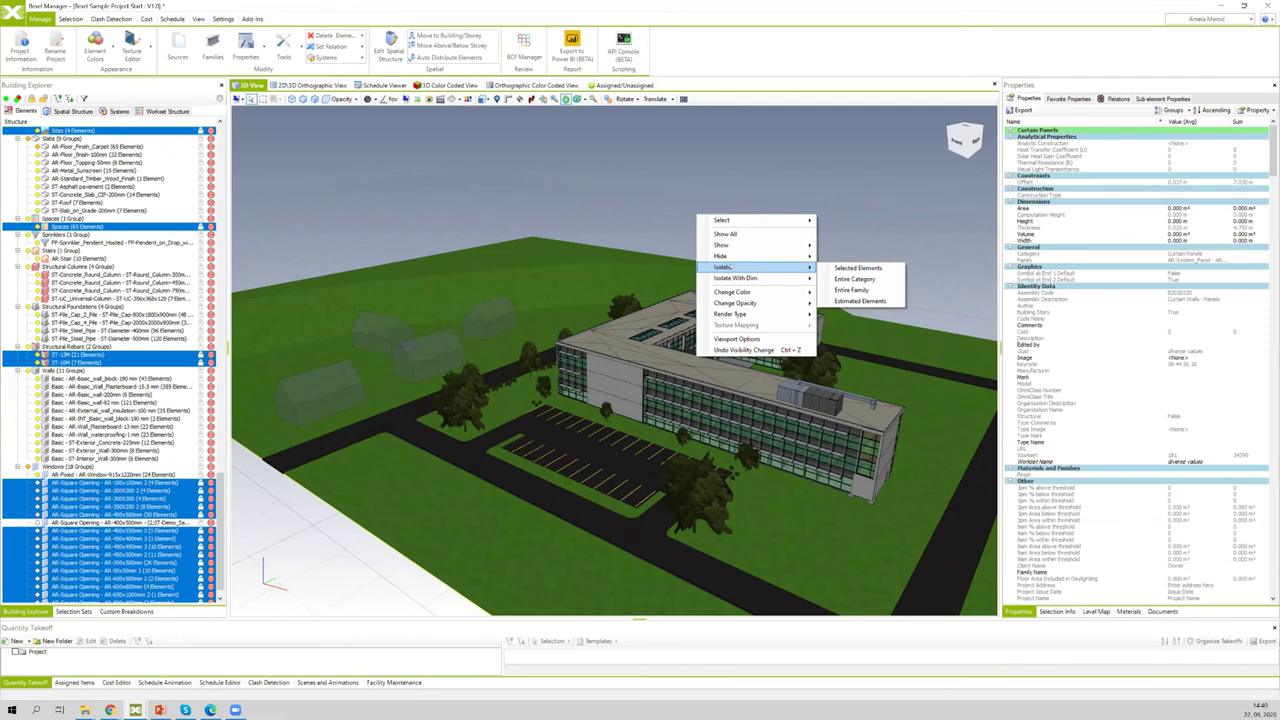
click(843, 268)
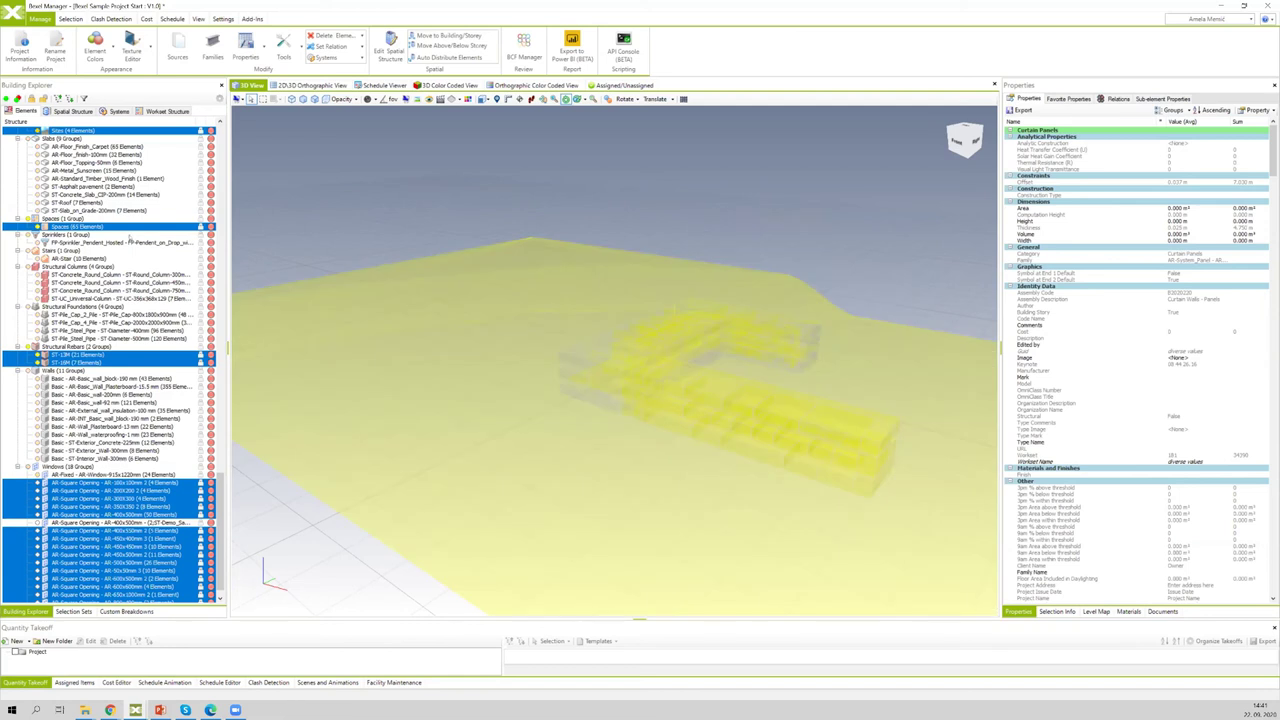
Step: Narrow the selection to the Spaces category (65 elements) in the Building Explorer
scroll(128, 240, up, 2)
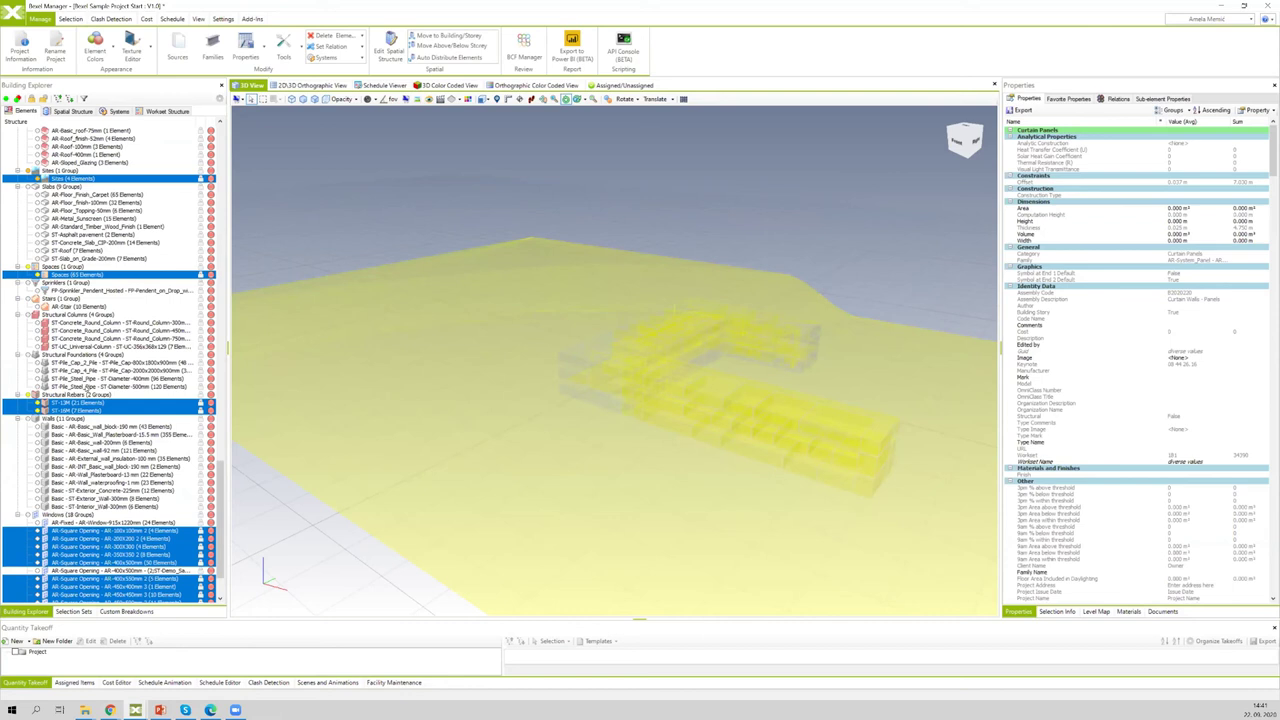
scroll(67, 523, down, 2)
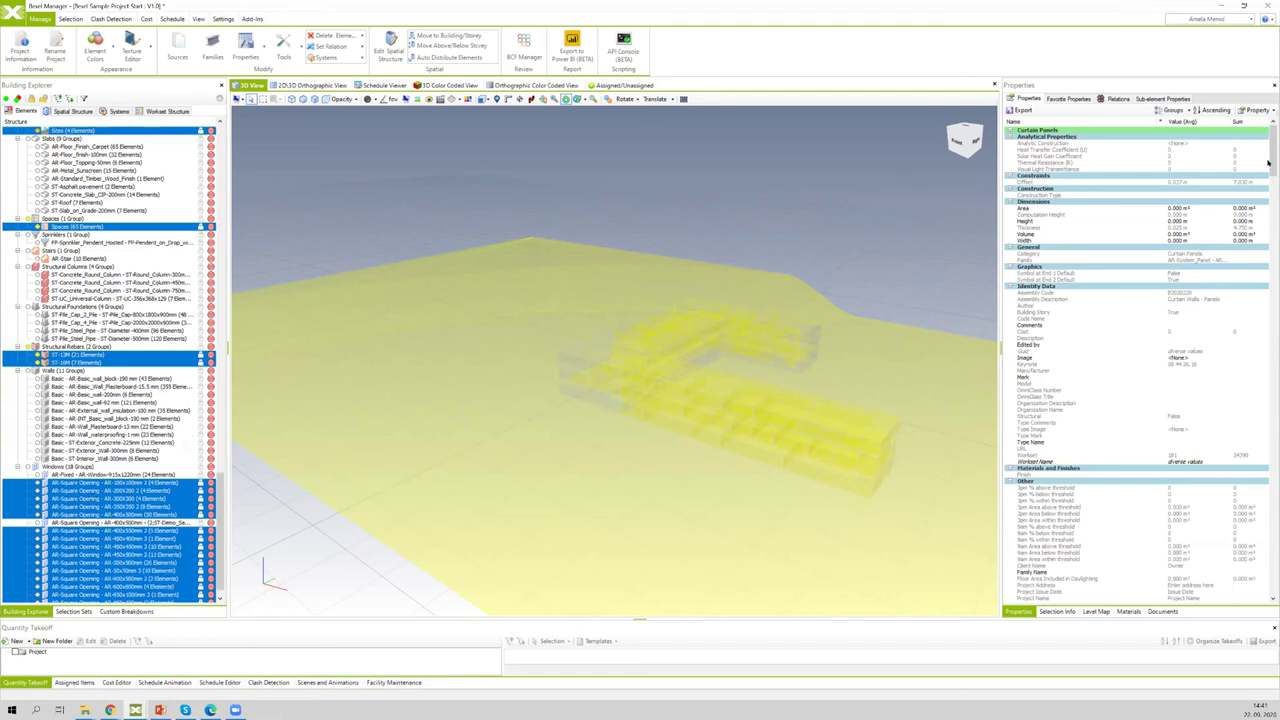
scroll(1270, 290, down, 15)
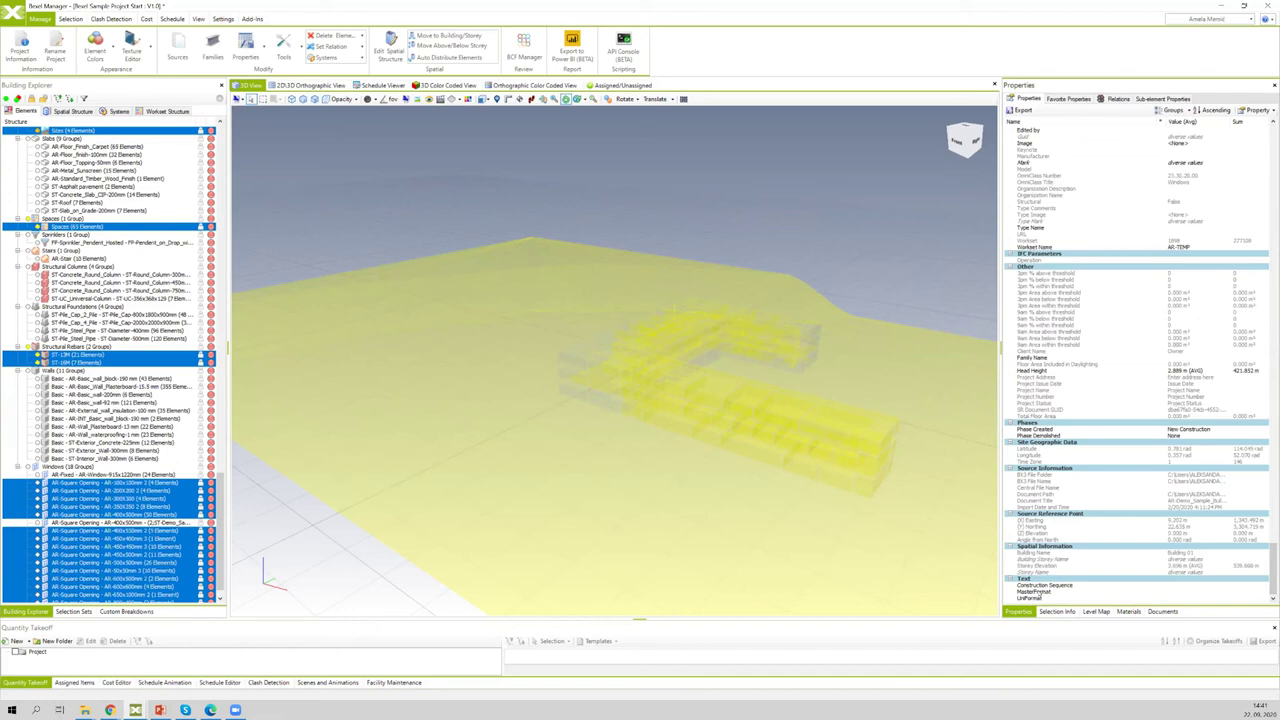
click(1053, 591)
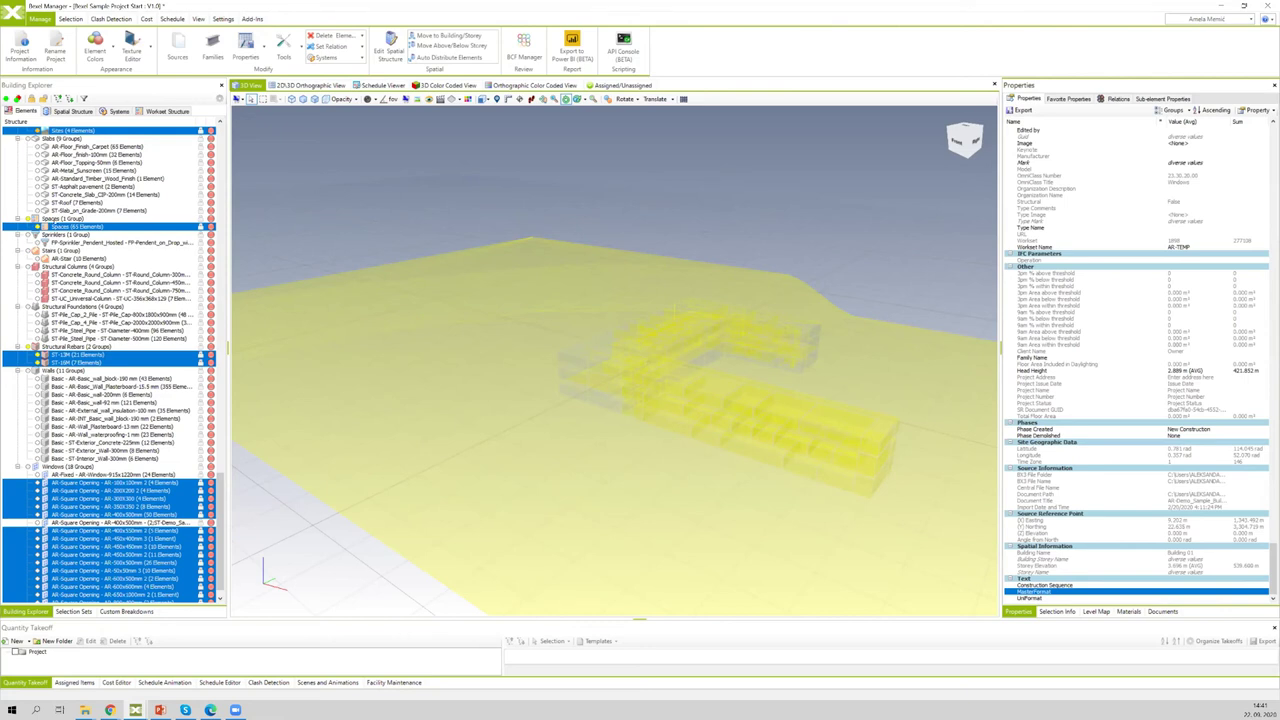
click(70, 227)
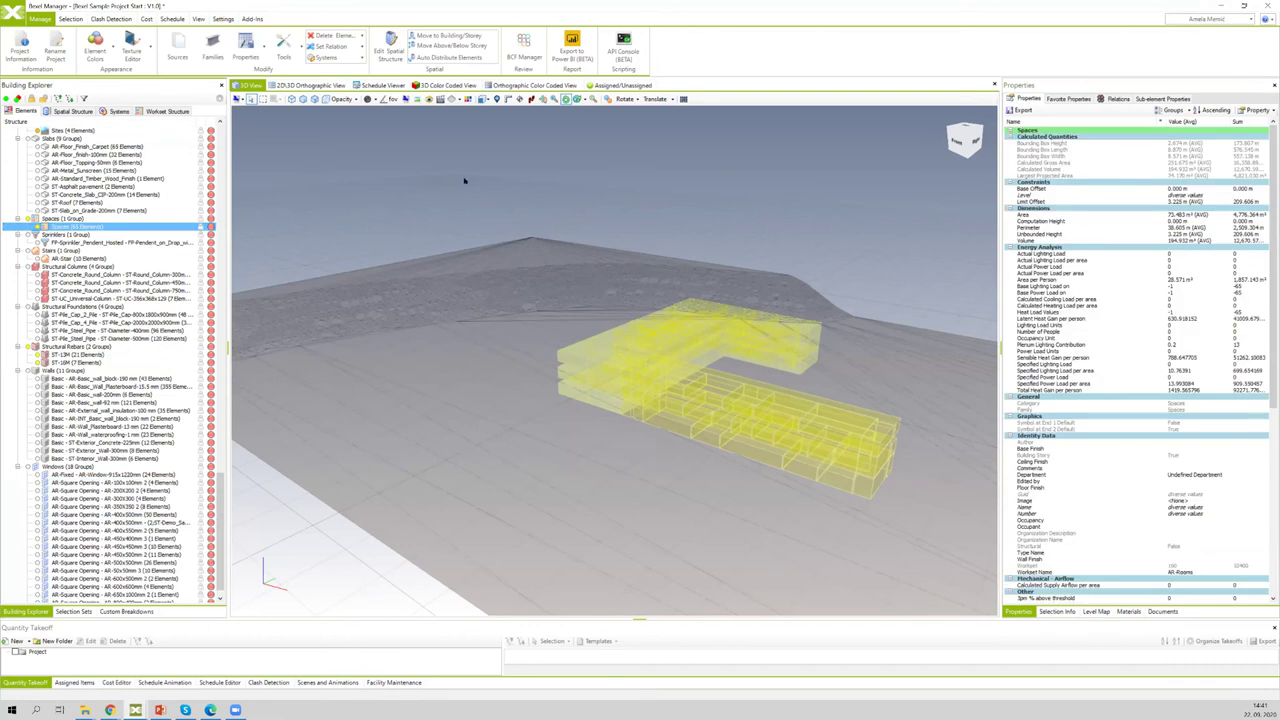
Step: Isolate the selected Spaces in the 3D view and start a new property from the Property menu
right_click(466, 178)
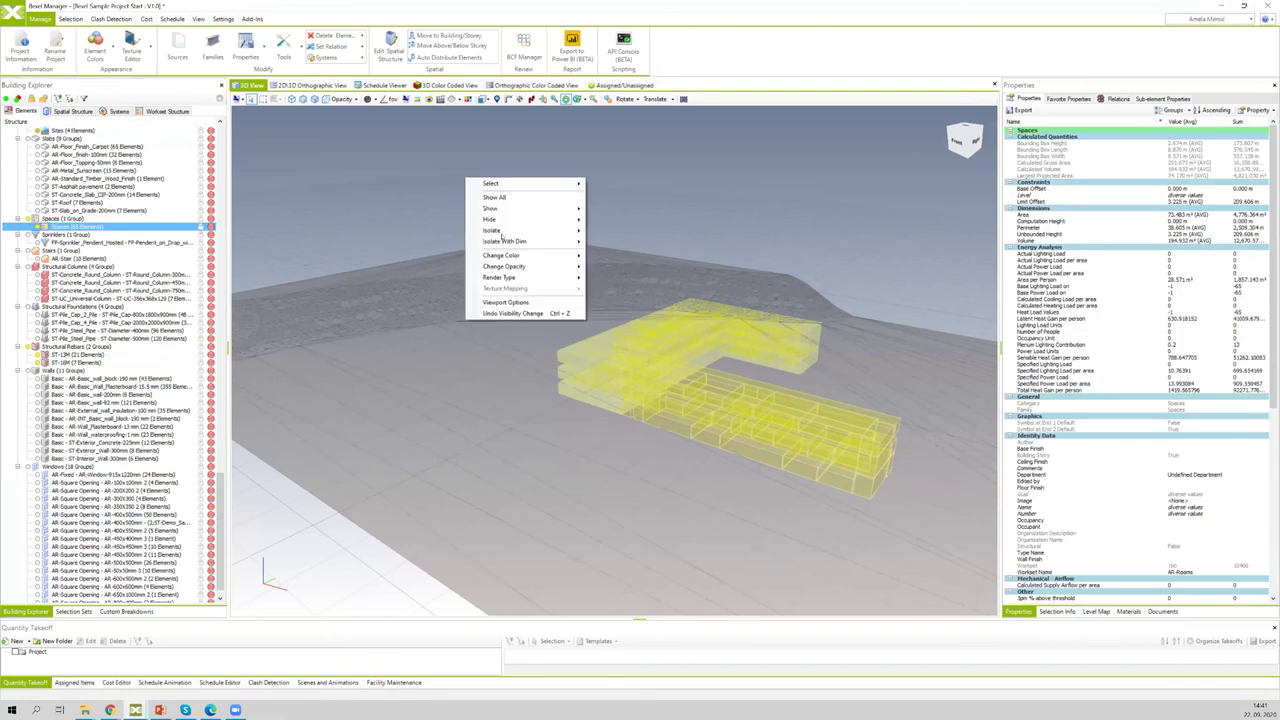
mouse_move(504, 231)
click(621, 231)
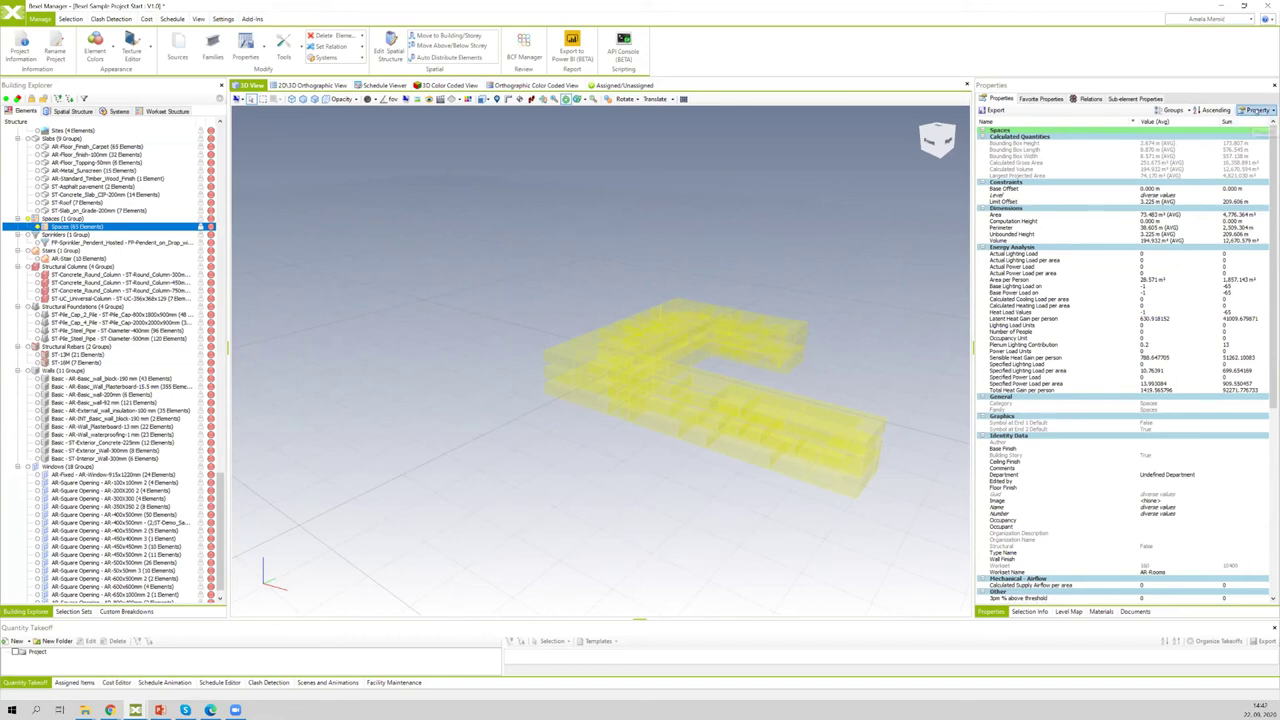
click(1270, 111)
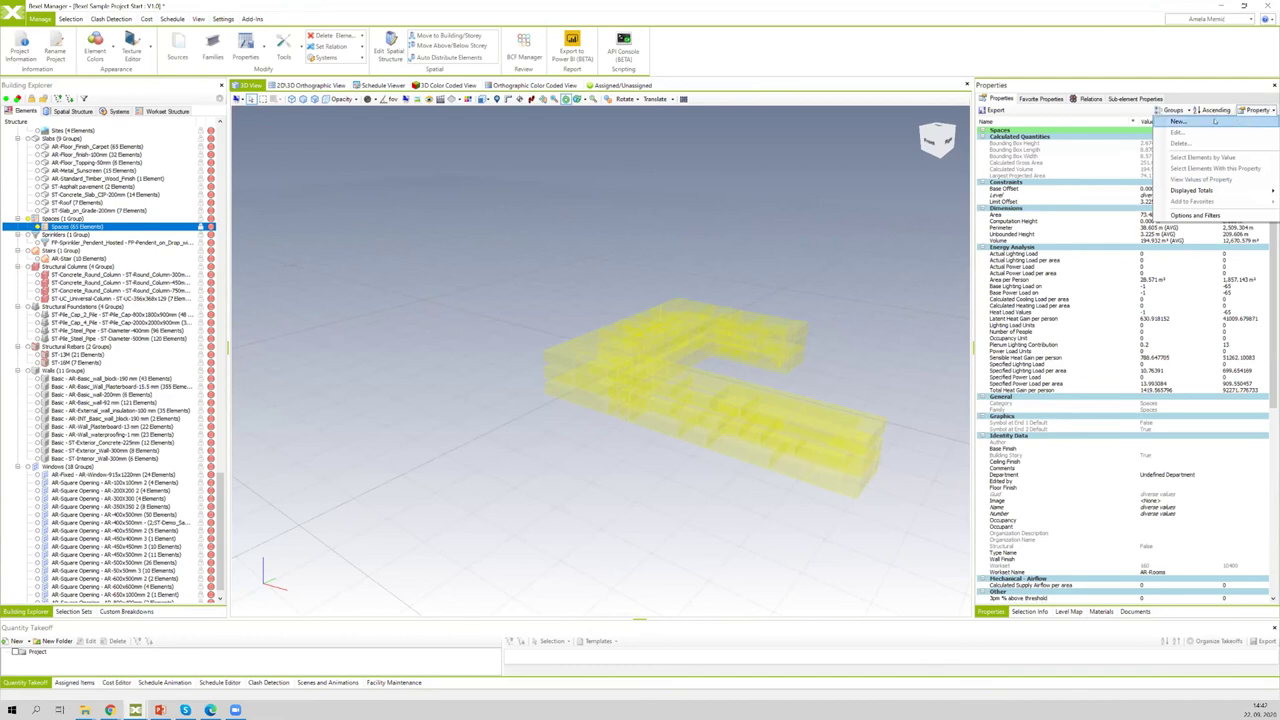
click(1182, 121)
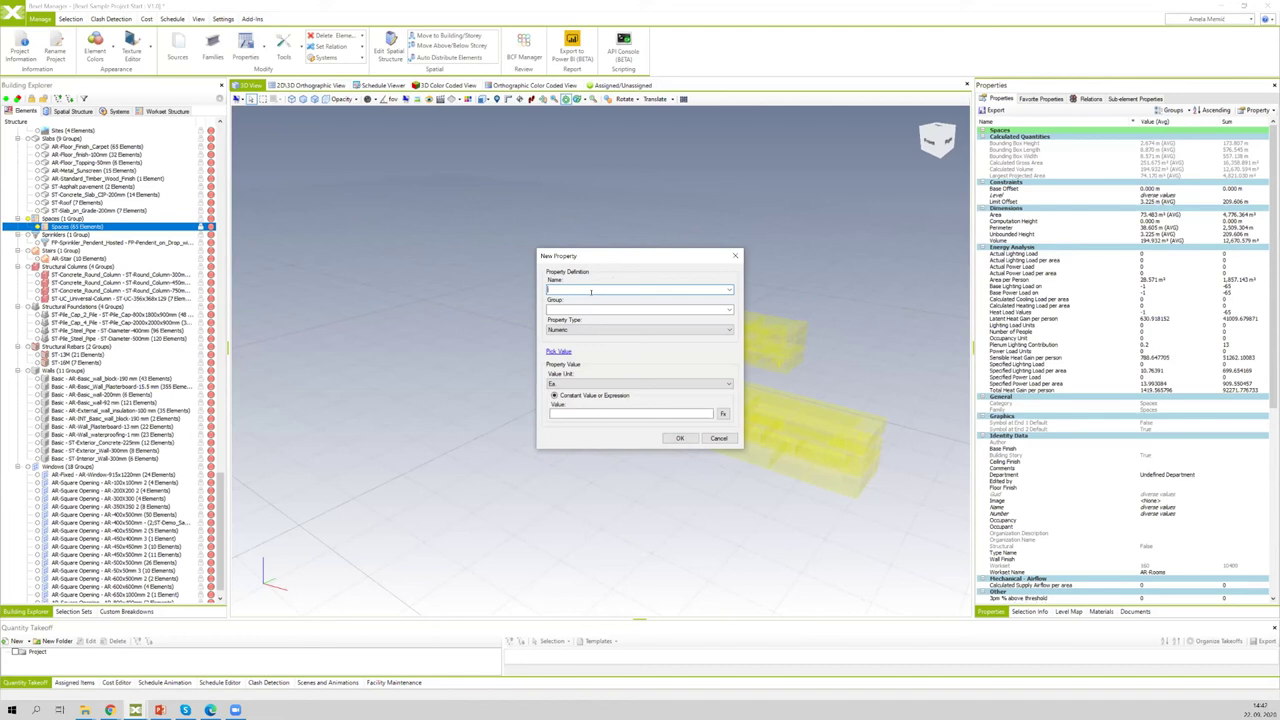
Step: Create a Text property named 'Adding new property' in group 'New Group' for the selected spaces
text(Adding n)
text(ew property)
click(585, 309)
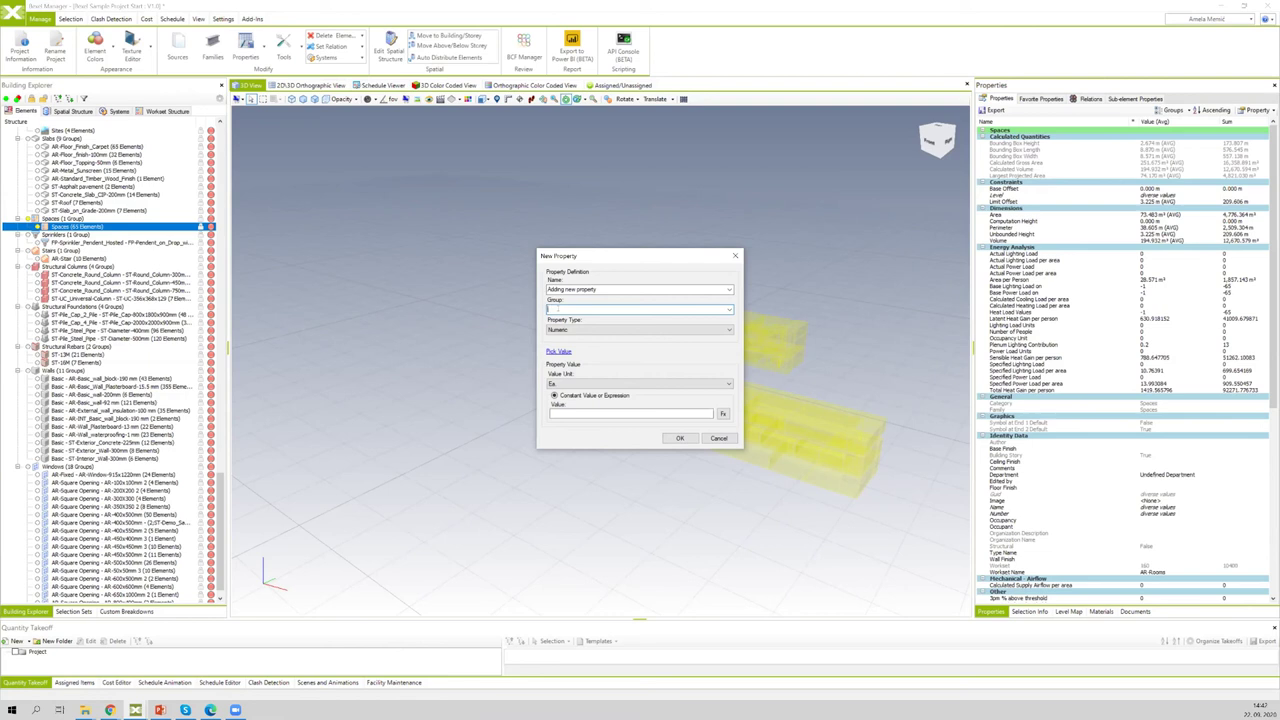
text(New)
click(613, 328)
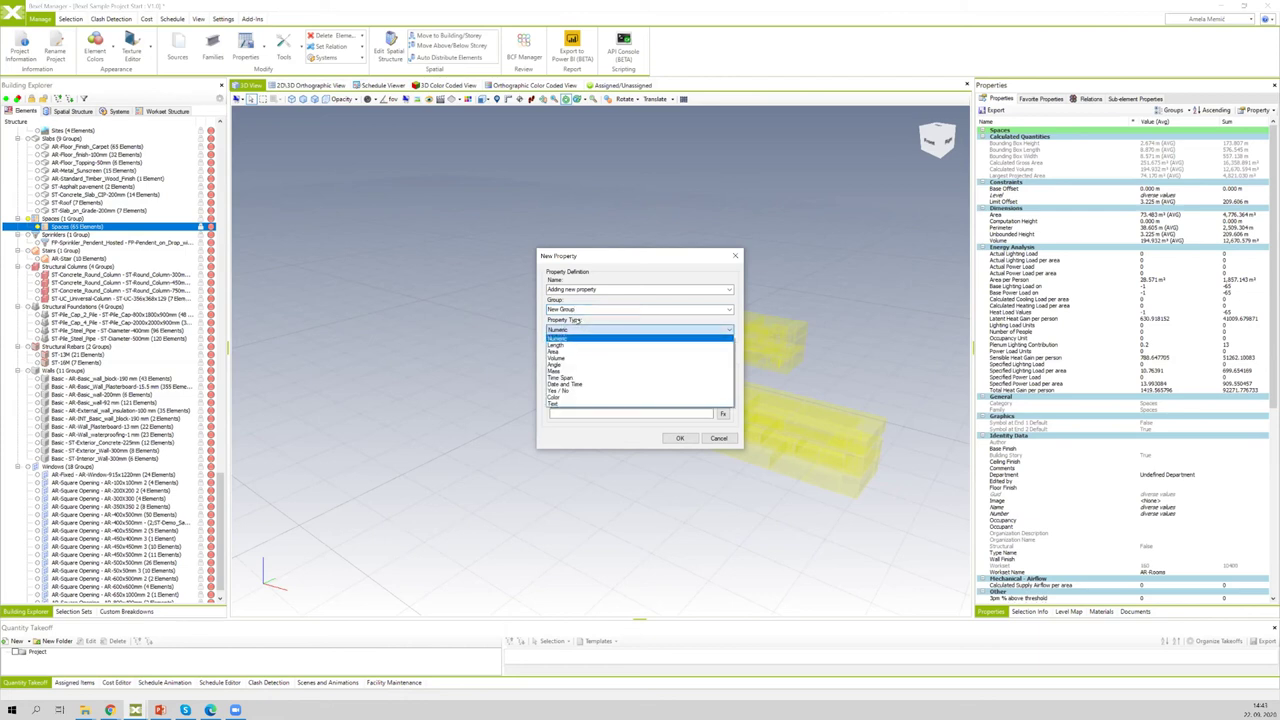
click(553, 404)
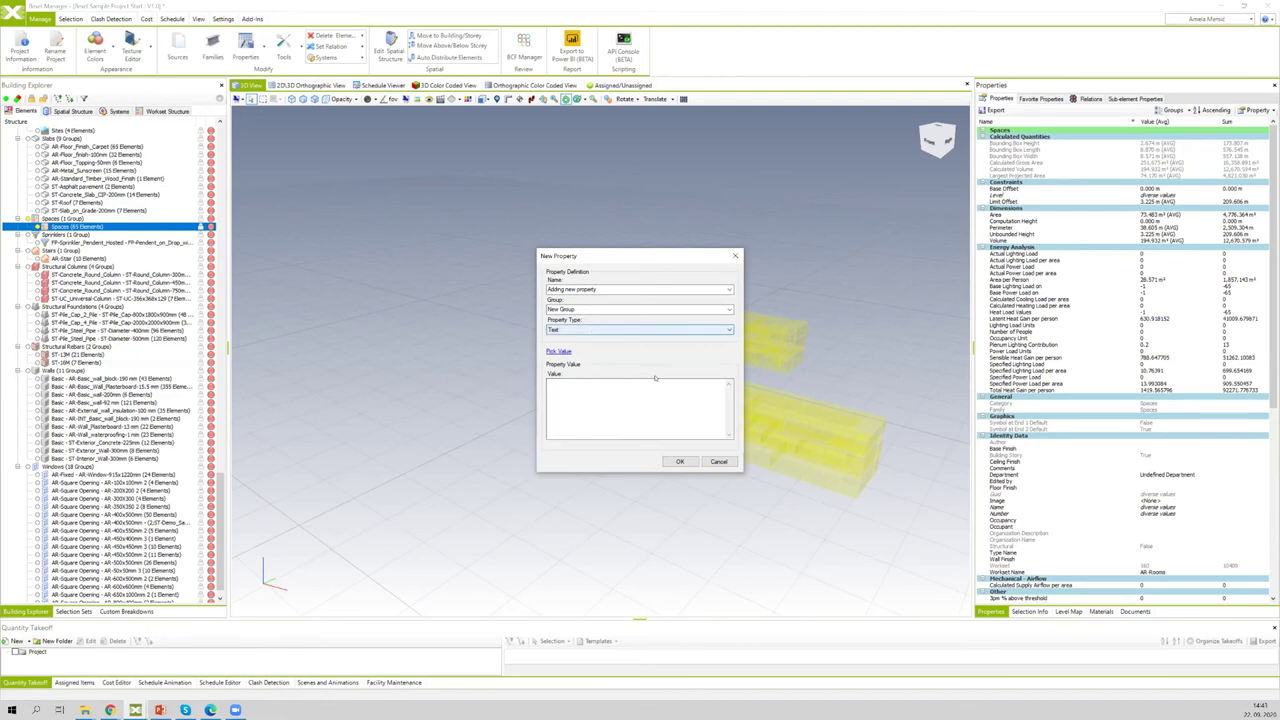
click(680, 462)
click(680, 462)
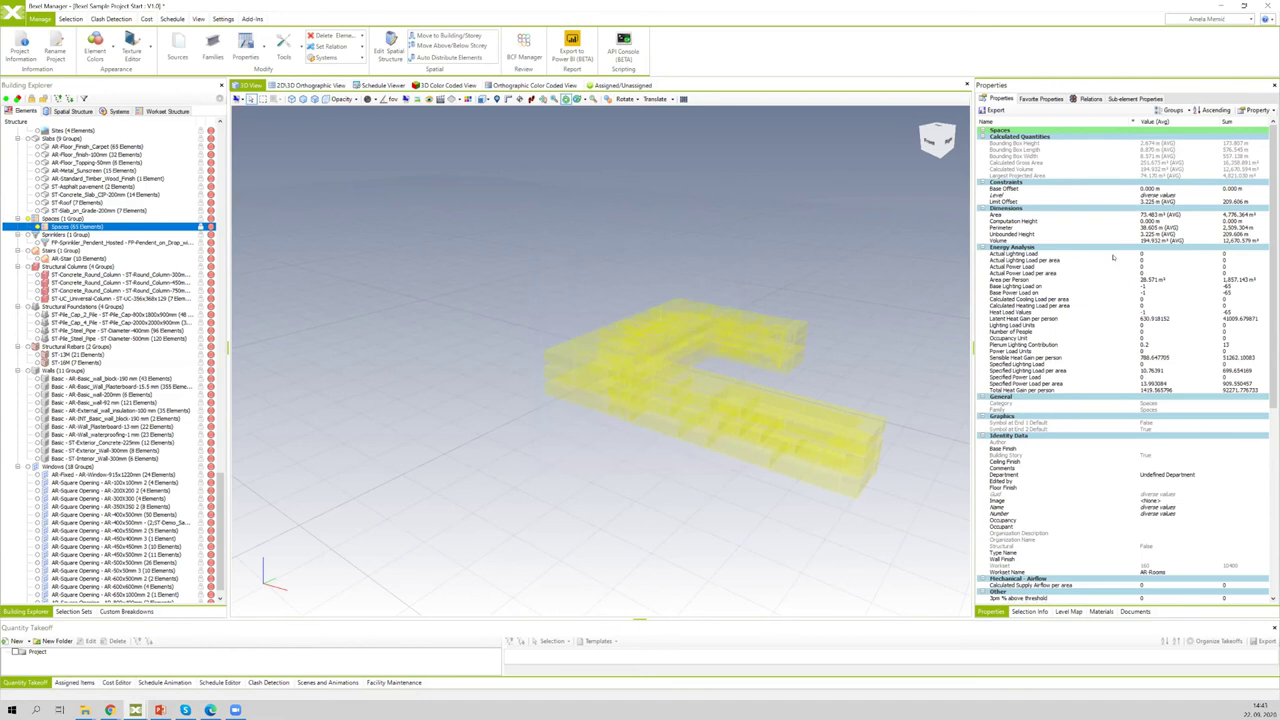
Step: Confirm the property Options and Filters, then scroll the Properties panel to New Group's 'Adding new property'
scroll(1117, 260, down, 5)
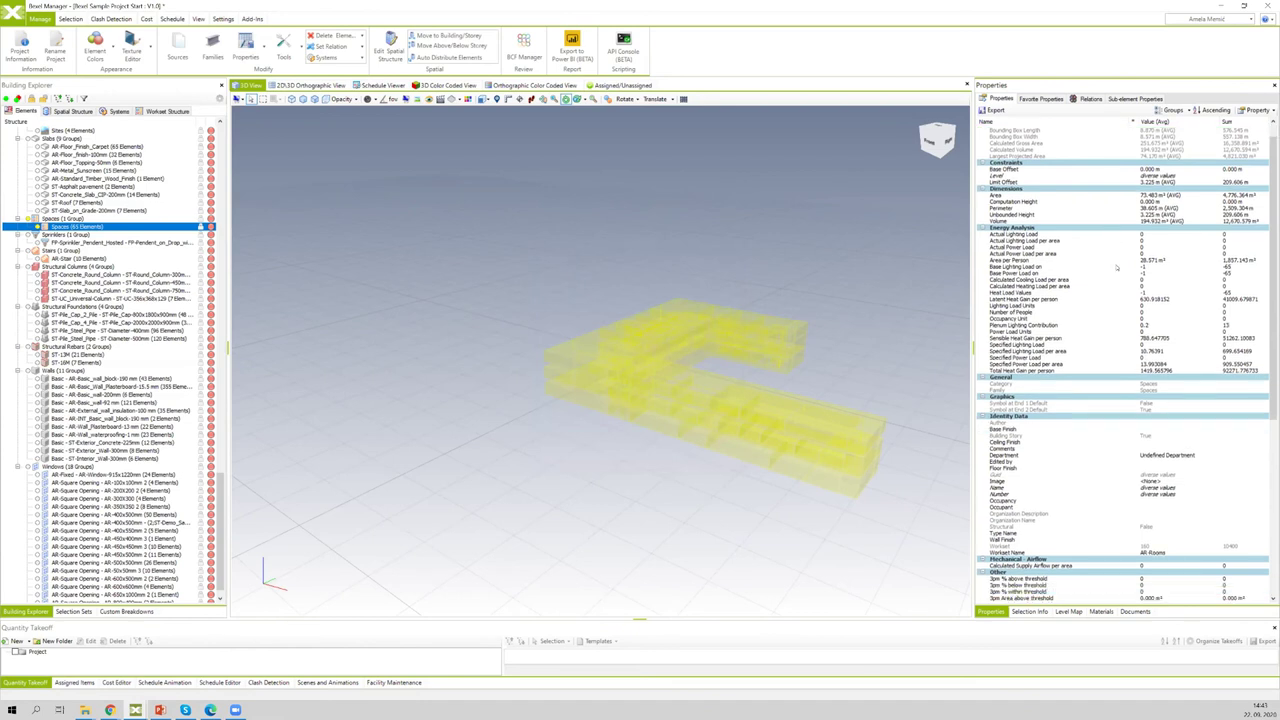
scroll(1119, 271, down, 3)
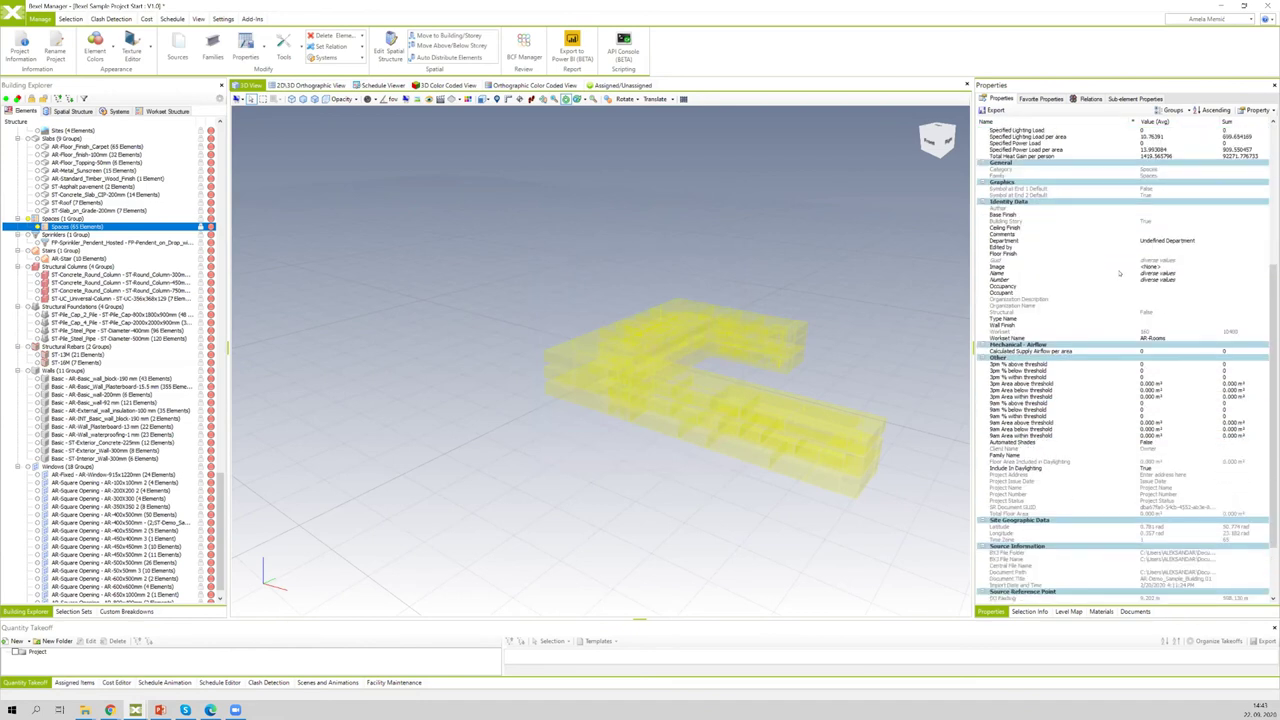
scroll(1087, 275, up, 3)
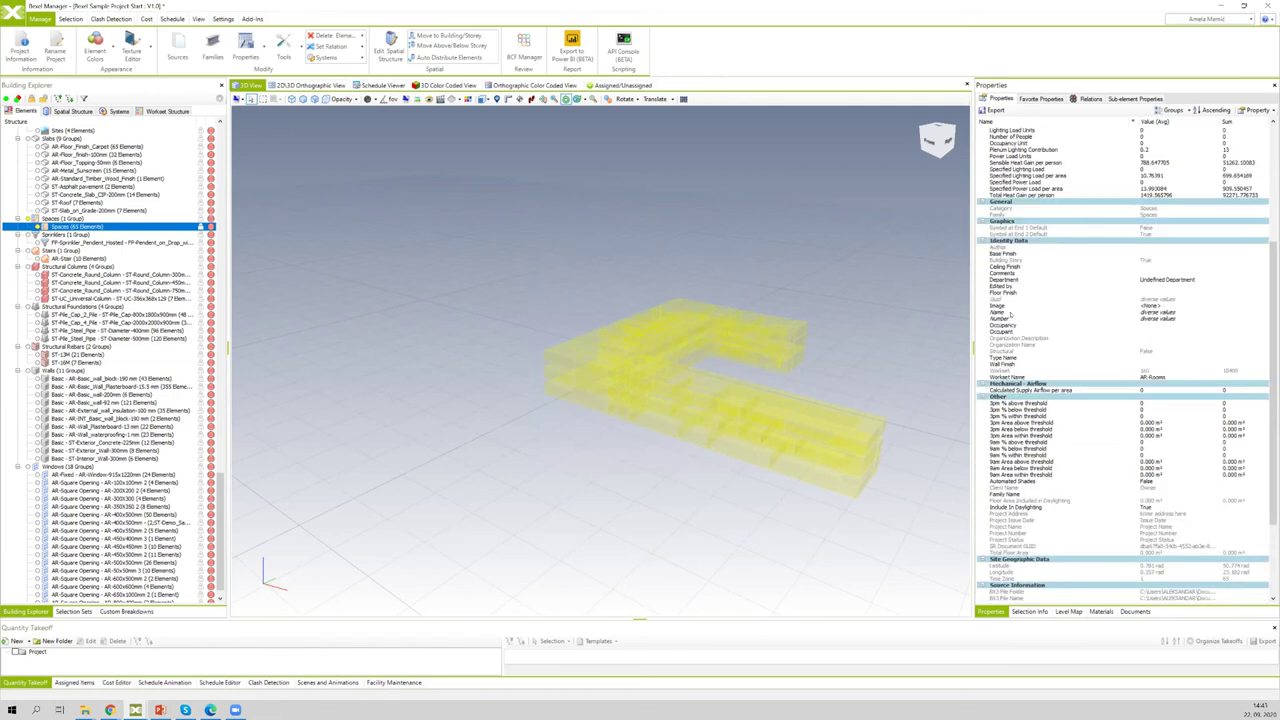
scroll(1065, 405, up, 3)
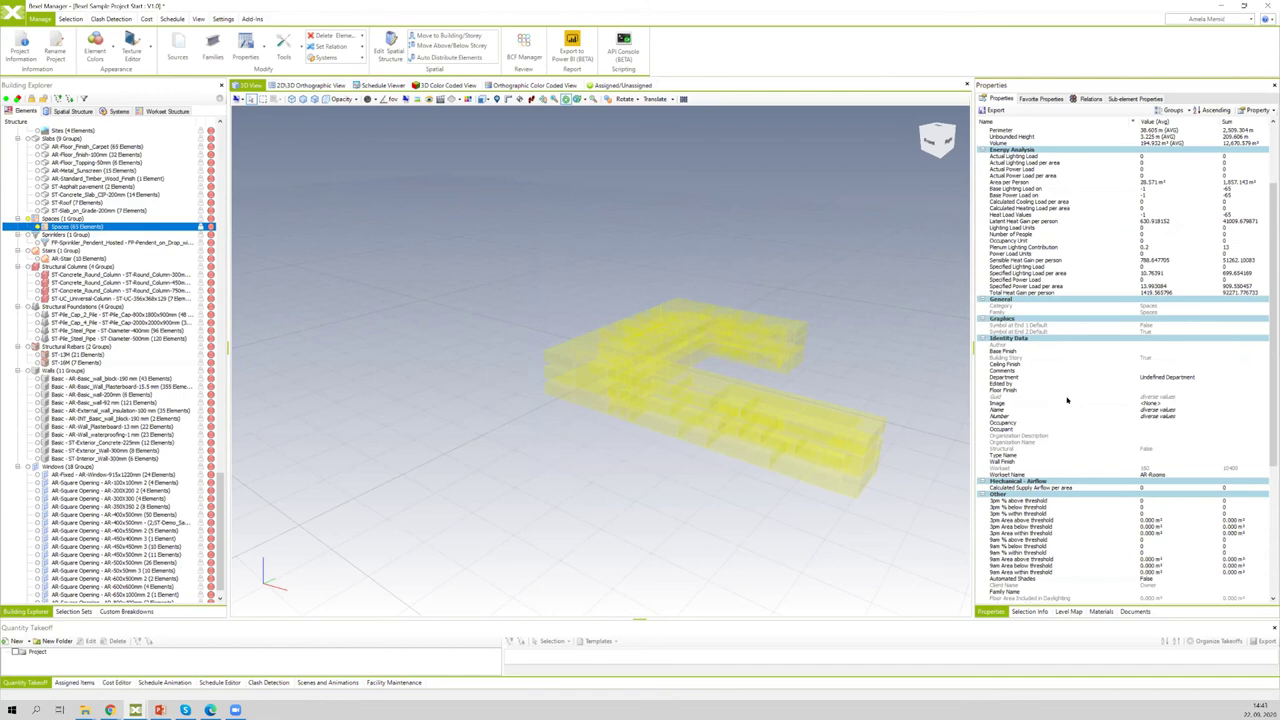
scroll(1067, 400, up, 3)
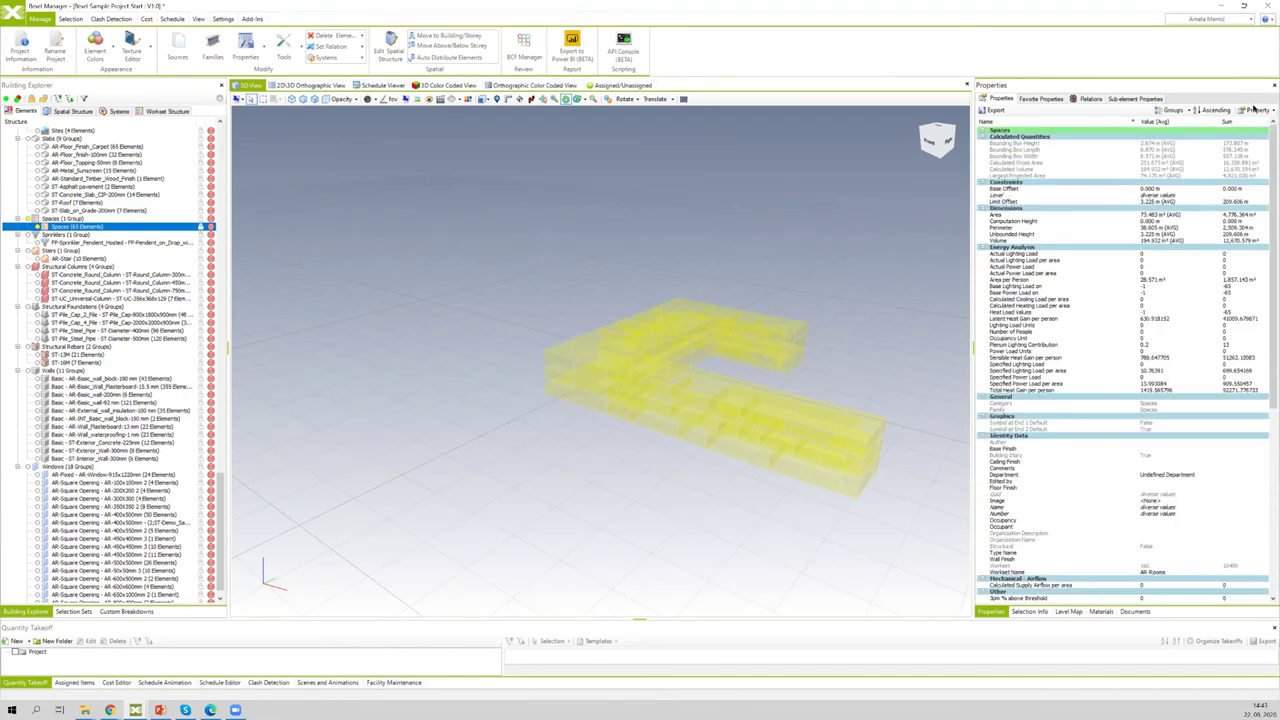
click(1262, 110)
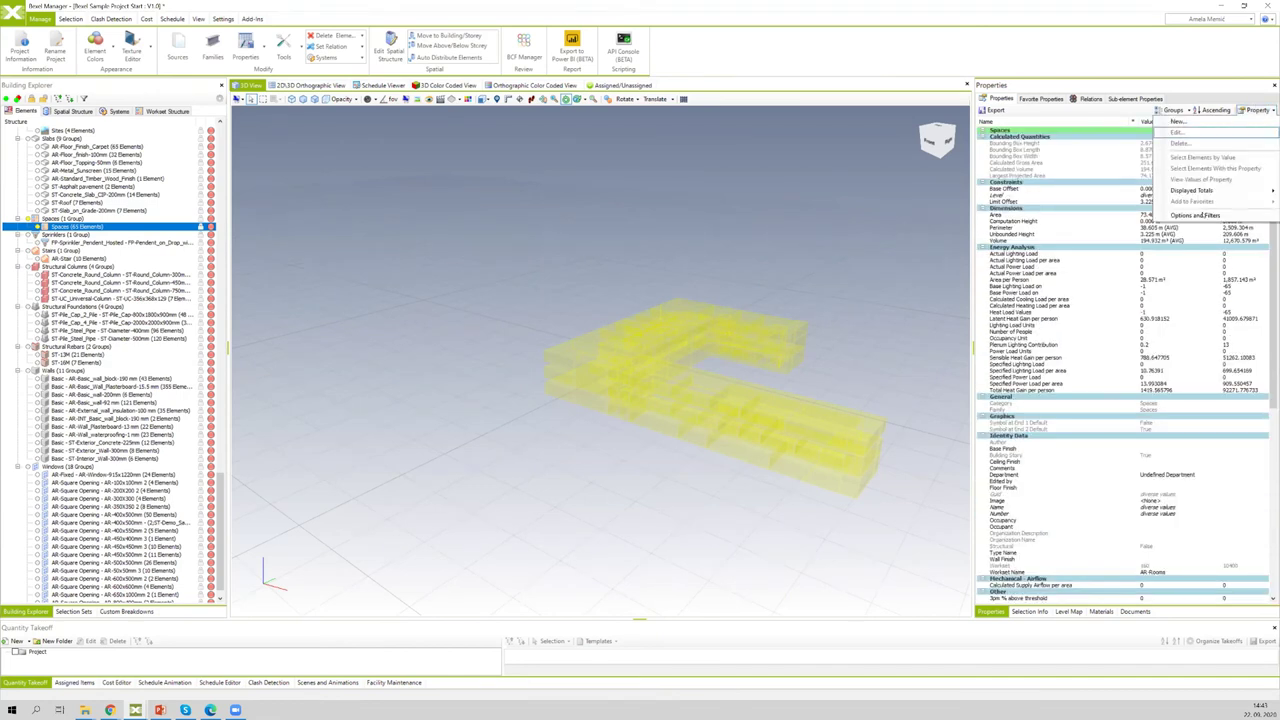
click(1199, 216)
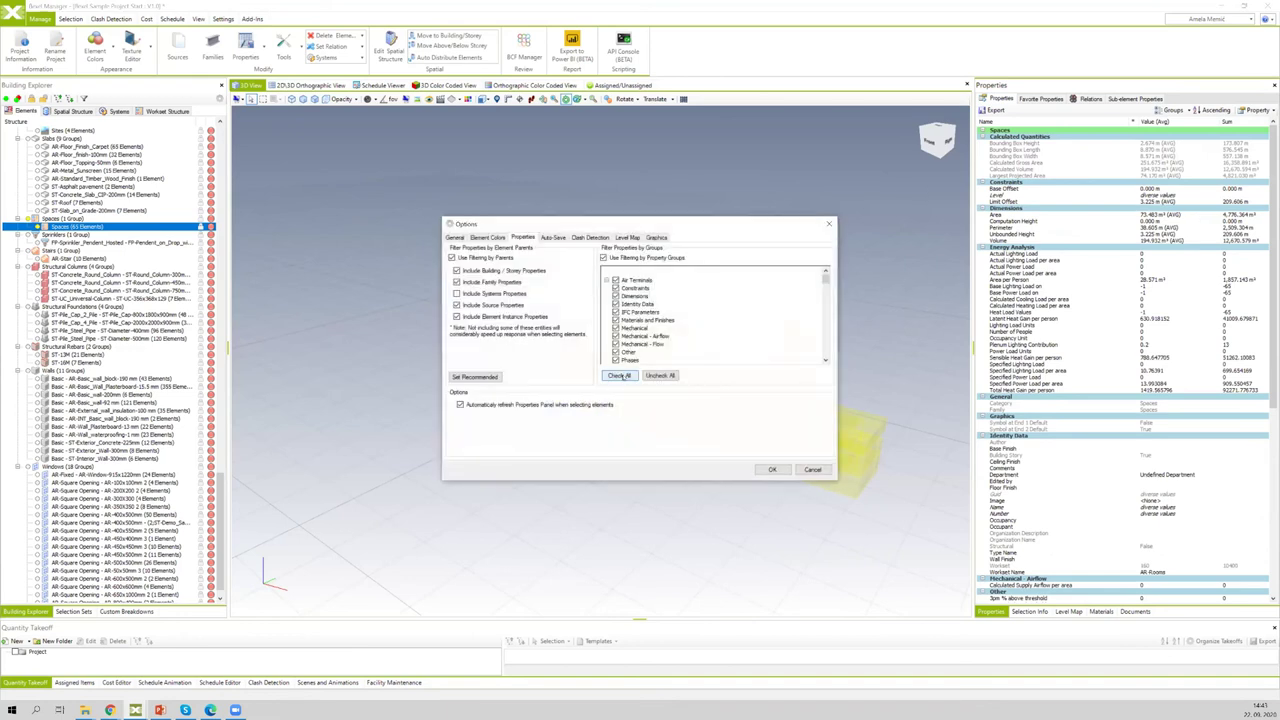
click(772, 471)
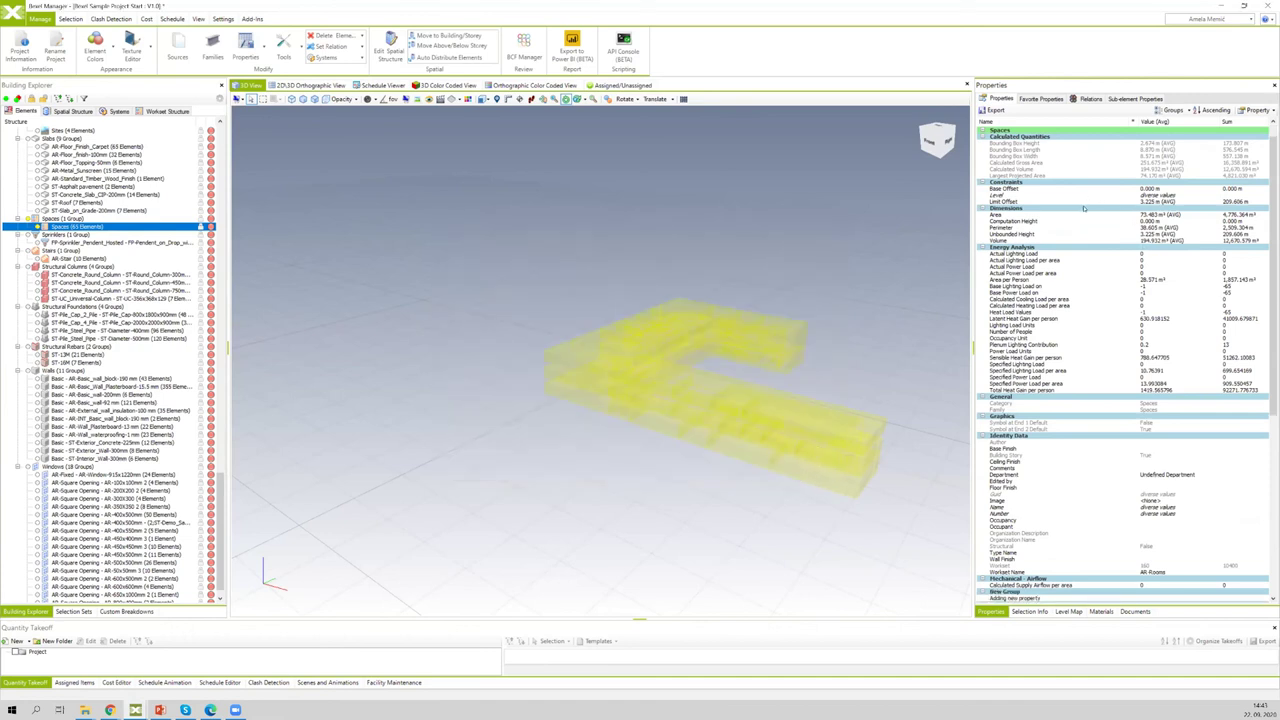
scroll(1090, 204, down, 3)
scroll(1125, 365, down, 2)
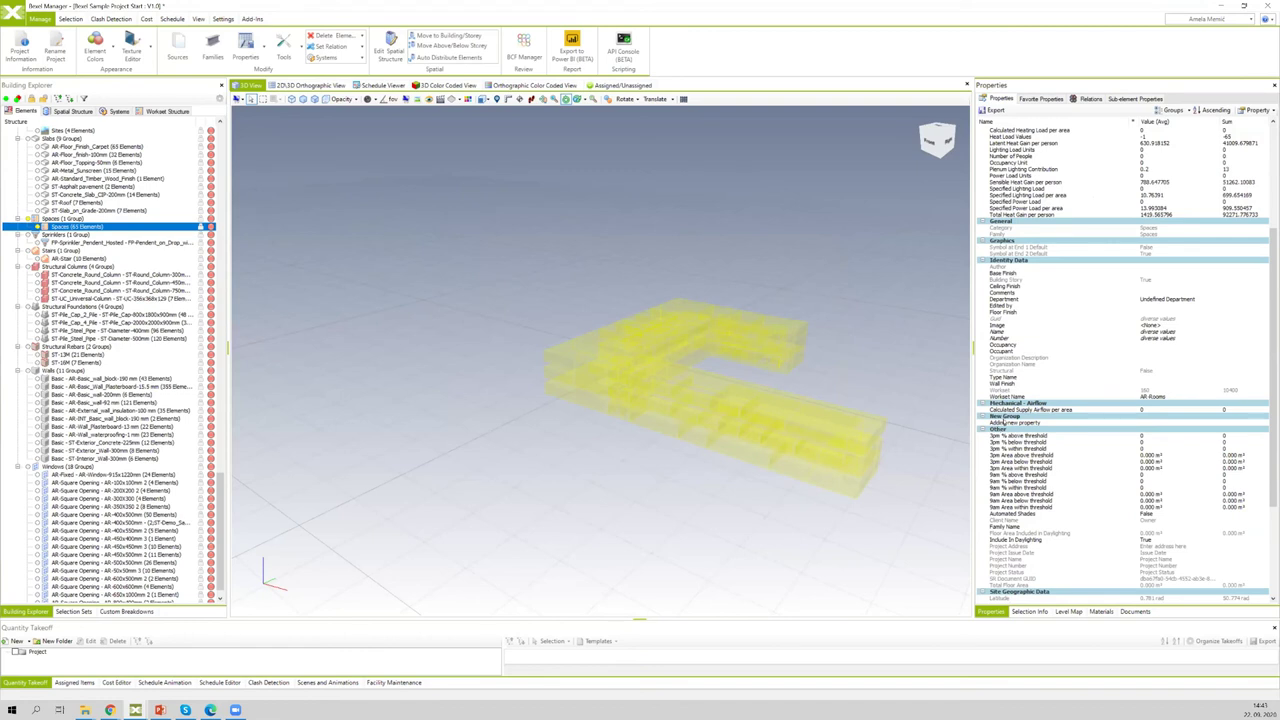
Step: Delete the 'Adding new property' entry and its New Group from the spaces' properties
click(1005, 417)
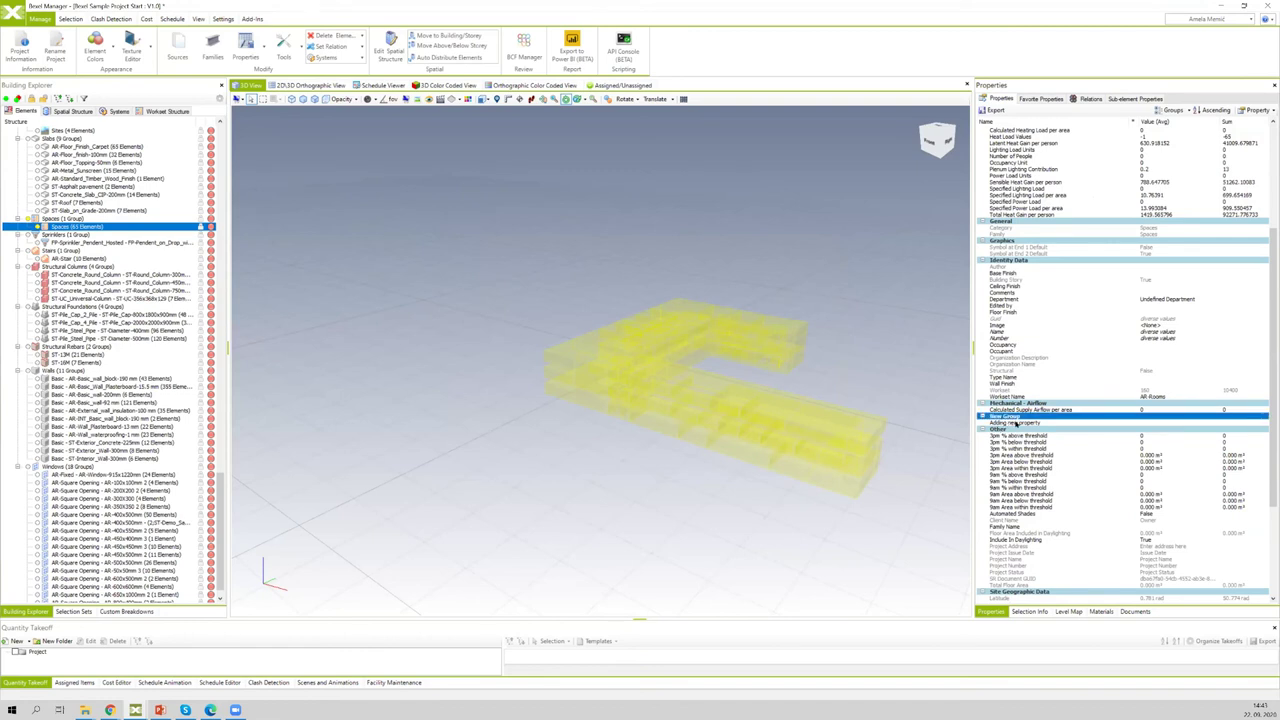
click(1018, 423)
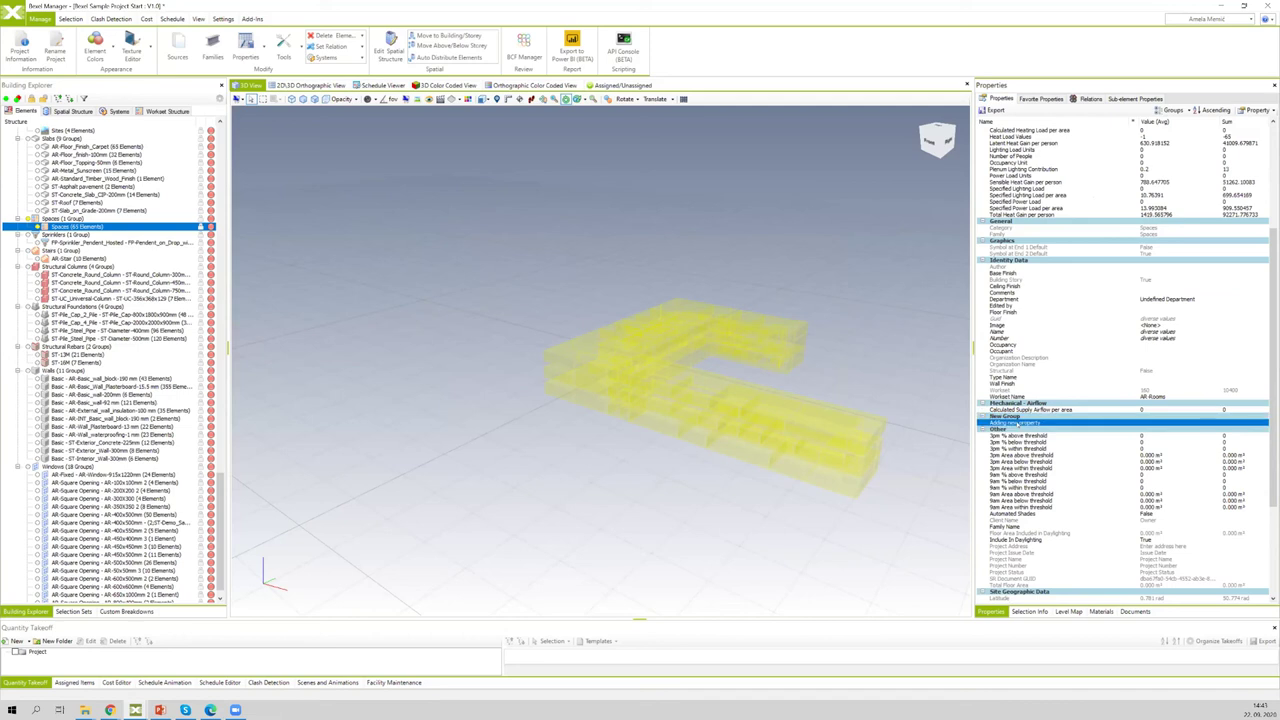
scroll(1020, 424, down, 5)
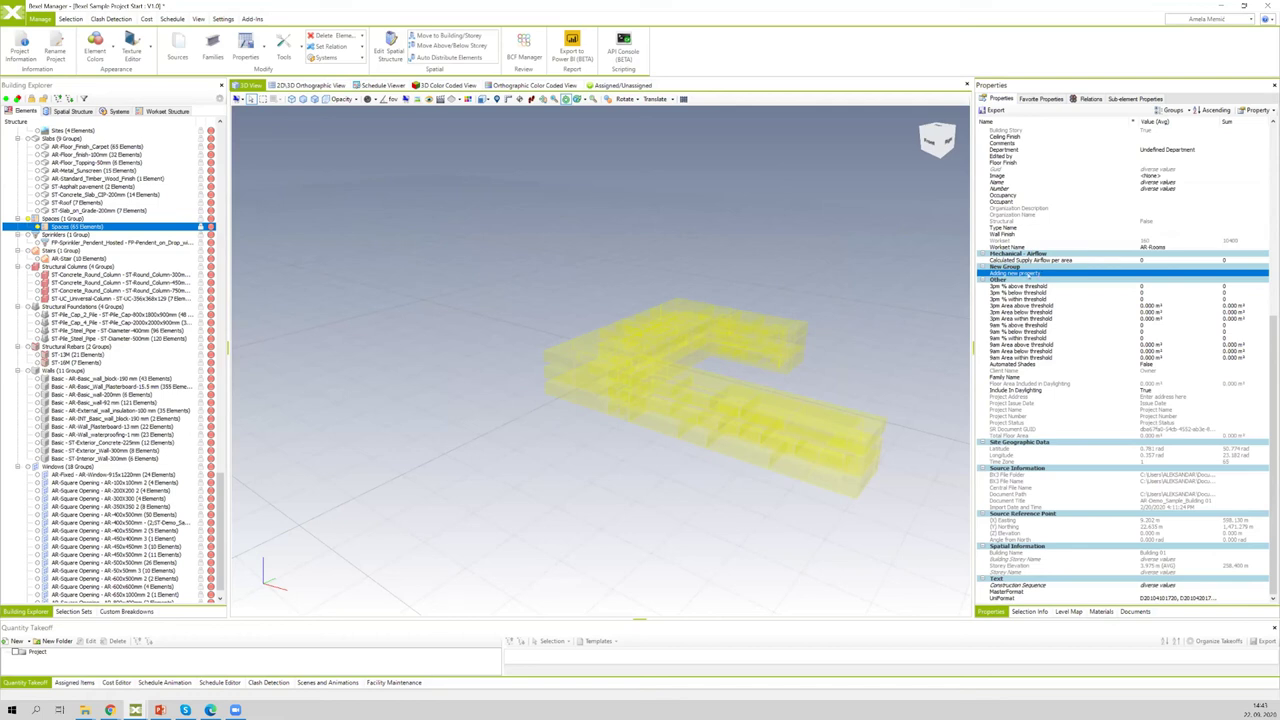
right_click(1031, 276)
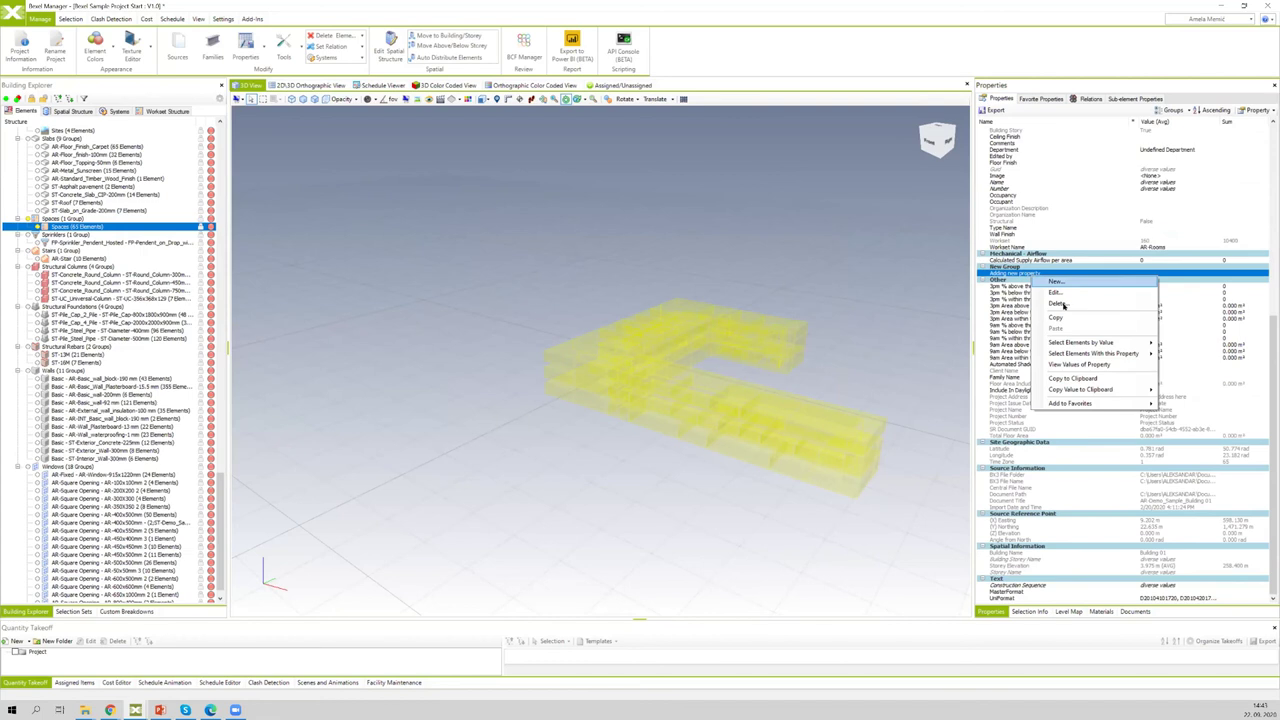
click(1058, 303)
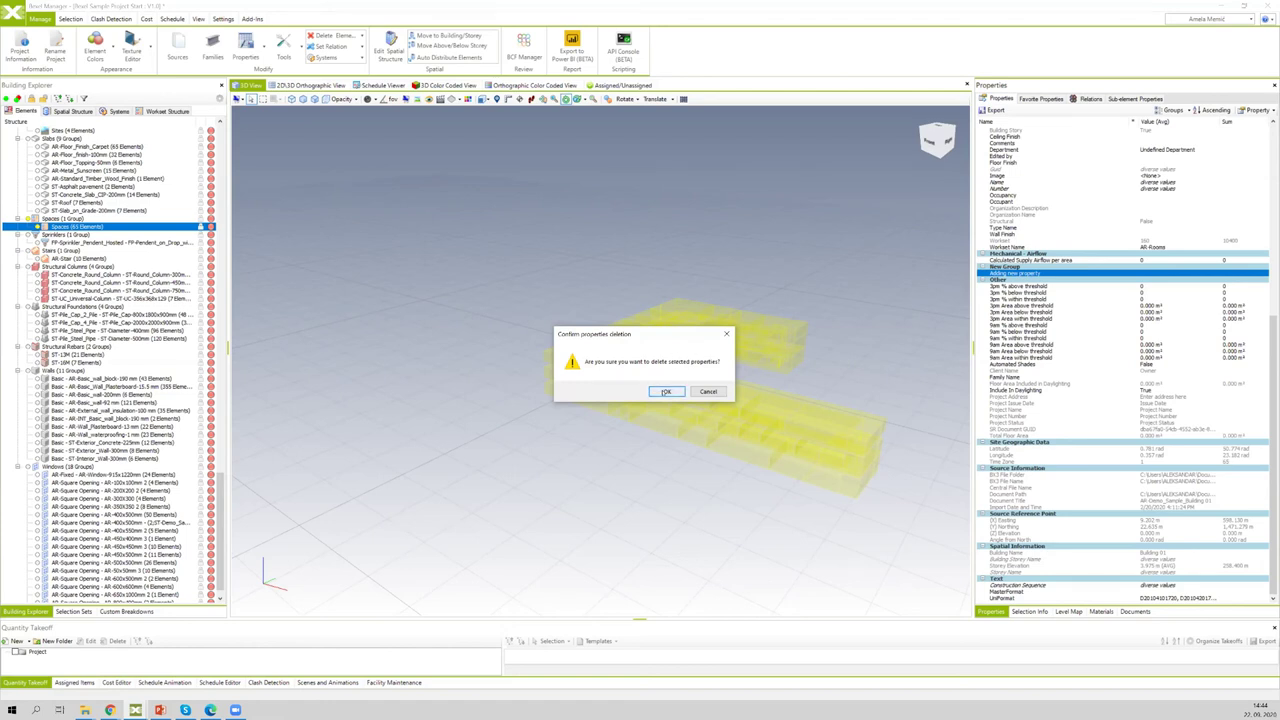
key(Return)
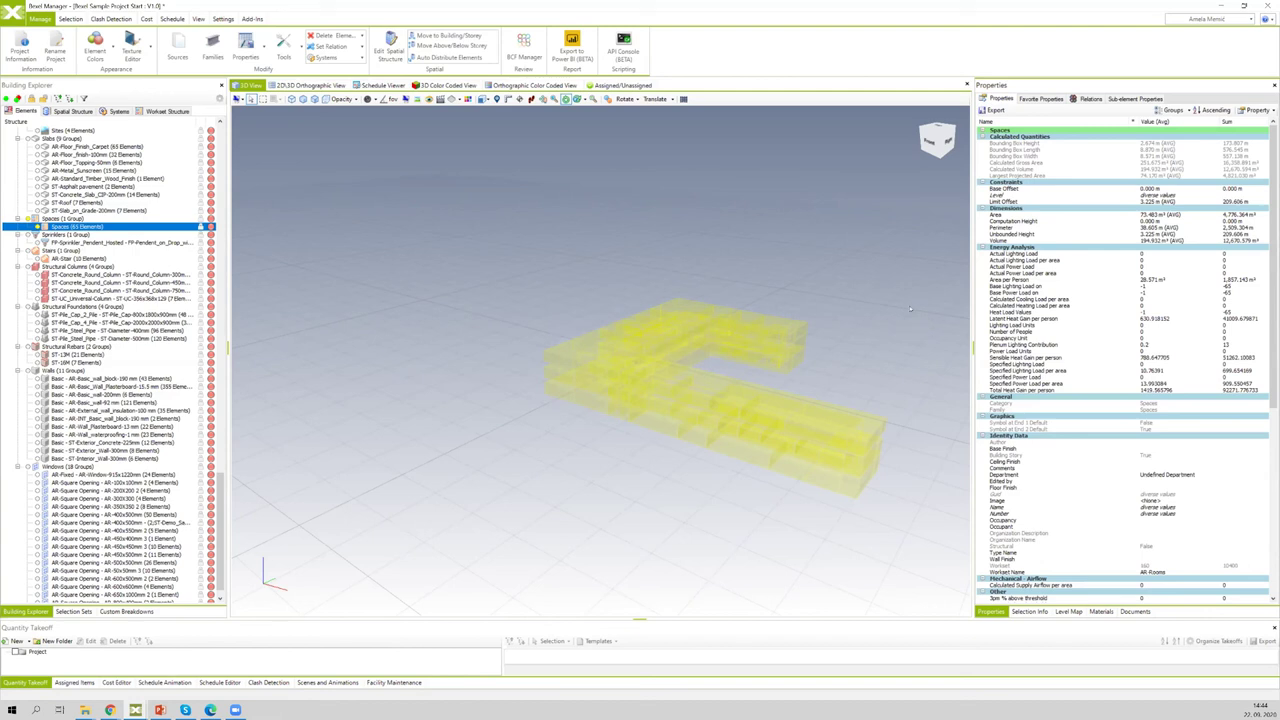
Step: Show all elements again and switch to the other Bexel Manager window listing AR, ME and ST sources
drag(910, 309, 537, 239)
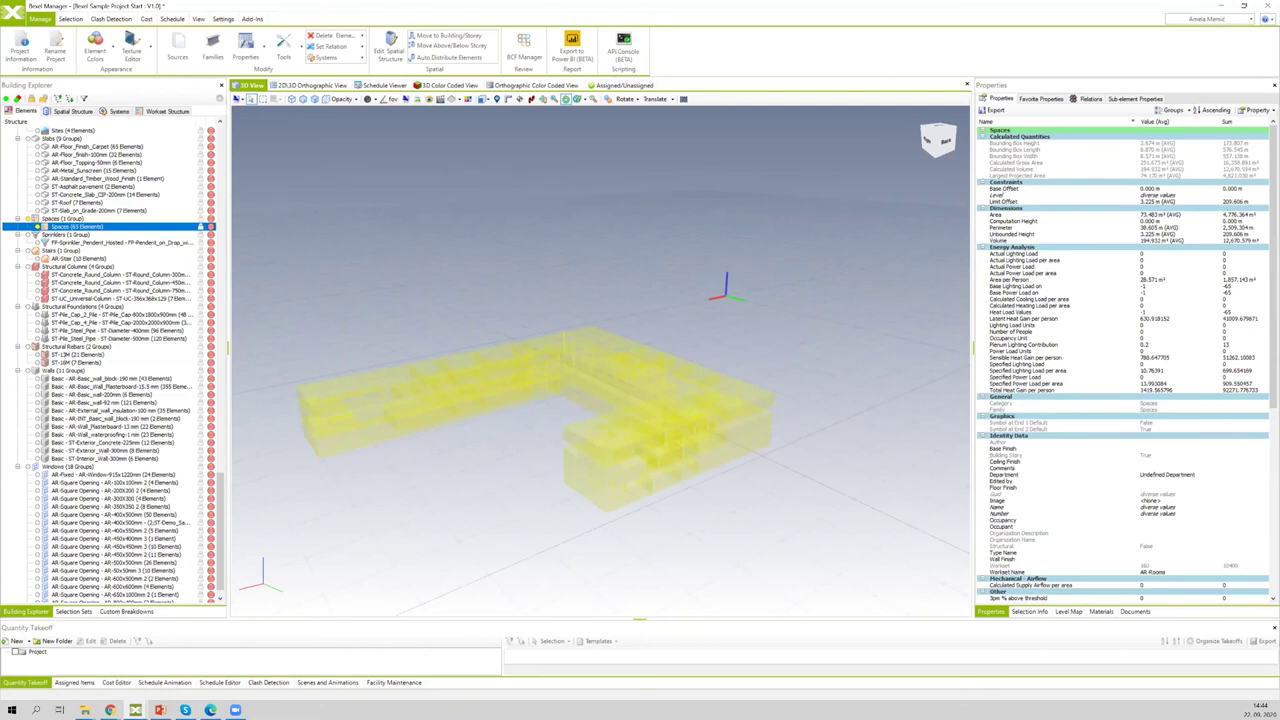
click(9, 98)
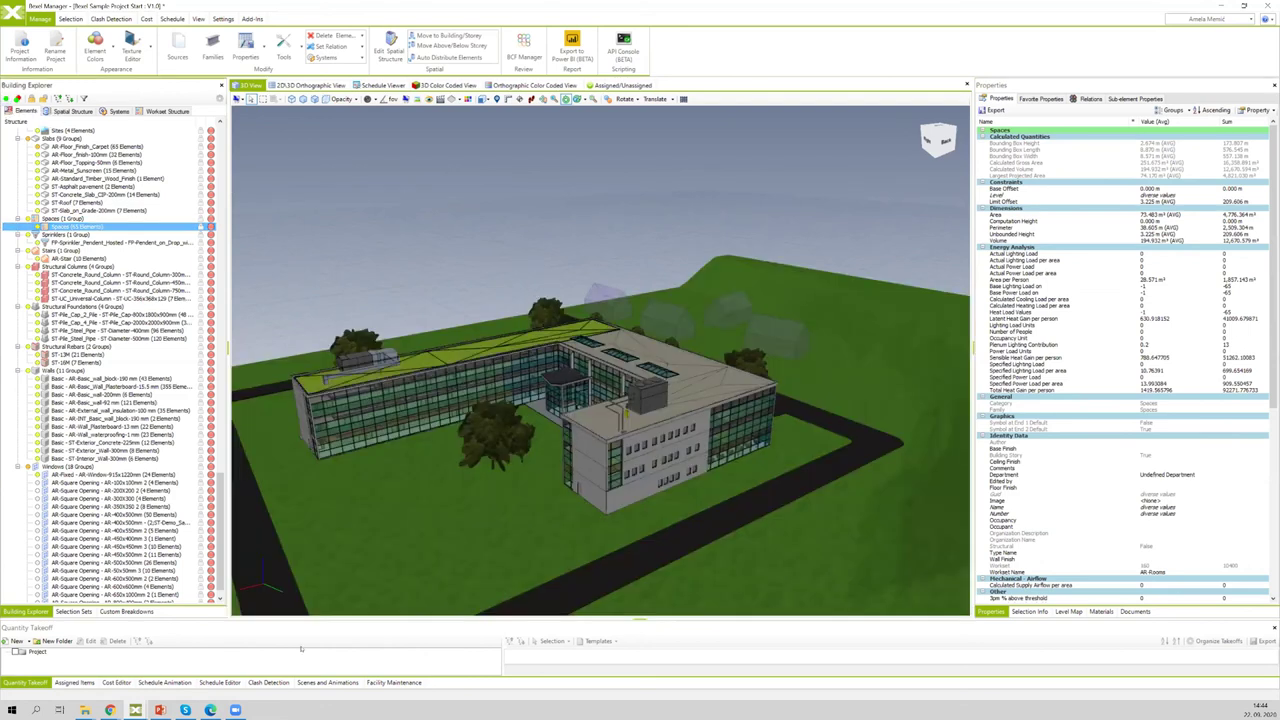
click(135, 710)
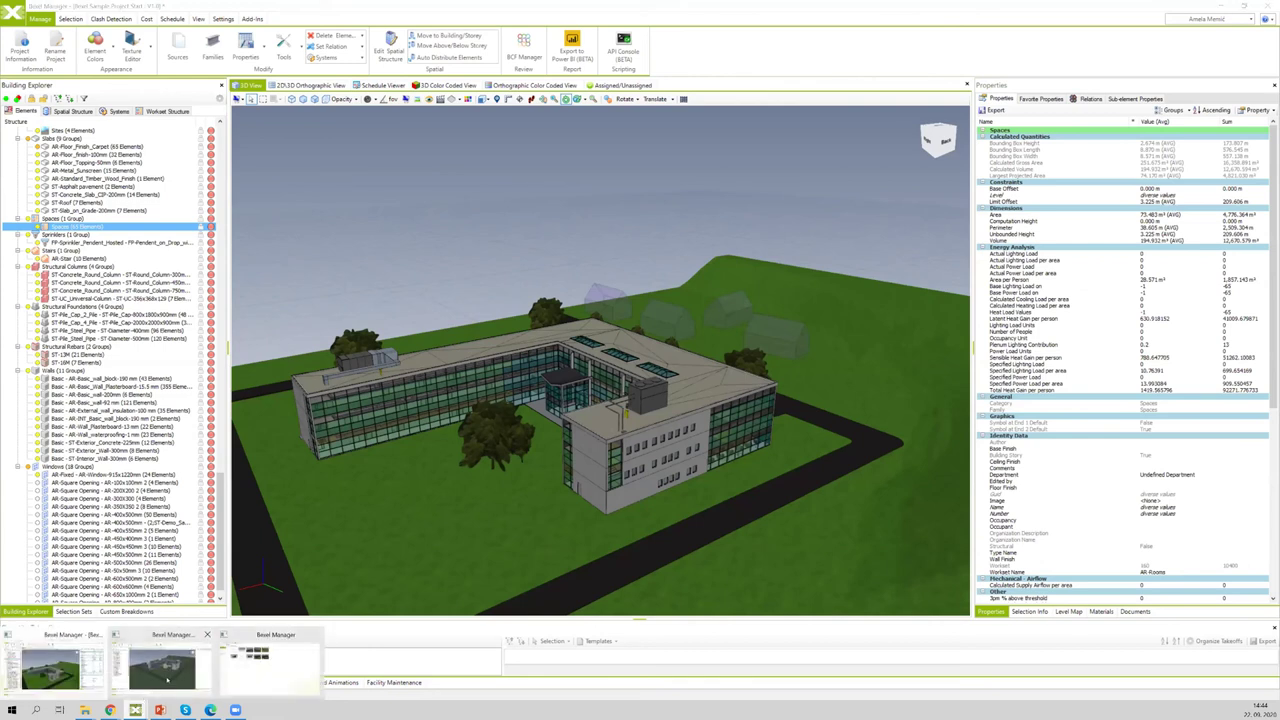
click(165, 675)
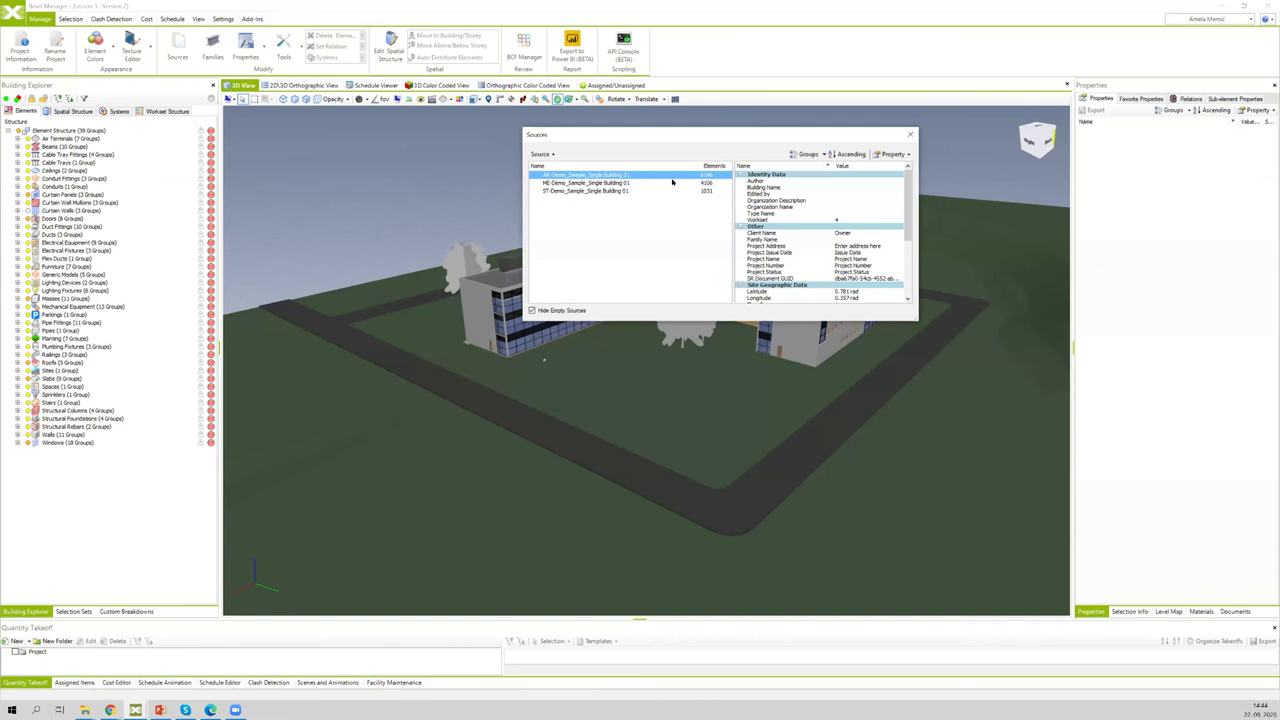
Step: Close the Sources list and orbit around the building to view it, its trees and terrain from several sides
click(910, 134)
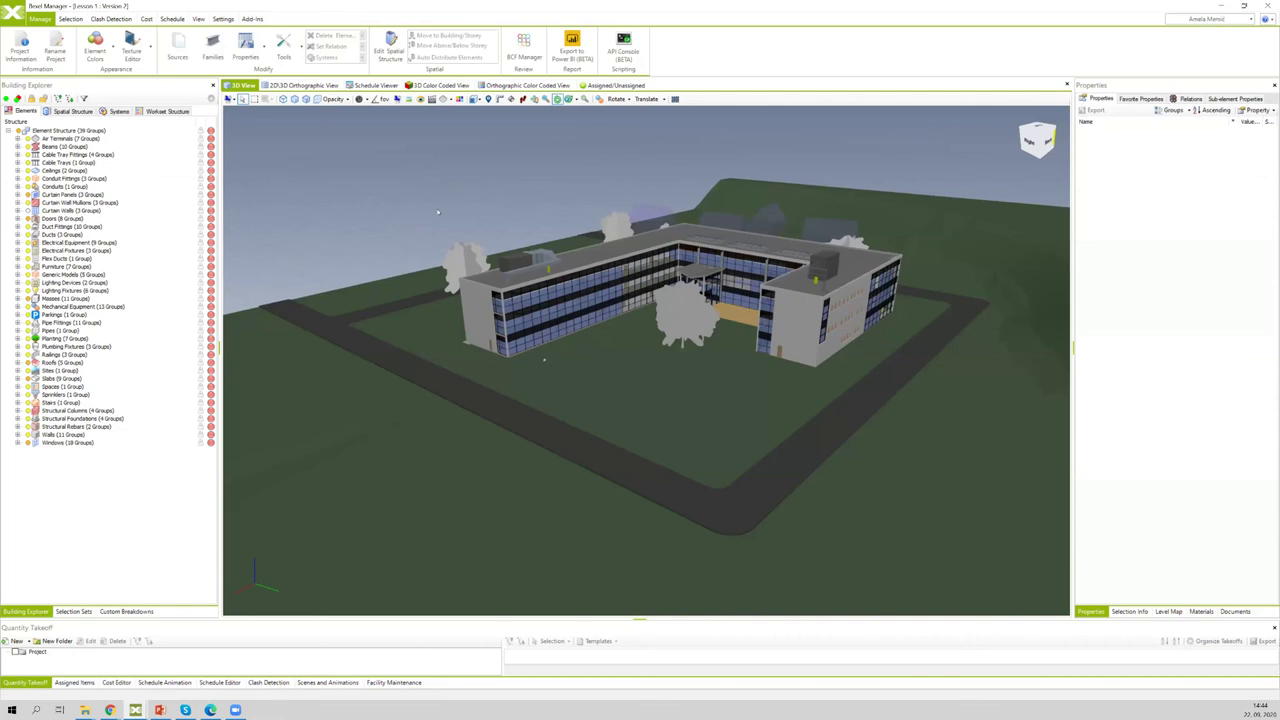
drag(454, 209, 462, 298)
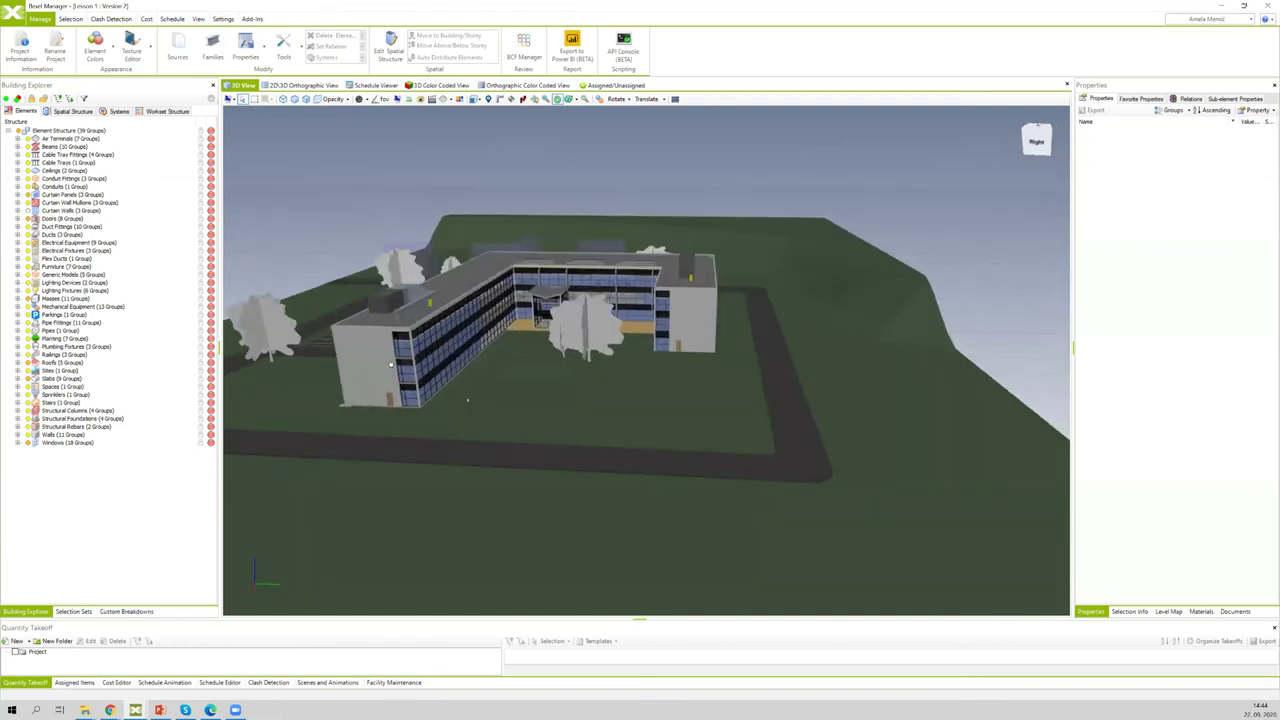
click(391, 363)
drag(391, 363, 460, 368)
drag(548, 404, 442, 275)
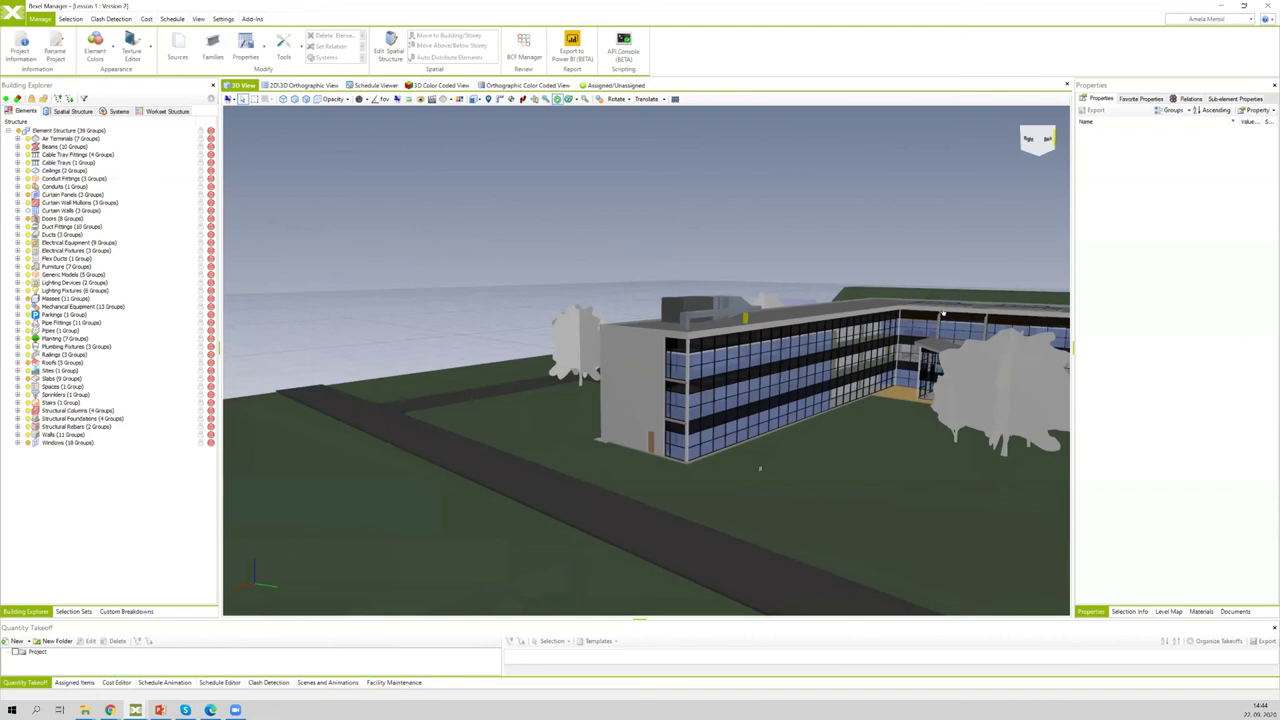
drag(942, 315, 925, 345)
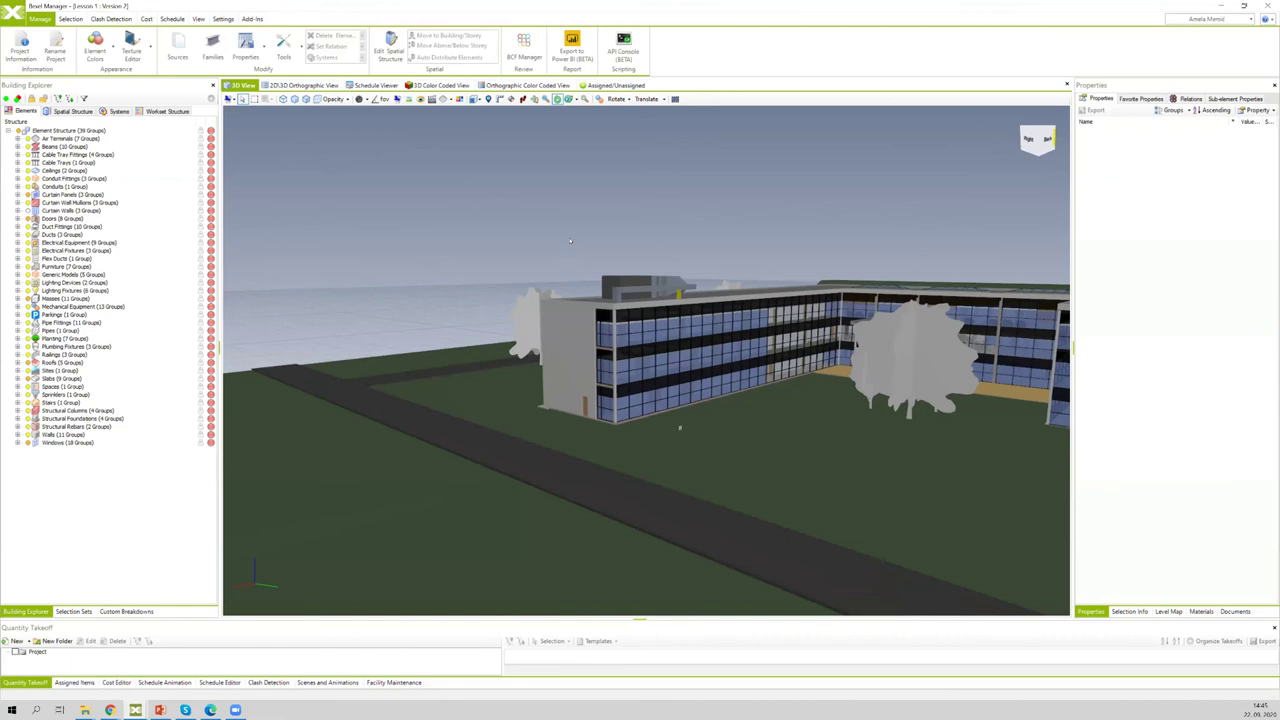
drag(623, 198, 450, 200)
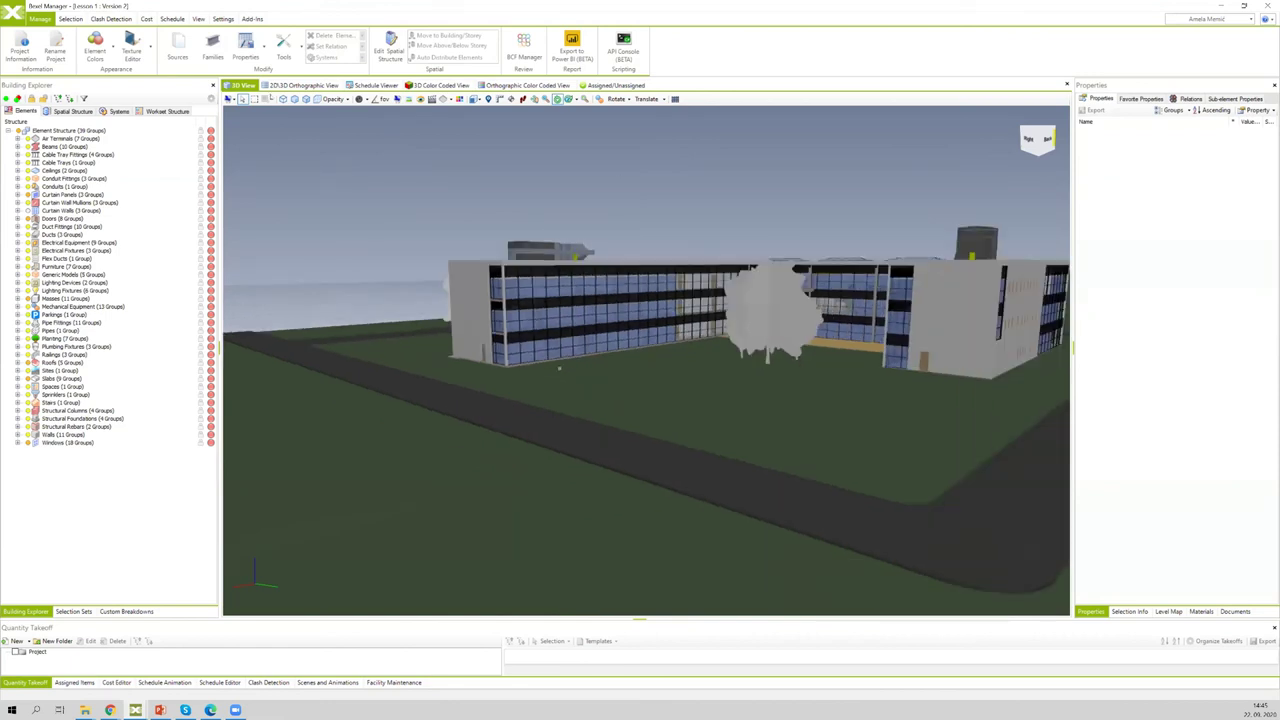
drag(315, 248, 275, 113)
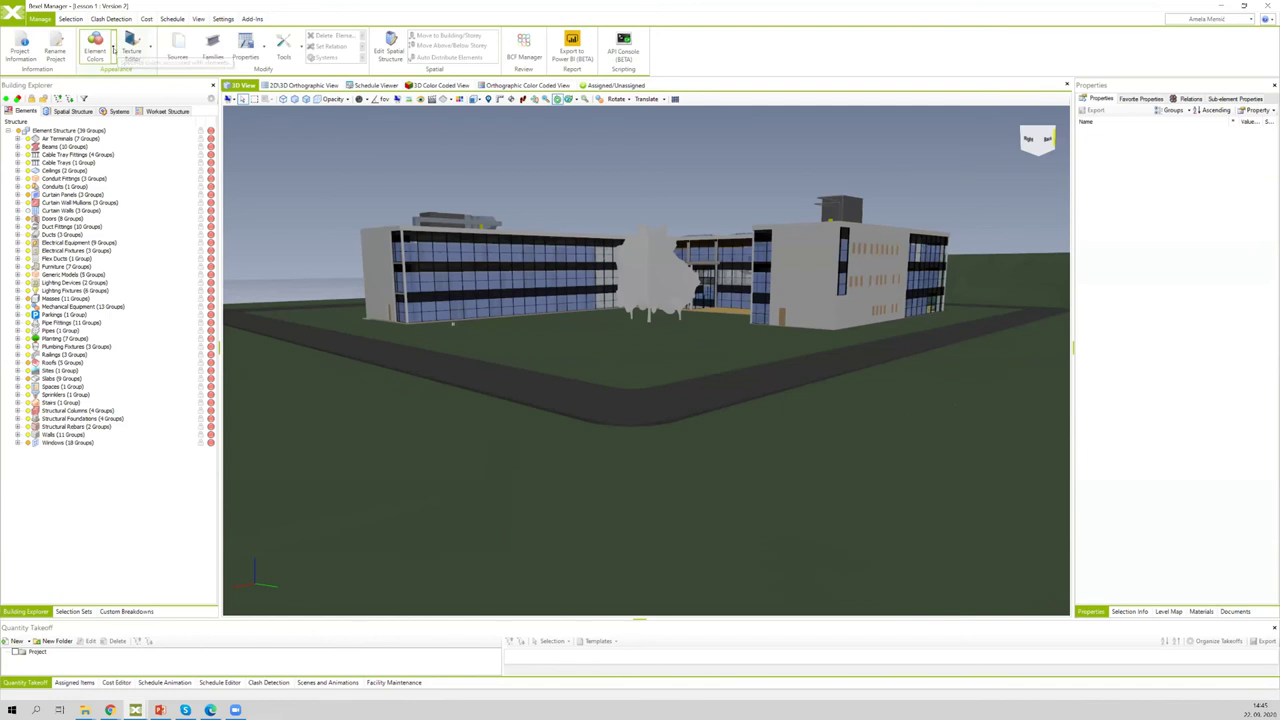
Step: Reset the model to default element colours and orbit around the building
click(113, 46)
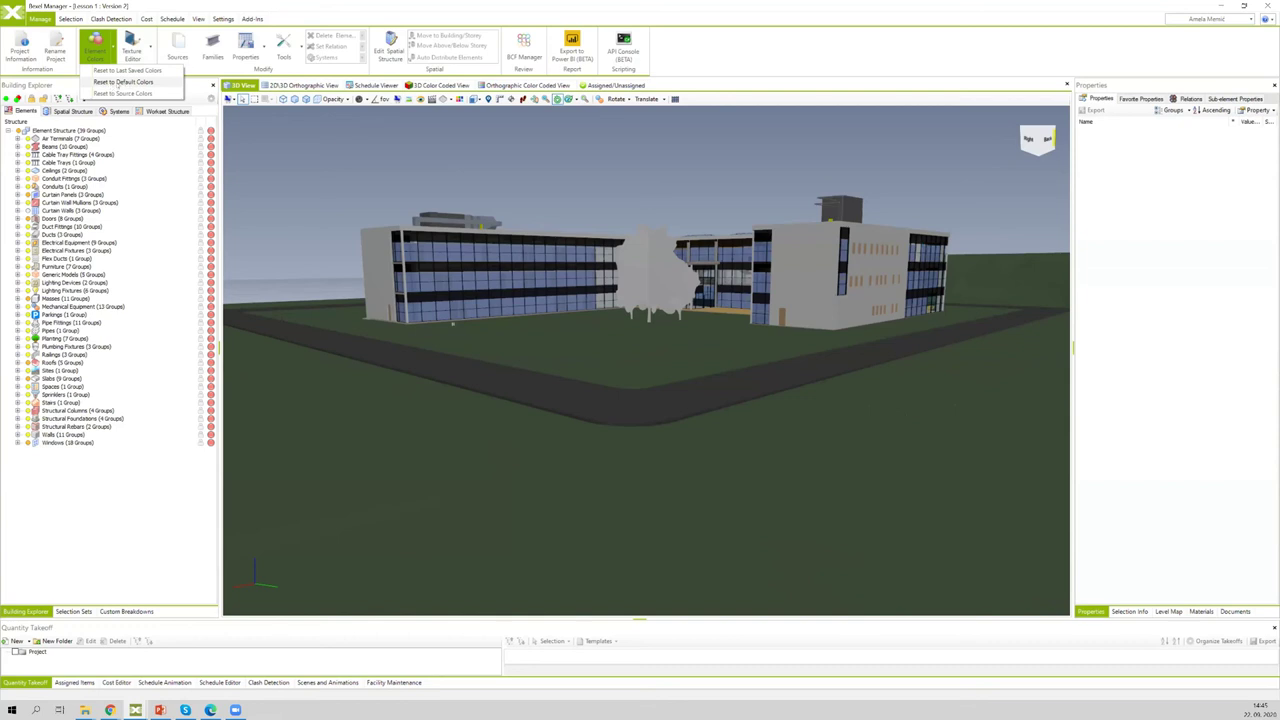
click(123, 81)
drag(372, 194, 658, 150)
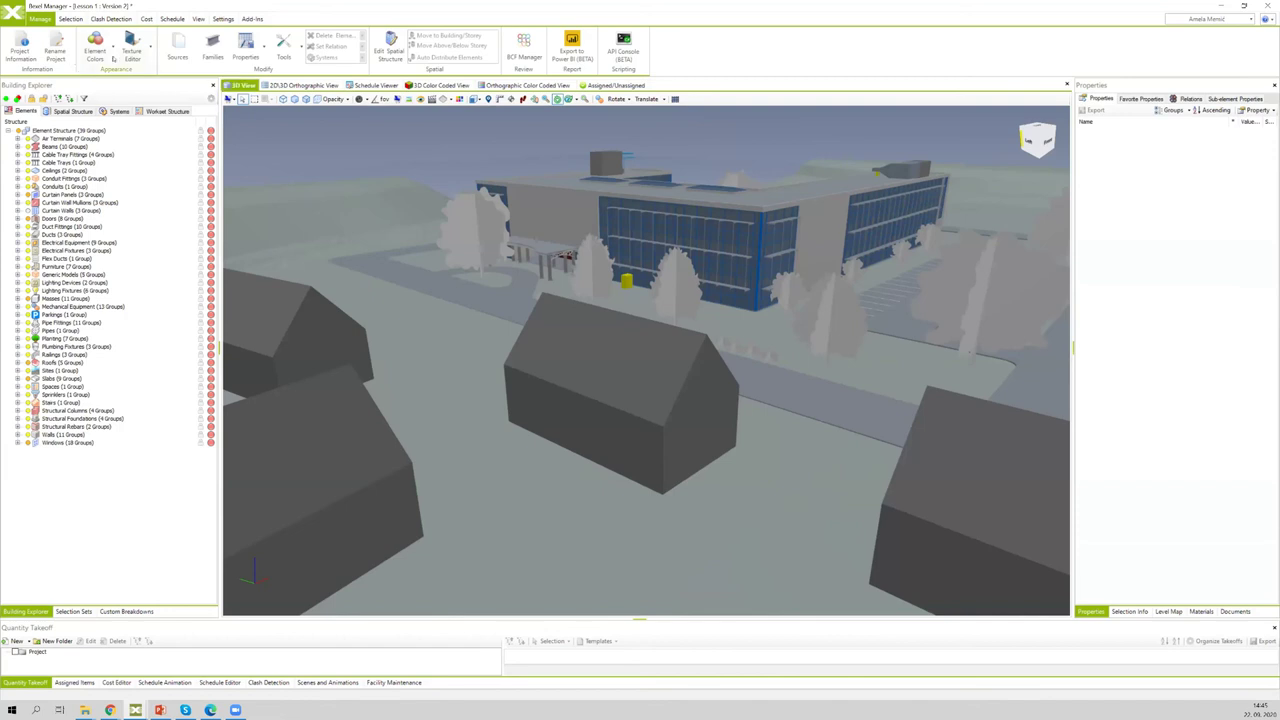
Step: Restore the model's source colours, showing green terrain and dark roads, and orbit to the left side
click(95, 52)
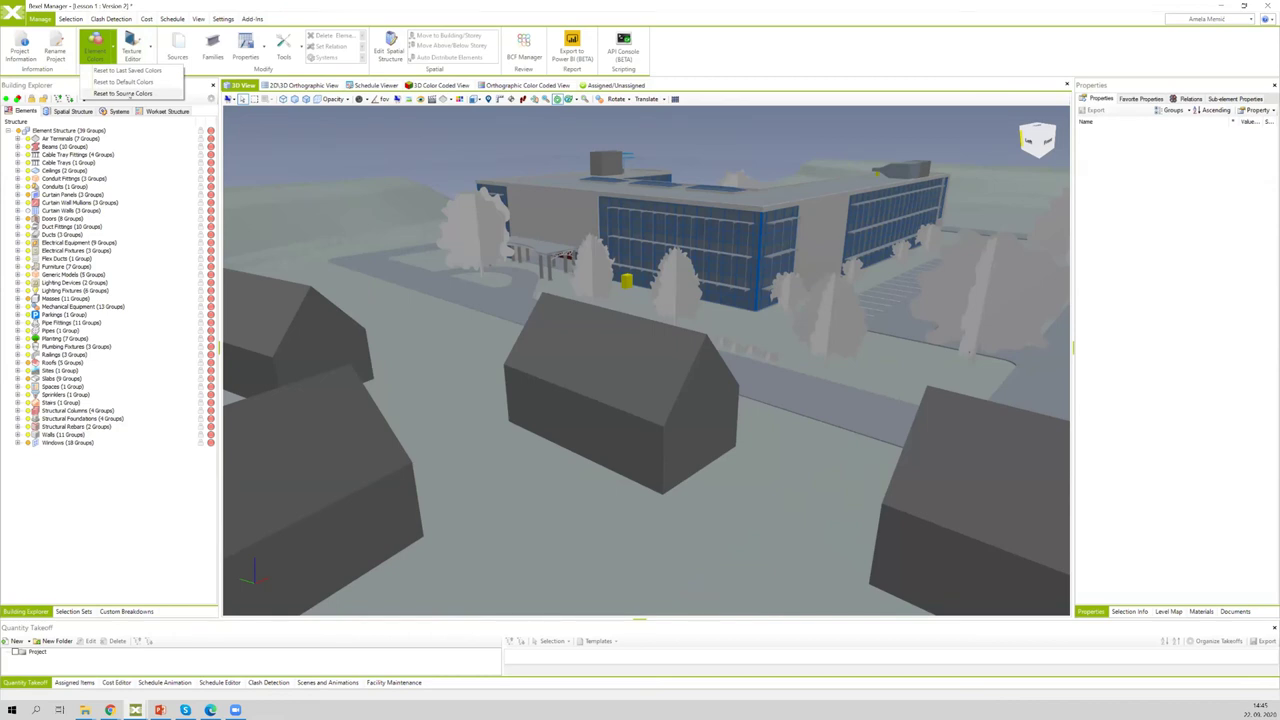
click(122, 93)
drag(397, 138, 577, 181)
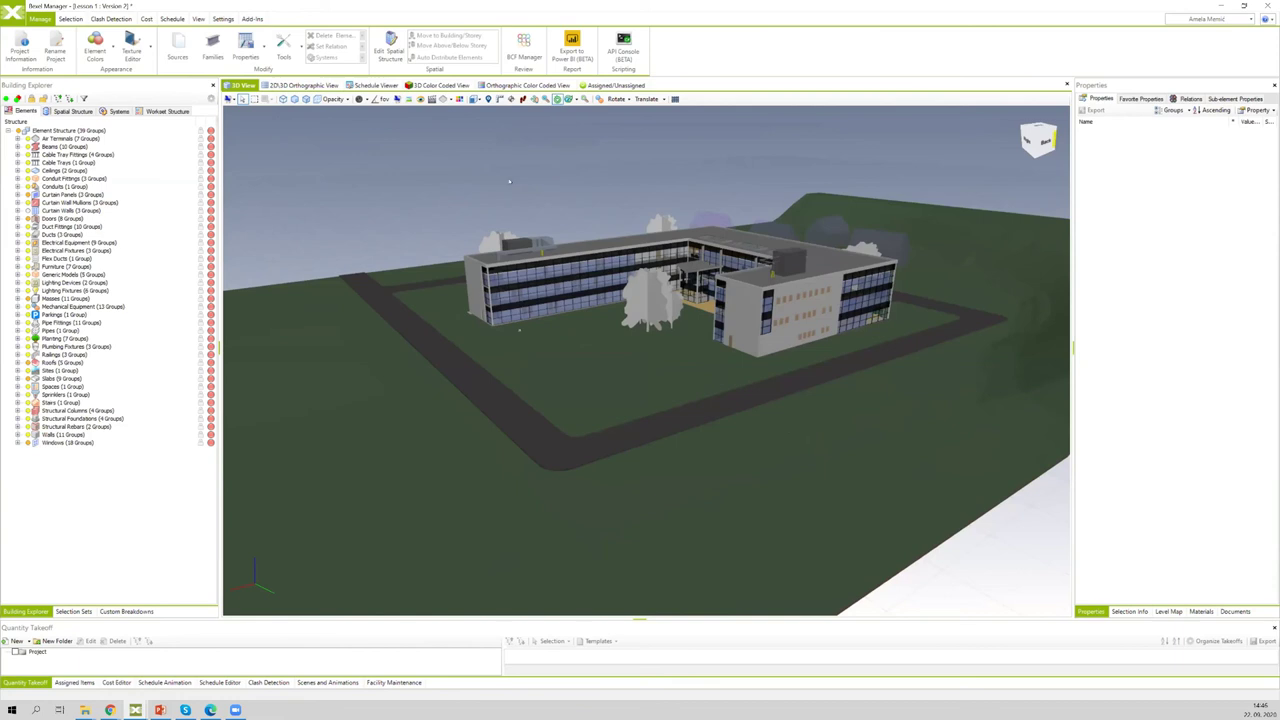
drag(509, 181, 677, 215)
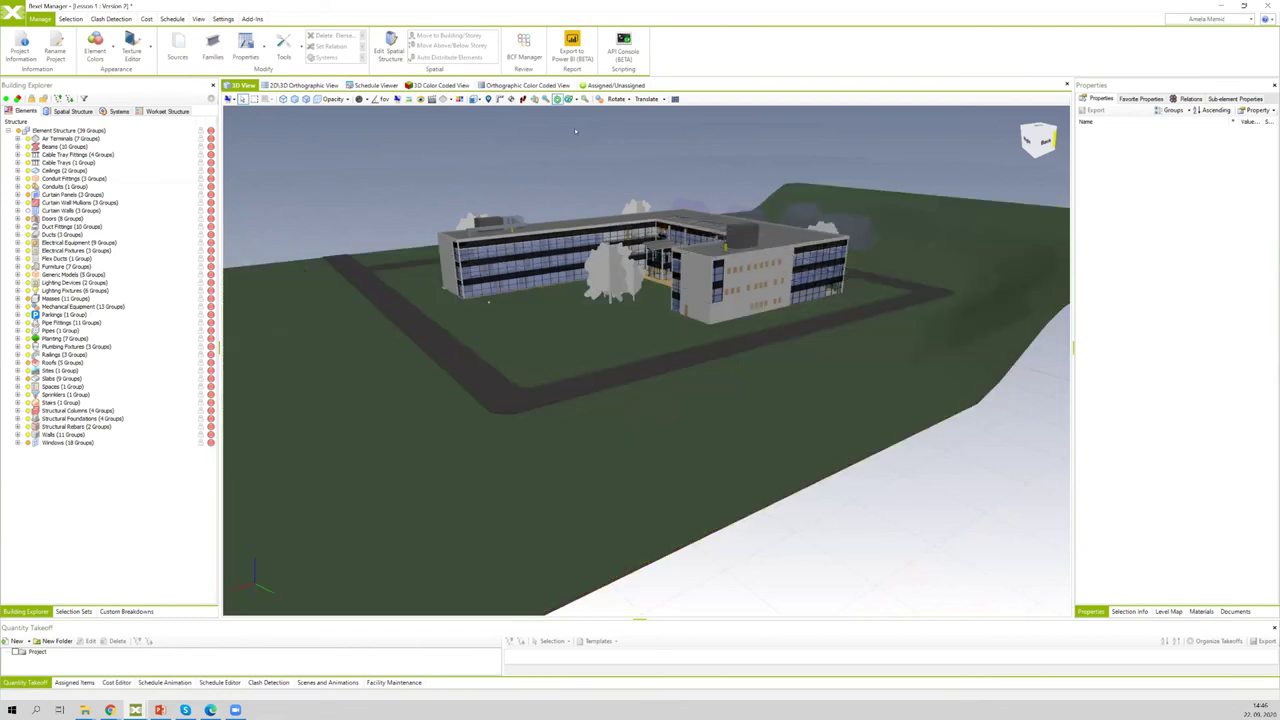
scroll(604, 181, up, 2)
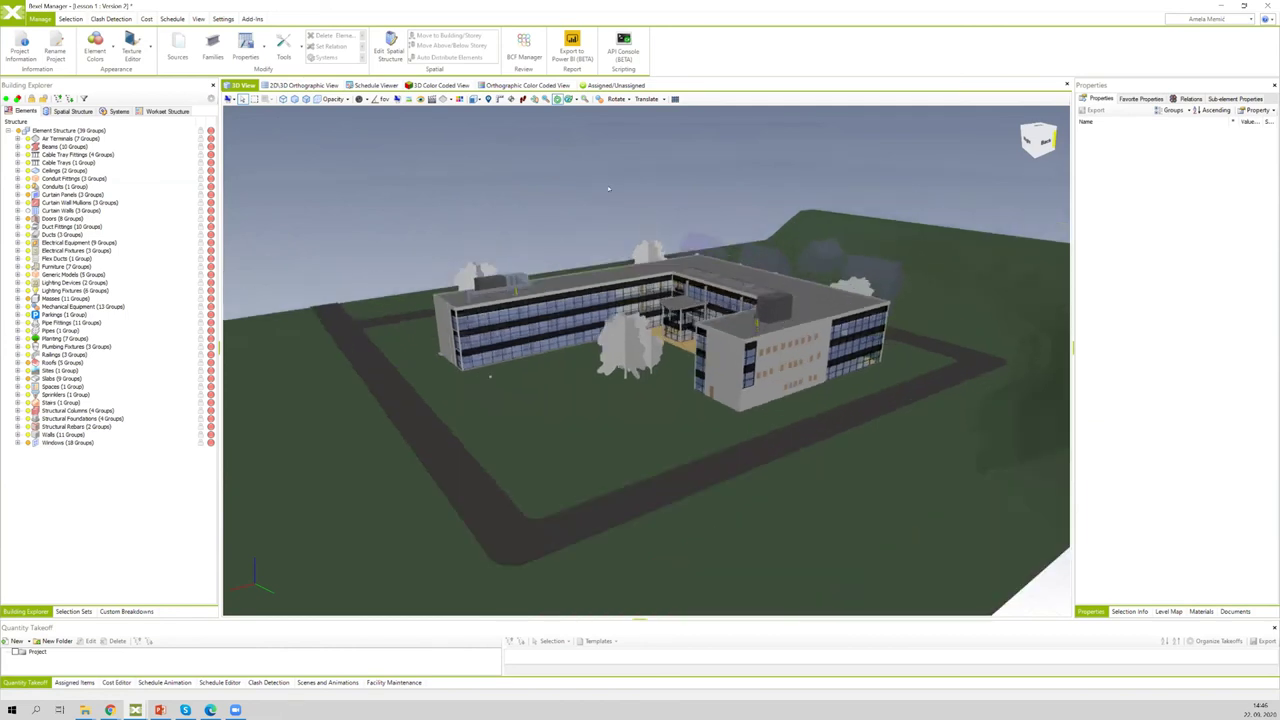
scroll(611, 187, down, 1)
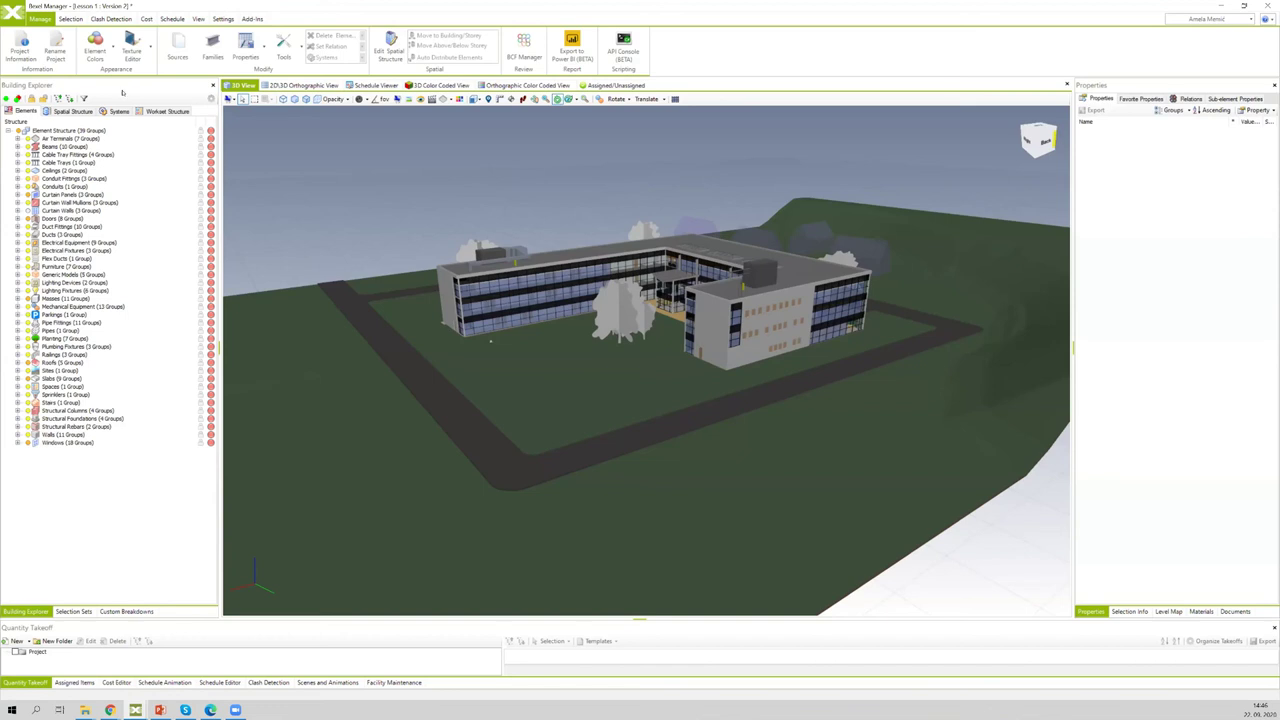
Step: Select the Walls group in Building Explorer and isolate the selected walls in the 3D view
click(60, 434)
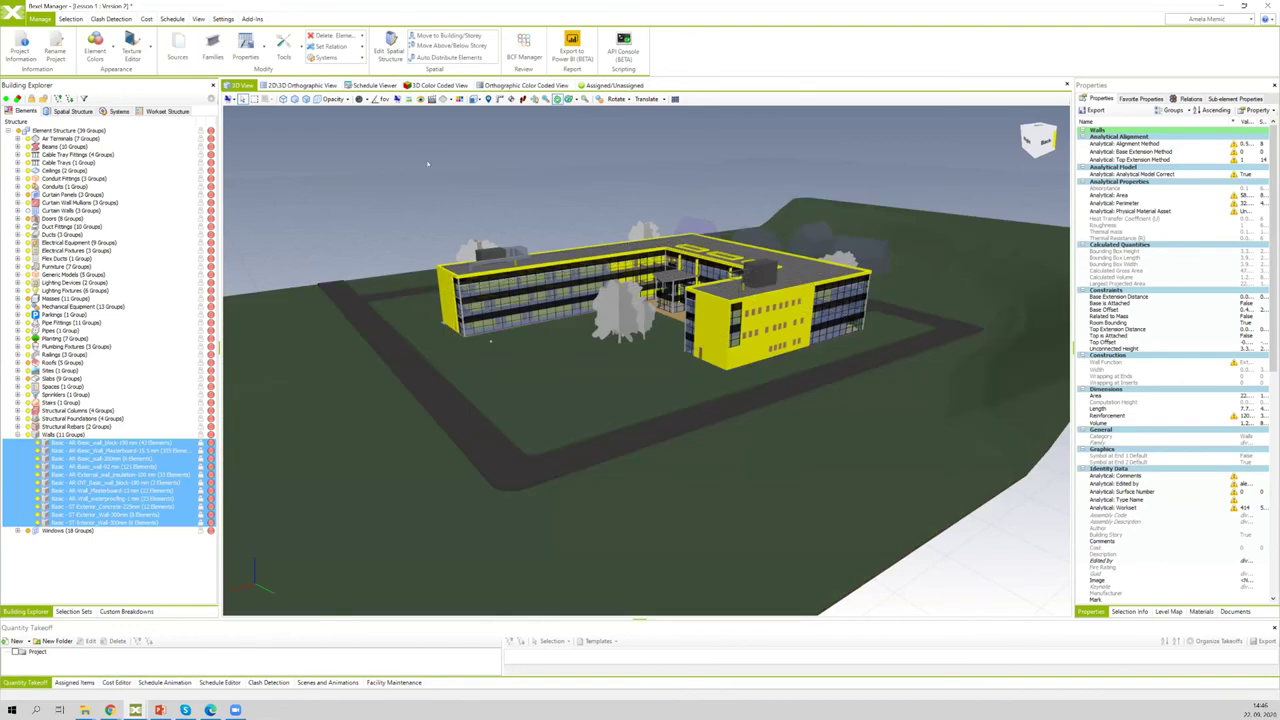
right_click(428, 164)
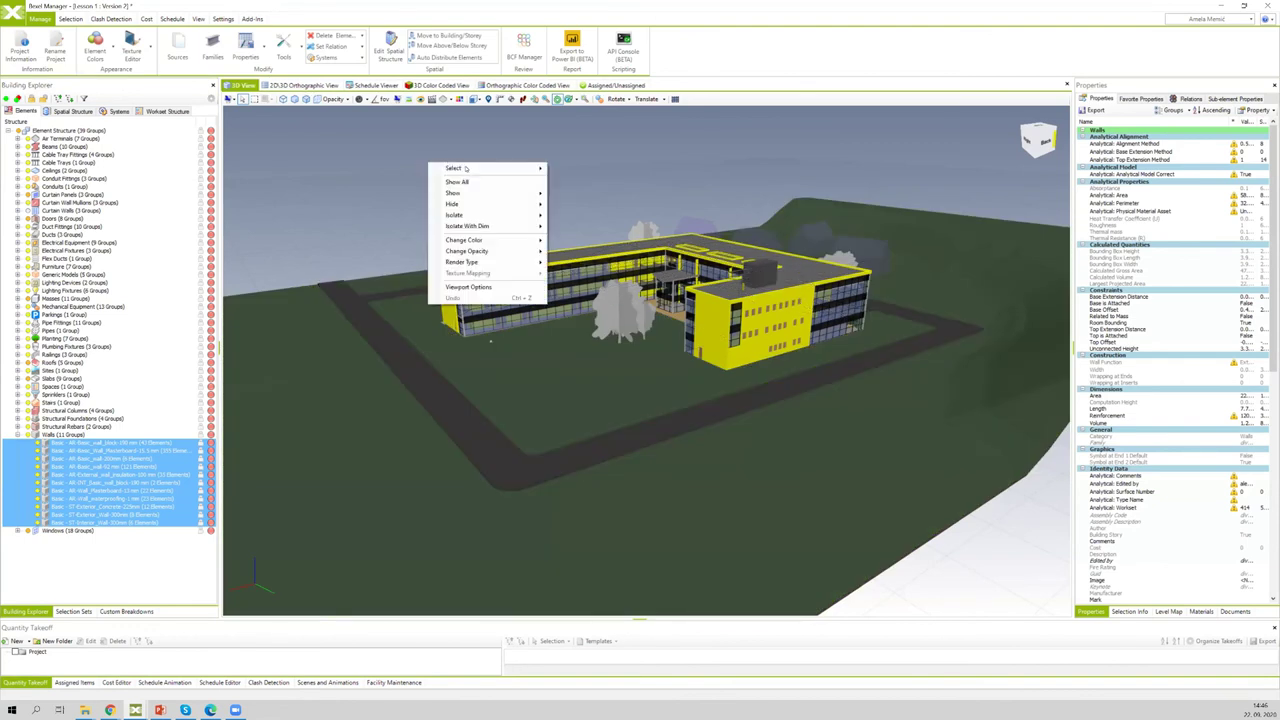
mouse_move(465, 168)
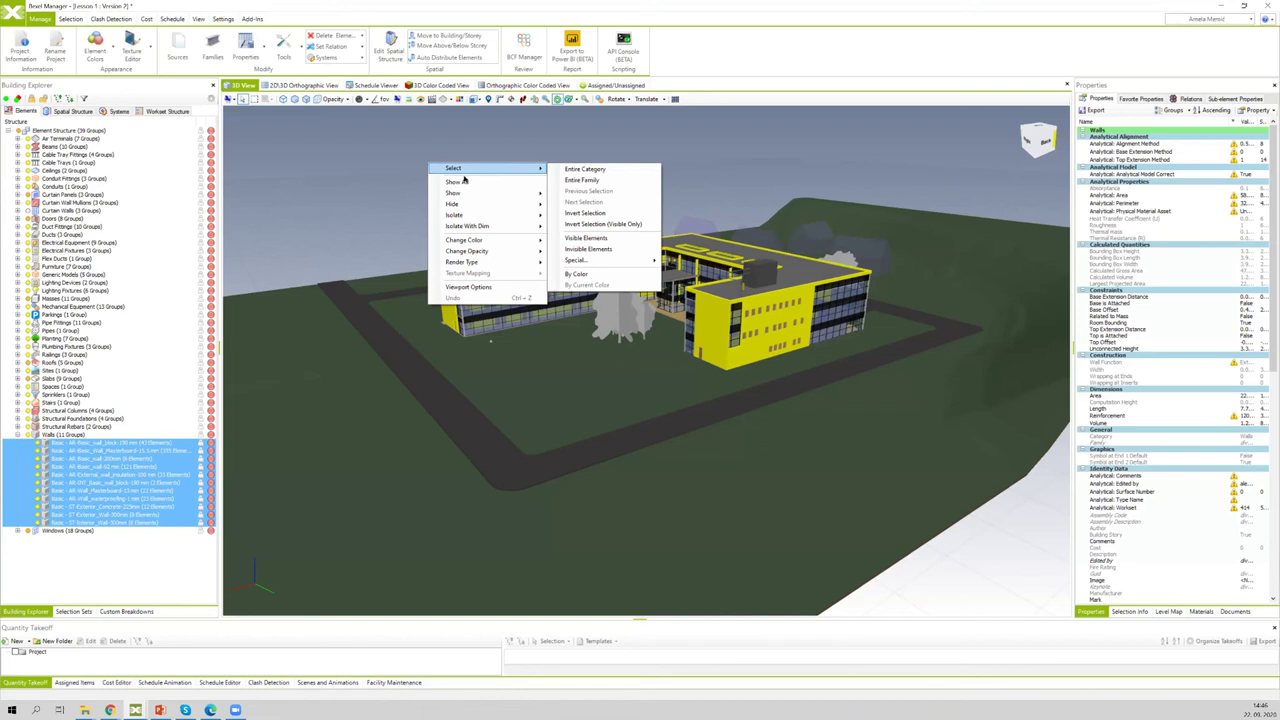
mouse_move(476, 216)
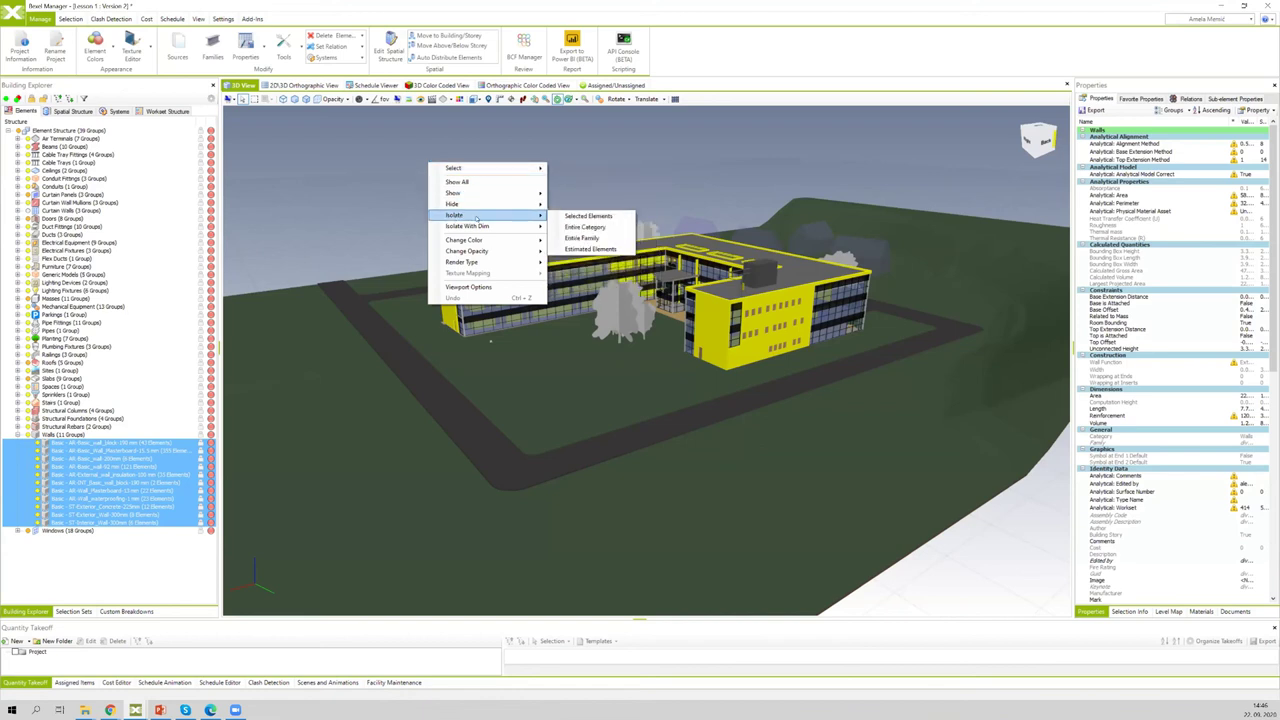
click(567, 216)
drag(740, 345, 628, 342)
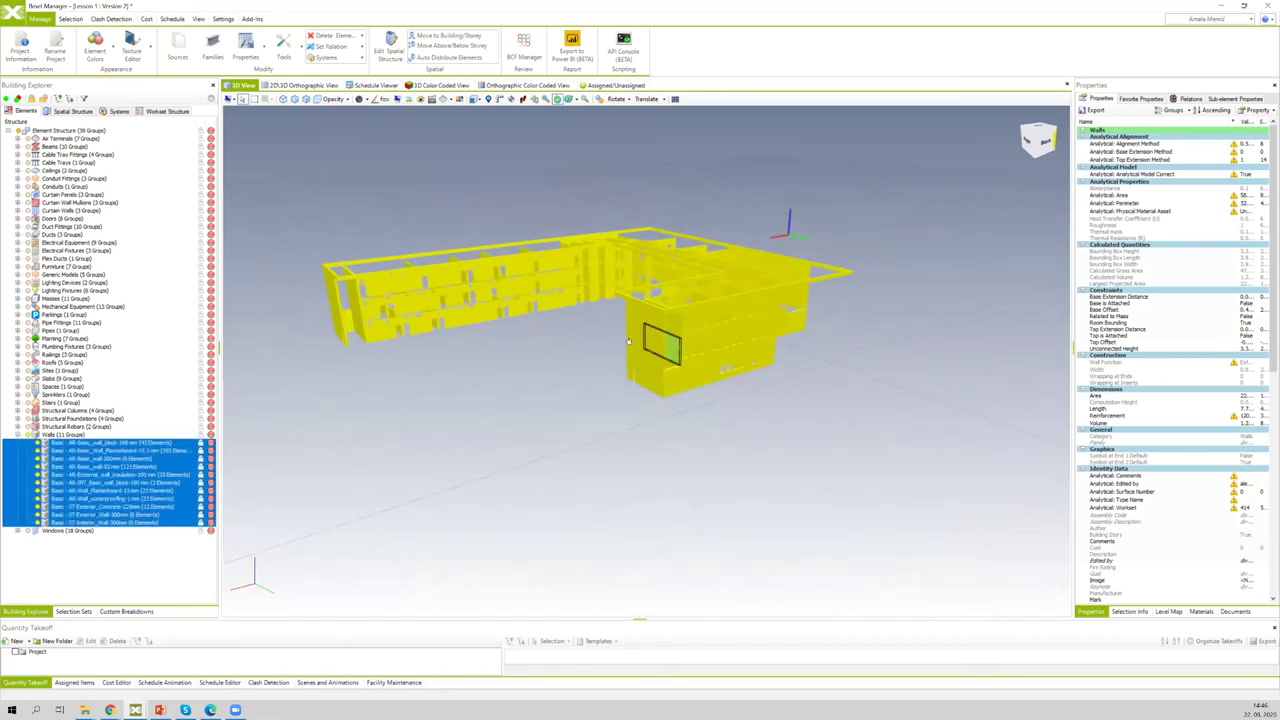
scroll(845, 339, up, 4)
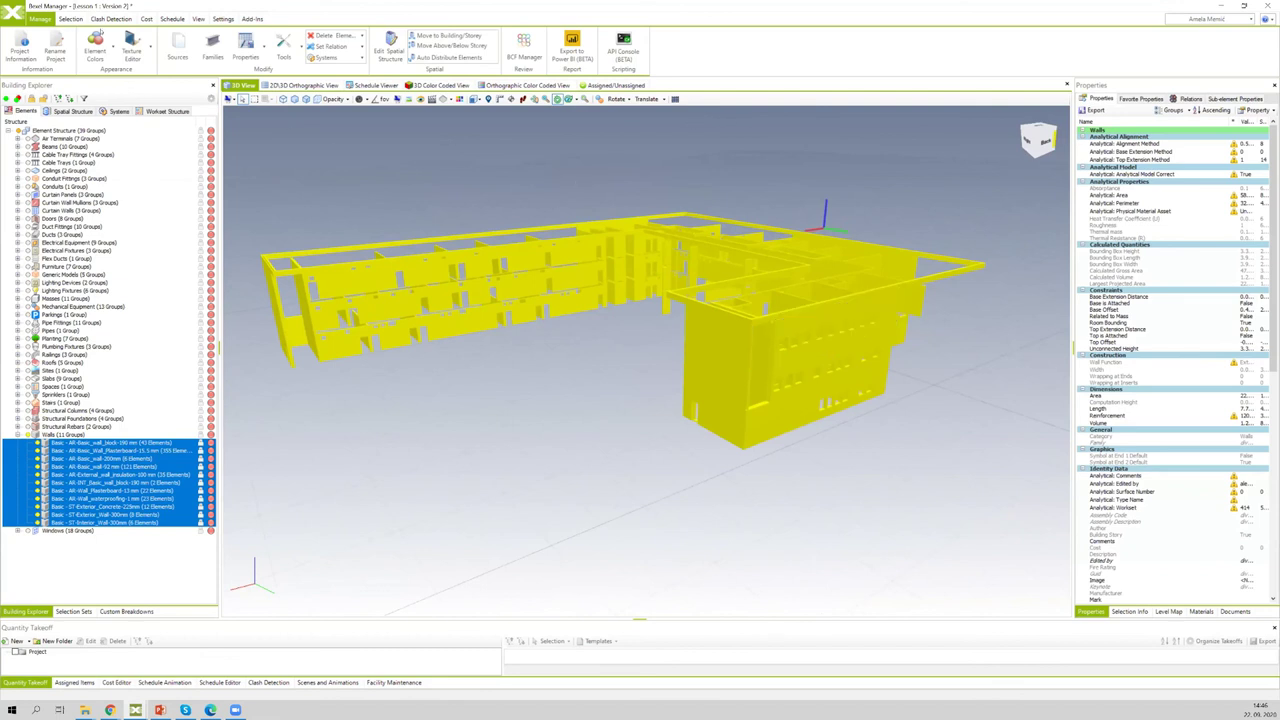
Step: In the Texture Editor, create a Concrete folder under Project and select it
click(132, 48)
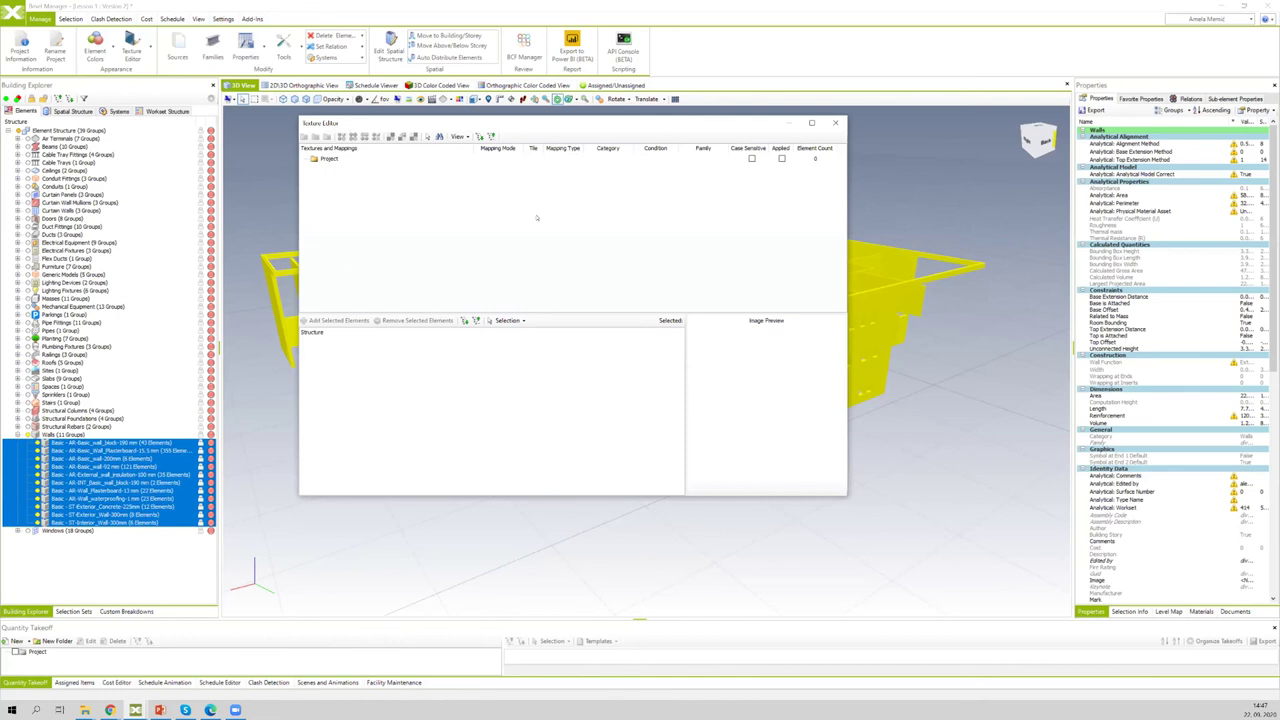
click(324, 159)
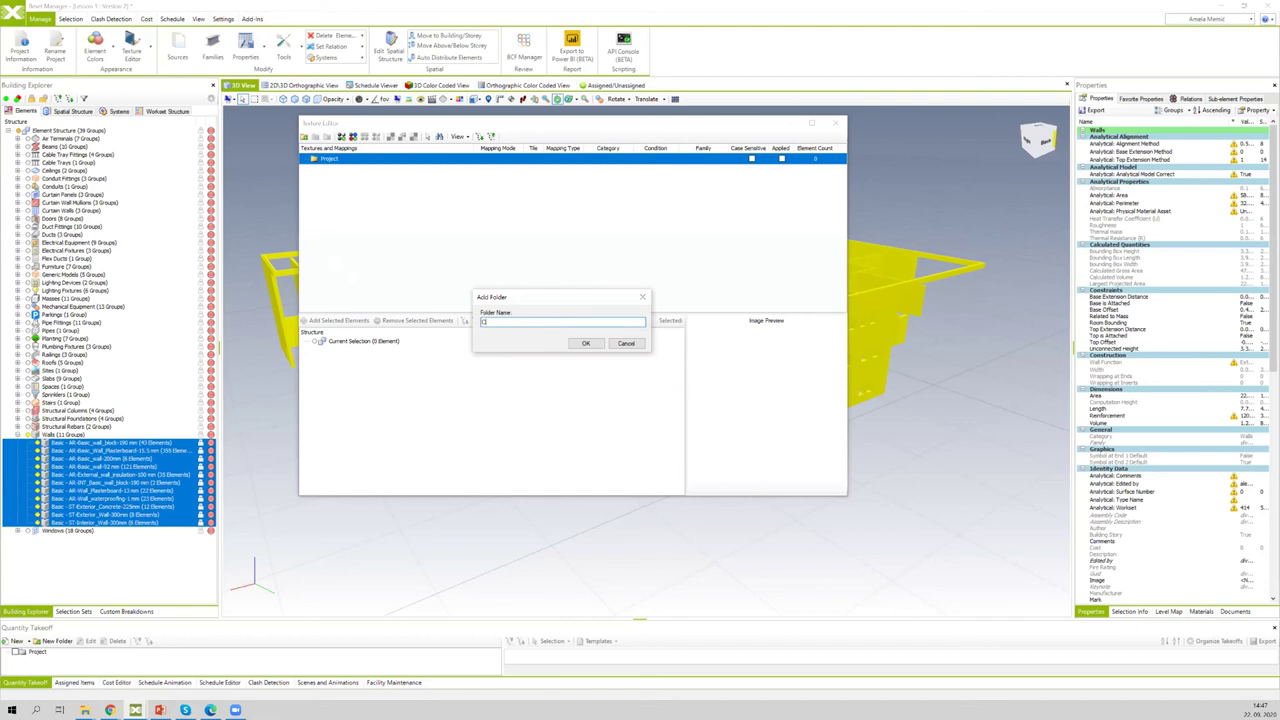
text(oncrete)
click(586, 343)
click(342, 171)
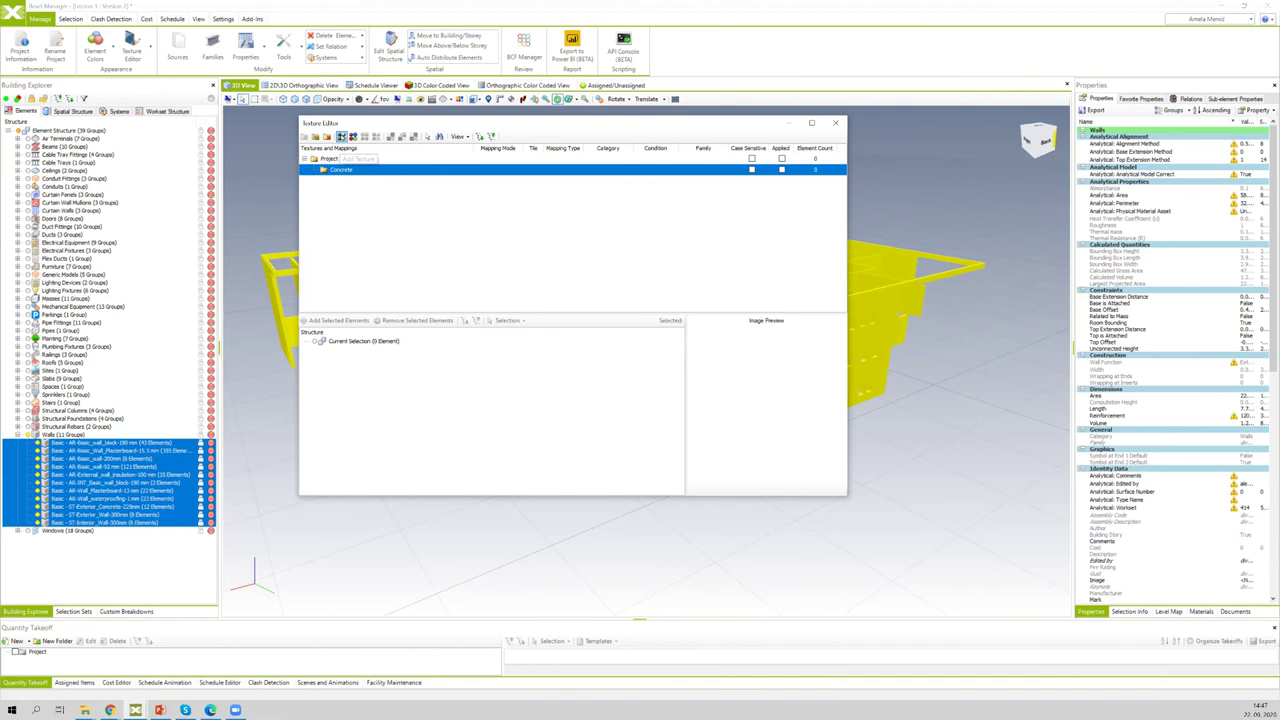
Step: Add the Concrete image from the Sample Project V02 Start Textures folder as a new texture
click(341, 136)
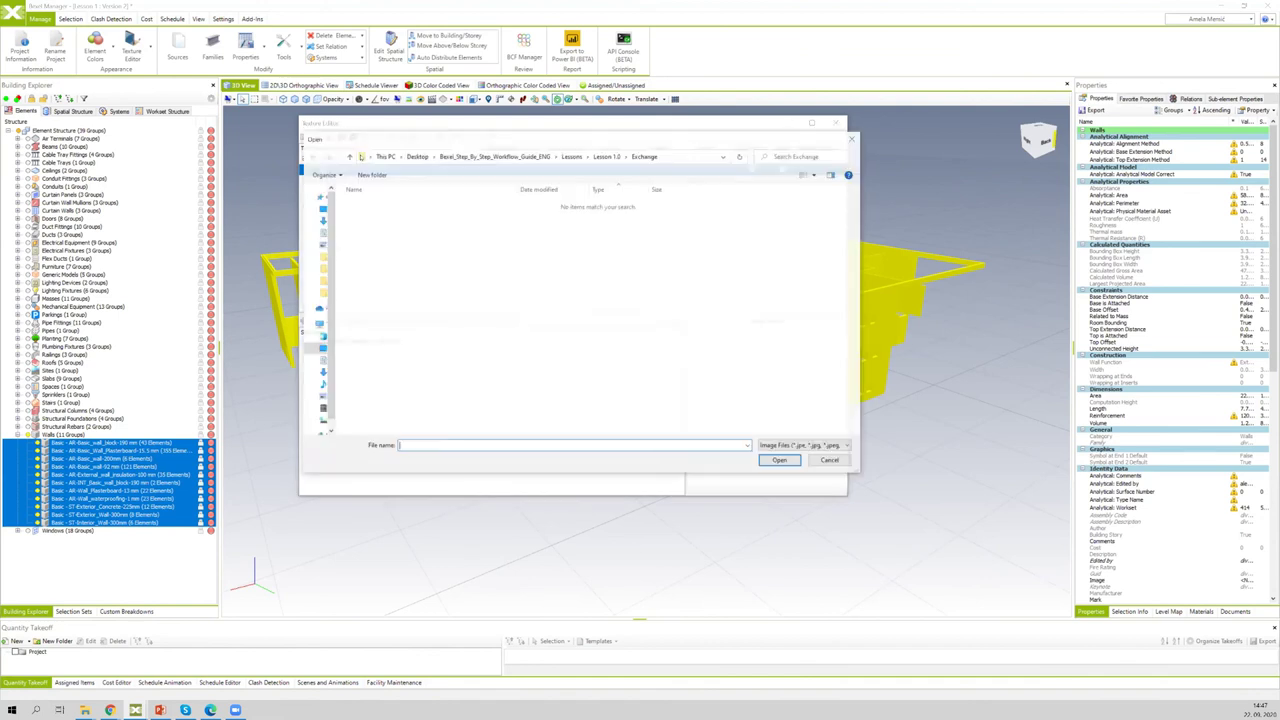
click(462, 157)
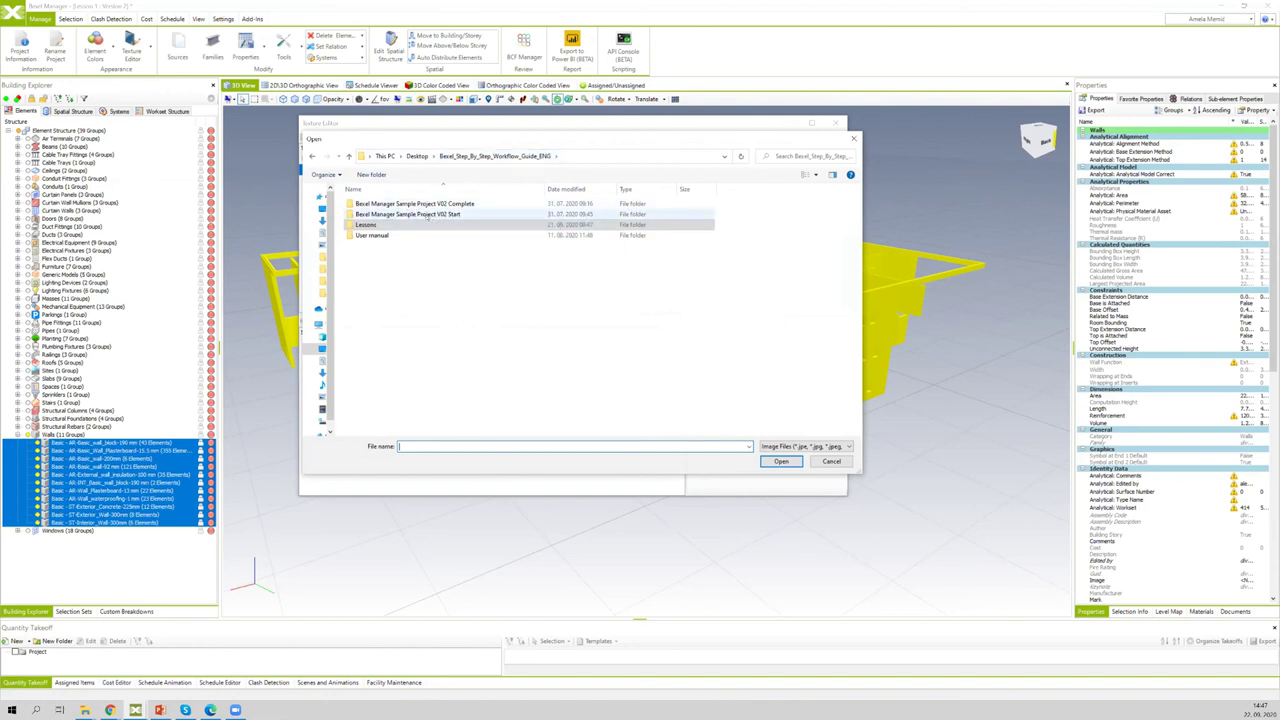
double_click(430, 214)
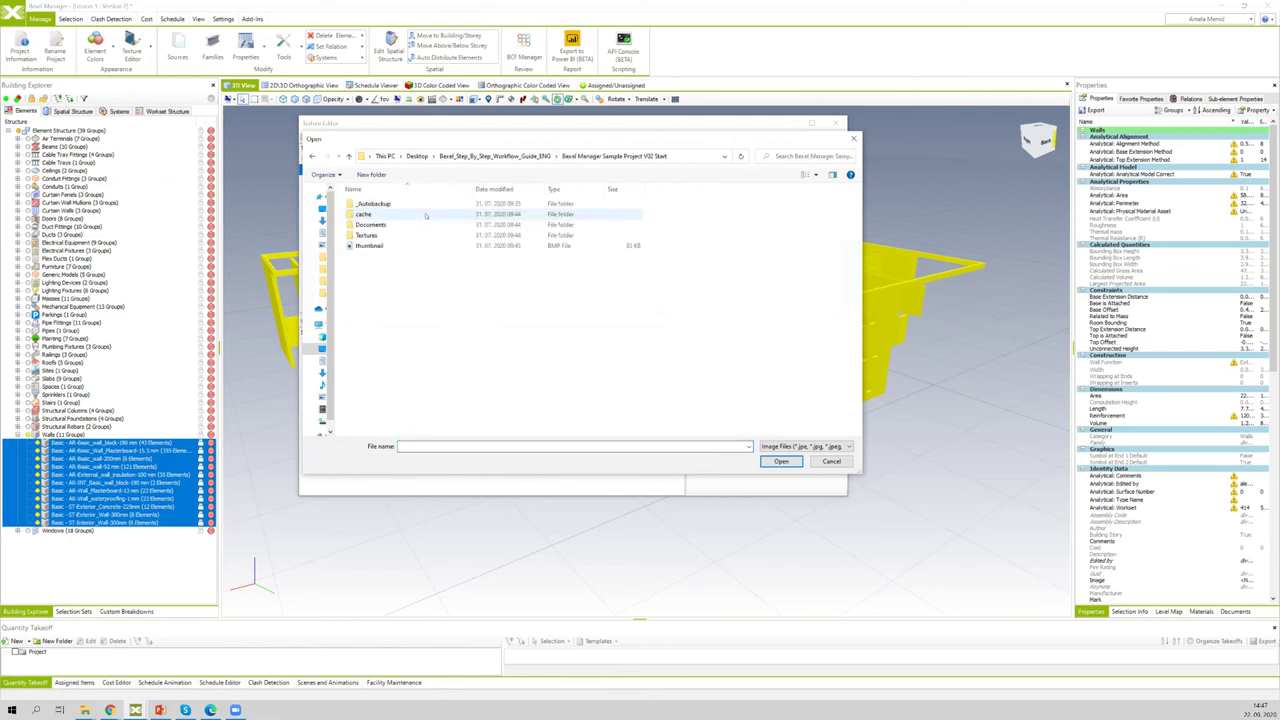
double_click(366, 236)
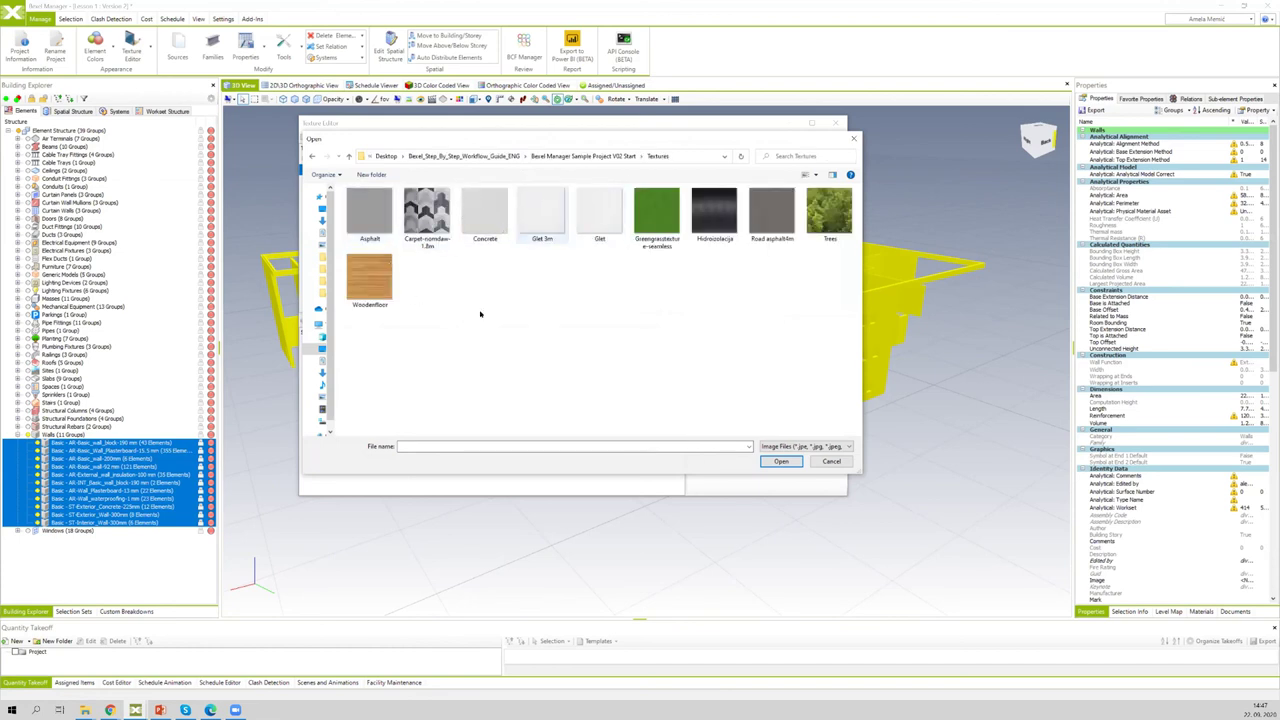
click(479, 210)
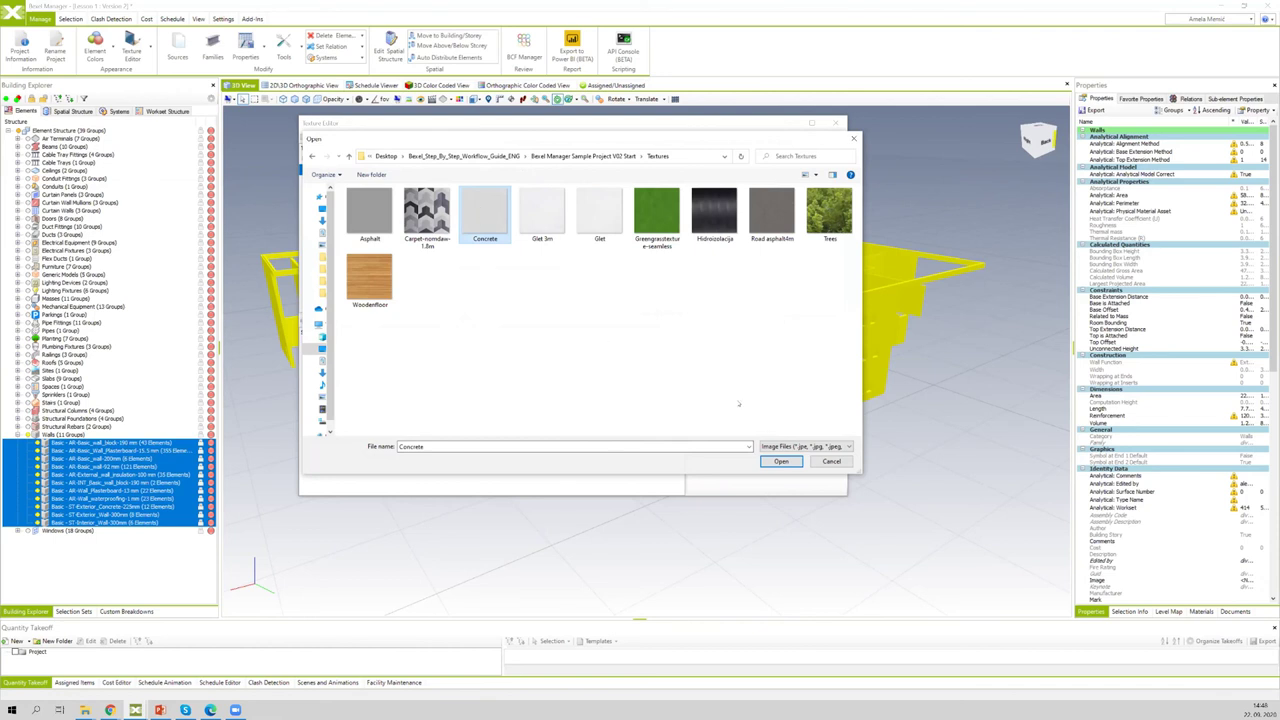
click(781, 462)
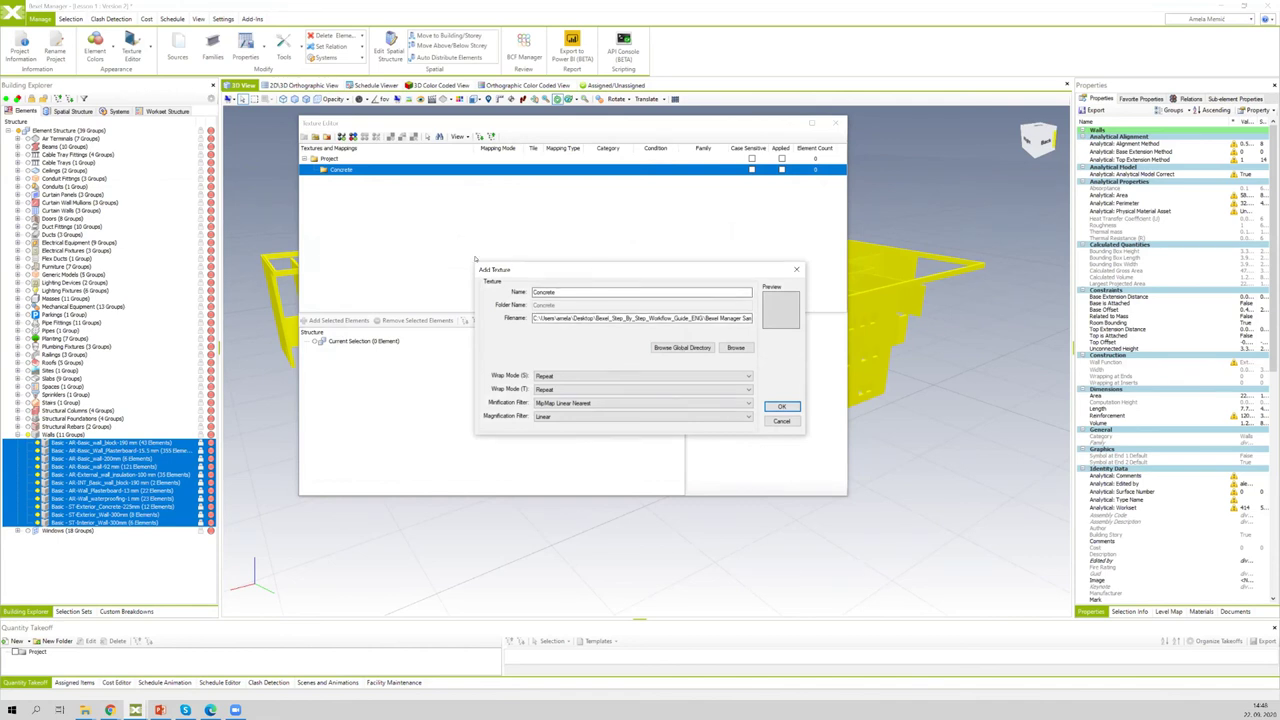
drag(480, 268, 434, 247)
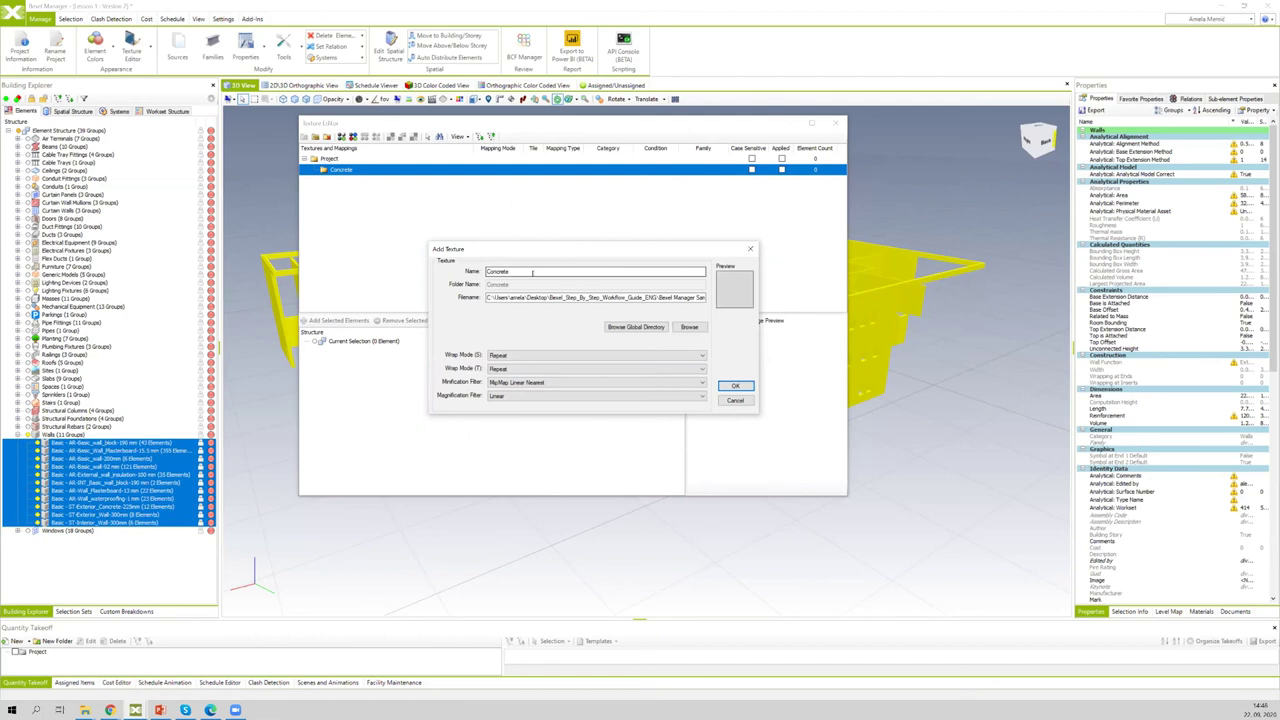
click(733, 387)
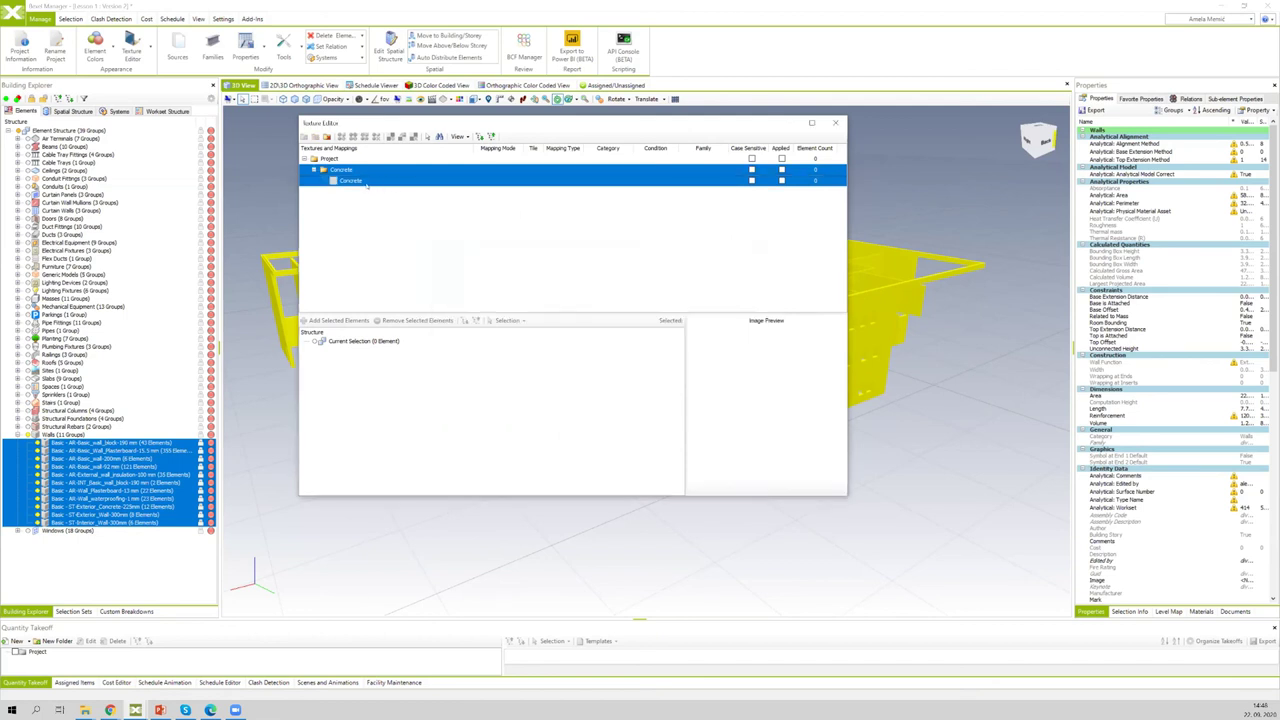
Step: Add a Concrete1 Box mapping to the Concrete texture for the 633 selected wall elements
click(366, 181)
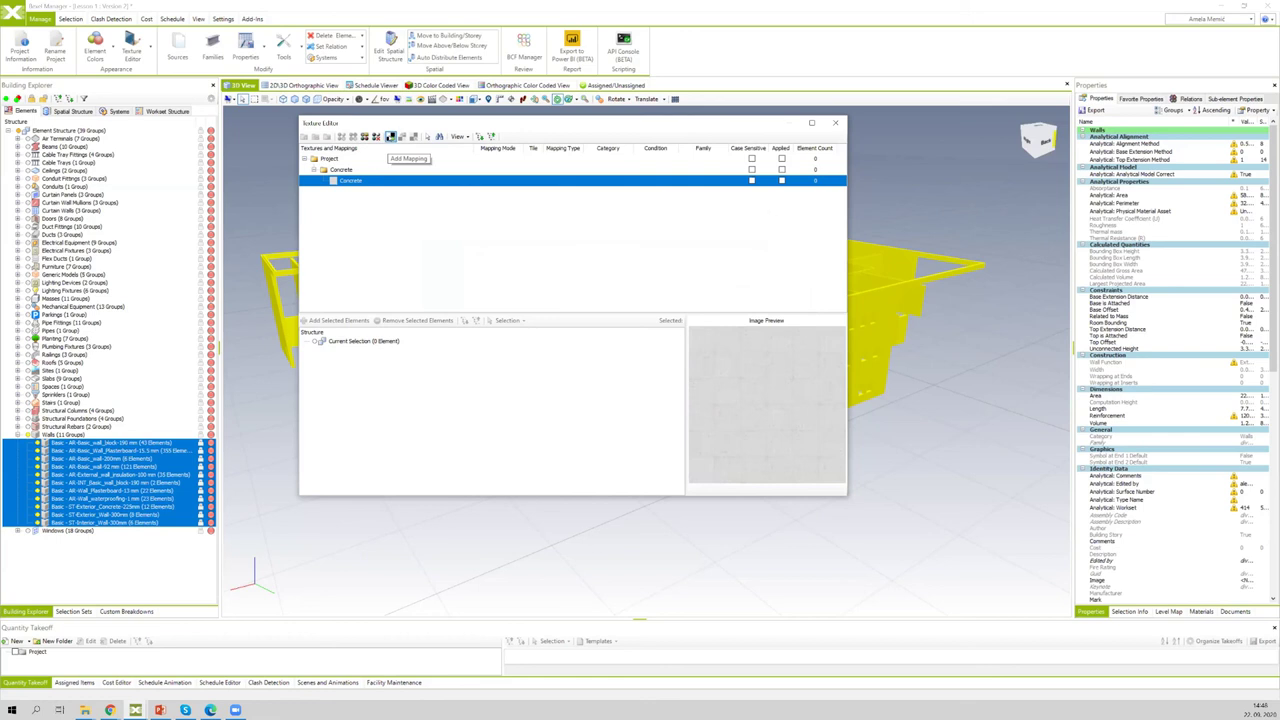
click(390, 137)
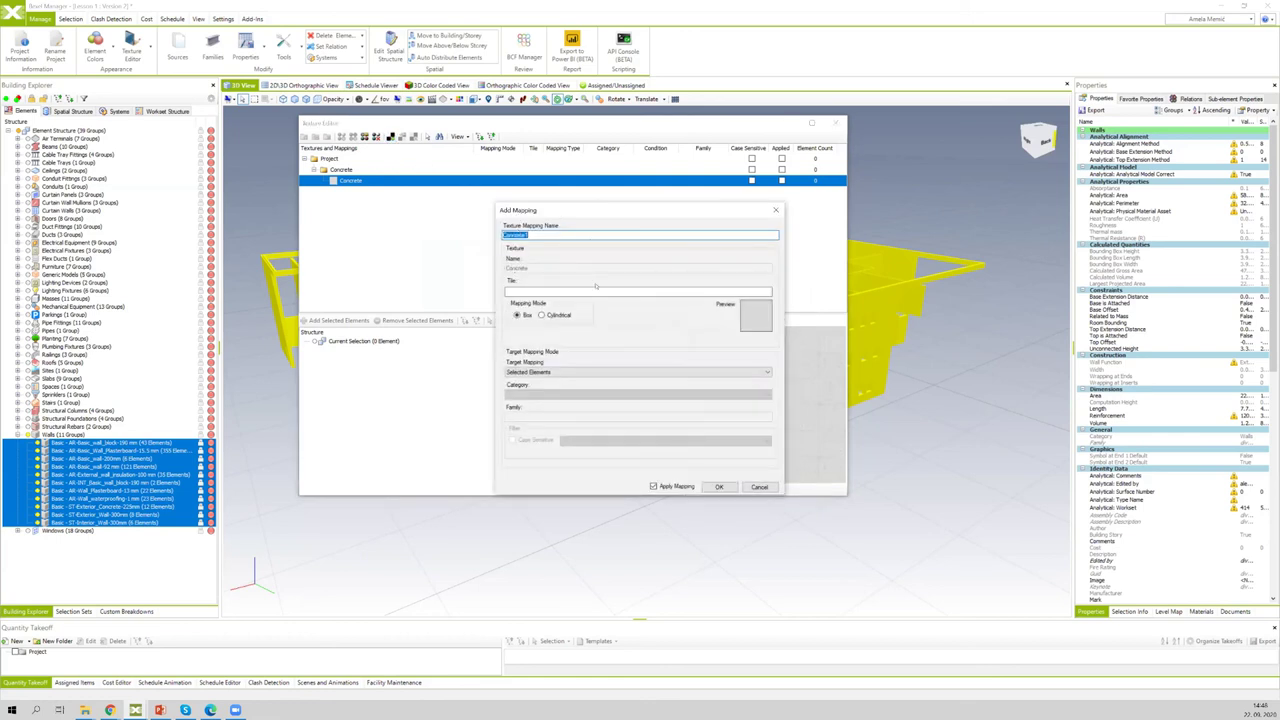
drag(569, 219, 541, 201)
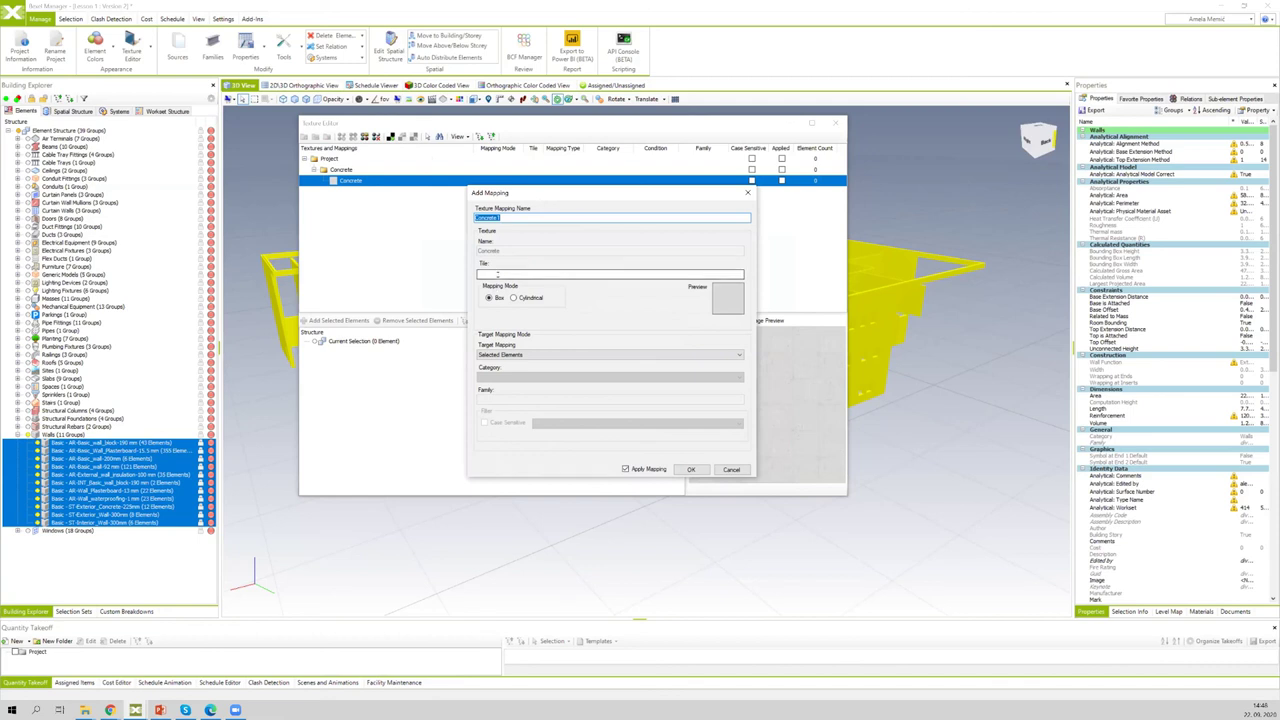
click(491, 275)
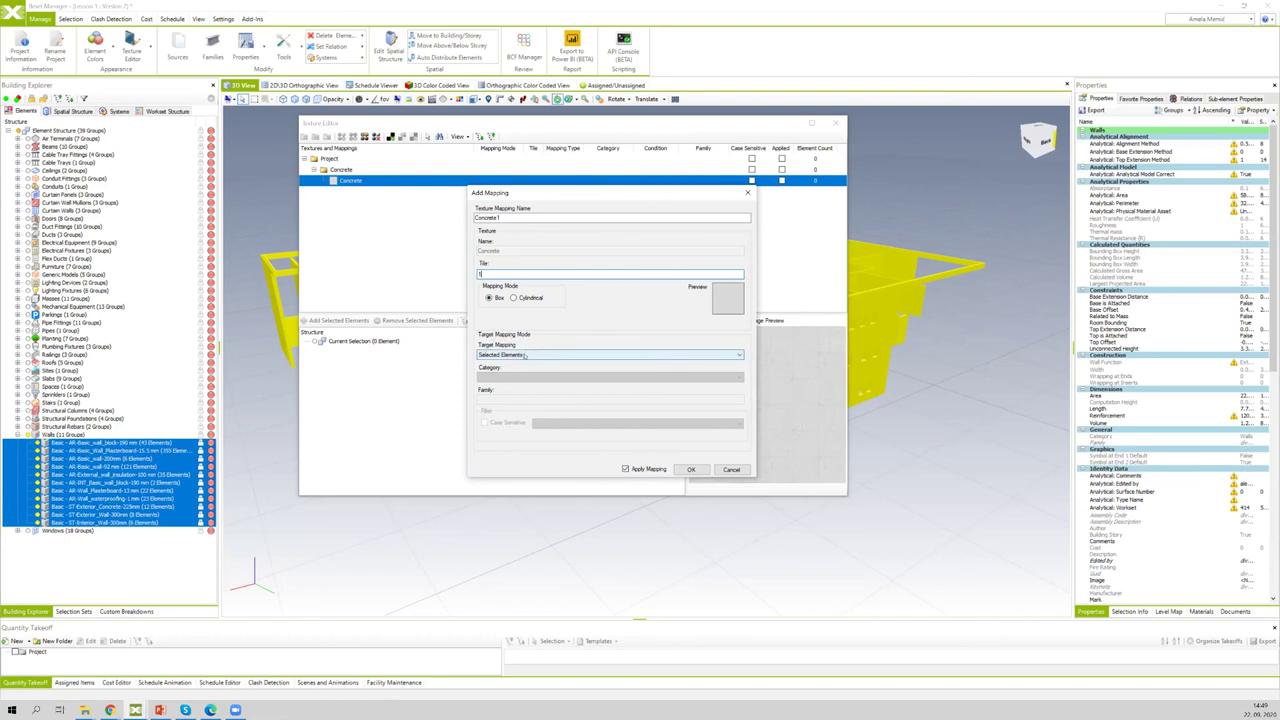
click(690, 469)
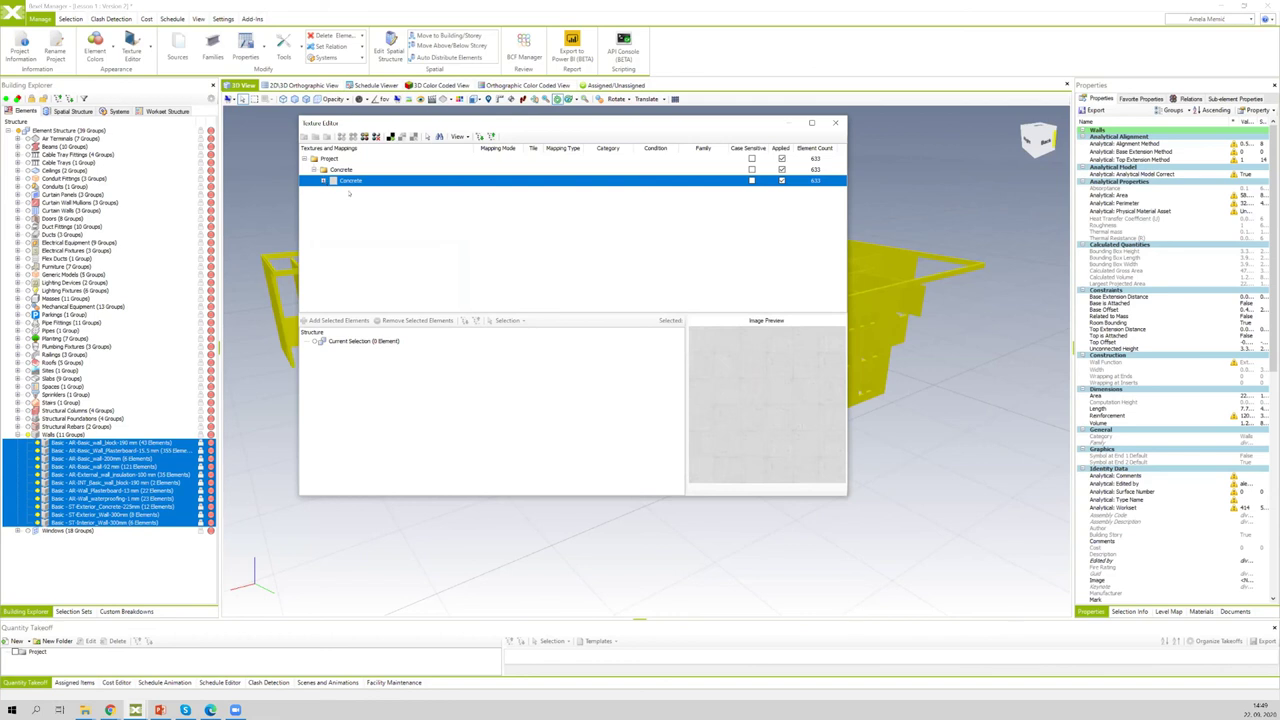
click(364, 191)
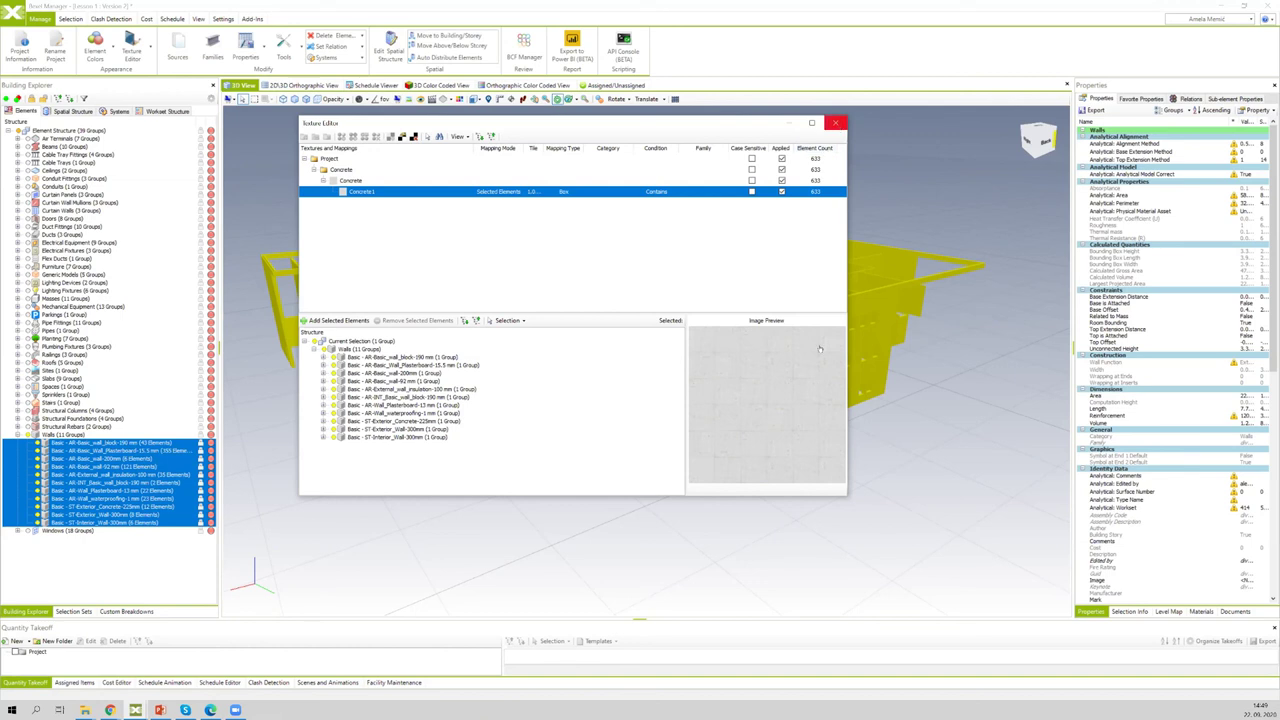
Step: Close the Texture Editor, deselect the walls, and zoom and orbit to inspect the concrete surface
click(835, 122)
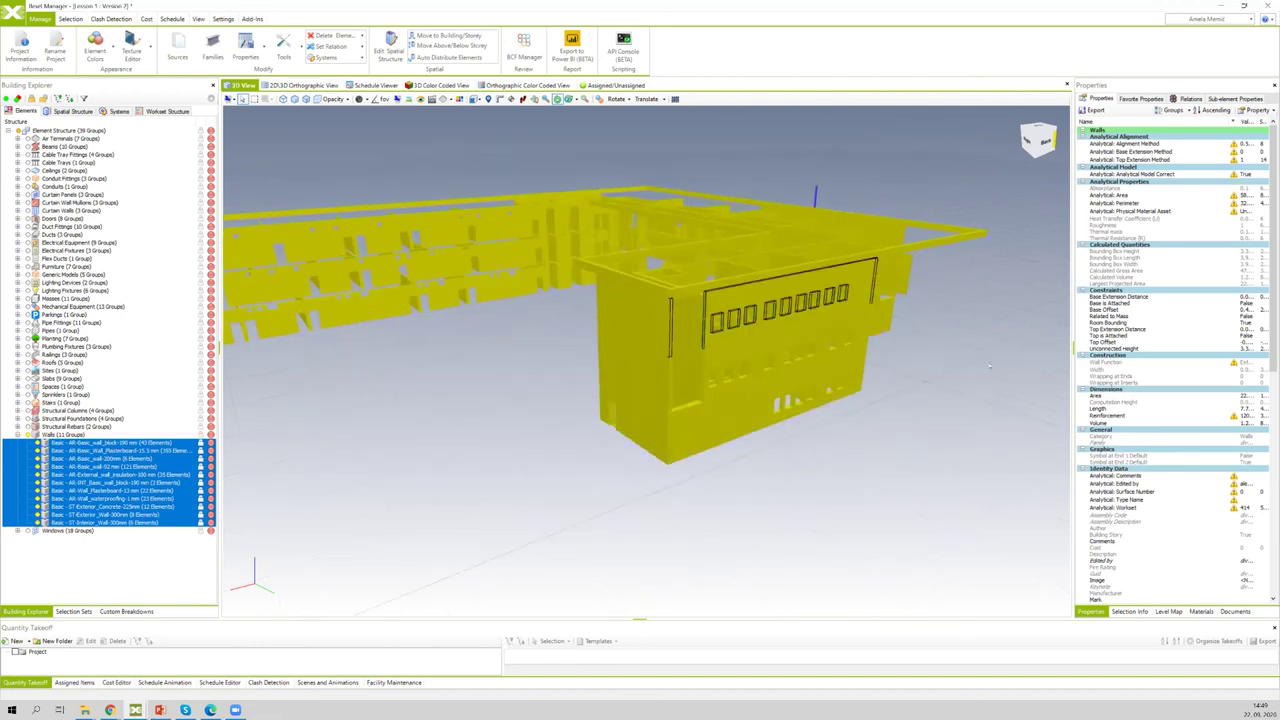
click(931, 360)
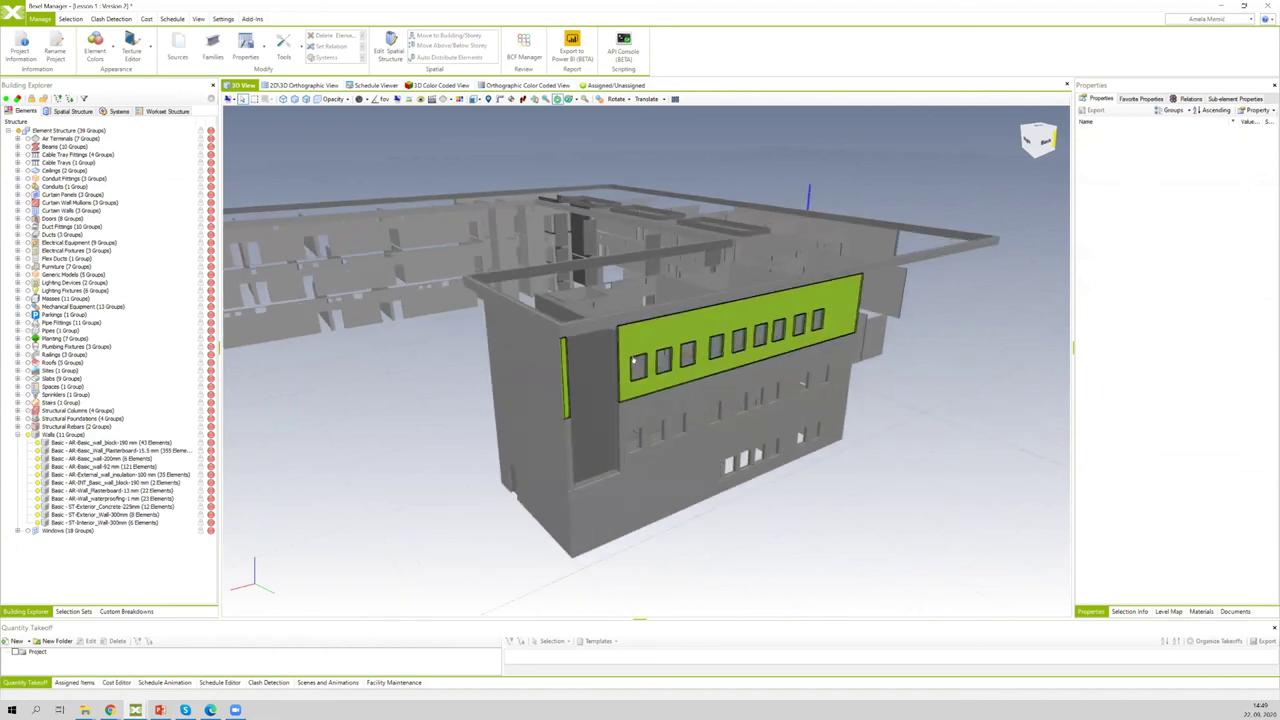
scroll(633, 360, up, 5)
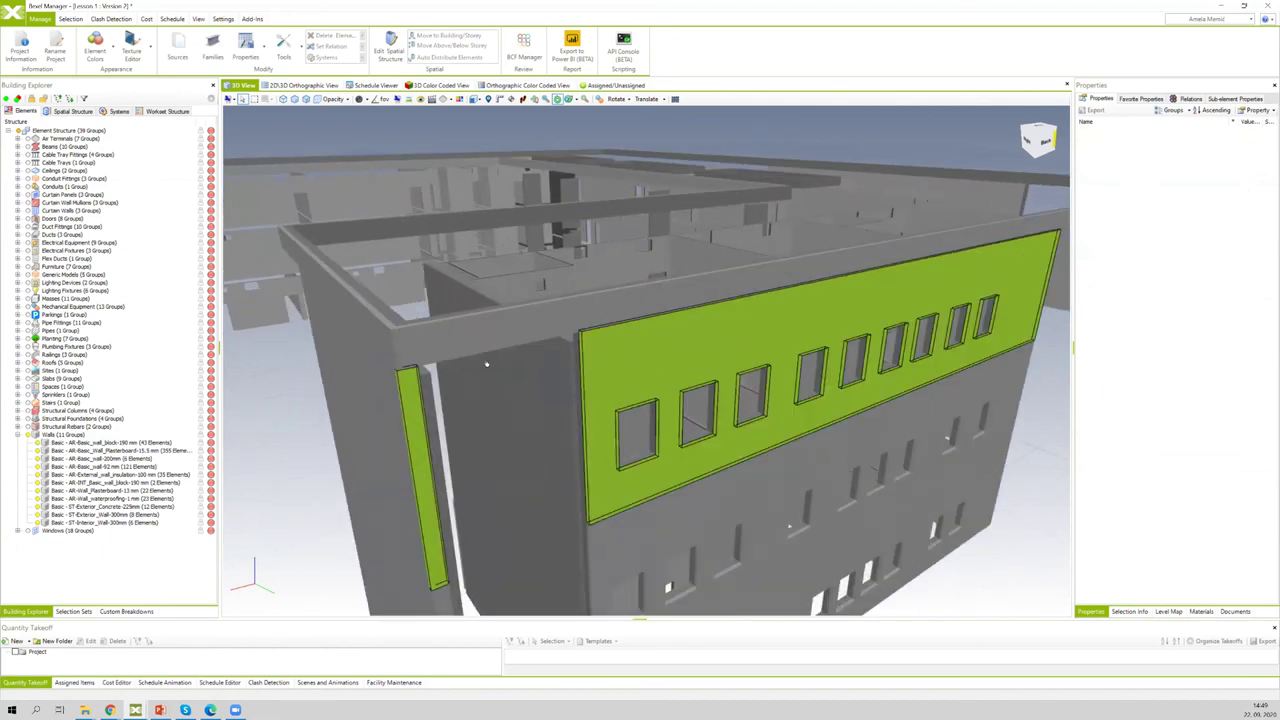
drag(731, 403, 951, 514)
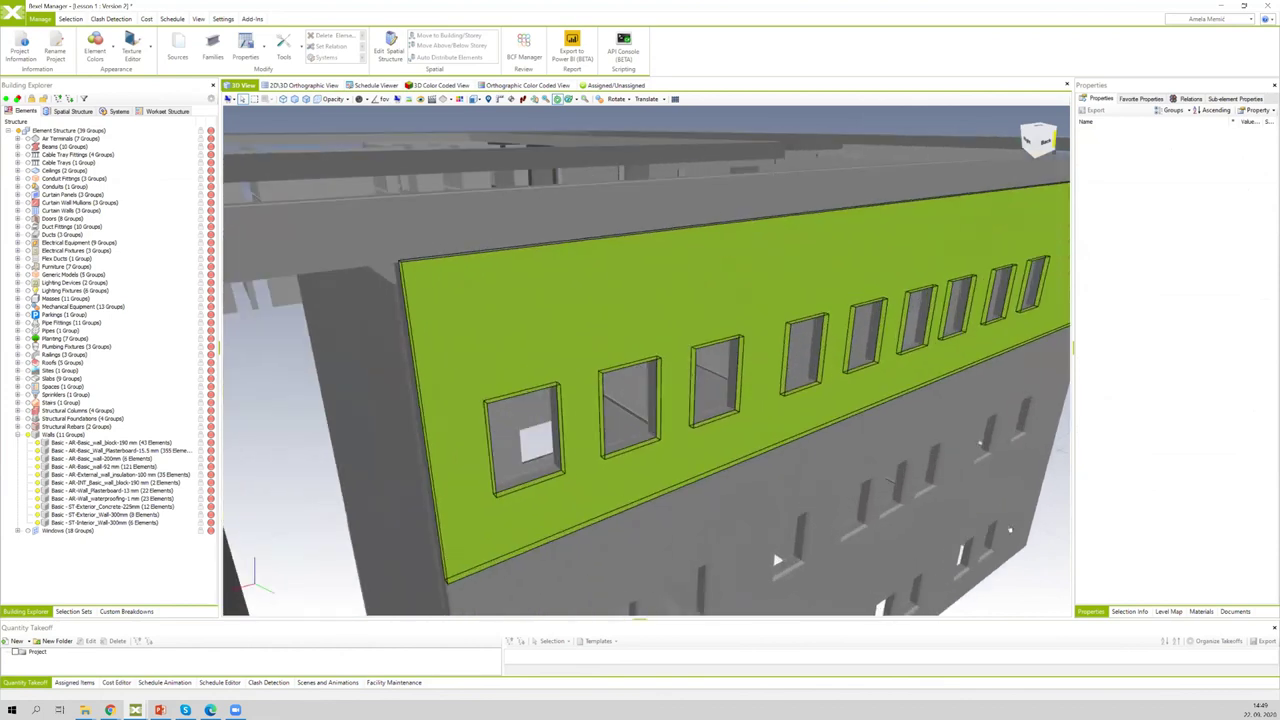
drag(777, 560, 920, 486)
drag(877, 449, 717, 381)
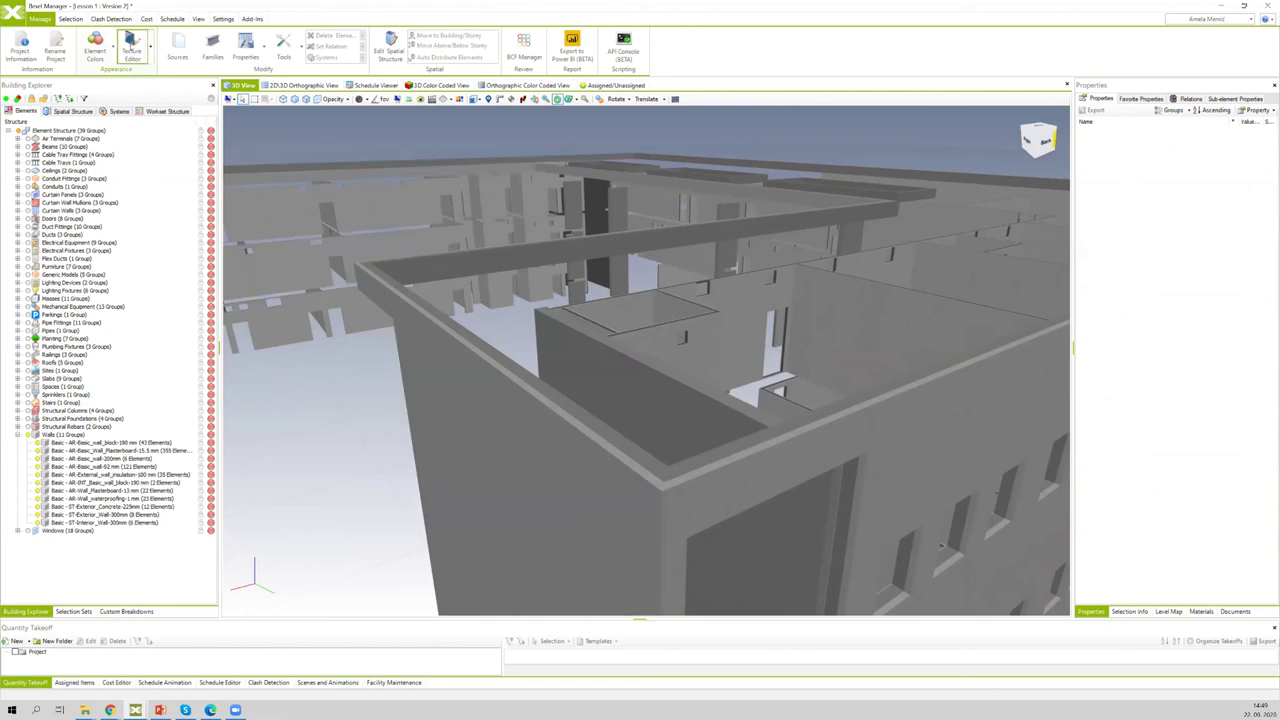
Step: Change the Concrete1 mapping's tile size to 8 and close the Texture Editor
click(131, 47)
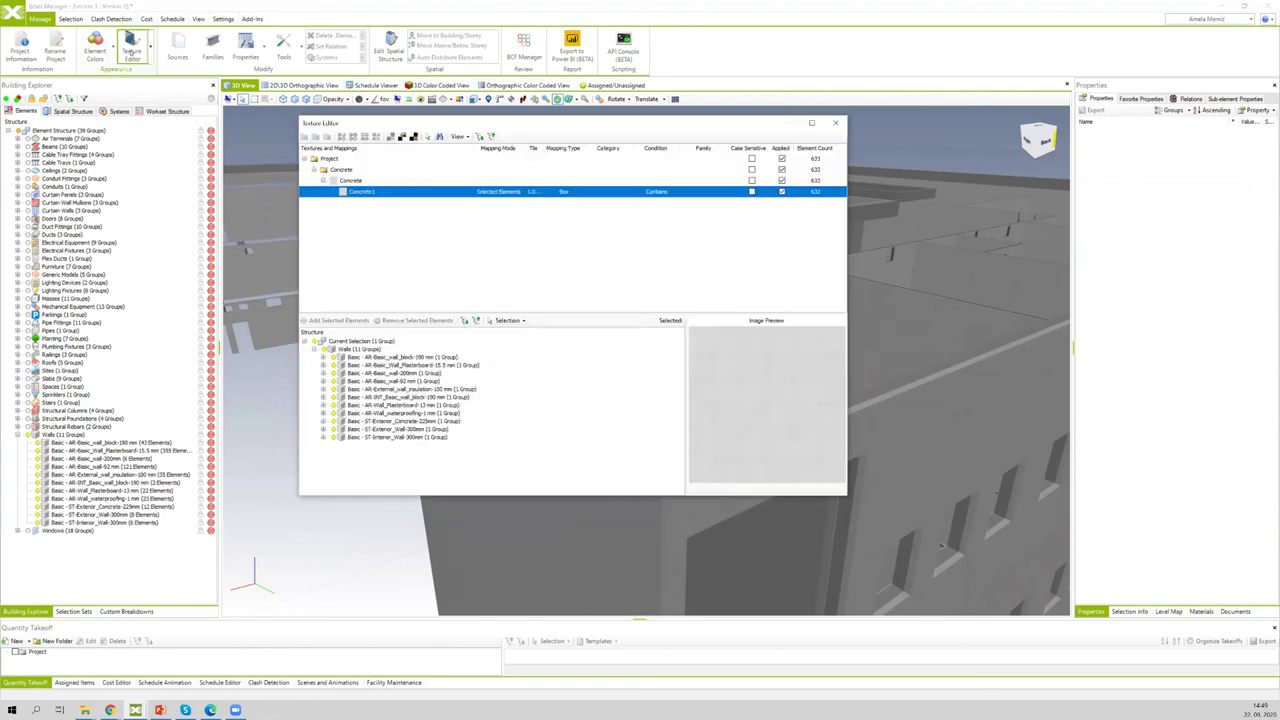
right_click(369, 191)
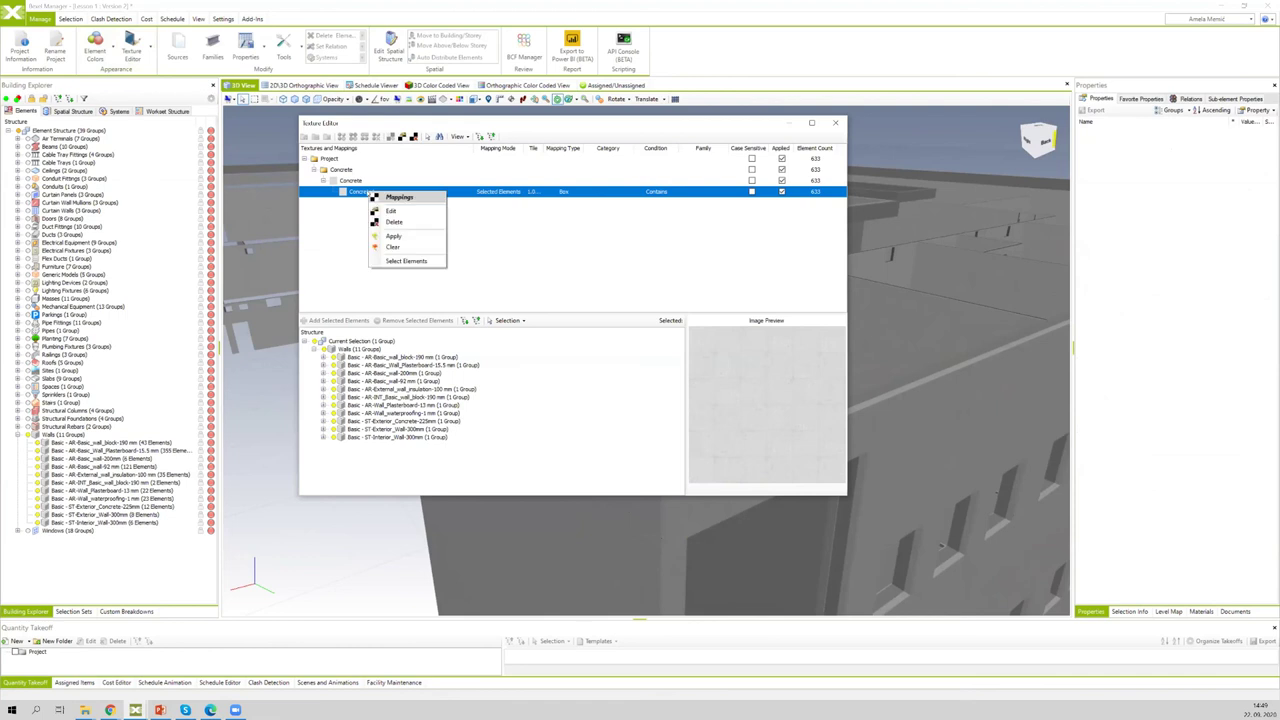
click(393, 211)
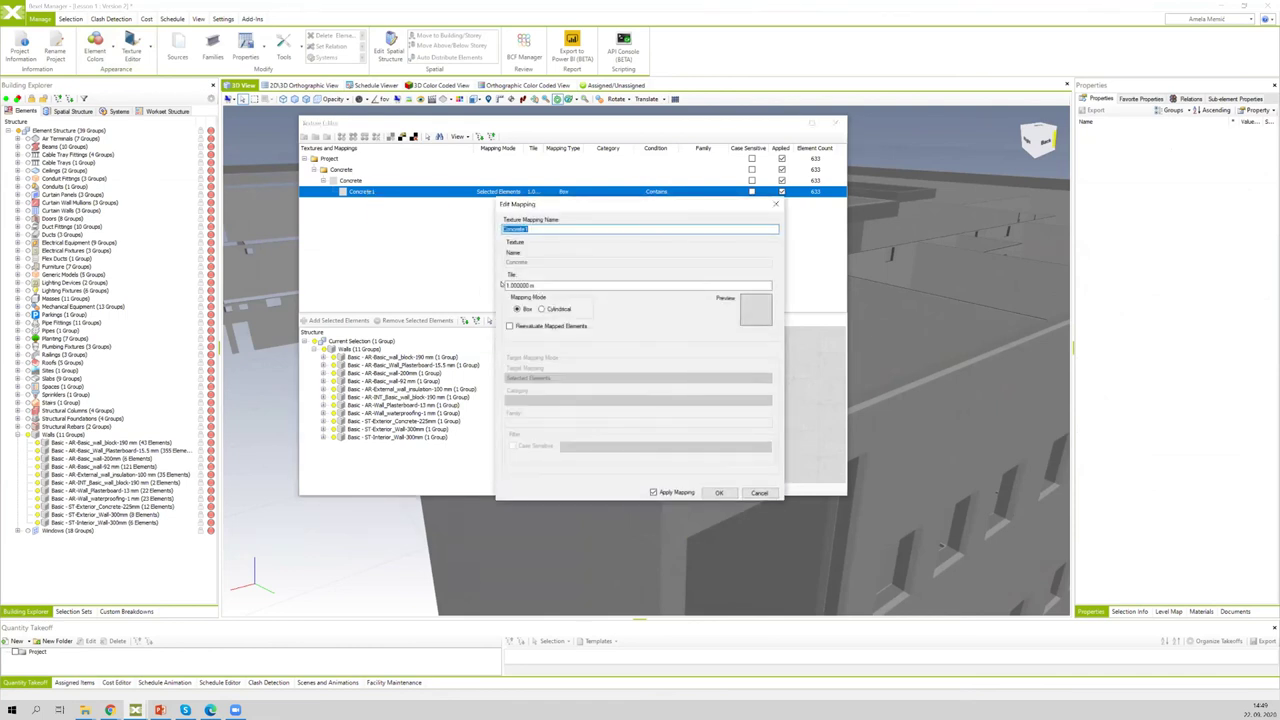
double_click(541, 286)
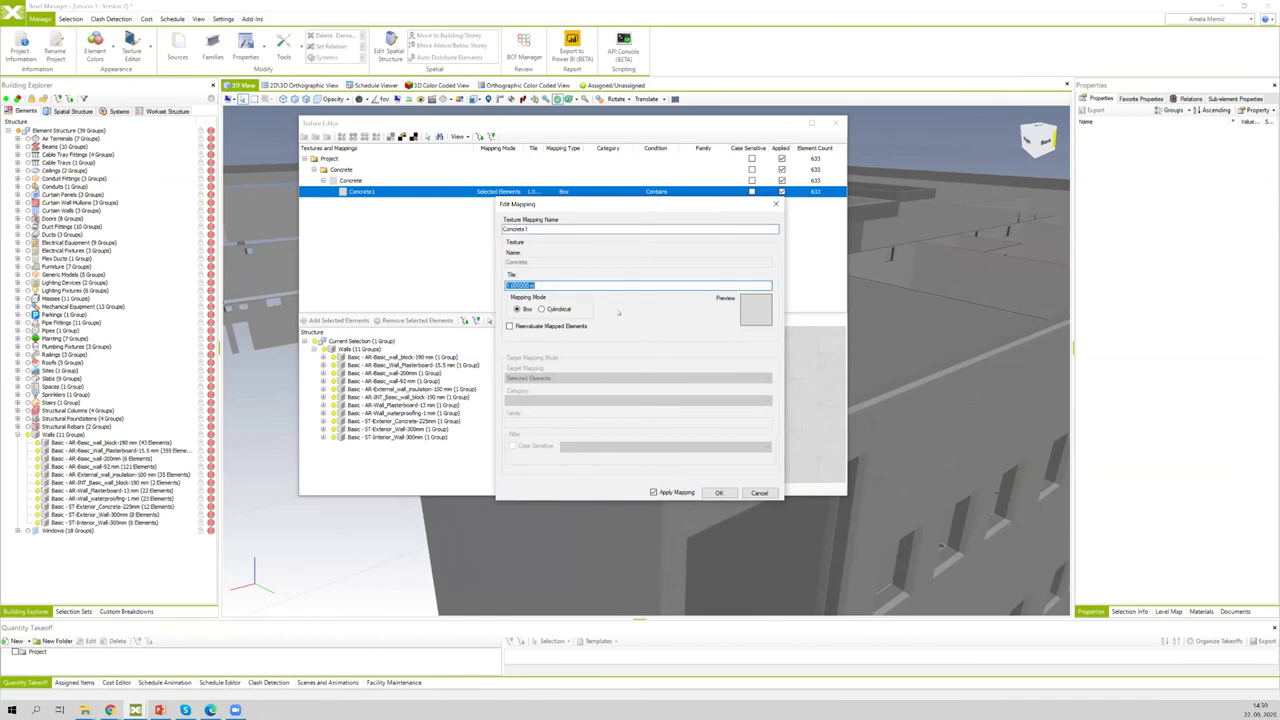
text(8)
click(719, 493)
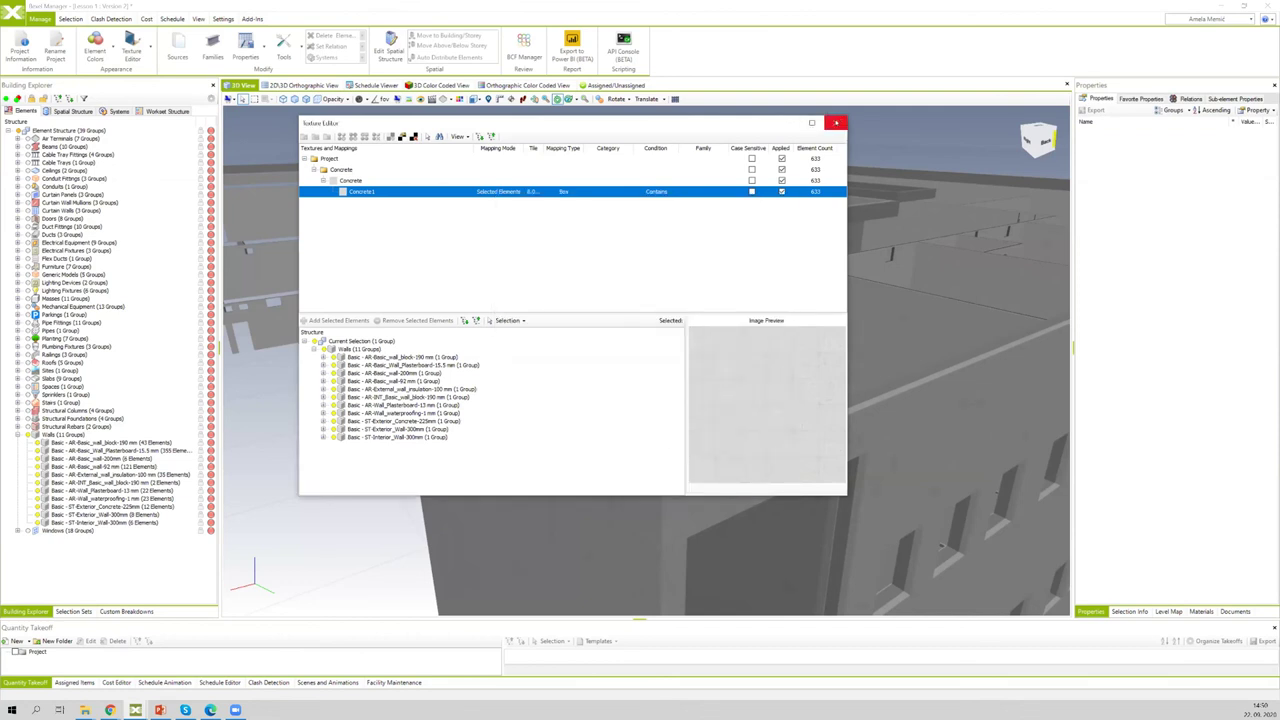
click(836, 123)
Step: Zoom and orbit around the building to inspect the retextured walls
scroll(478, 290, up, 5)
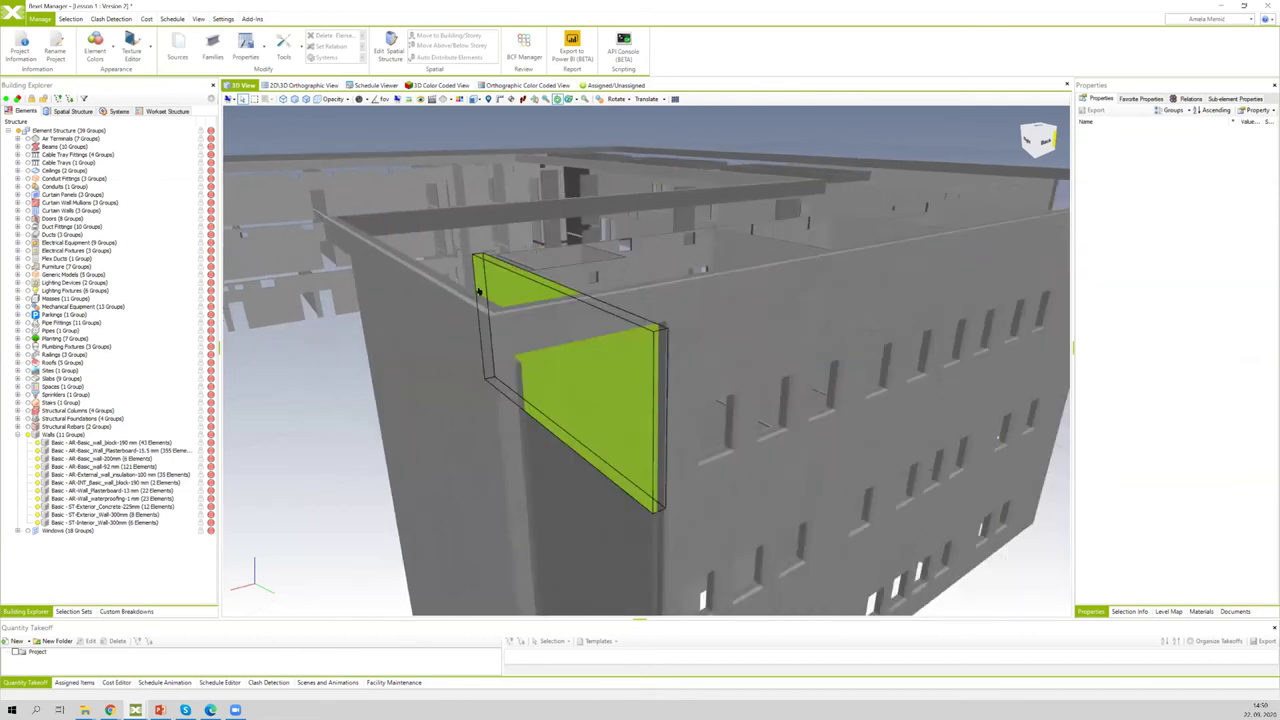
scroll(480, 290, down, 2)
drag(620, 292, 641, 284)
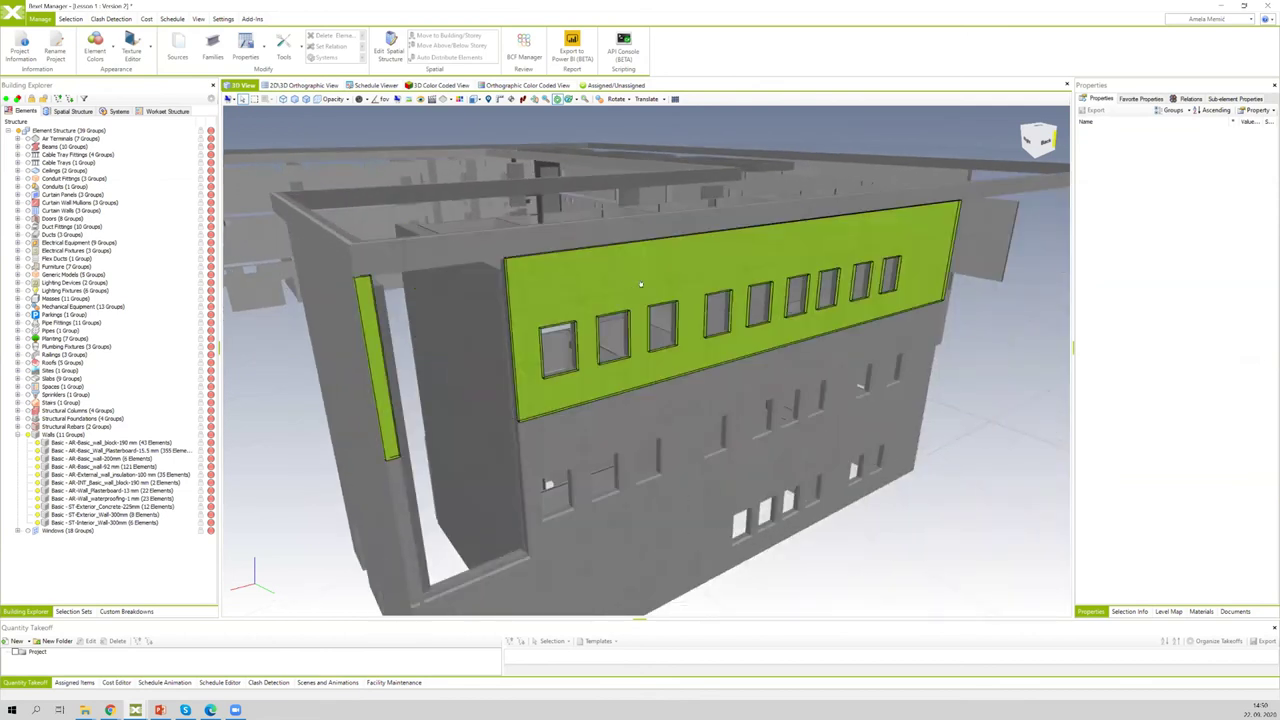
drag(1005, 370, 745, 395)
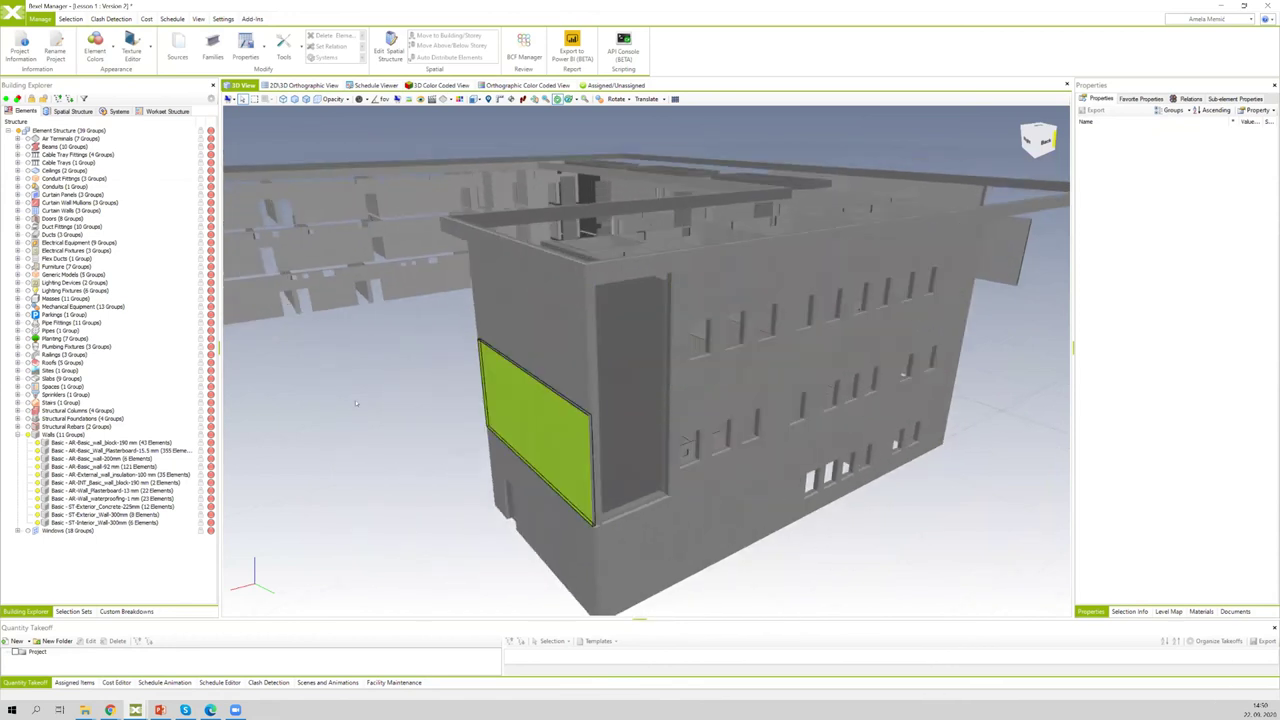
drag(364, 403, 1010, 390)
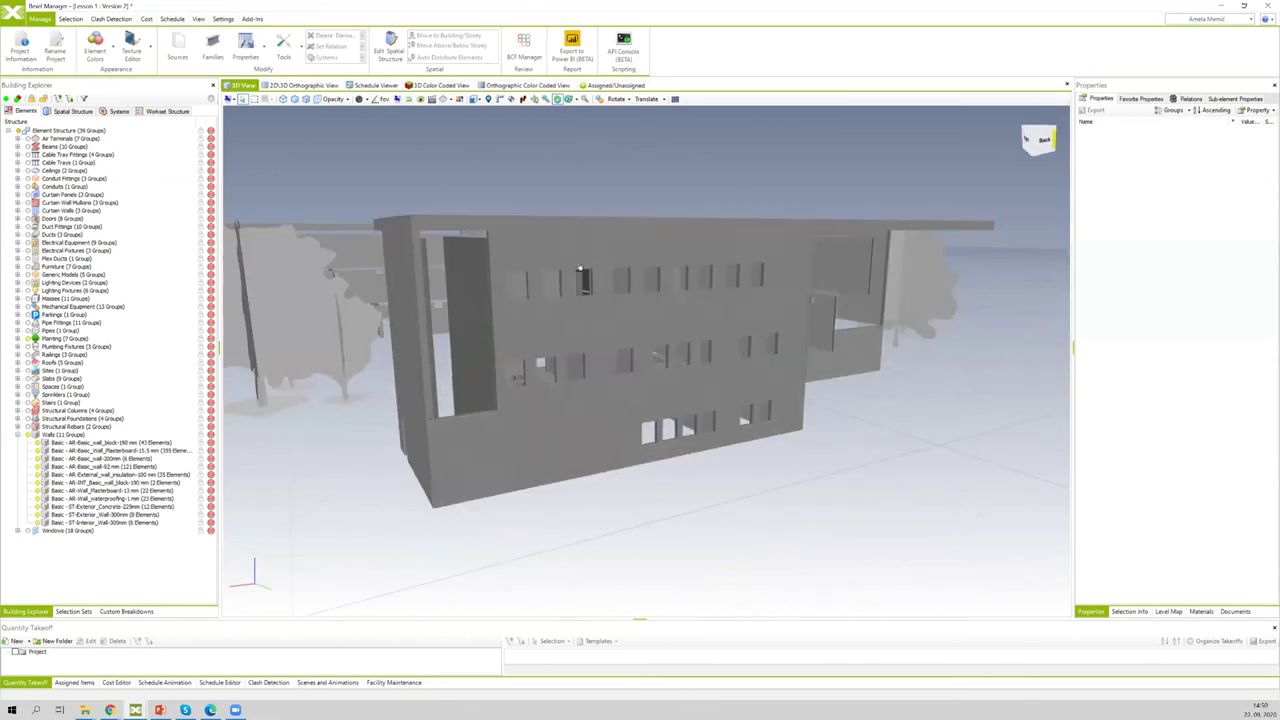
Step: Select all trees in the Planting group, isolate them, and open the Texture Editor
right_click(492, 177)
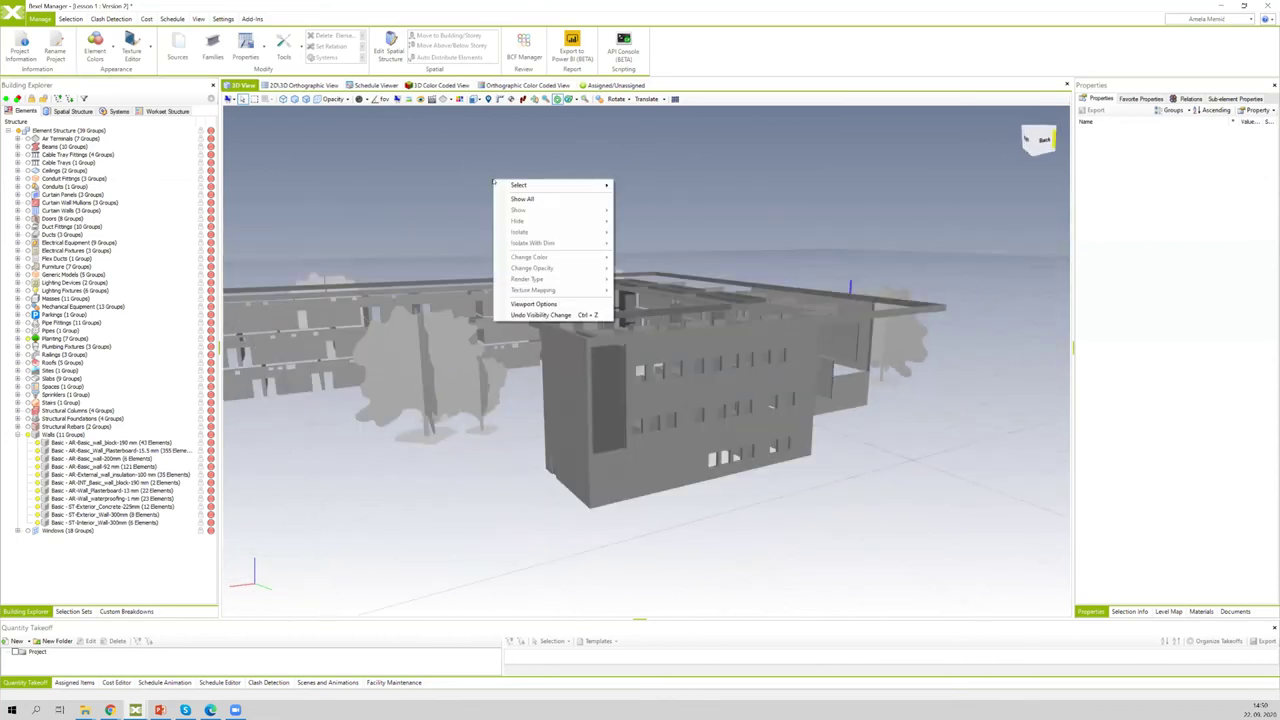
mouse_move(540, 185)
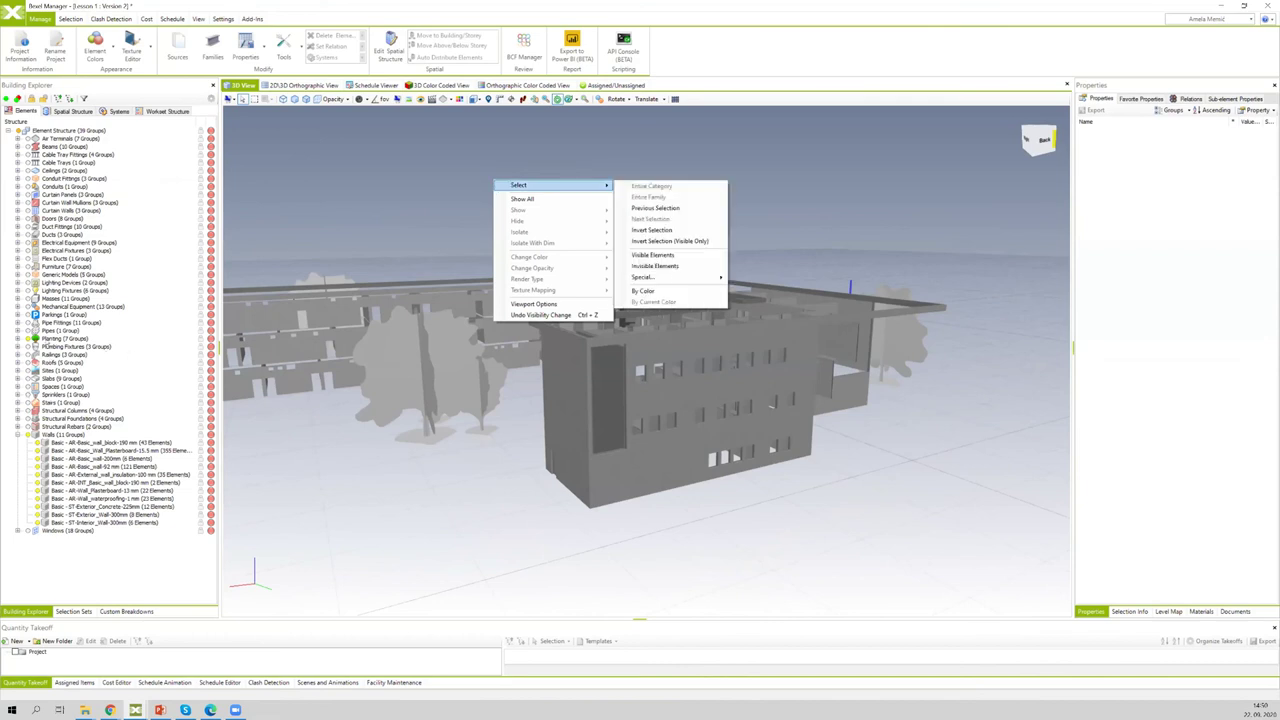
click(46, 344)
click(52, 340)
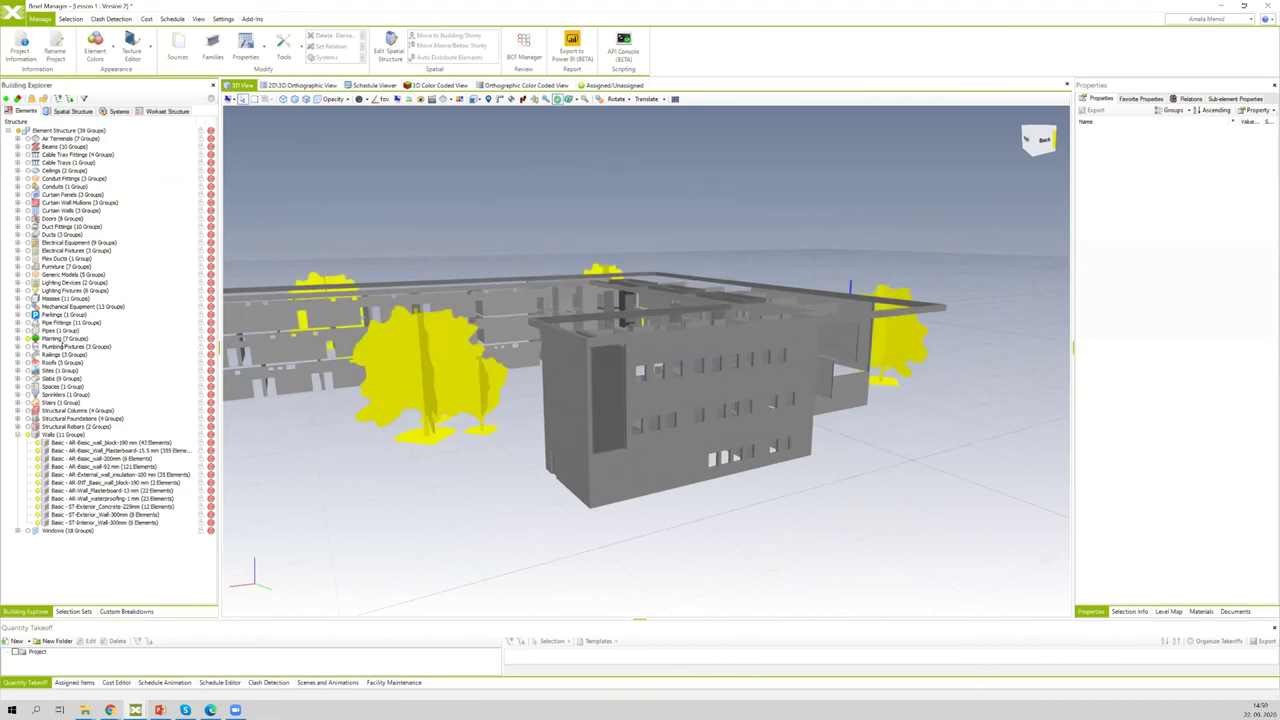
right_click(314, 224)
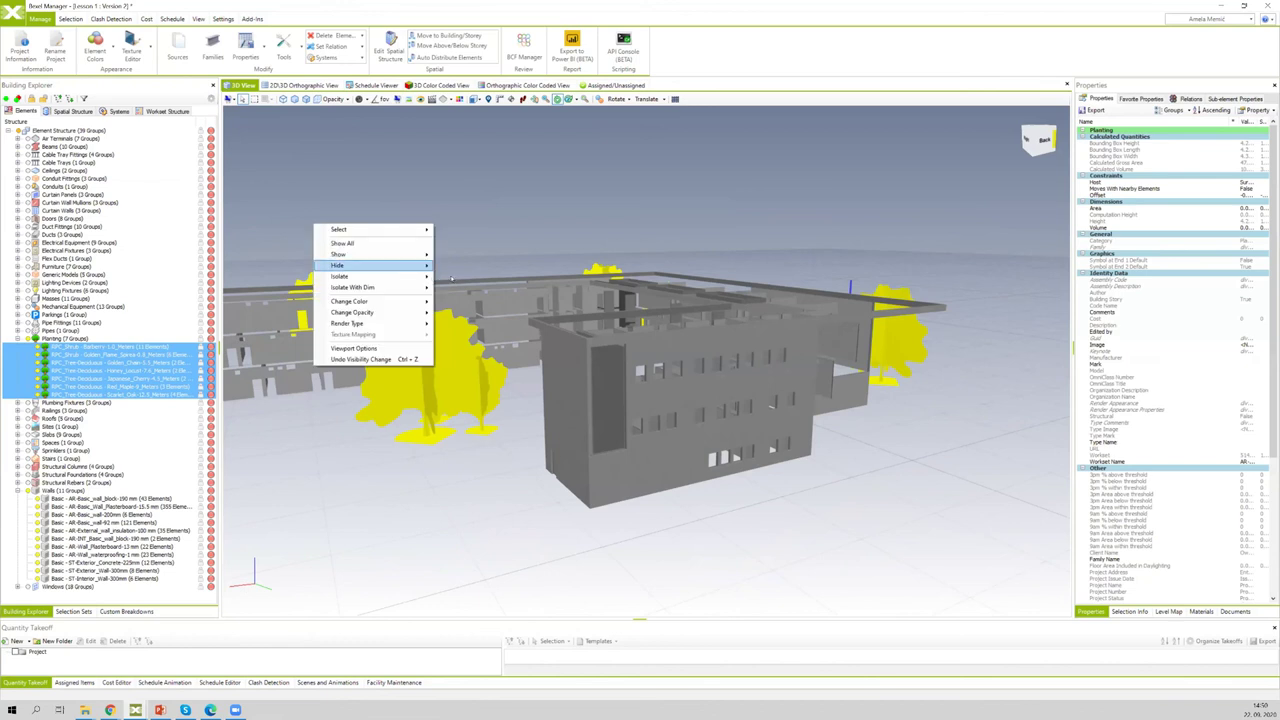
mouse_move(345, 276)
click(480, 276)
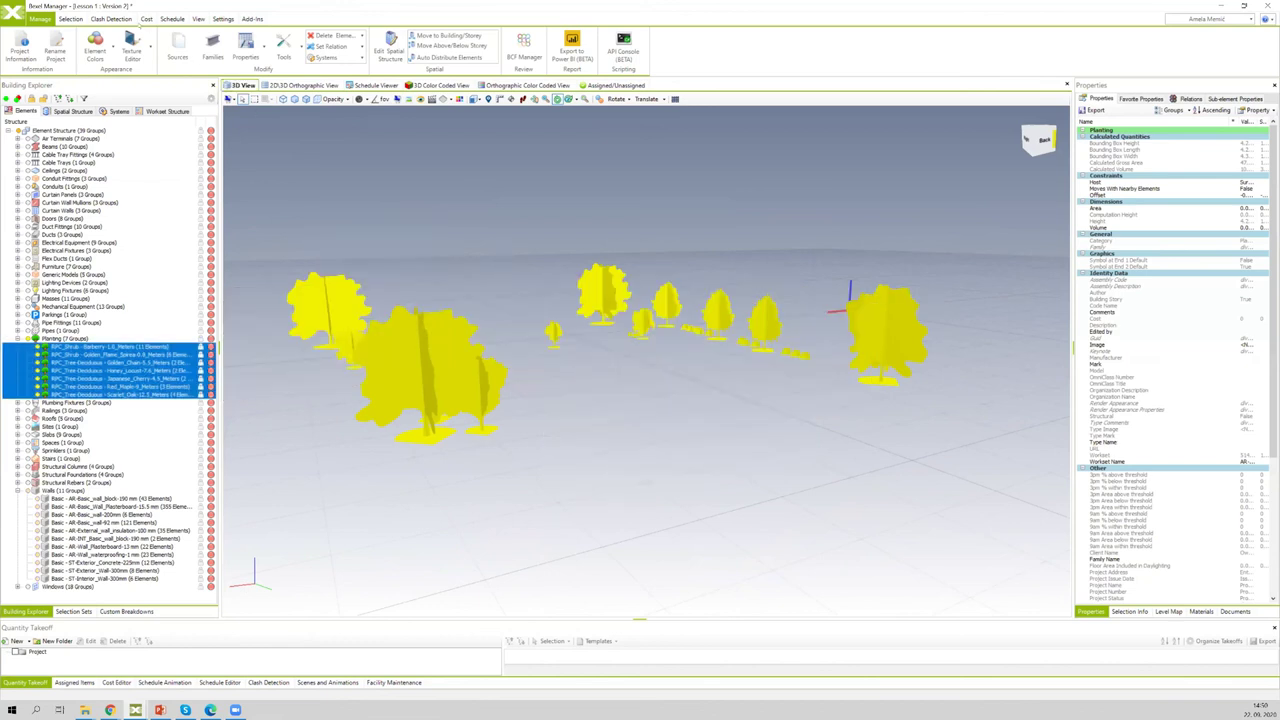
click(132, 48)
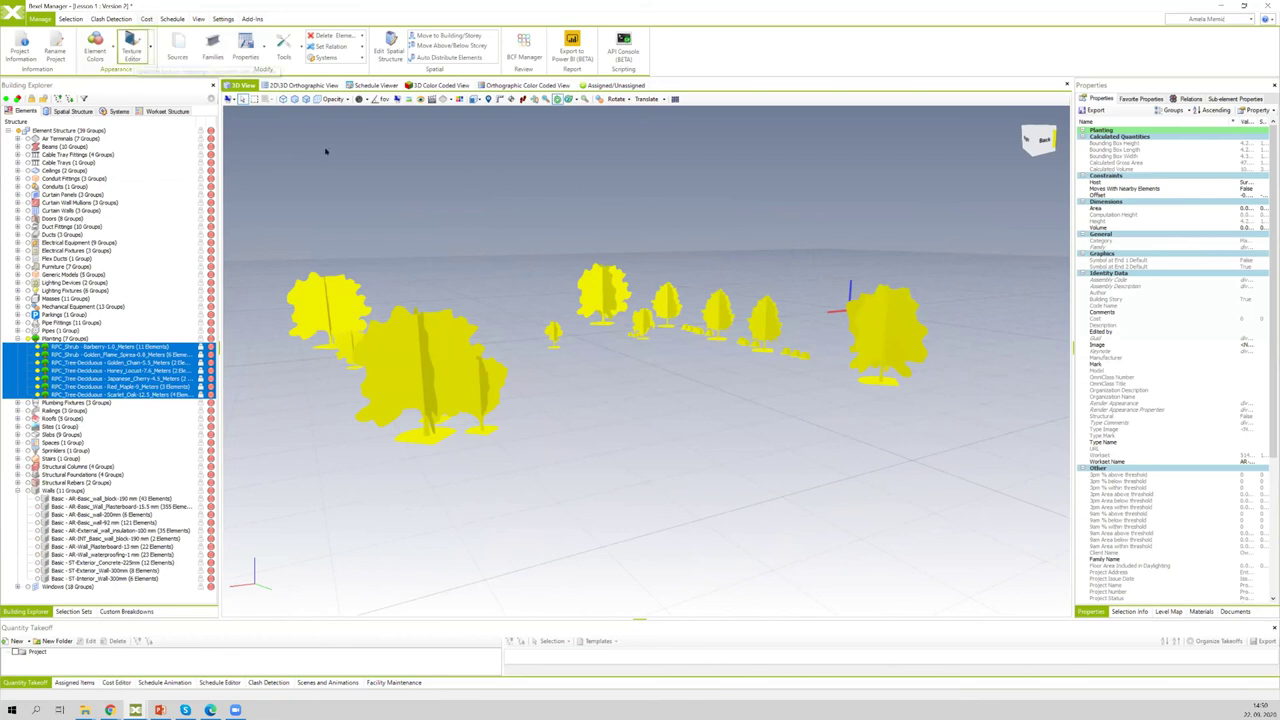
Step: Create a folder named Plantning under Project, next to Concrete, and select it
click(329, 158)
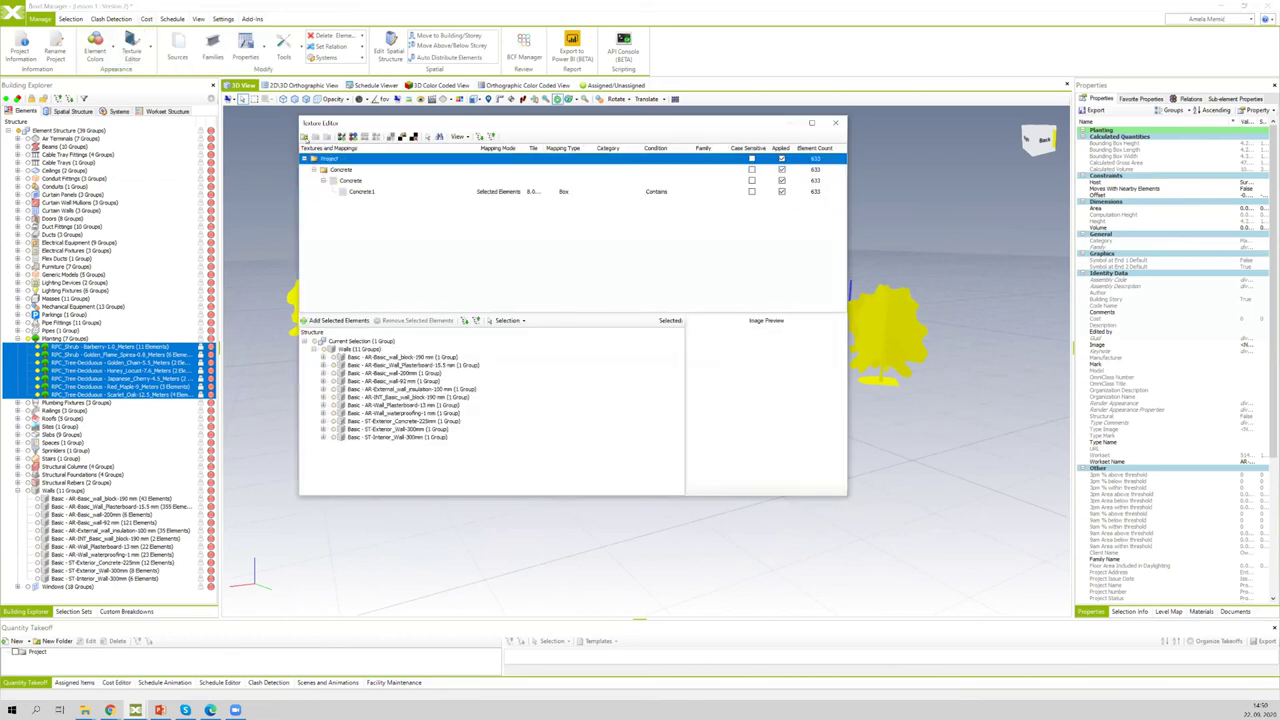
click(305, 136)
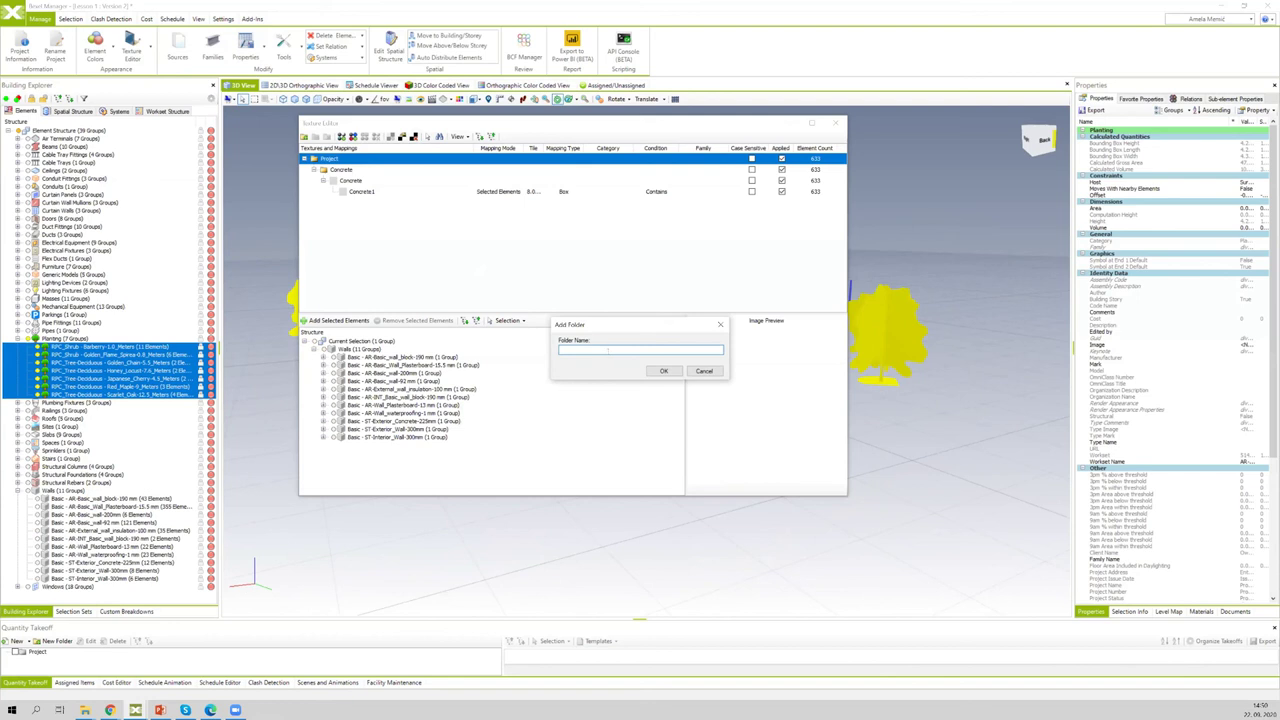
text(planting)
key(ctrl+a)
text(Plantning)
click(664, 371)
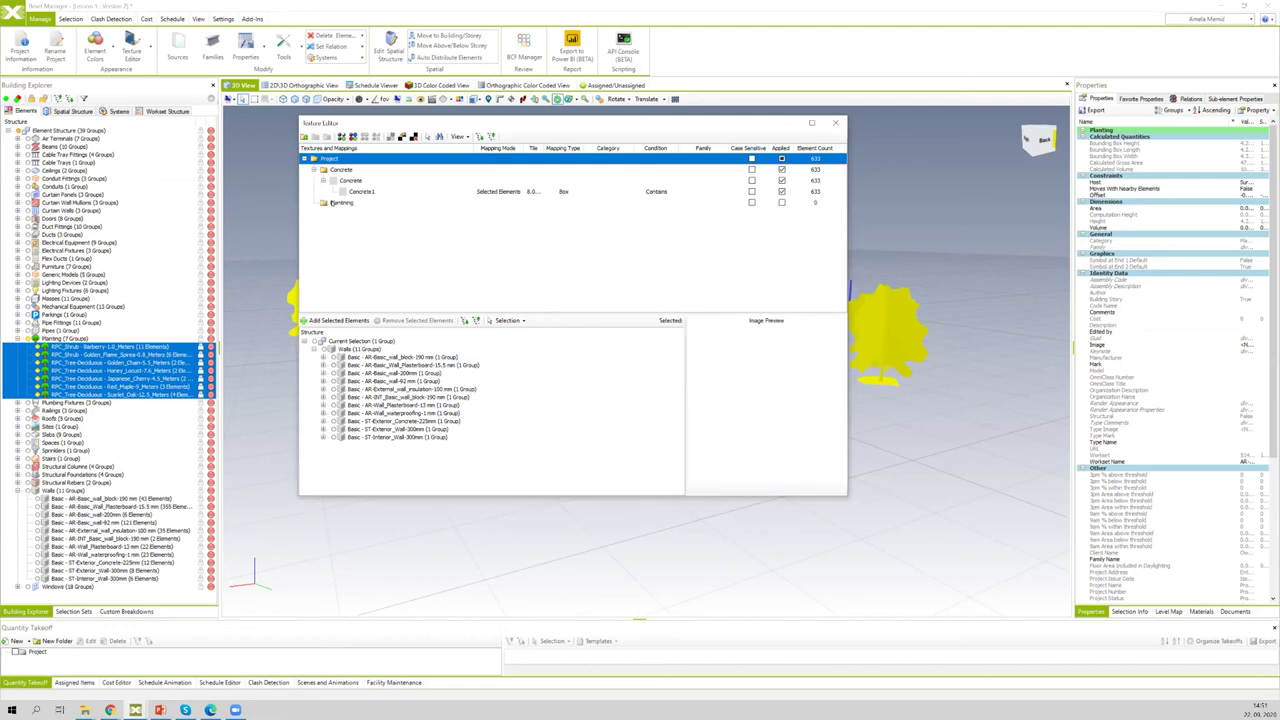
click(350, 204)
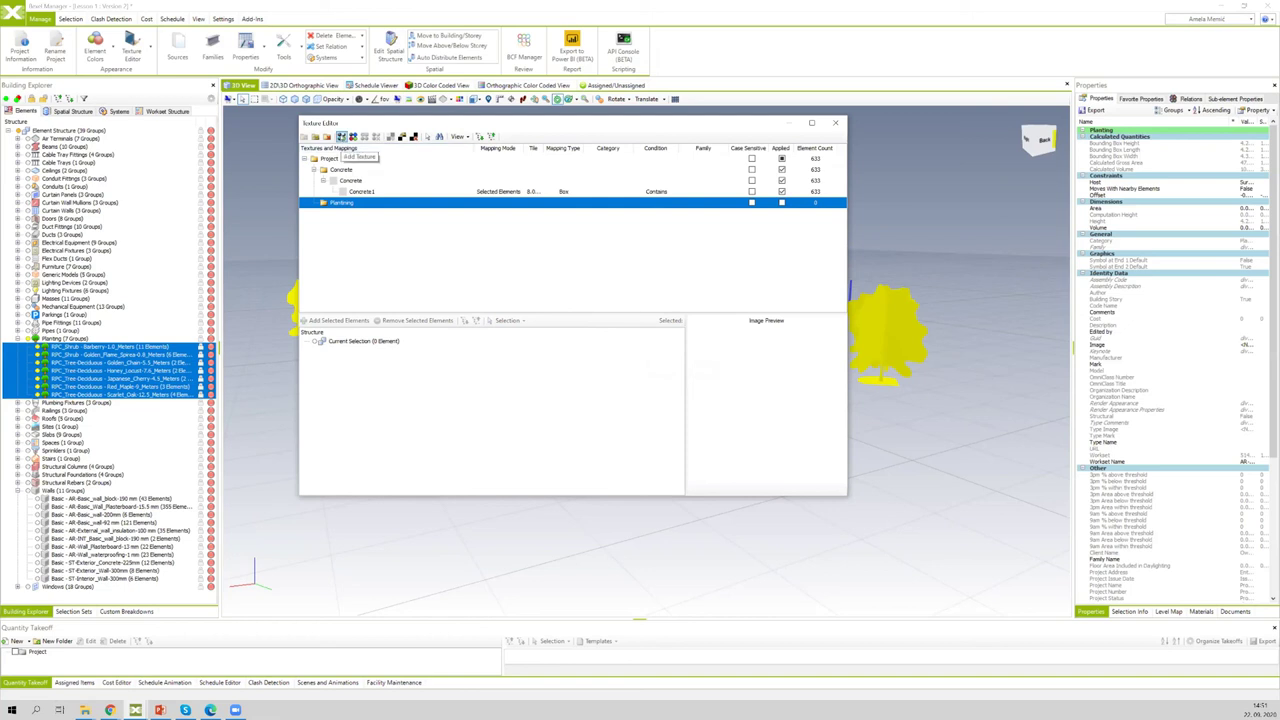
Step: Add a Trees texture to the Plantning folder from the Trees image in the Textures folder, then select it
click(342, 137)
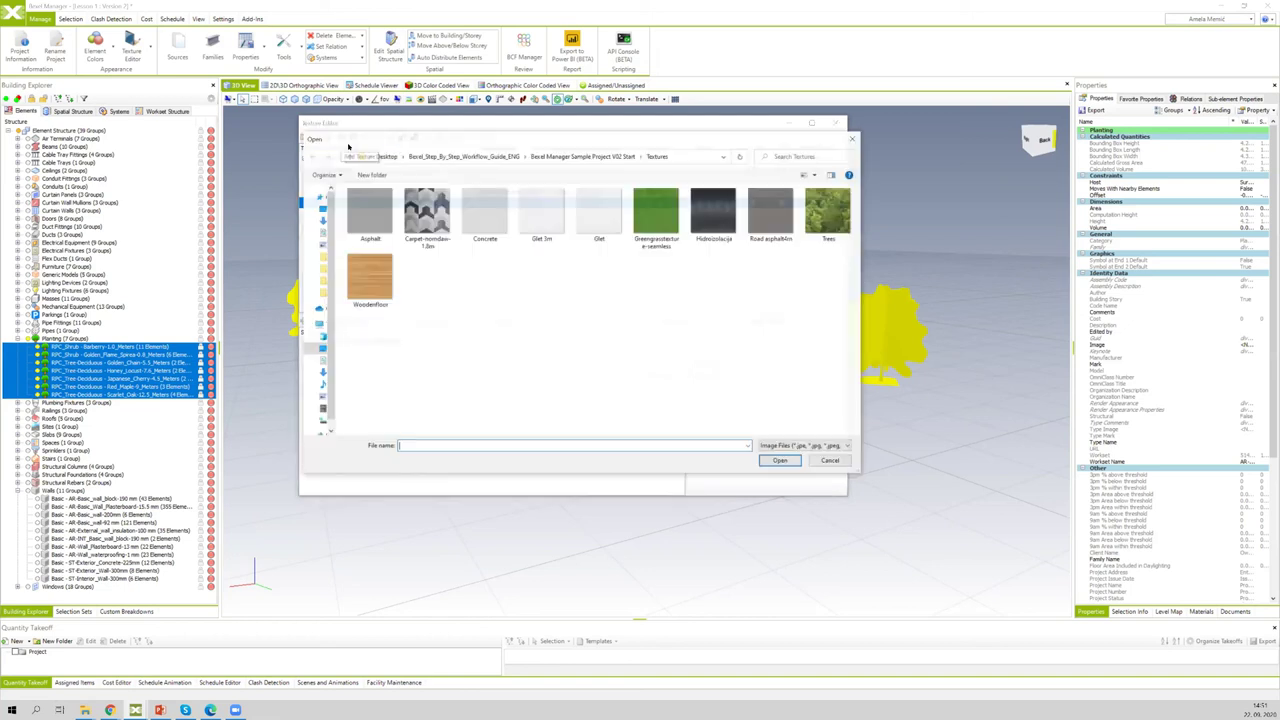
click(829, 210)
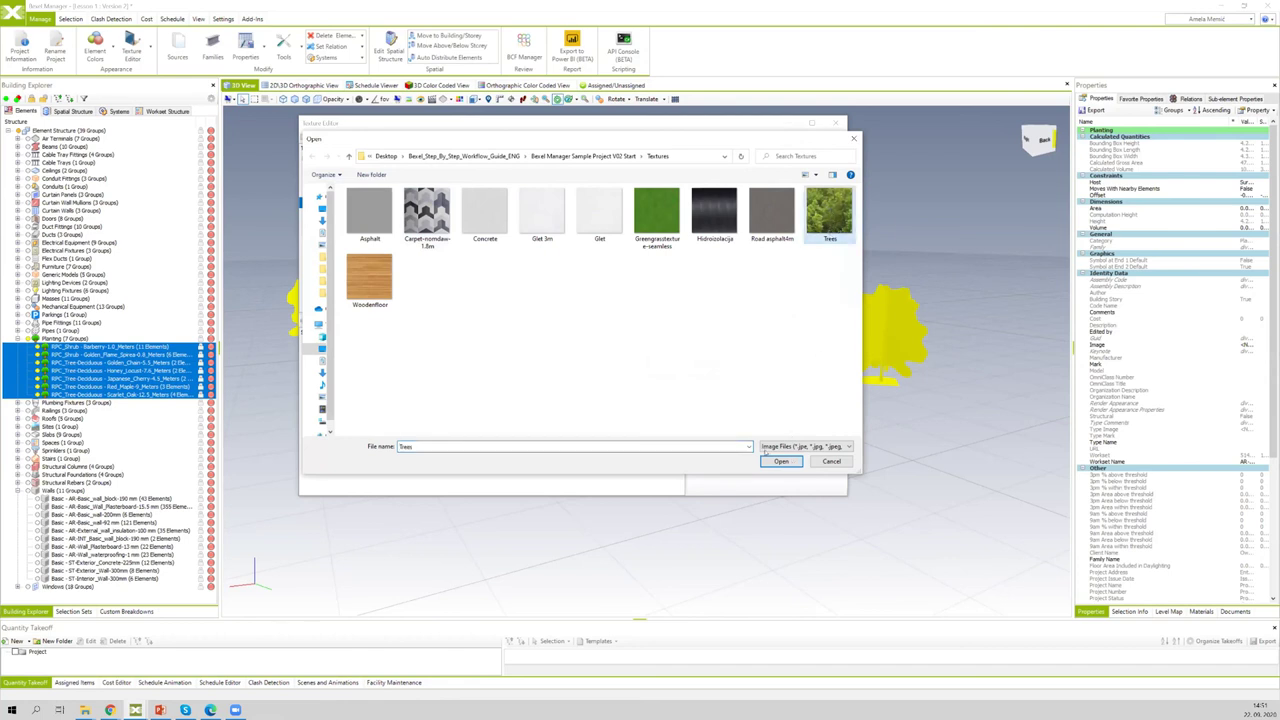
click(781, 462)
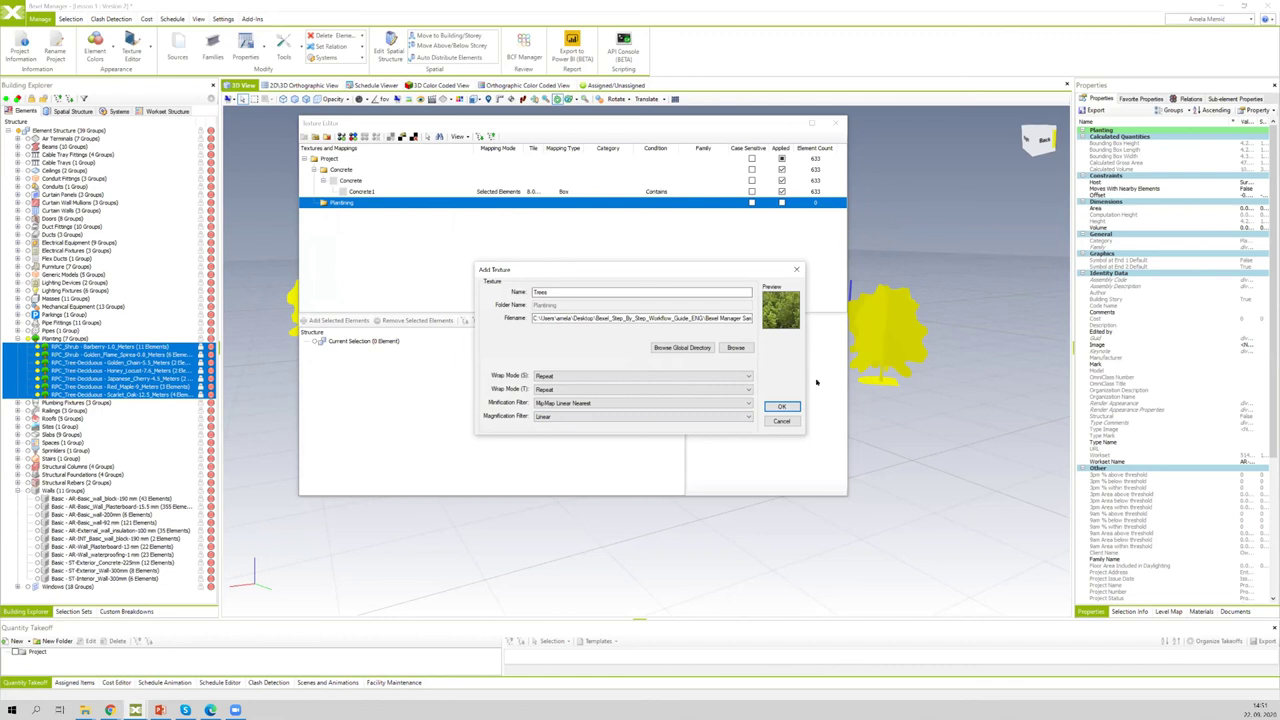
click(781, 407)
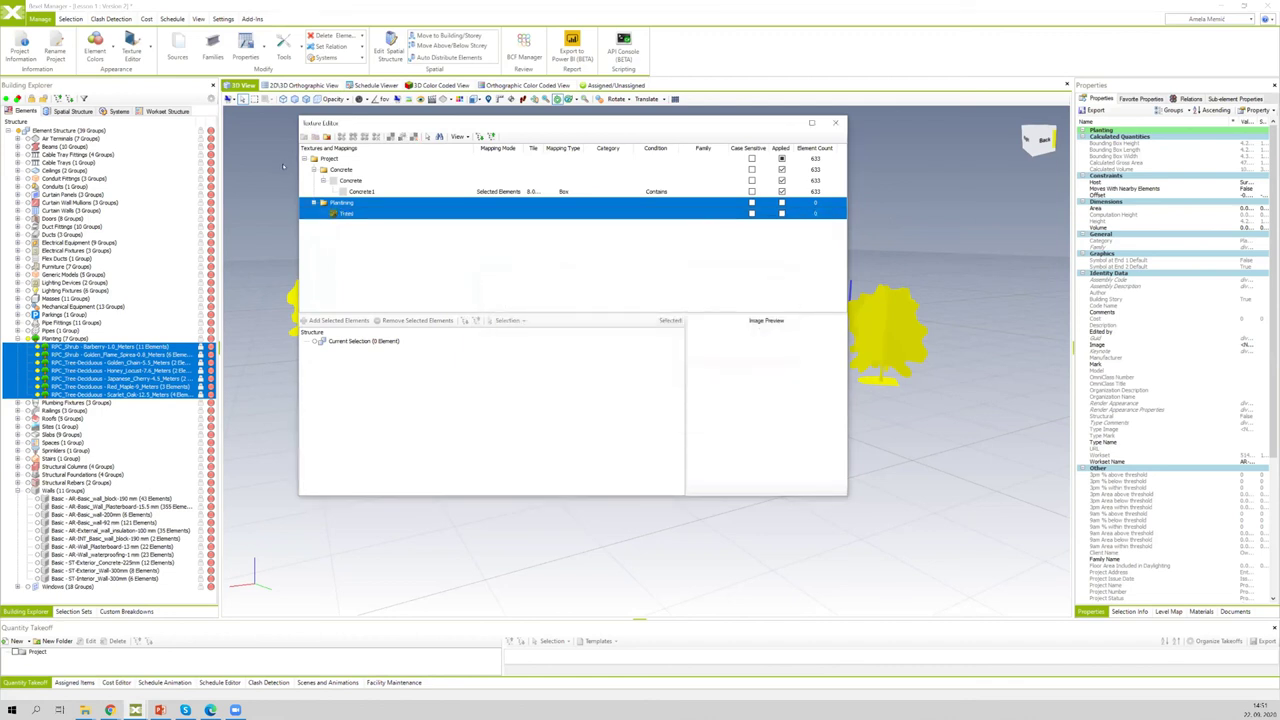
click(348, 214)
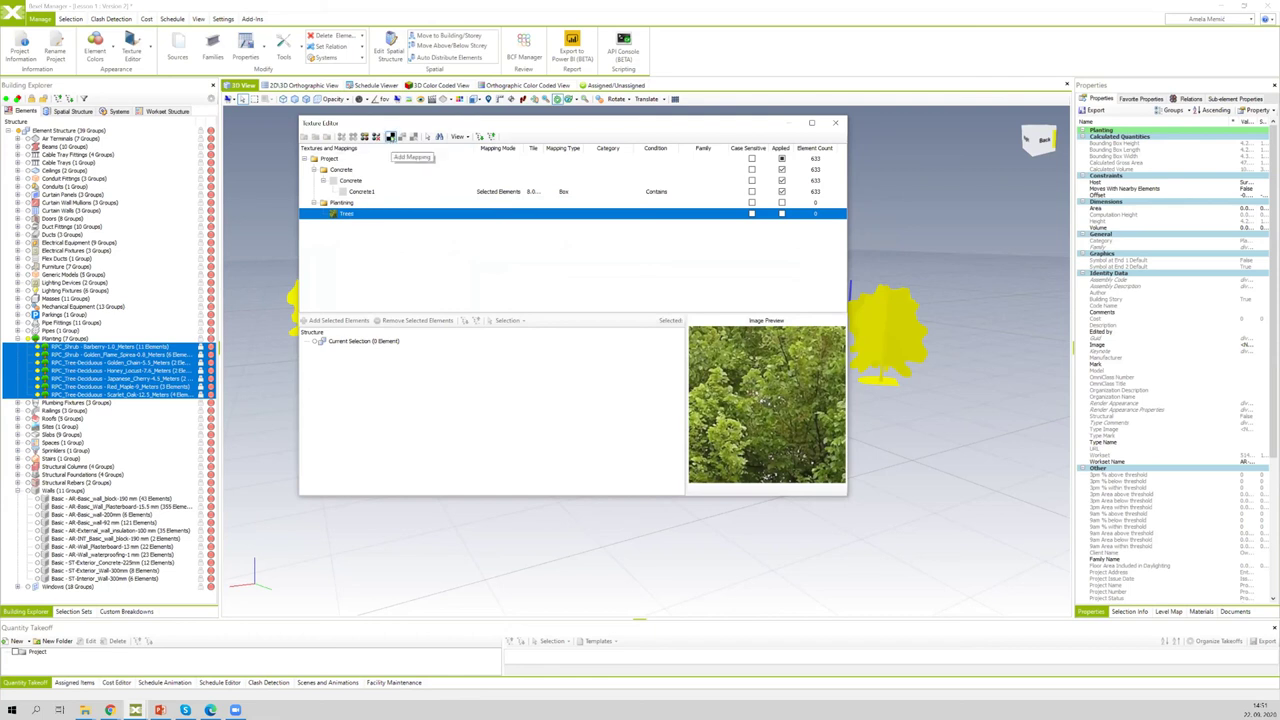
Step: Create a Trees1 box mapping on the Trees texture for the 30 selected elements, then select it
click(391, 138)
click(571, 293)
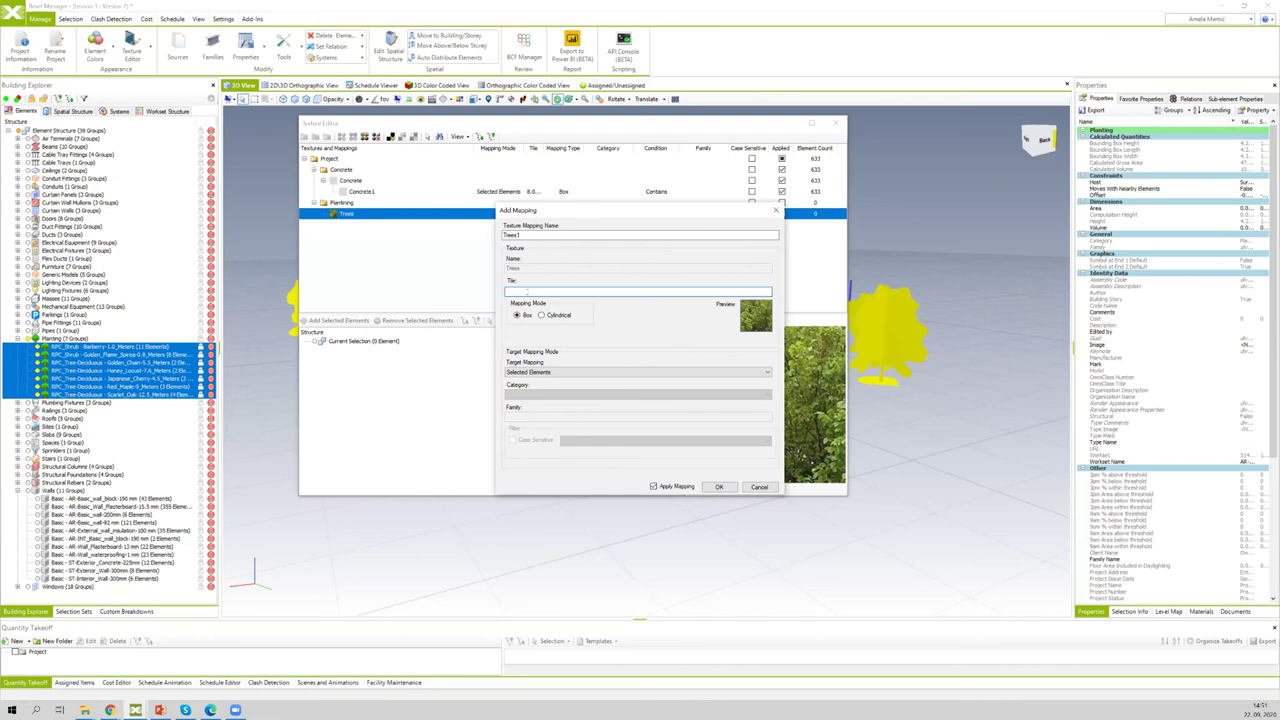
click(719, 487)
click(324, 213)
click(362, 226)
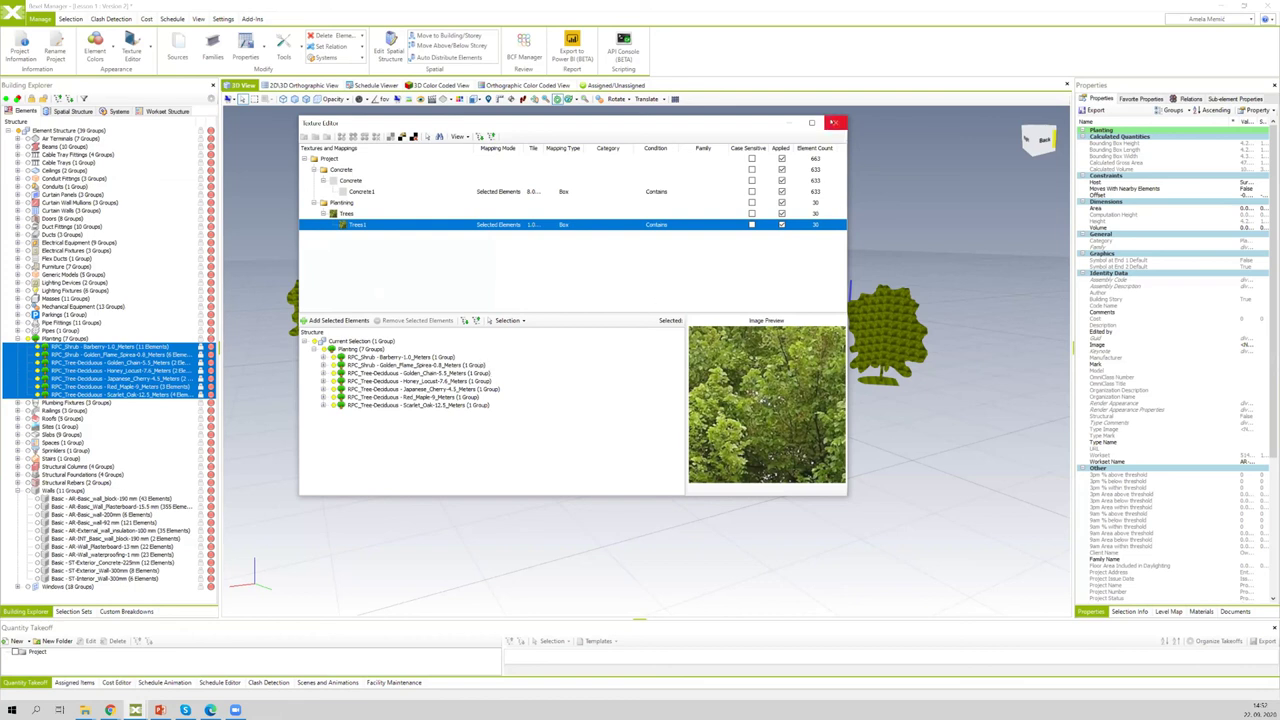
Step: Close the Texture Editor, orbit to inspect the leafy trees, then reopen the editor
click(833, 122)
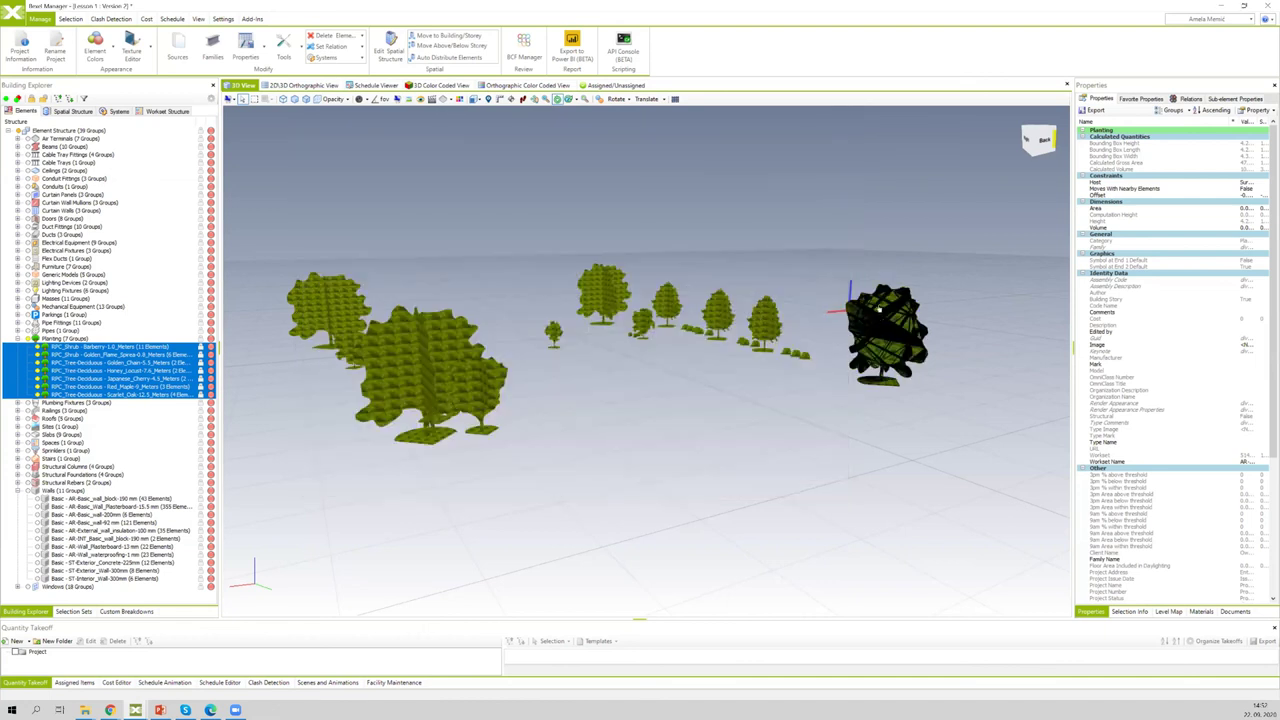
scroll(814, 334, up, 2)
drag(773, 360, 678, 325)
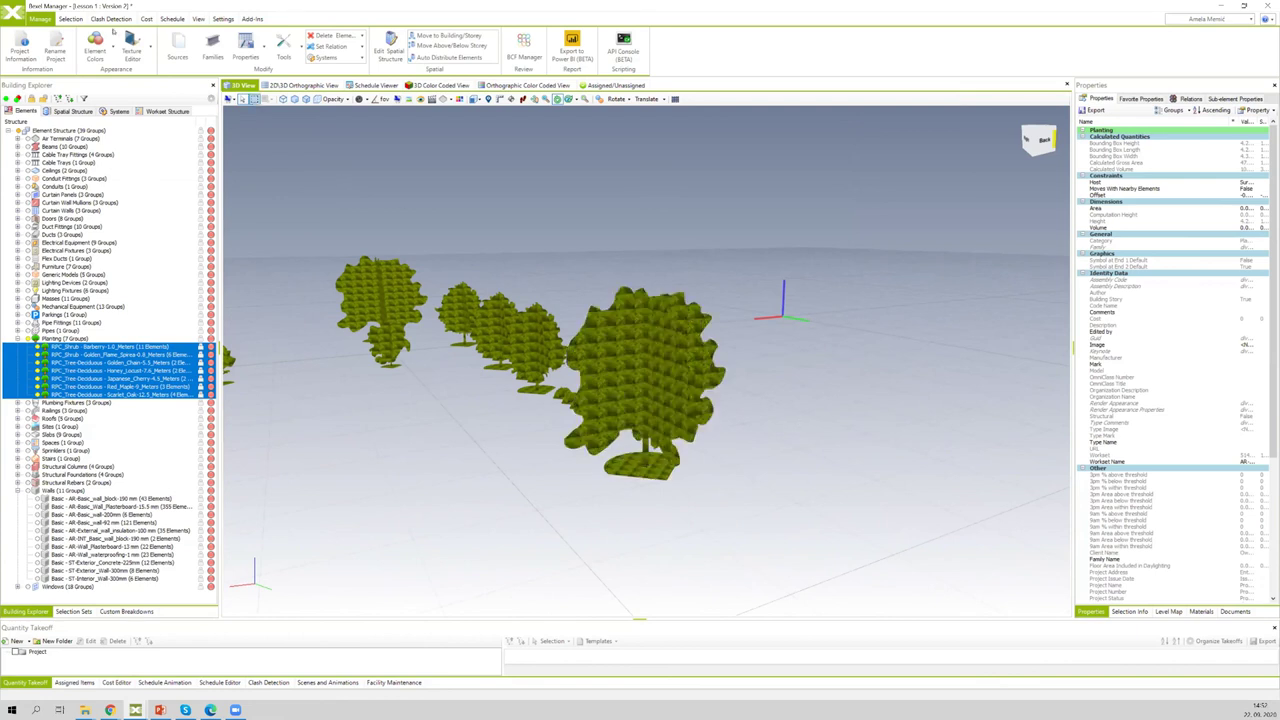
click(131, 50)
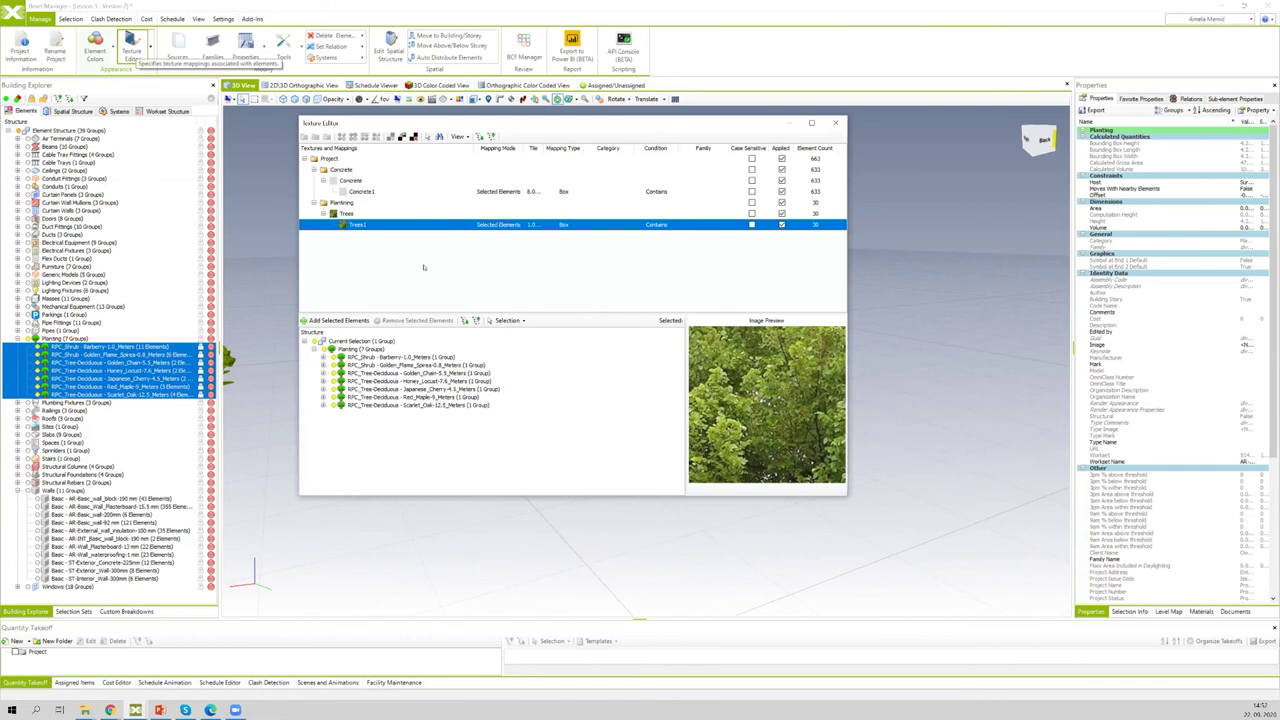
Step: Edit the Trees1 mapping to a tile size of 15 and close the Texture Editor
right_click(356, 224)
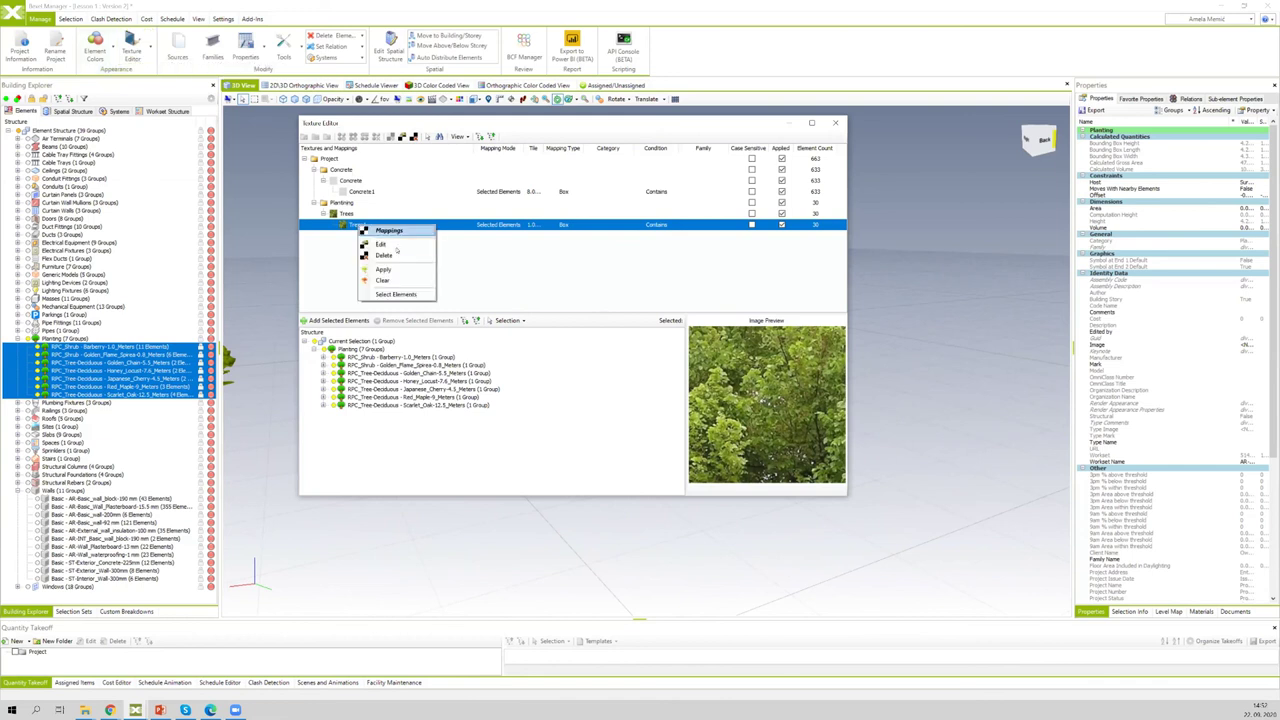
click(380, 241)
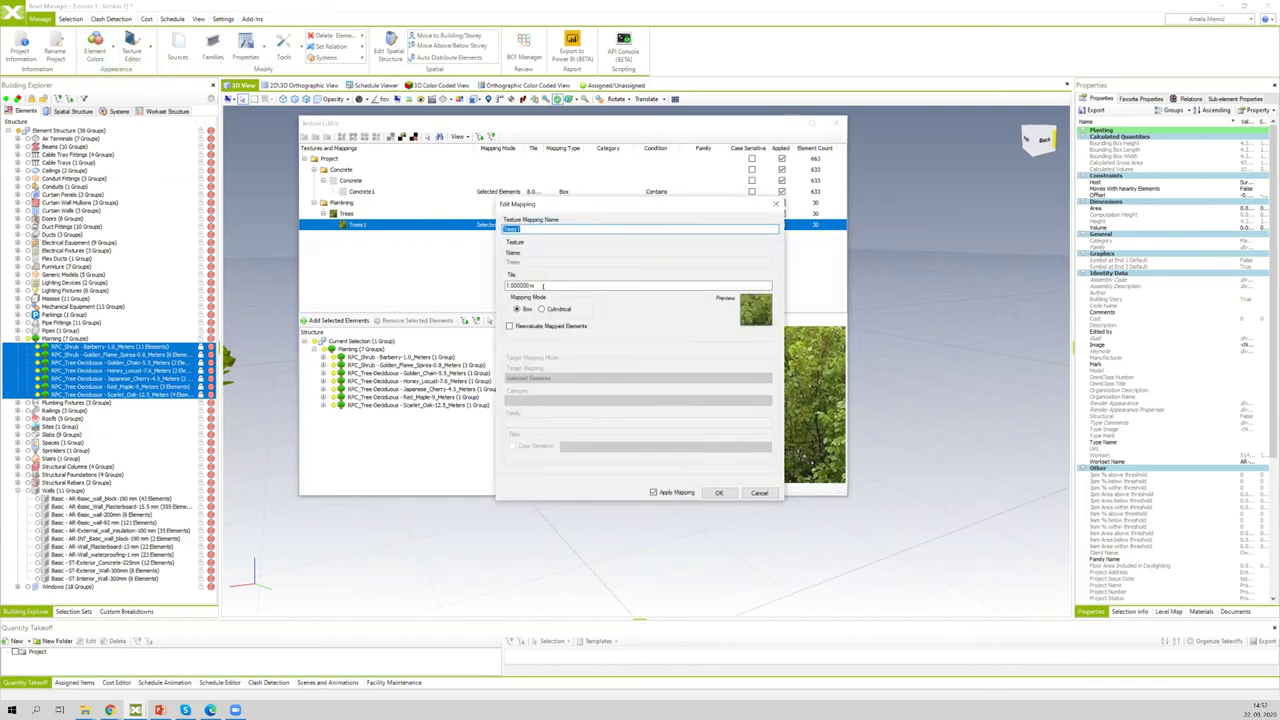
key(Tab)
text(1)
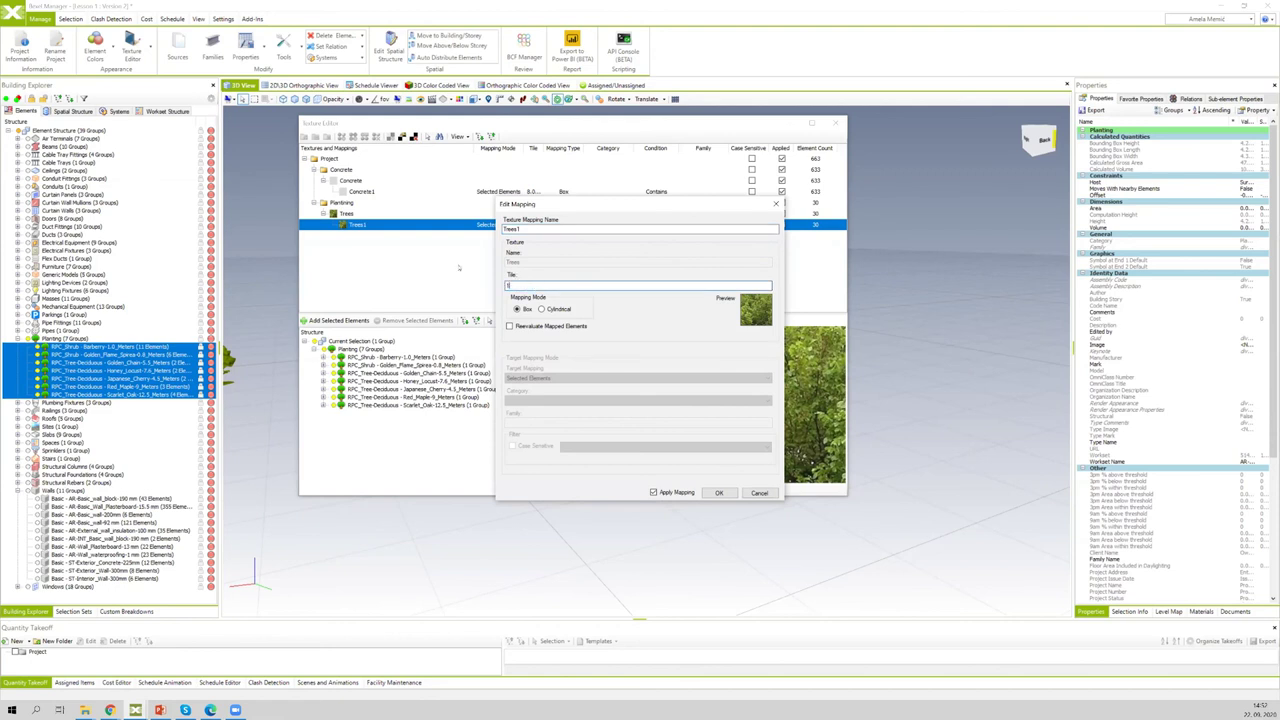
click(718, 492)
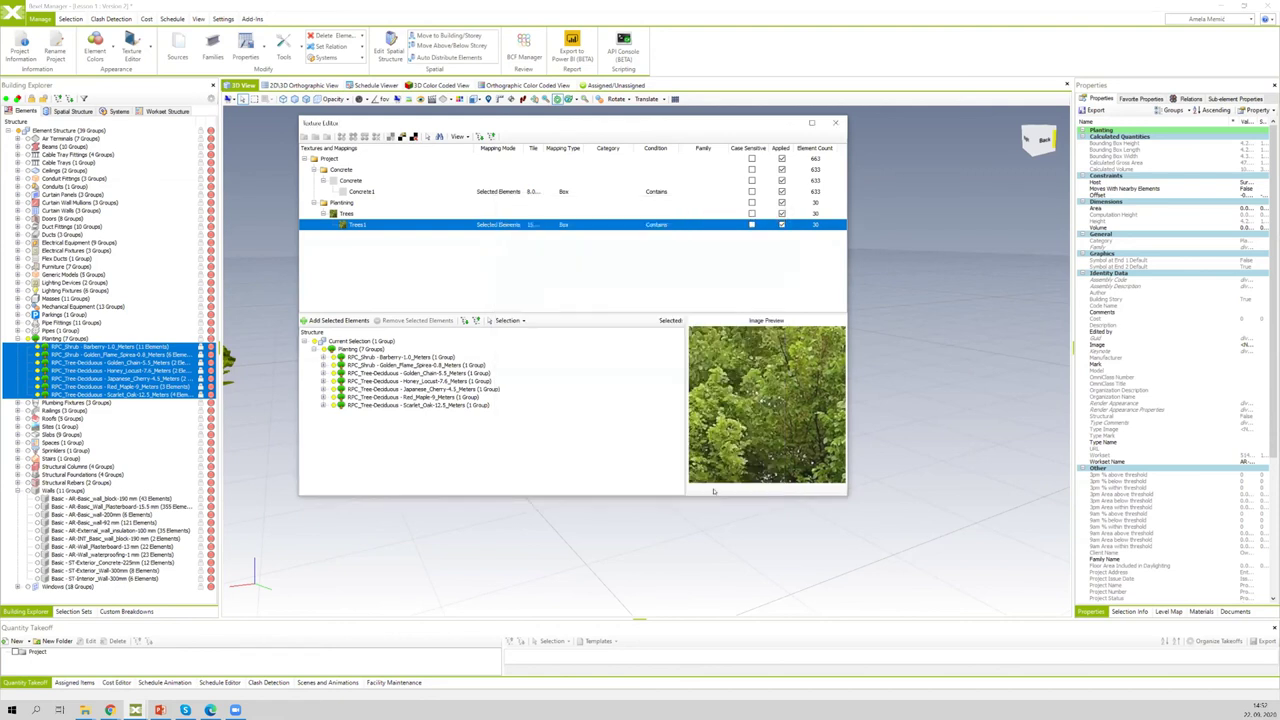
click(835, 122)
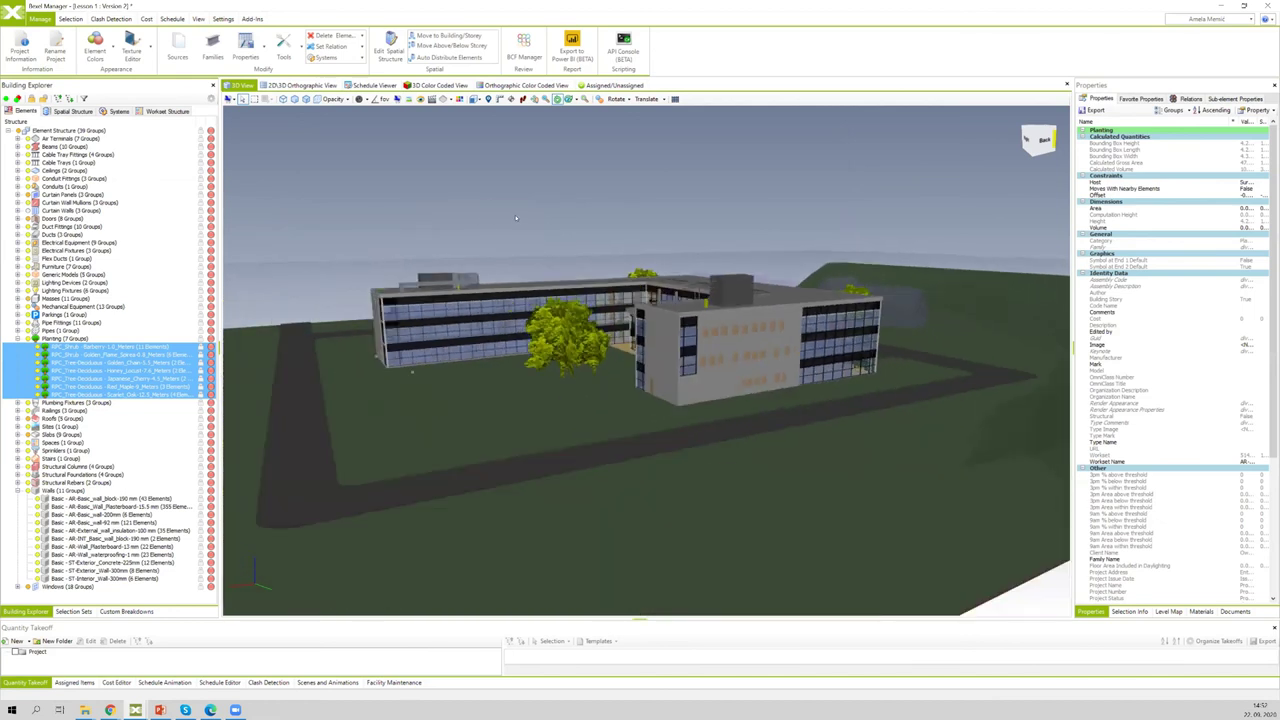
Step: View the textured building from the right side, then switch to the Bexel materials page in Chrome
drag(521, 215, 658, 206)
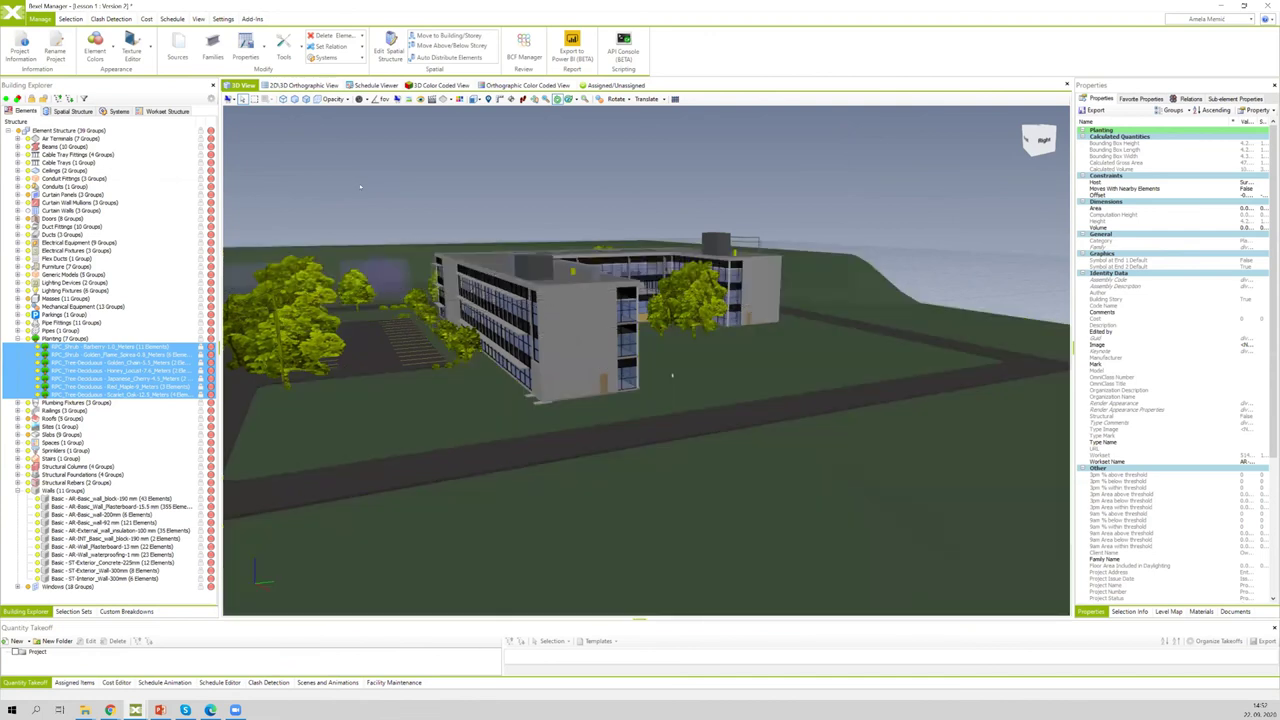
scroll(339, 153, up, 2)
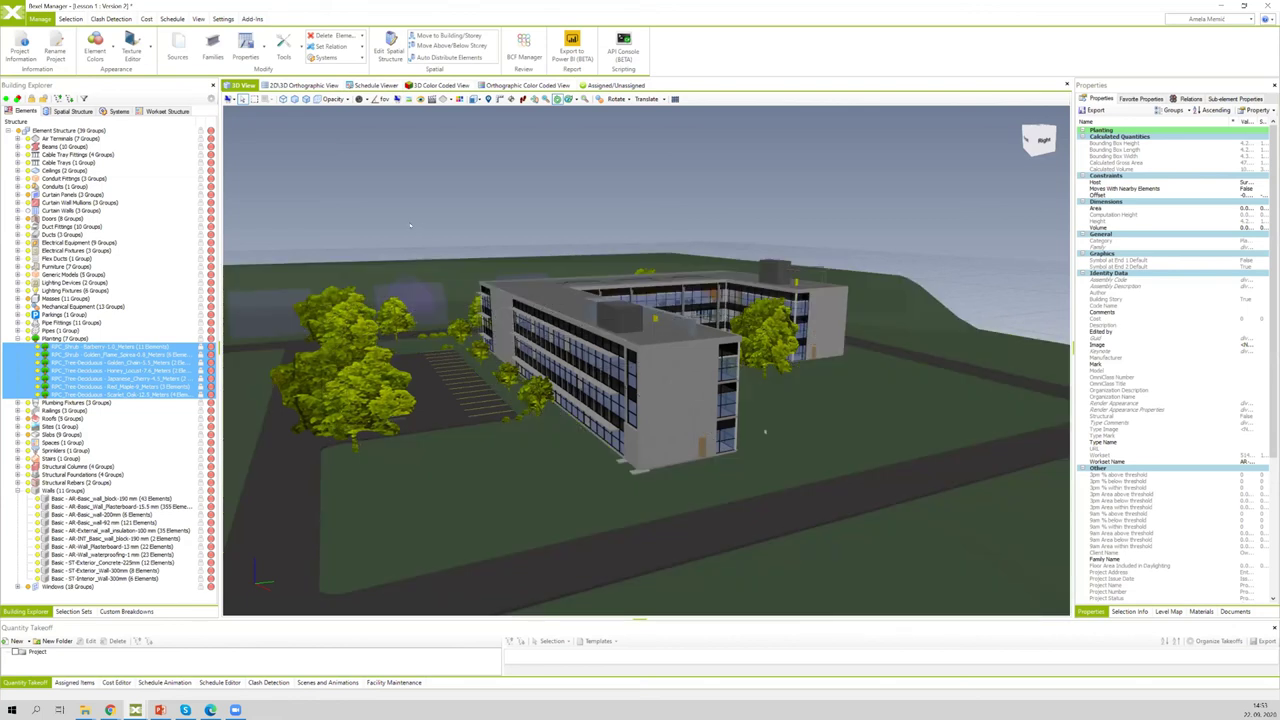
click(110, 710)
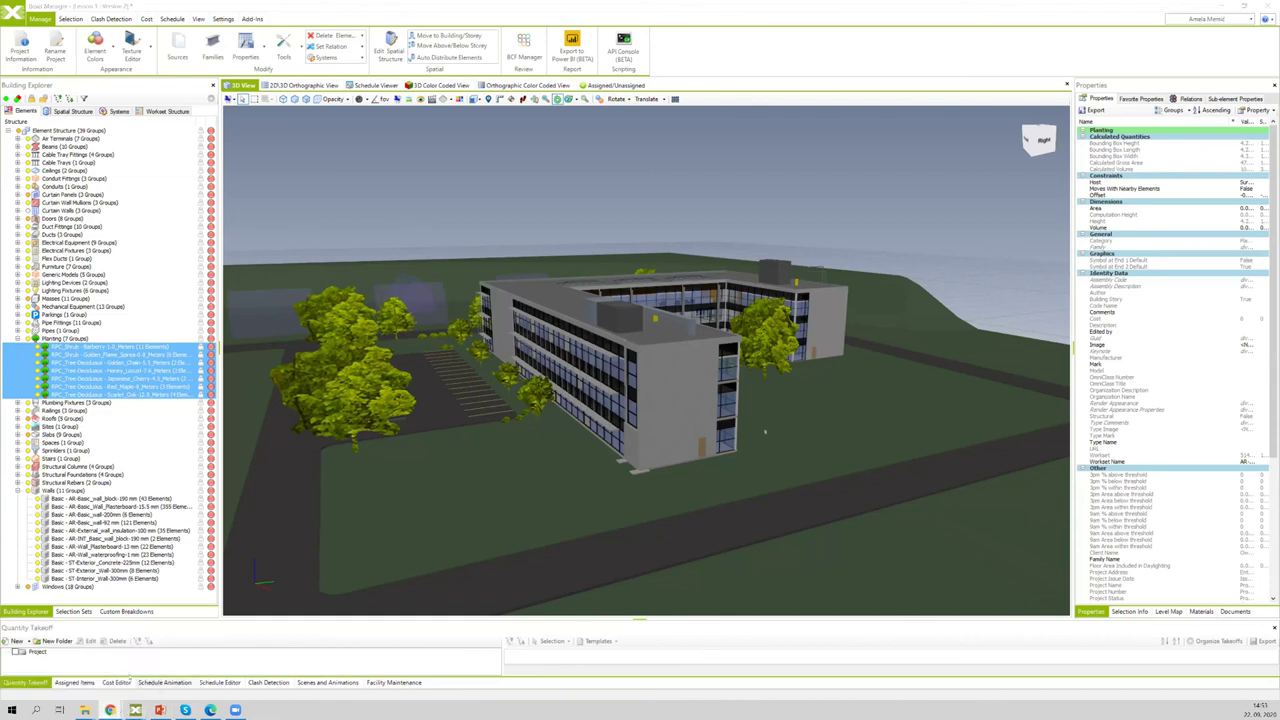
mouse_move(110, 710)
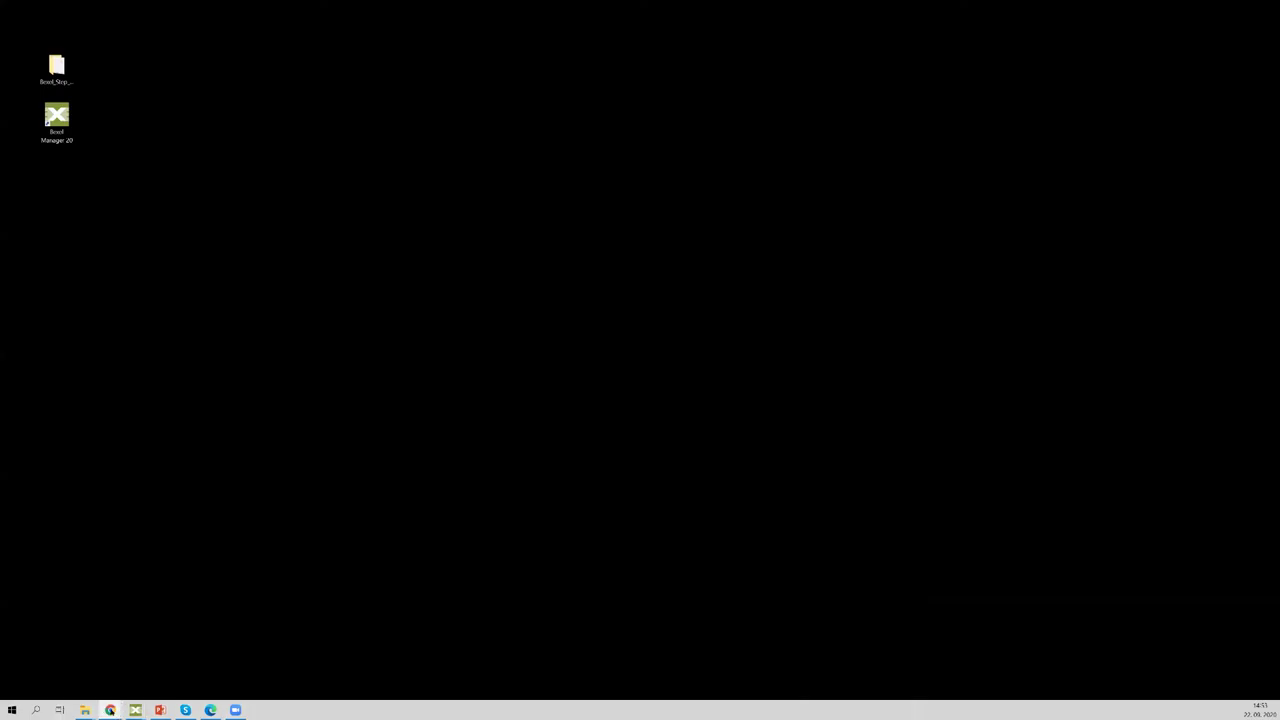
mouse_move(110, 710)
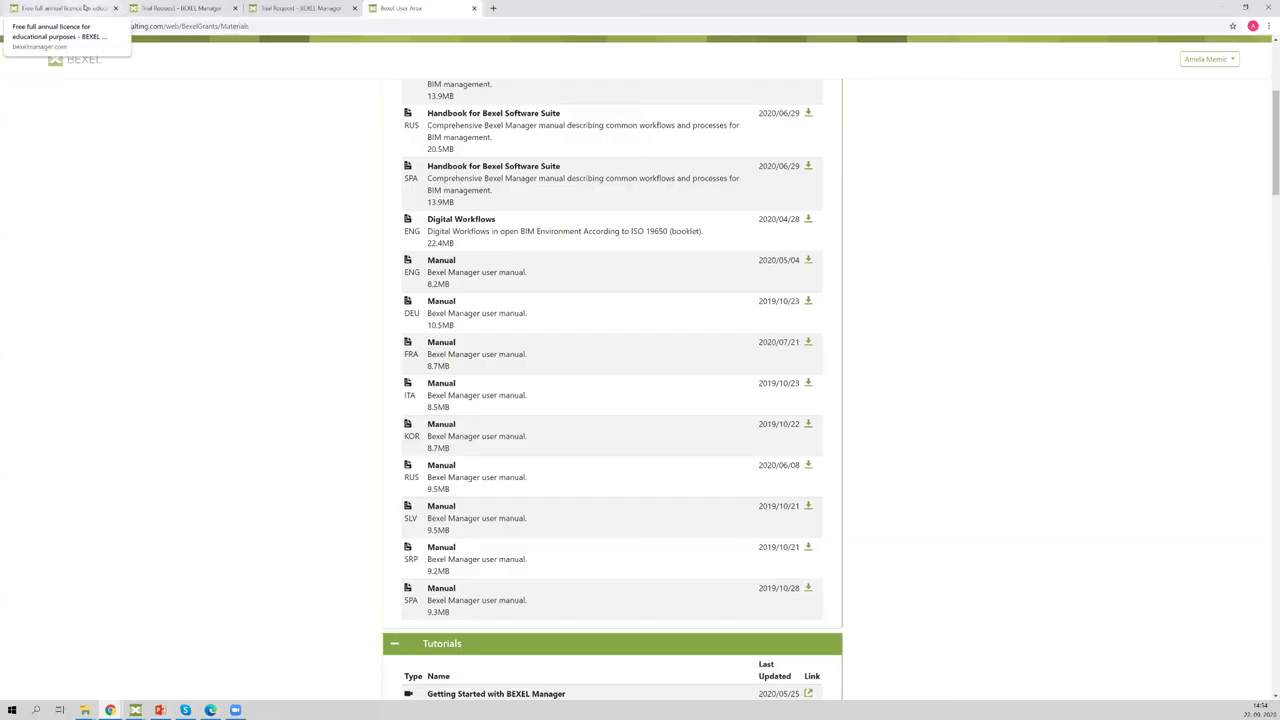
Step: Check the Educational Licence tab, review the User Area manuals list, then return to Bexel Manager
click(60, 8)
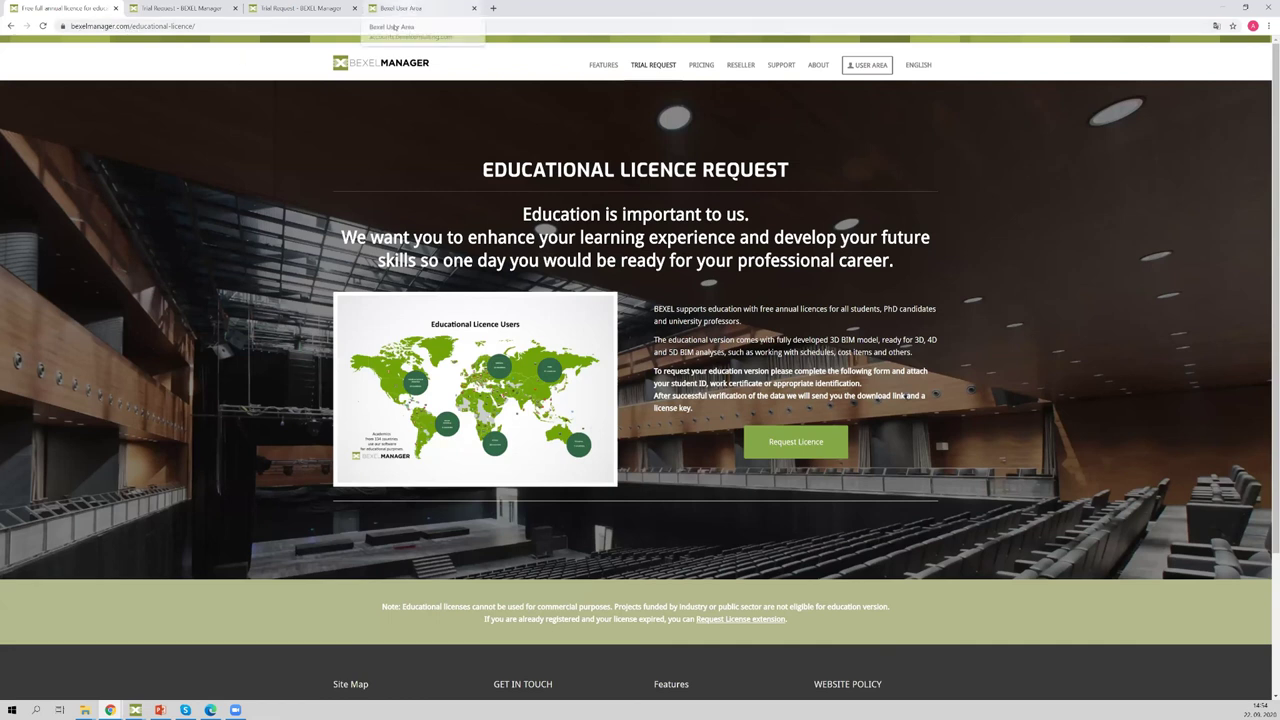
click(413, 8)
scroll(340, 218, up, 3)
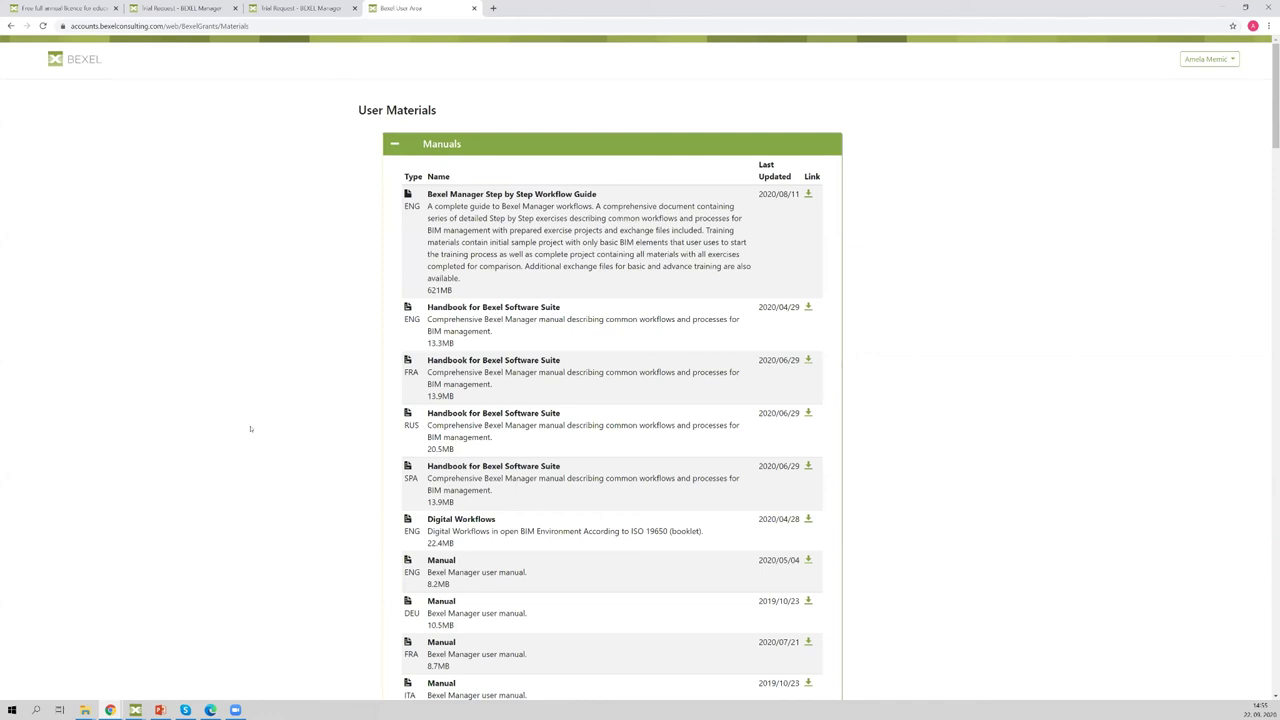
mouse_move(135, 710)
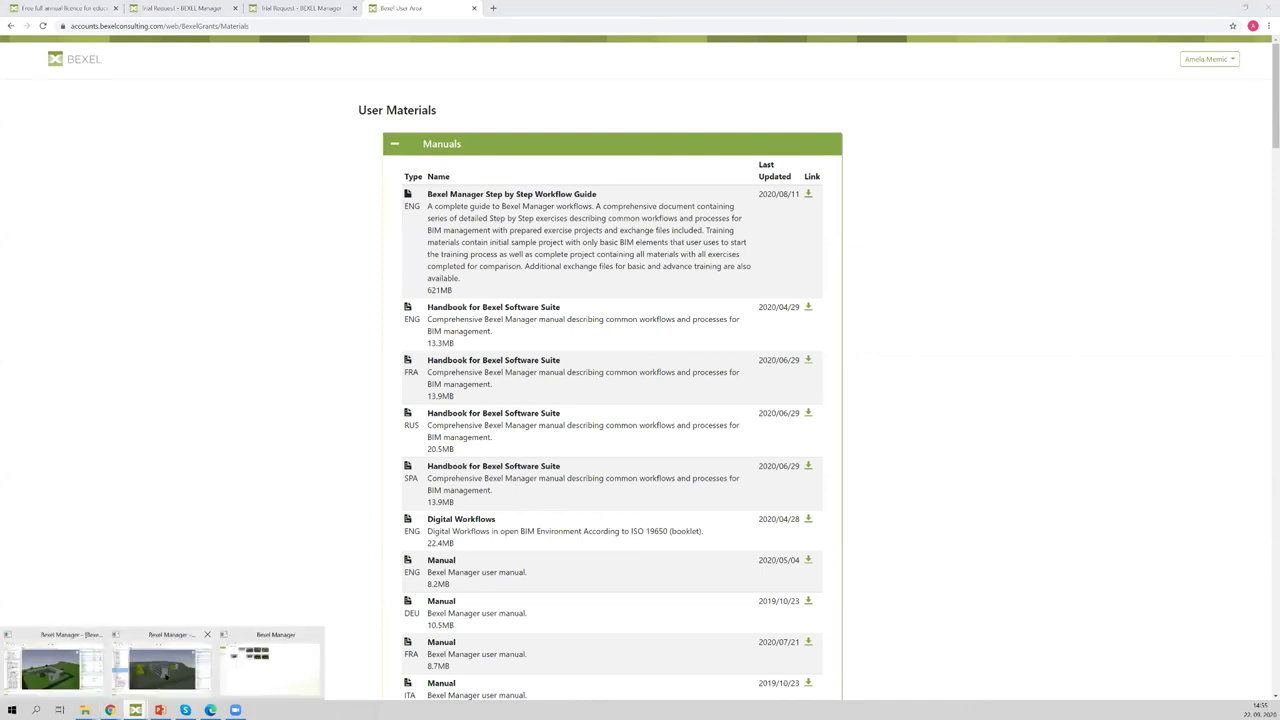
click(160, 662)
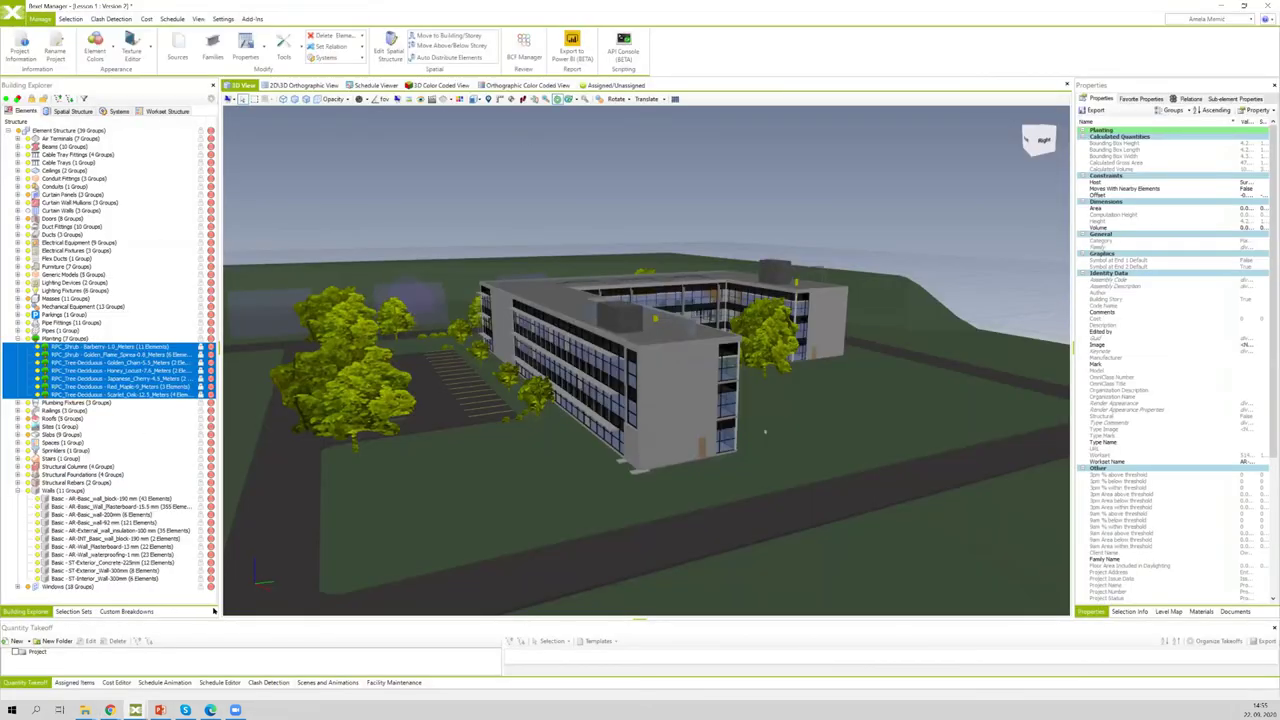